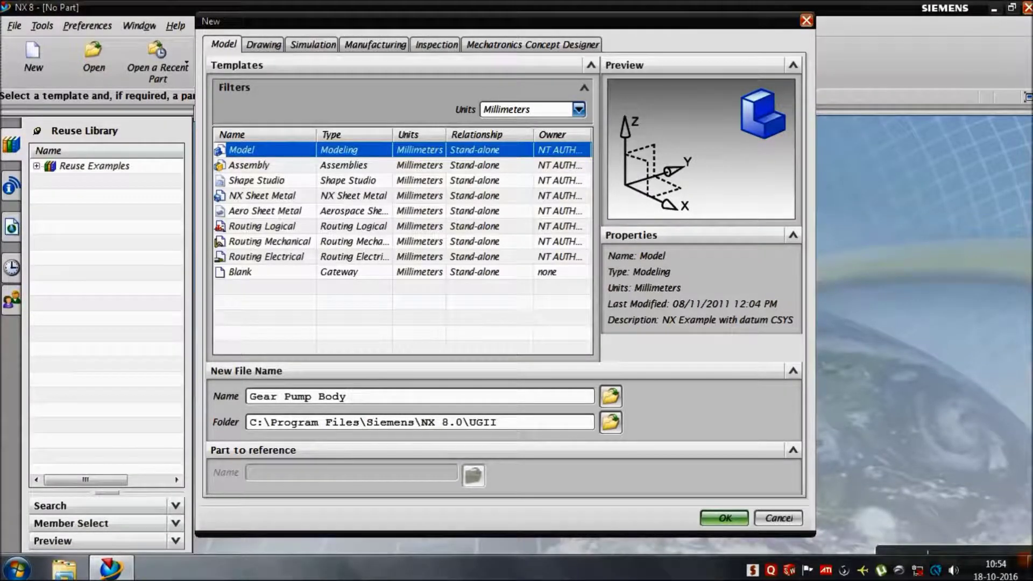
Create the millimetre Model part 'Gear Pump Body' and open it in Modeling
left_click(725, 519)
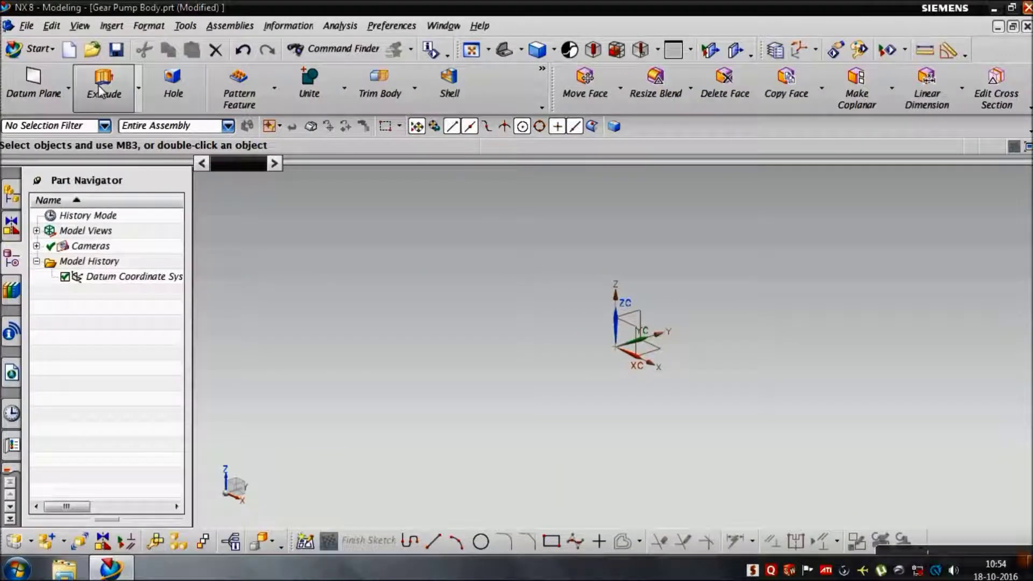
Start an extrude sketch on the XY plane and draw a 70 × 39 rectangle from the origin
left_click(101, 92)
left_click(646, 352)
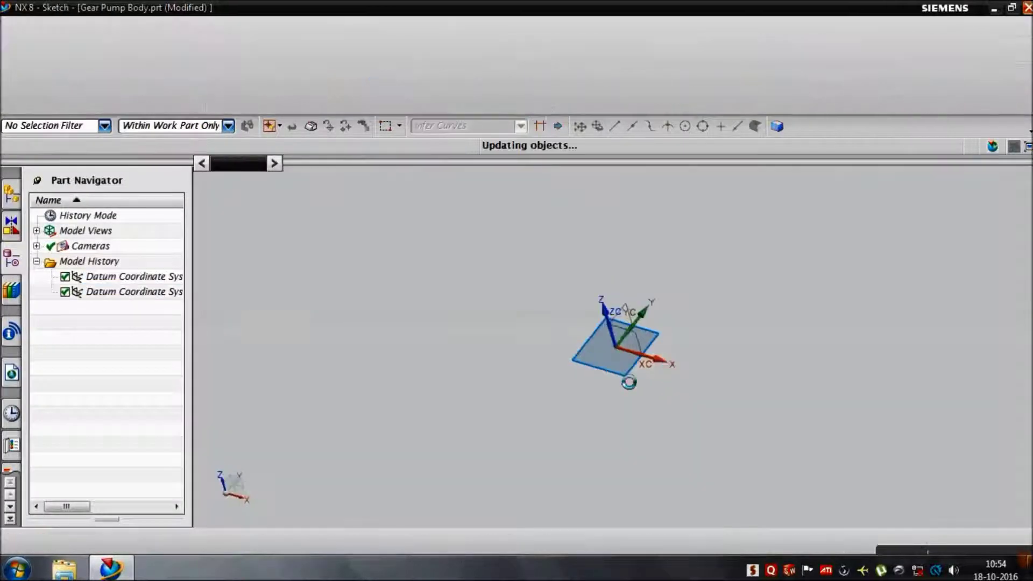
left_click(398, 86)
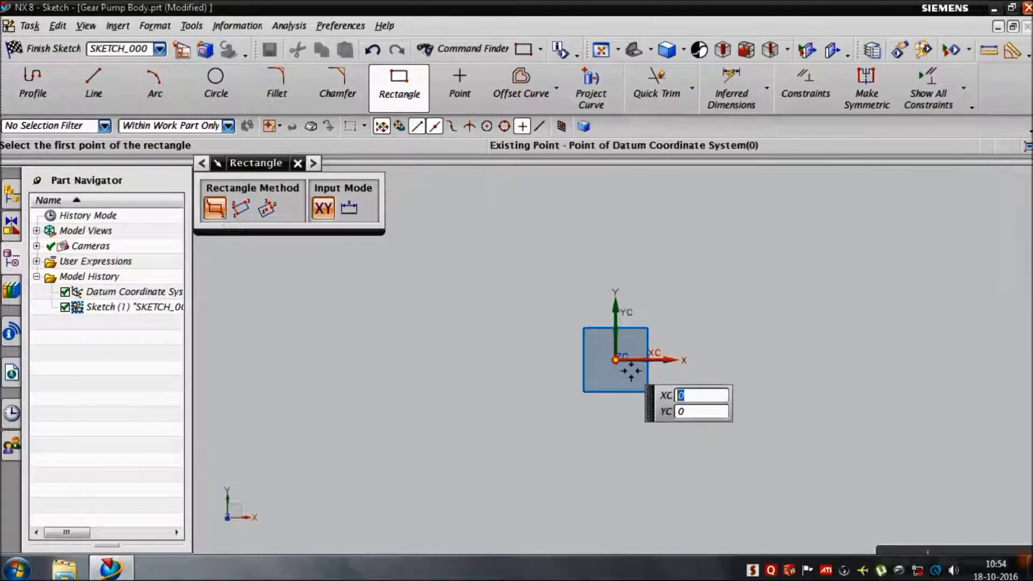
left_click(618, 360)
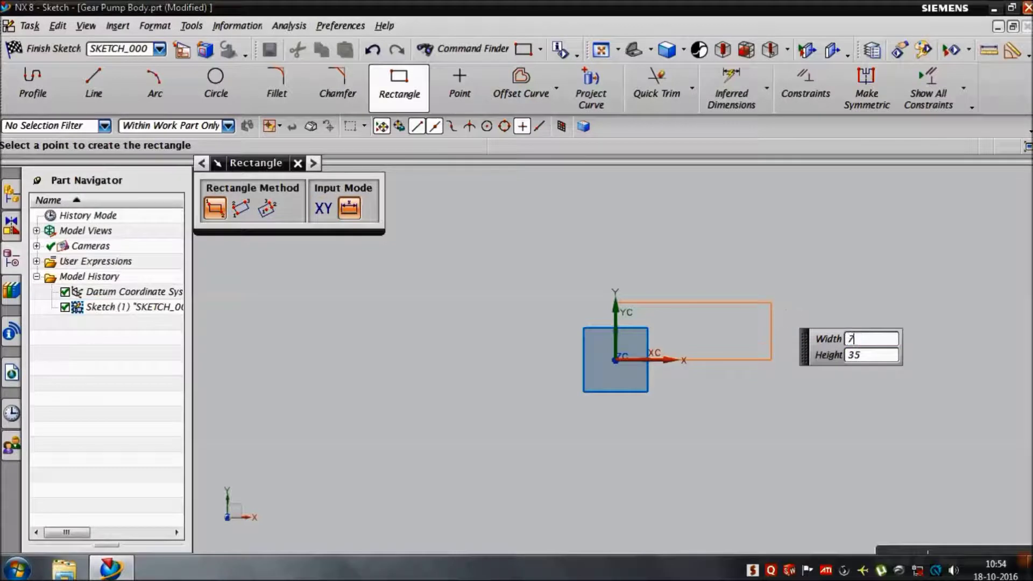
left_click(785, 313)
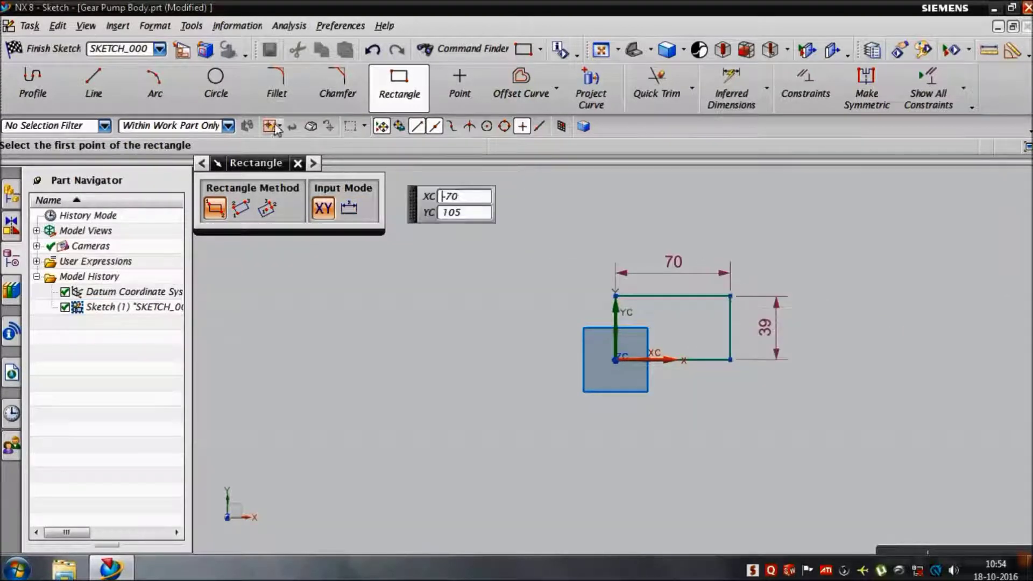
left_click(274, 87)
Round the top-left and top-right rectangle corners with R10 fillets
scroll(631, 309, "up", 3)
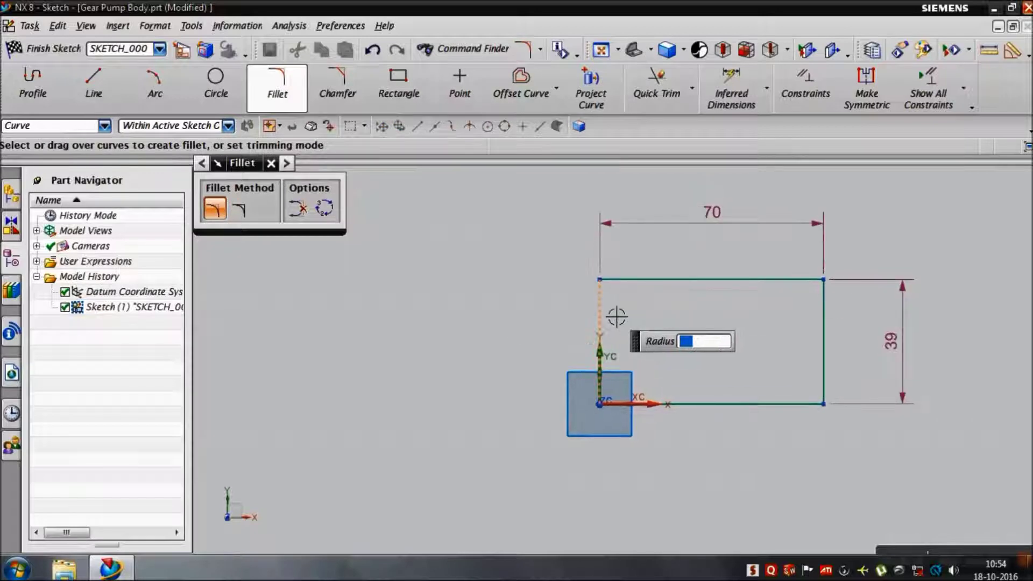
left_click(631, 295)
type("0")
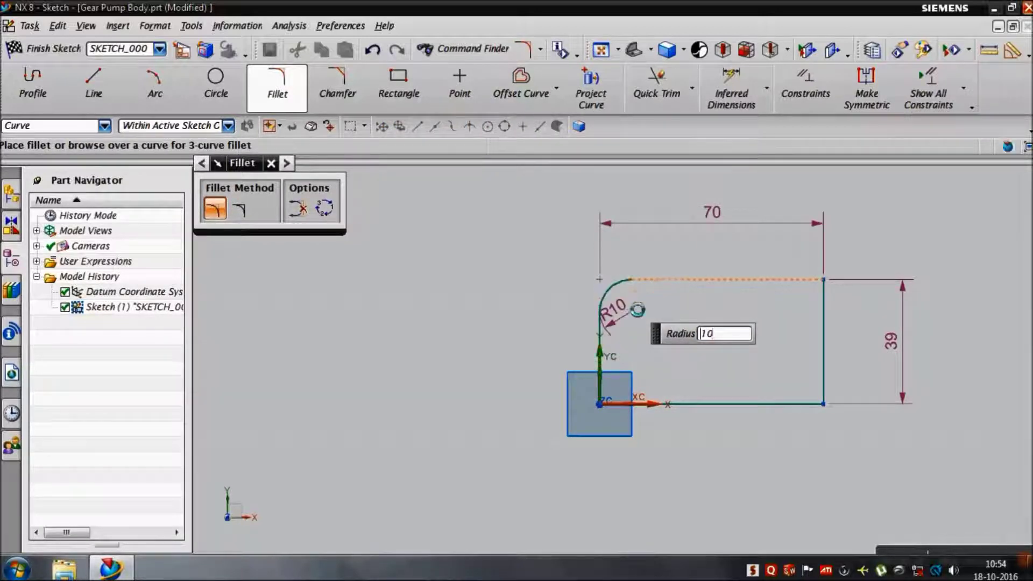
key("Return")
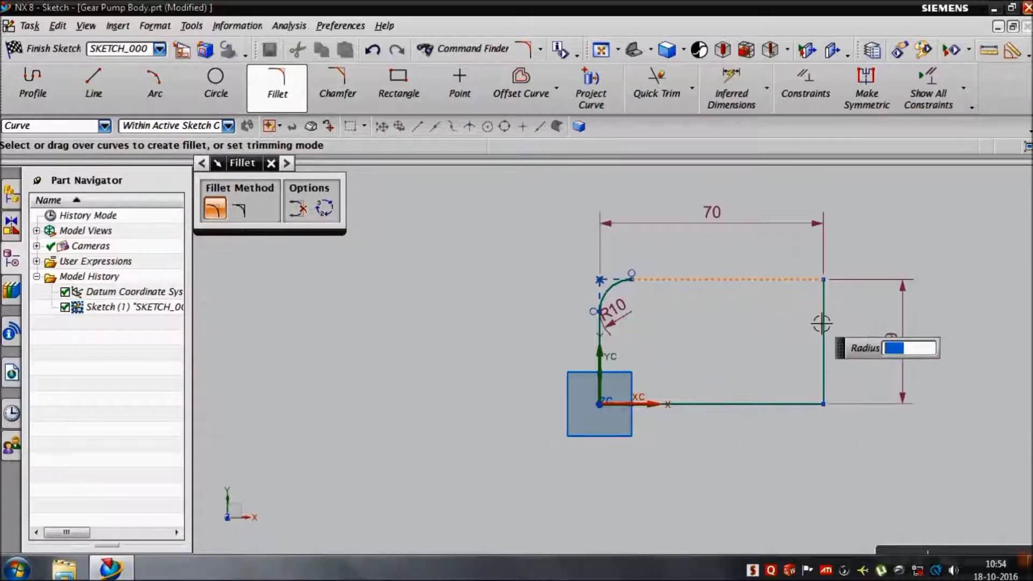
left_click(829, 327)
type("10")
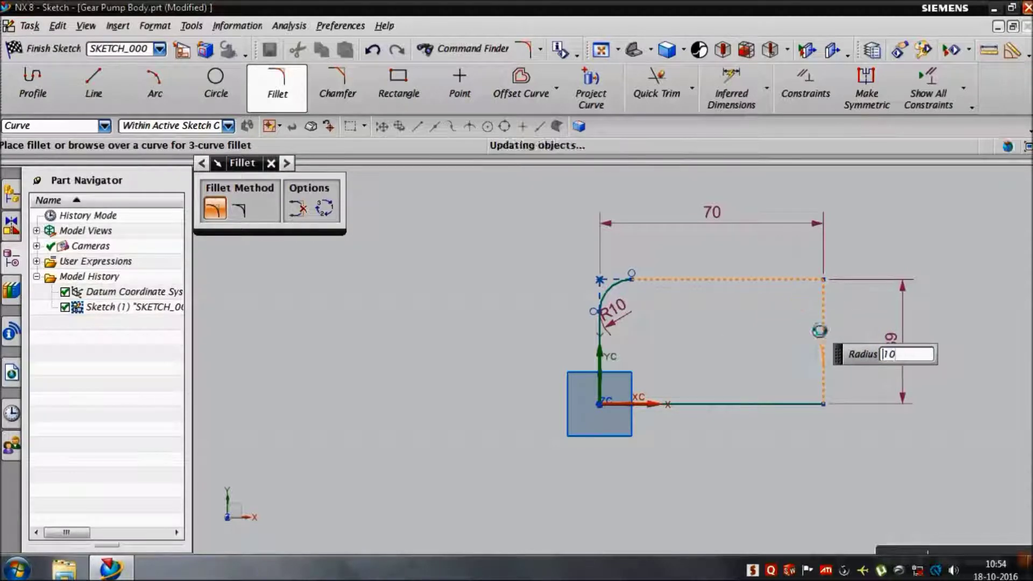
key("Return")
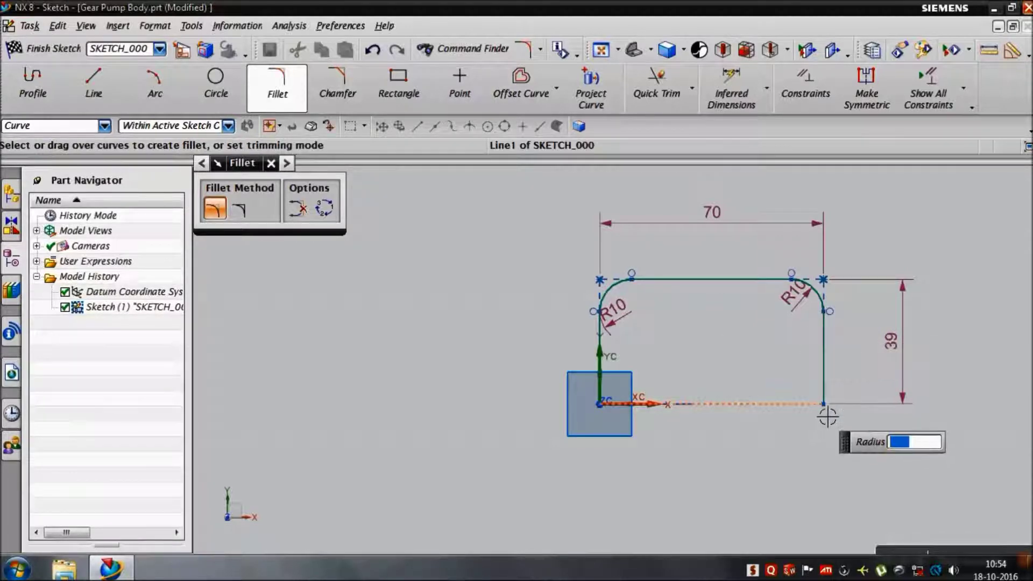
Round the bottom-right and origin corners with R10 fillets
left_click(831, 405)
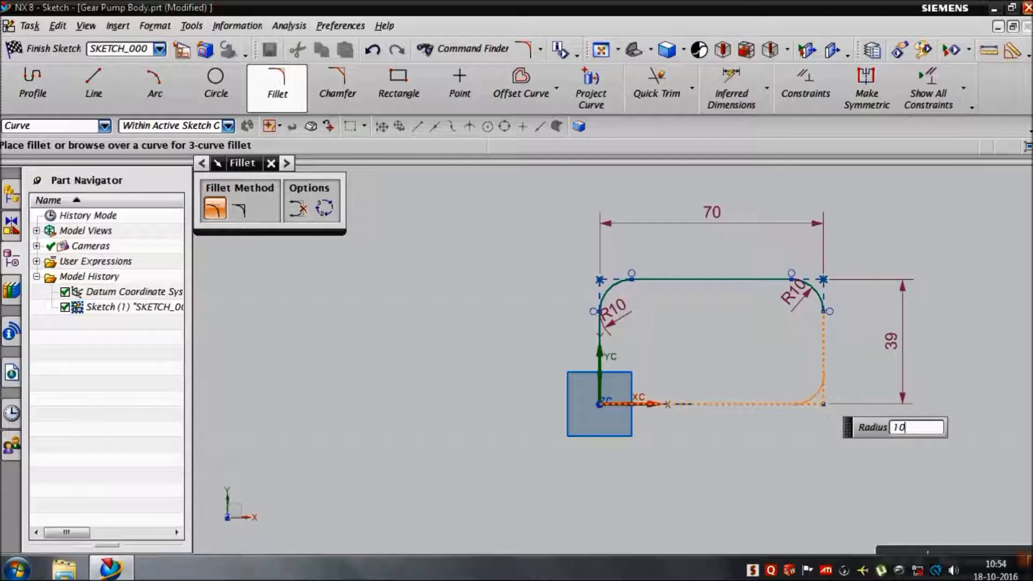
key("Return")
scroll(678, 423, "up", 3)
left_click(786, 377)
left_click(709, 296)
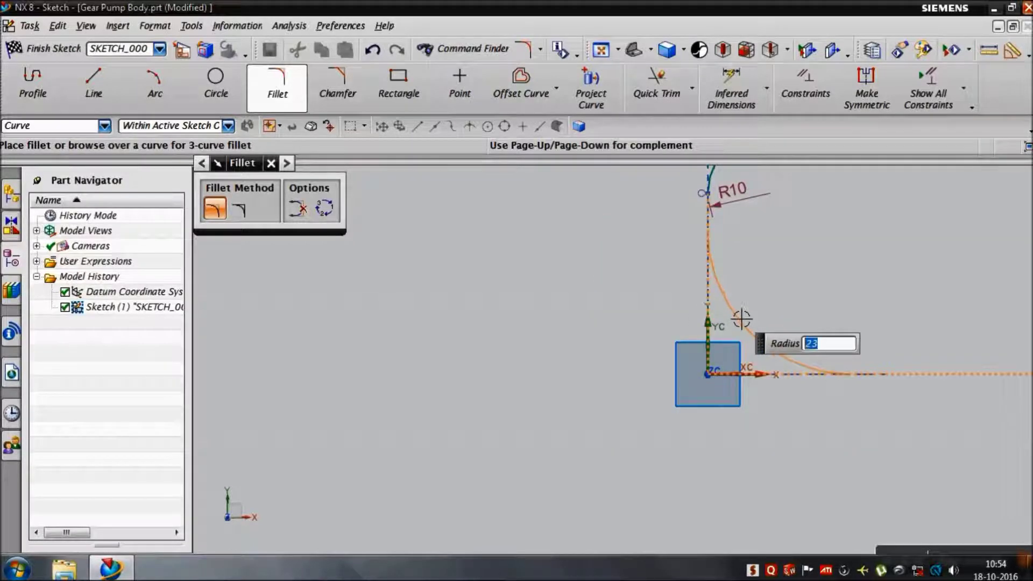
type("0")
key("Return")
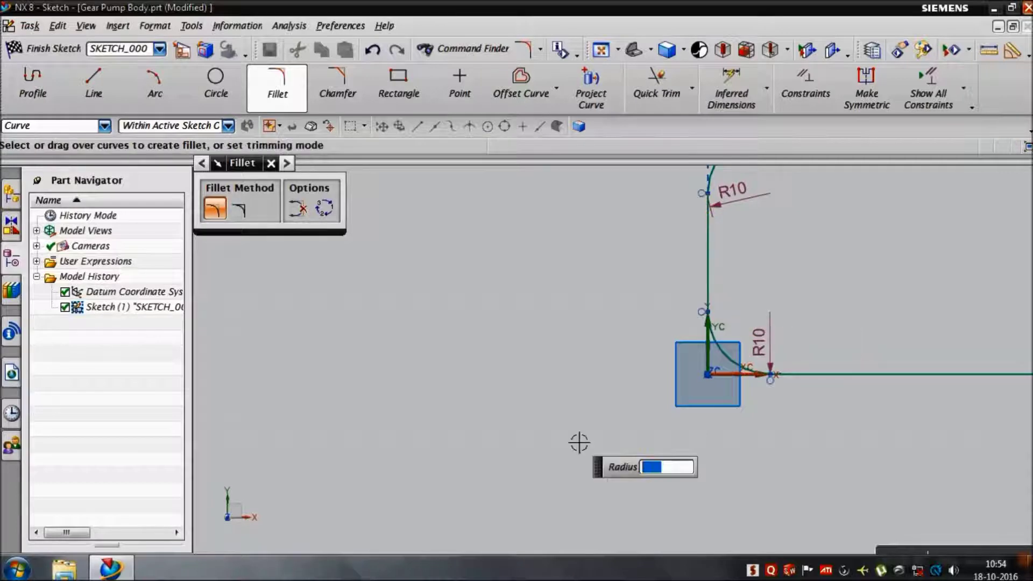
key("Escape")
left_click(217, 102)
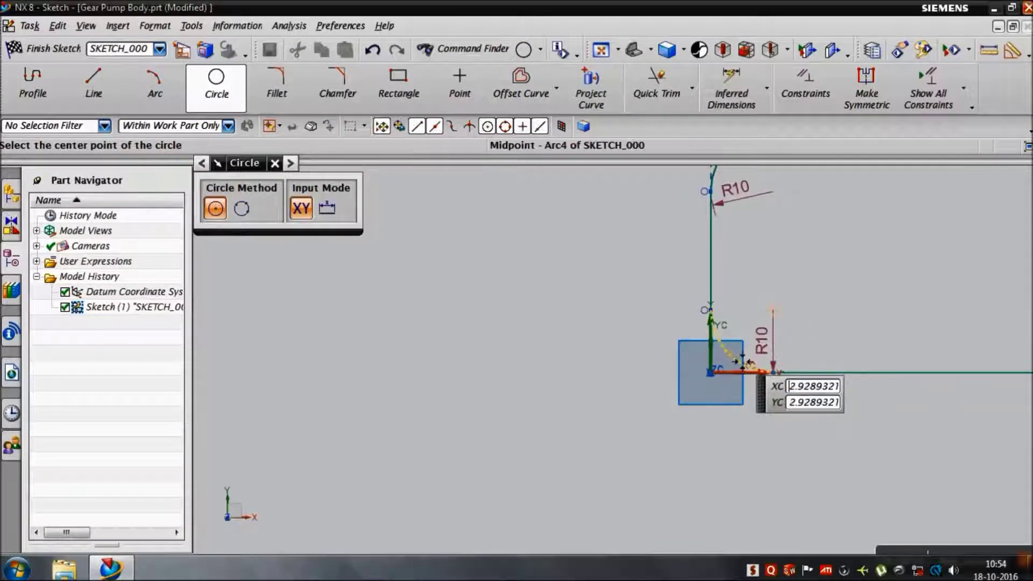
Centre 9 mm diameter bolt circles on the R10 fillet arc centres at the corners
left_click(774, 313)
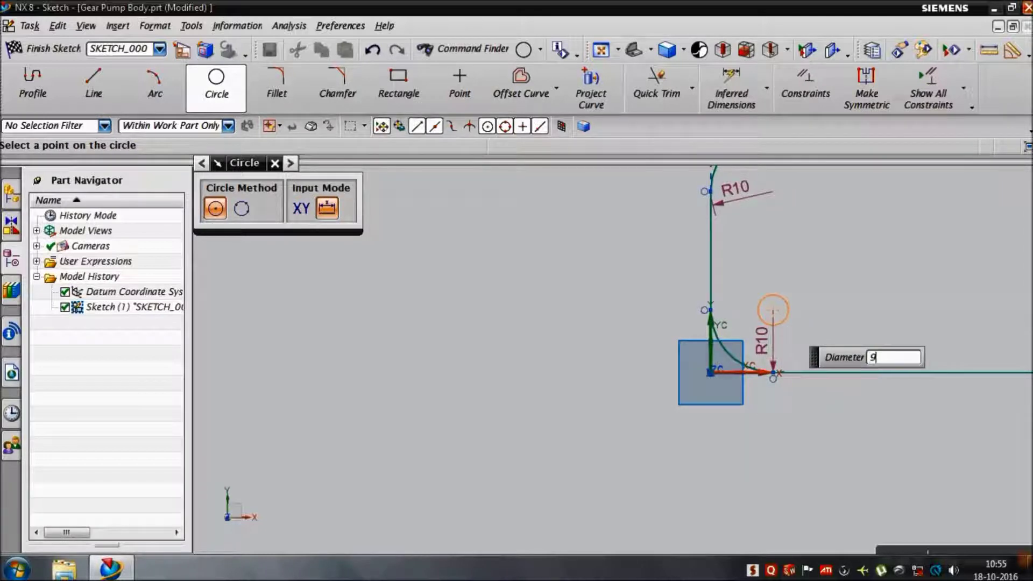
key("Return")
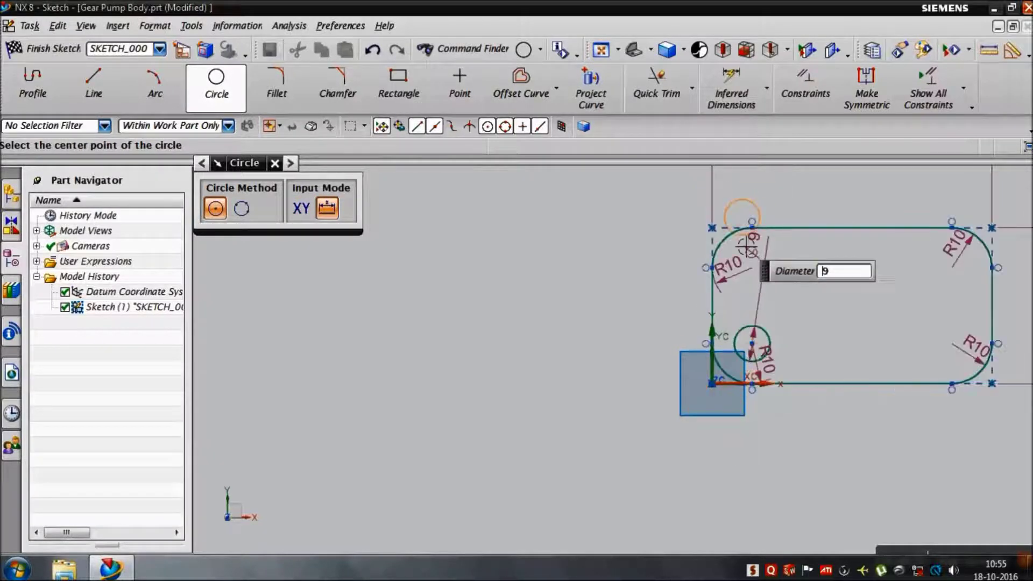
left_click(752, 267)
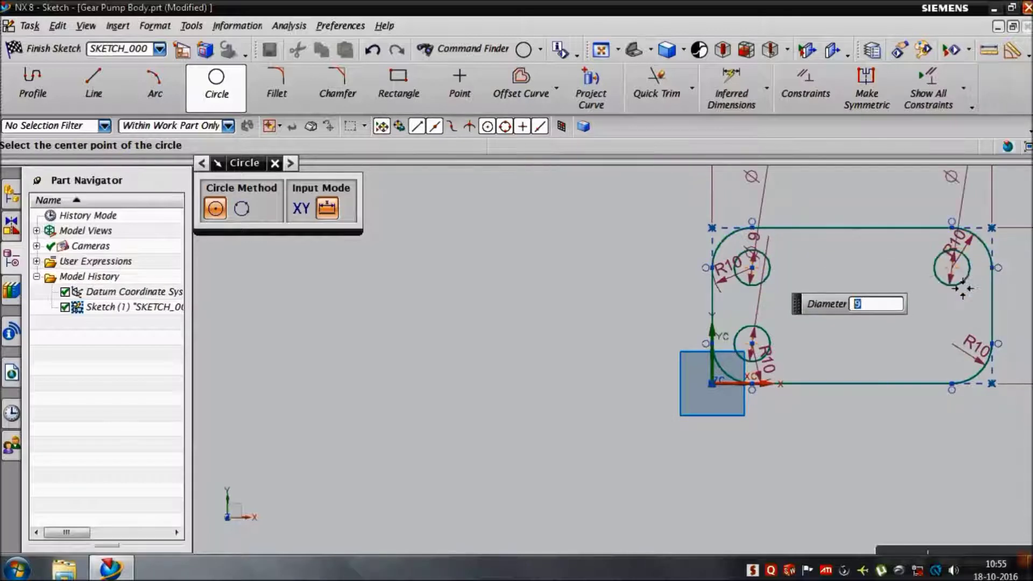
left_click(966, 356)
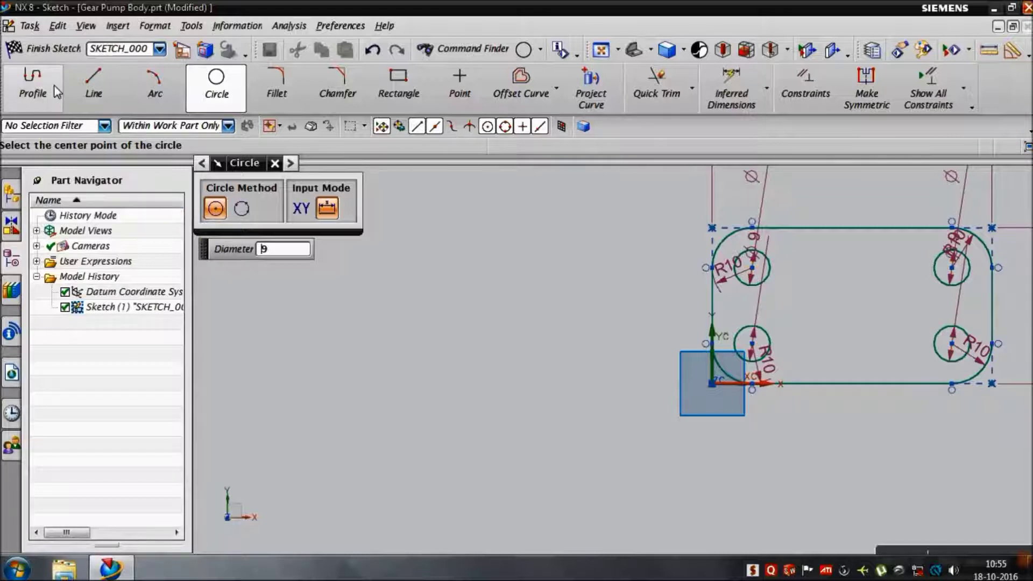
left_click(93, 82)
Draw 5 mm uprights at both top-edge ends and join them with a 50 mm line
scroll(775, 226, "up", 2)
scroll(764, 306, "up", 2)
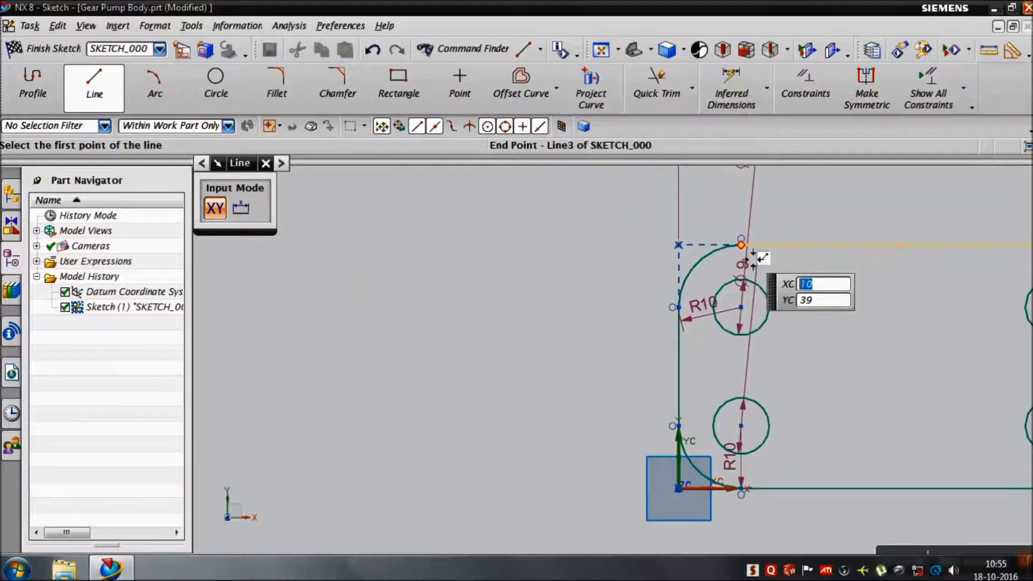
left_click(752, 257)
type("5")
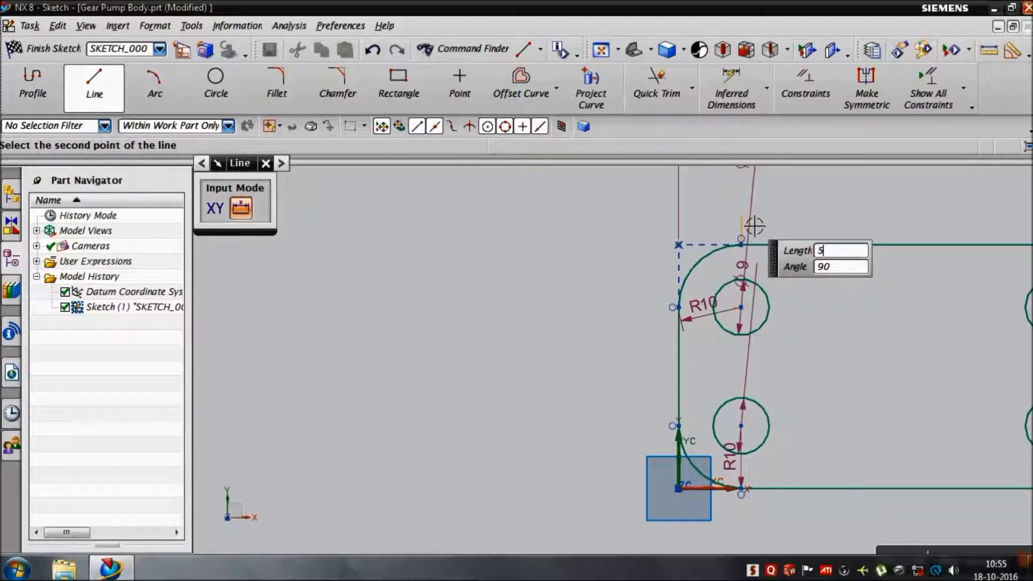
left_click(754, 227)
scroll(887, 301, "down", 1)
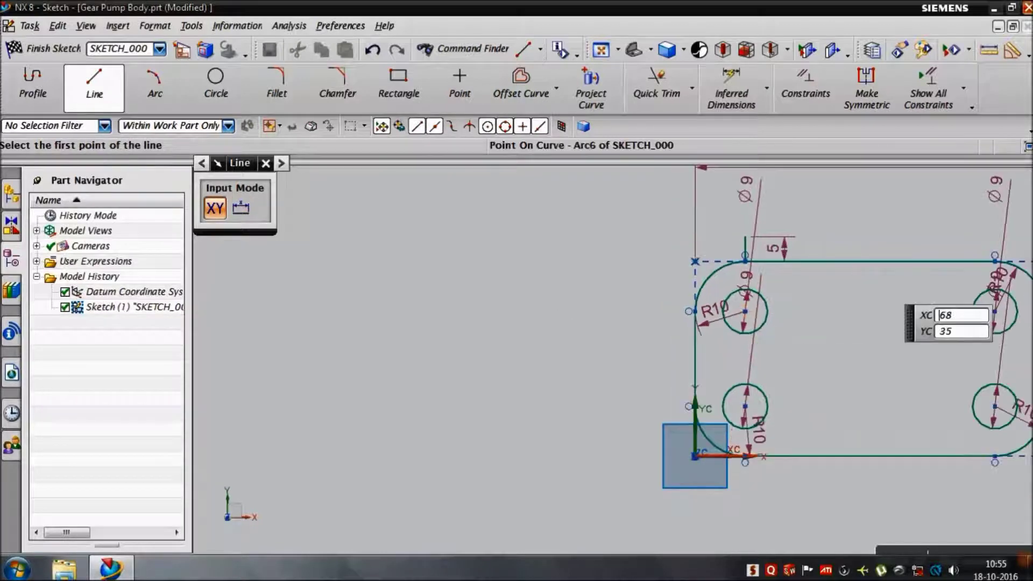
scroll(993, 285, "up", 2)
left_click(992, 267)
type("5")
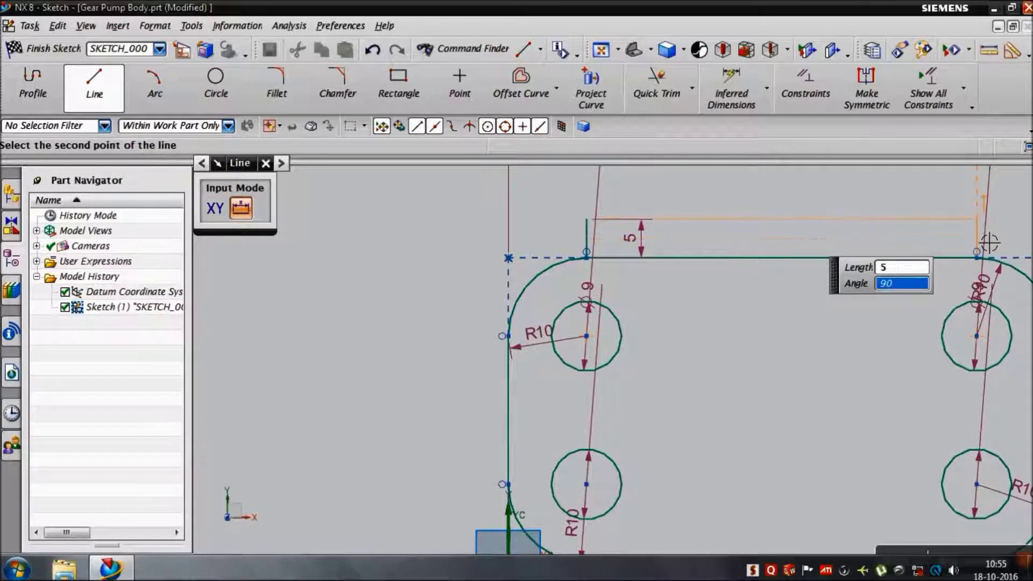
key("Return")
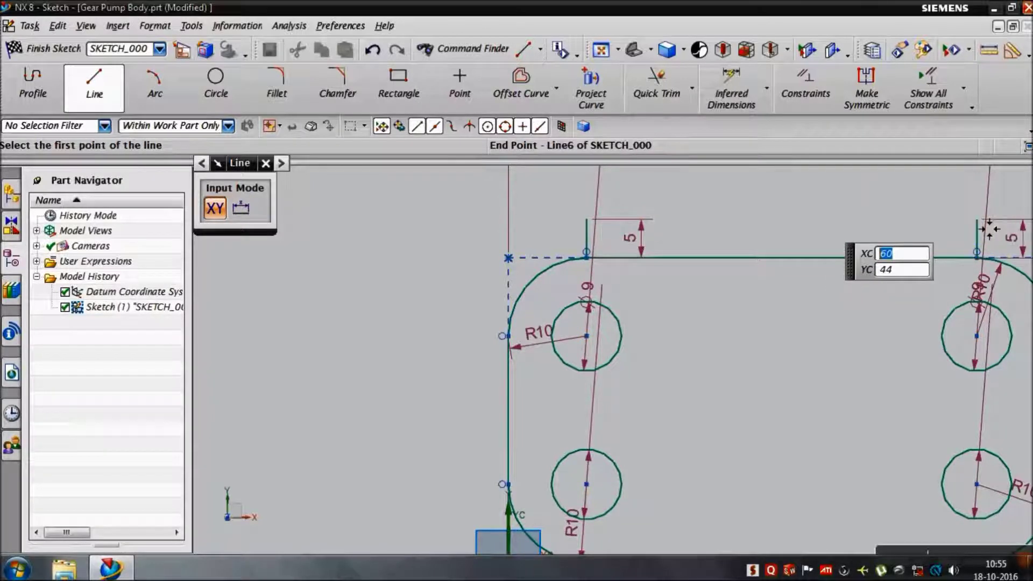
left_click(989, 229)
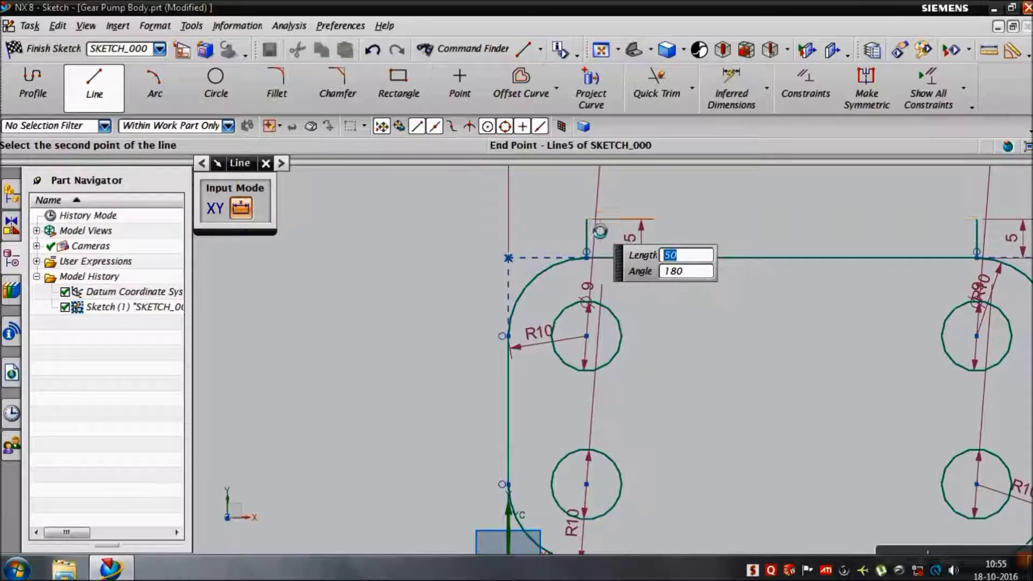
key("Return")
left_click(677, 106)
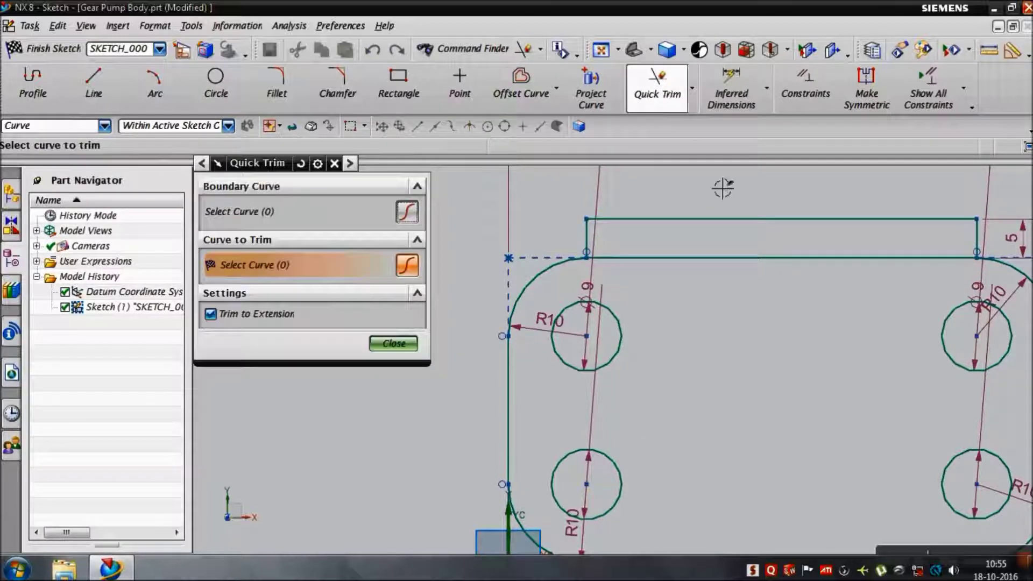
Trim the top edge under the step and round the left notch with an R2.5 arc
left_click(759, 274)
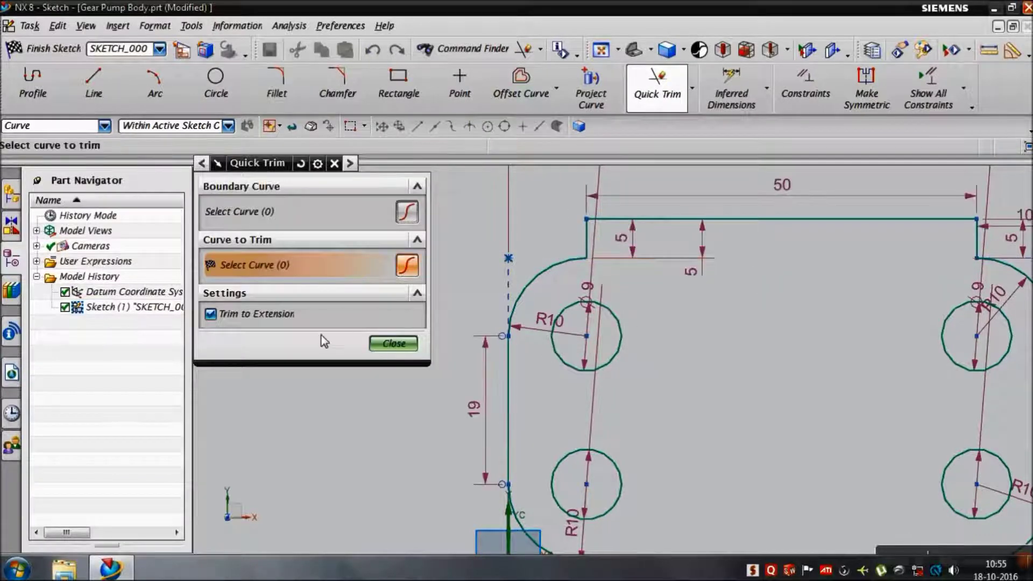
left_click(157, 89)
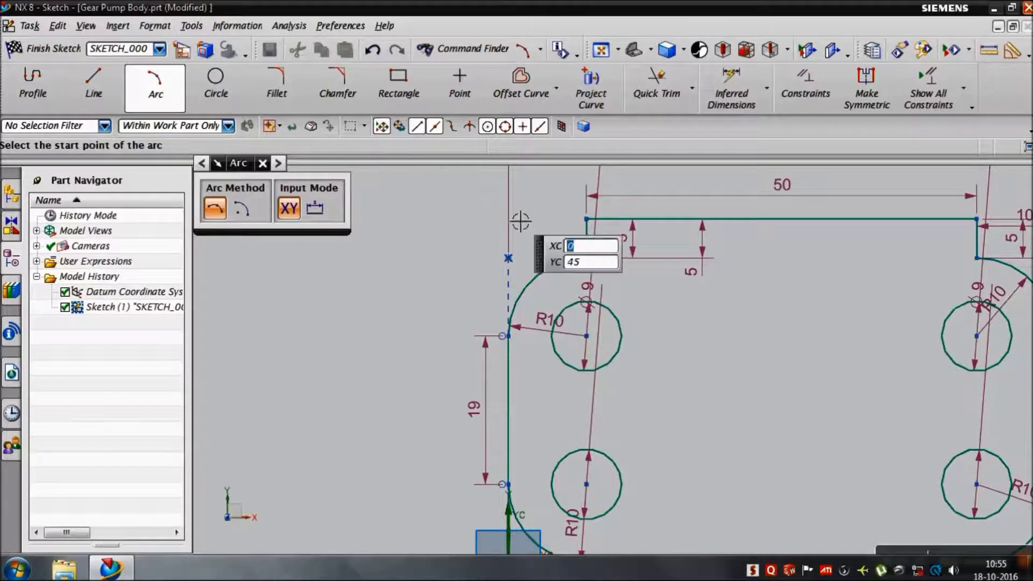
scroll(570, 253, "up", 2)
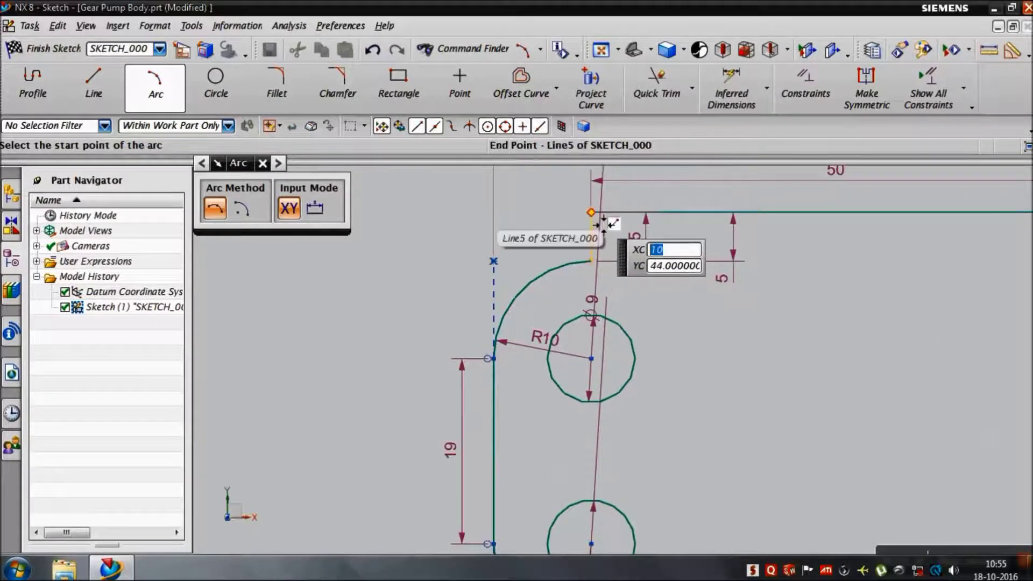
left_click(595, 245)
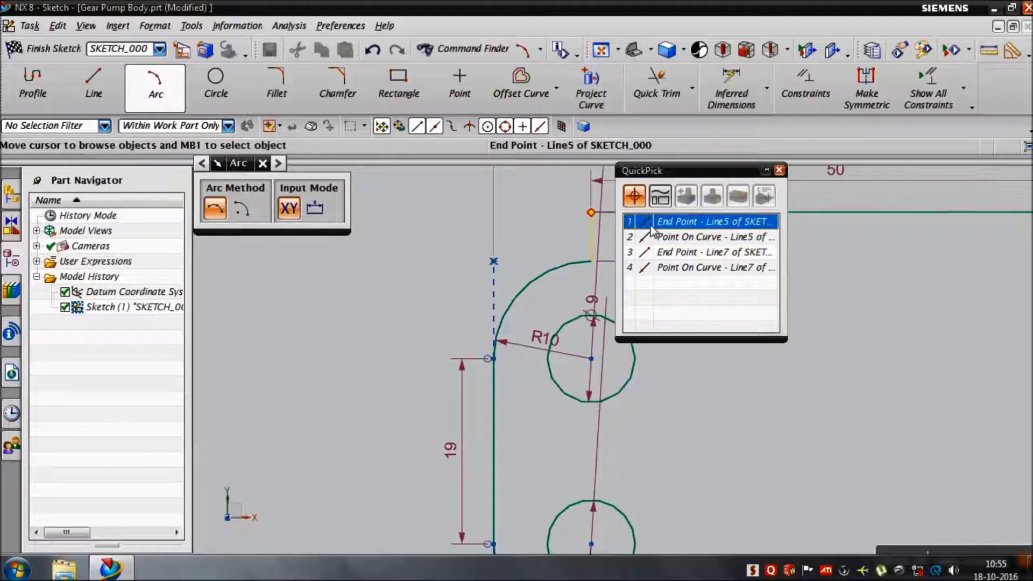
left_click(700, 221)
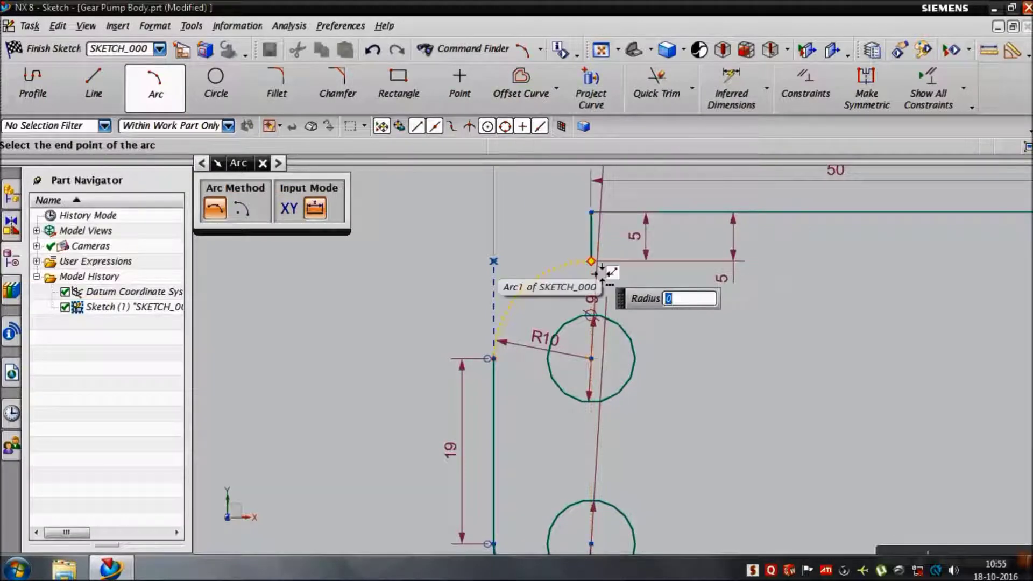
left_click(601, 274)
left_click(656, 270)
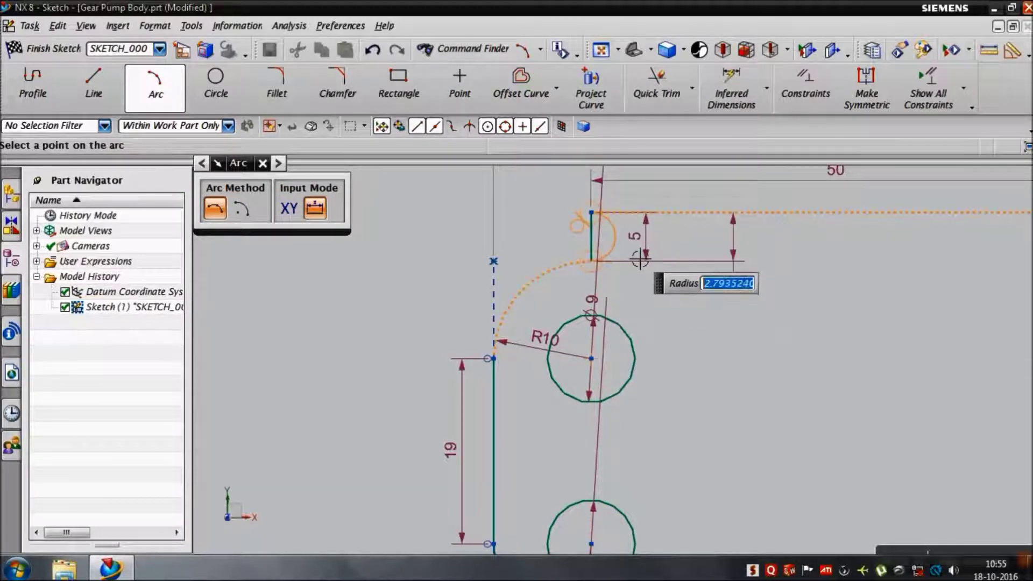
key("Return")
left_click(687, 263)
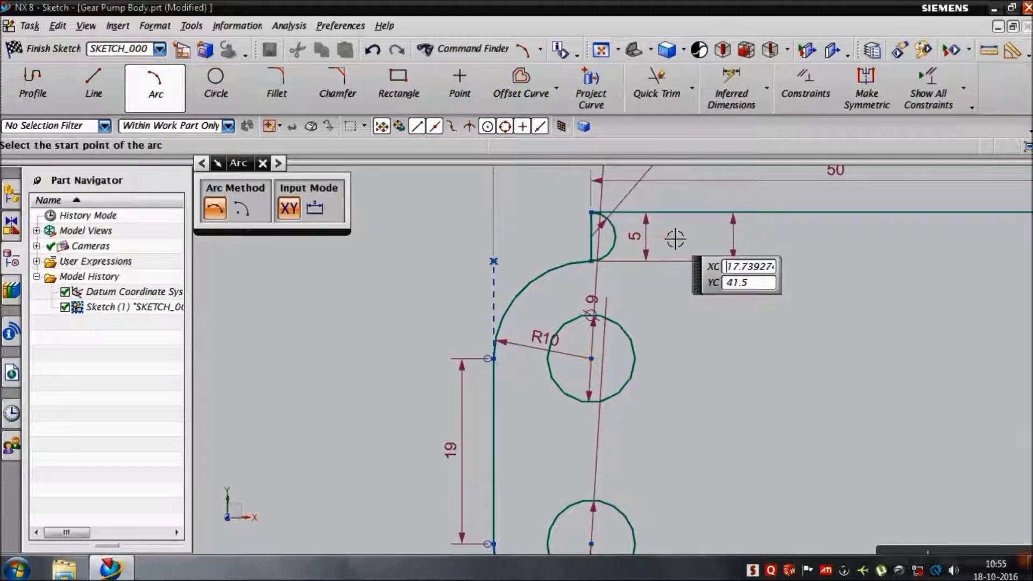
left_click(656, 86)
left_click(605, 252)
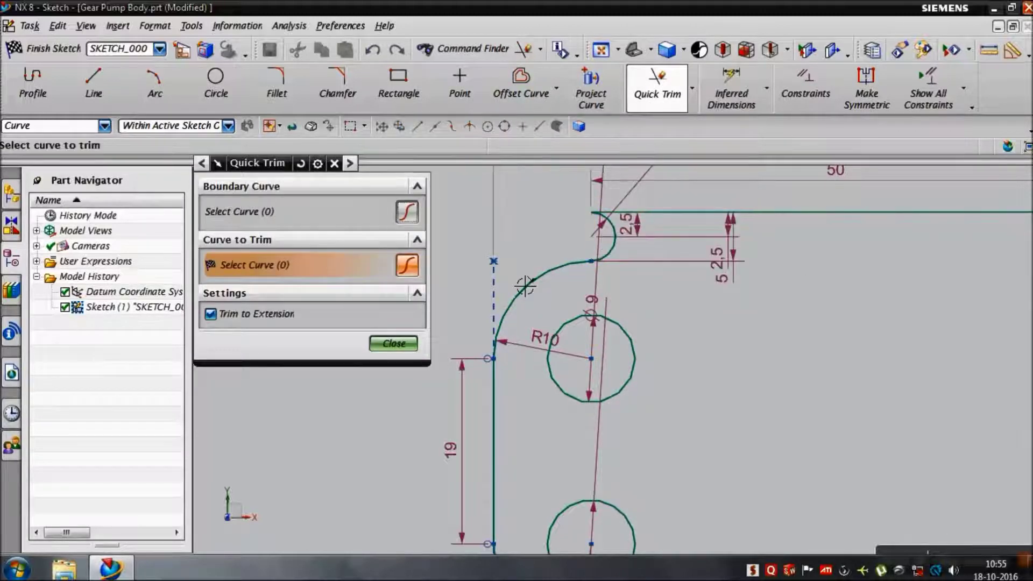
Add an R2.5 arc in the right notch, trim its leftover segment, and fit the view
scroll(482, 290, "down", 1)
scroll(481, 290, "down", 1)
scroll(887, 288, "up", 2)
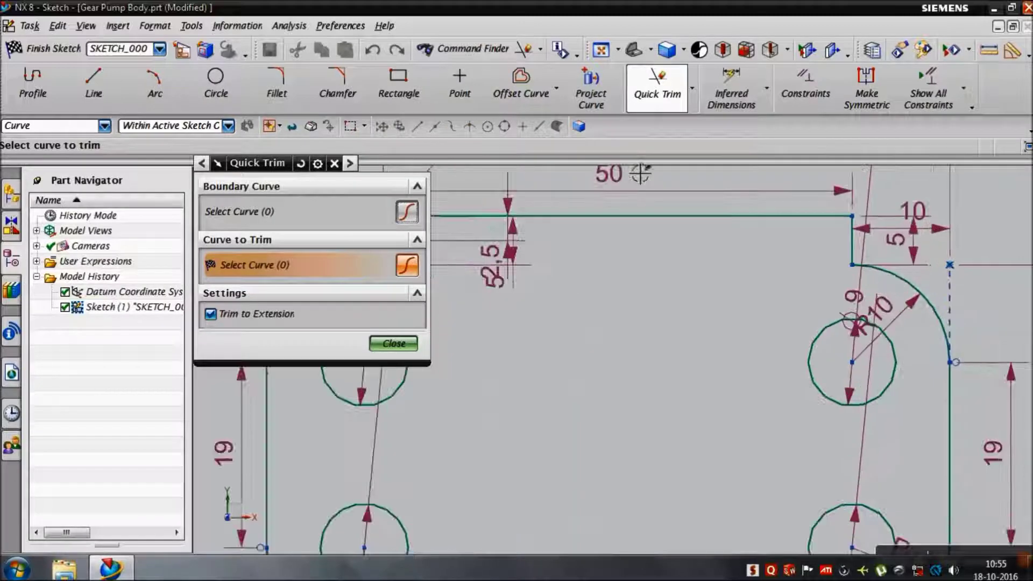
left_click(155, 86)
scroll(965, 258, "up", 2)
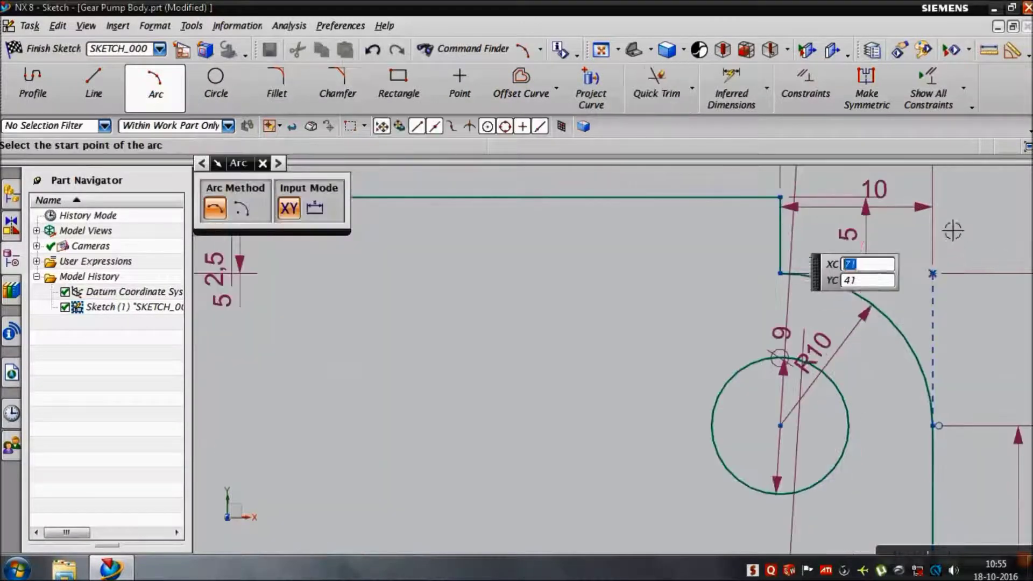
left_click(791, 206)
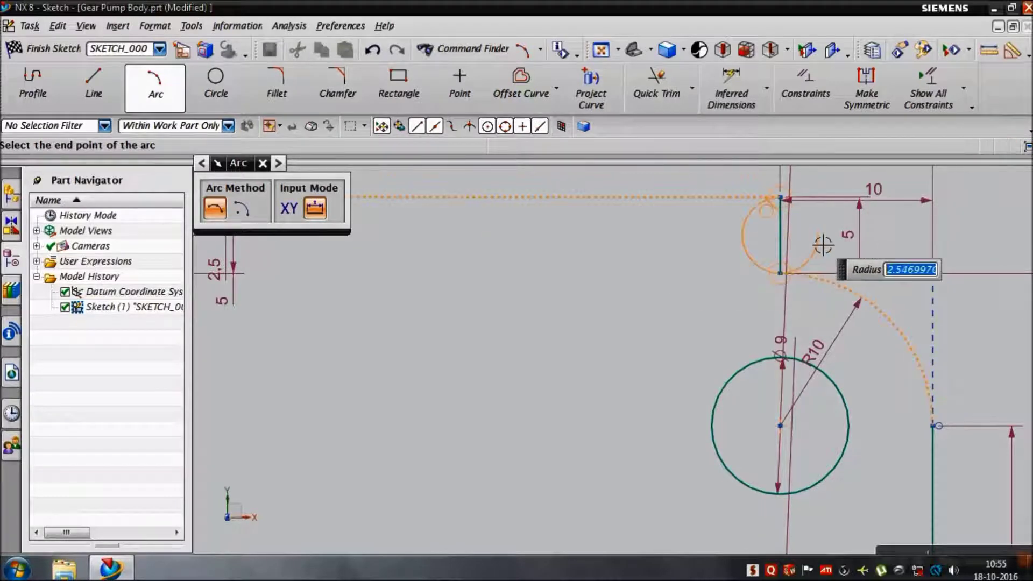
left_click(780, 274)
type("2")
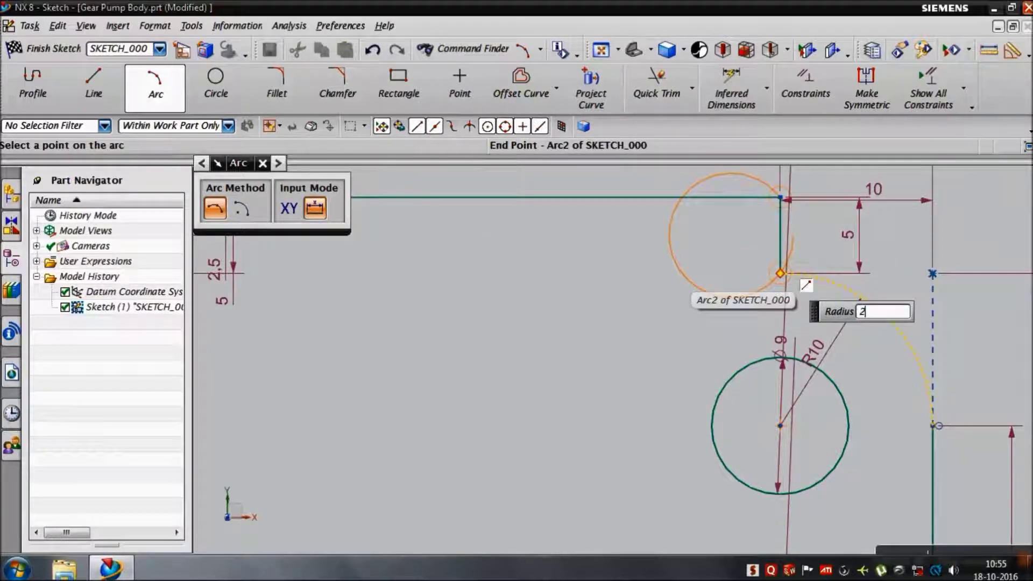
type(".5")
key("Return")
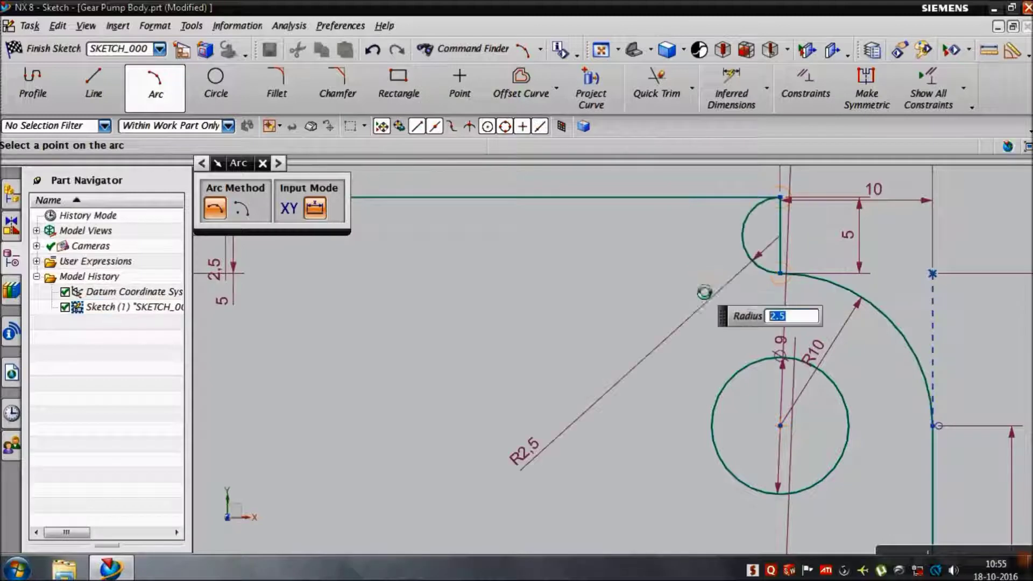
left_click(703, 292)
left_click(663, 91)
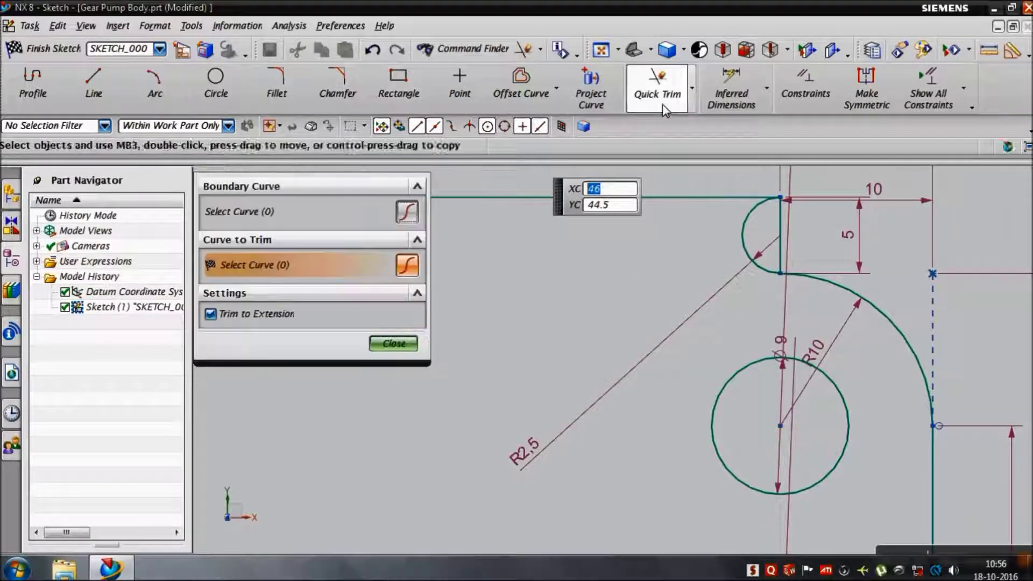
left_click(394, 343)
key("ctrl+f")
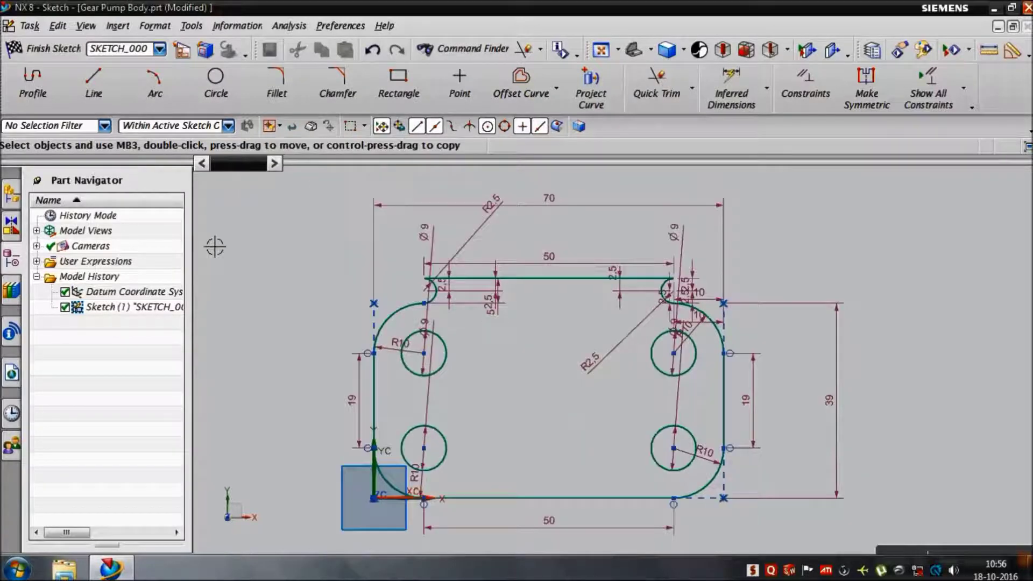
Finish the sketch and extrude it 0–10 mm into a solid plate with four holes
left_click(73, 56)
left_click(103, 81)
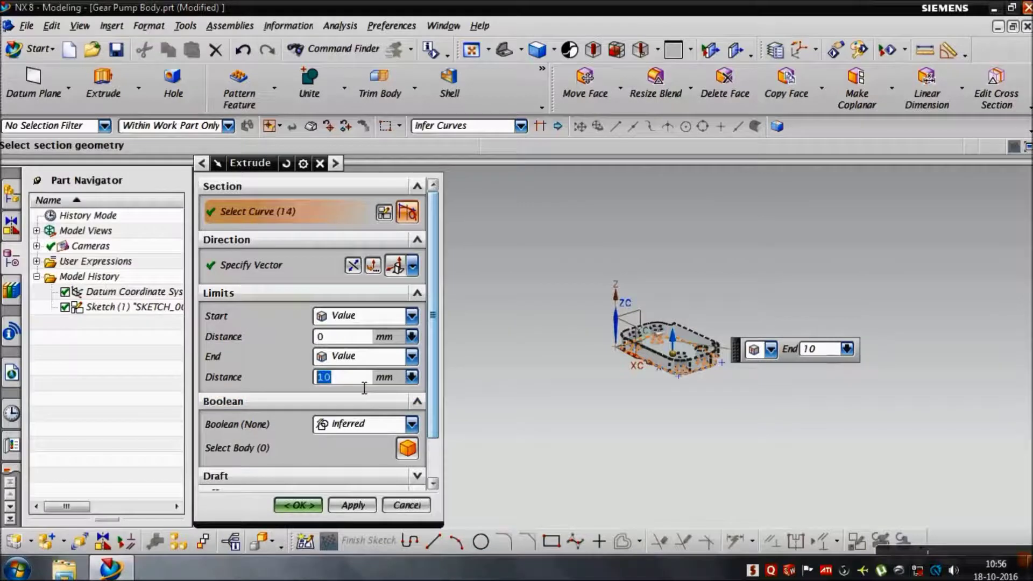
middle_click(350, 512)
mouse_move(567, 411)
middle_mouse_down()
mouse_move(538, 423)
mouse_move(563, 457)
middle_mouse_up()
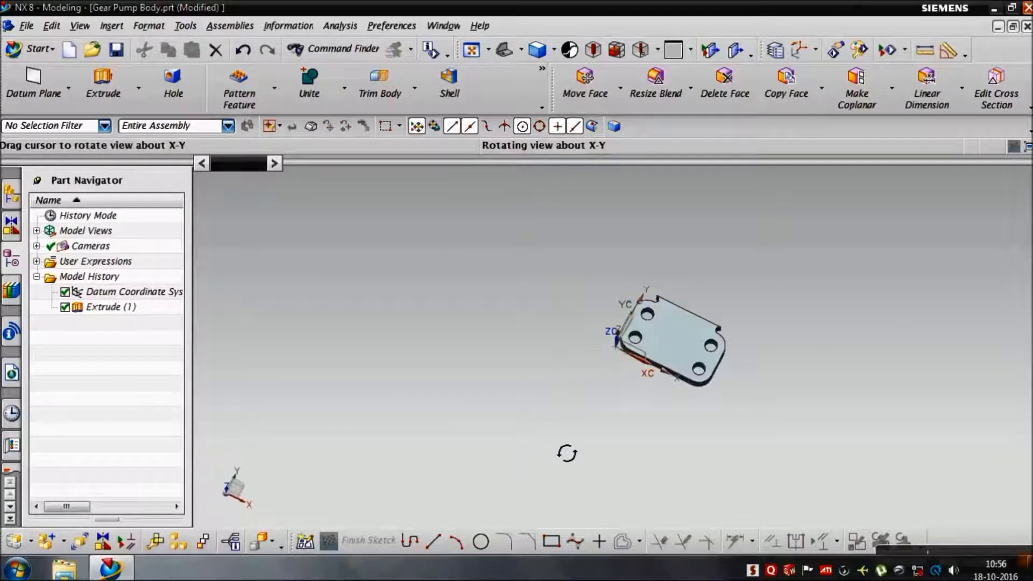
left_click(103, 80)
scroll(716, 412, "up", 2)
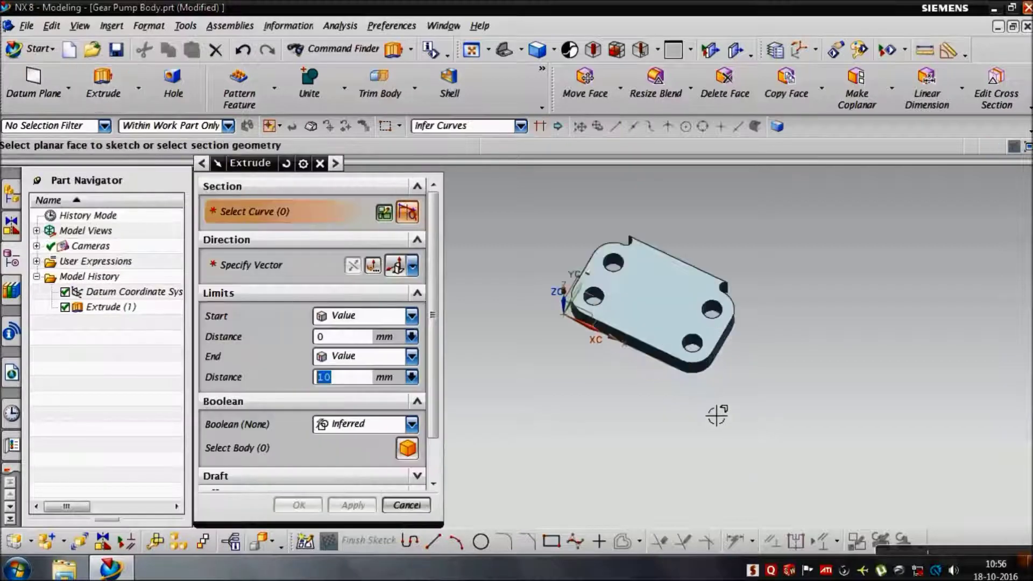
Start a sketch on the plate's top face with a Ø16 circle on the upper-left bolt hole
left_click(663, 328)
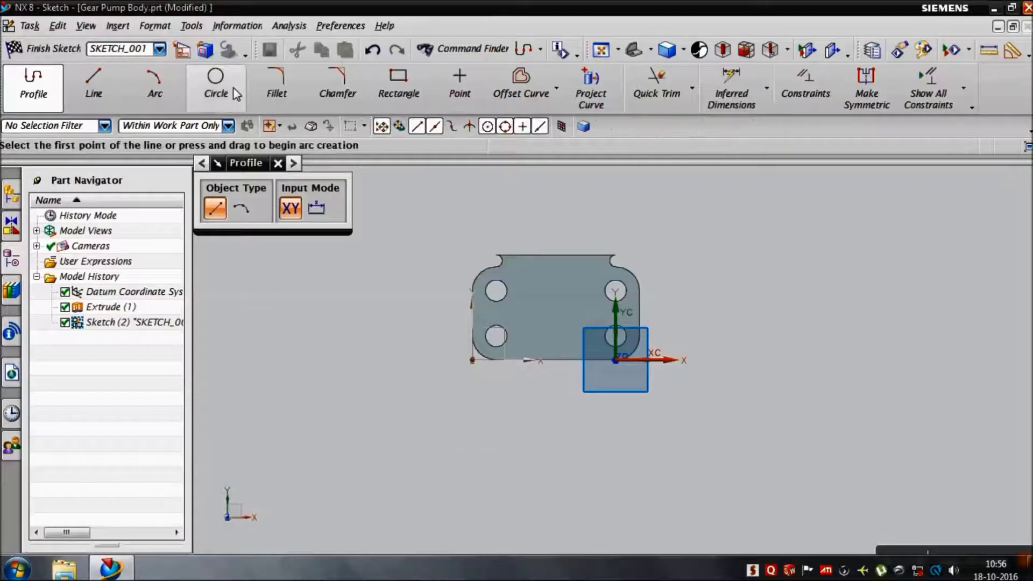
left_click(215, 84)
scroll(498, 294, "up", 2)
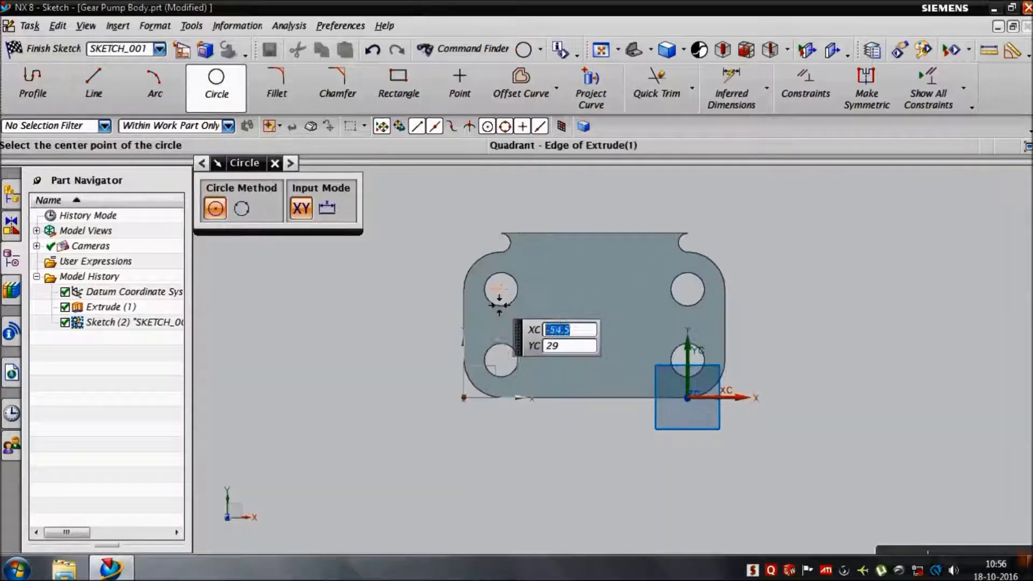
left_click(508, 297)
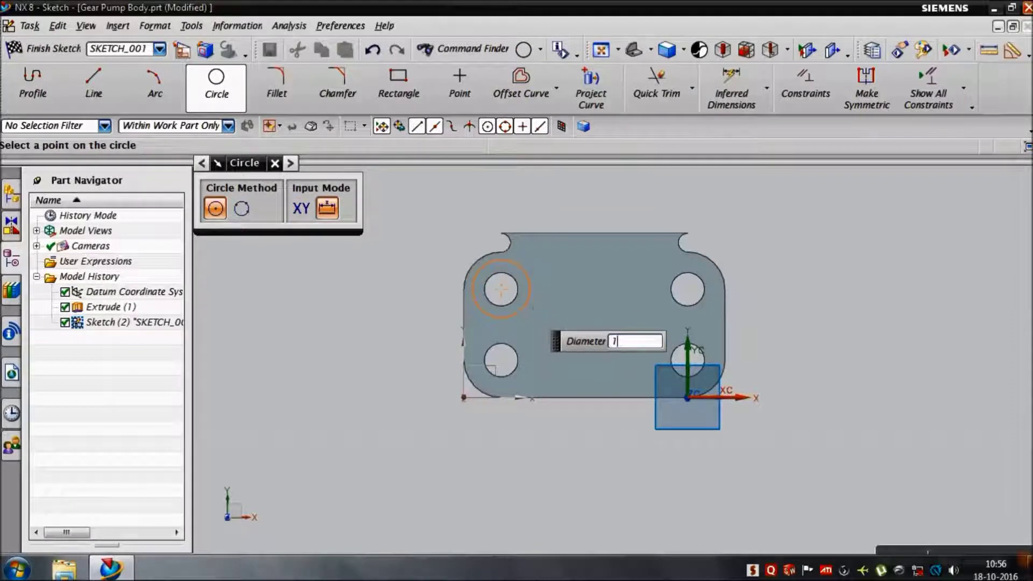
type("6")
key("Return")
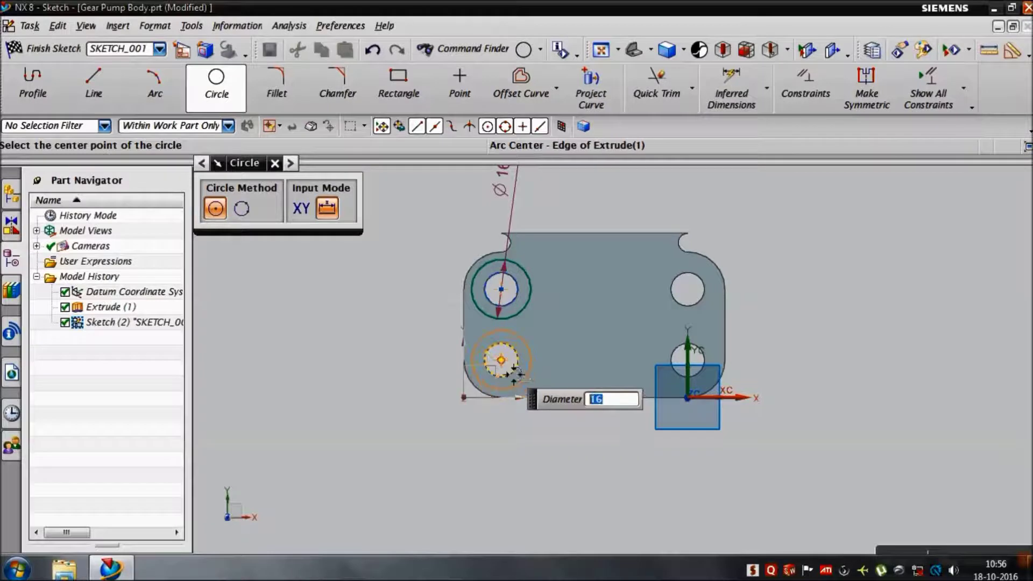
Add Ø16 circles on the lower-left, upper-right and lower-right holes and finish the sketch
left_click(511, 373)
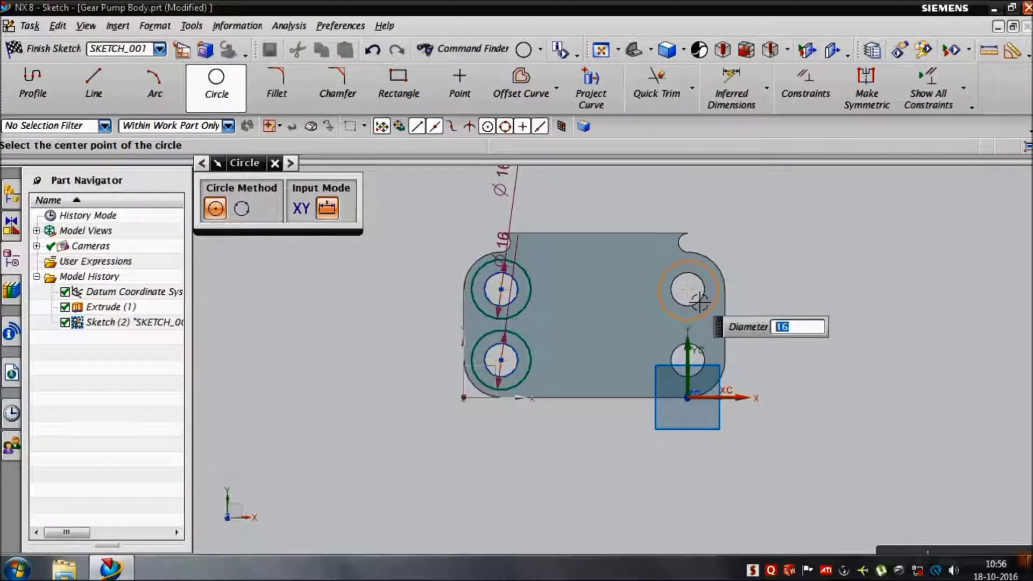
left_click(699, 300)
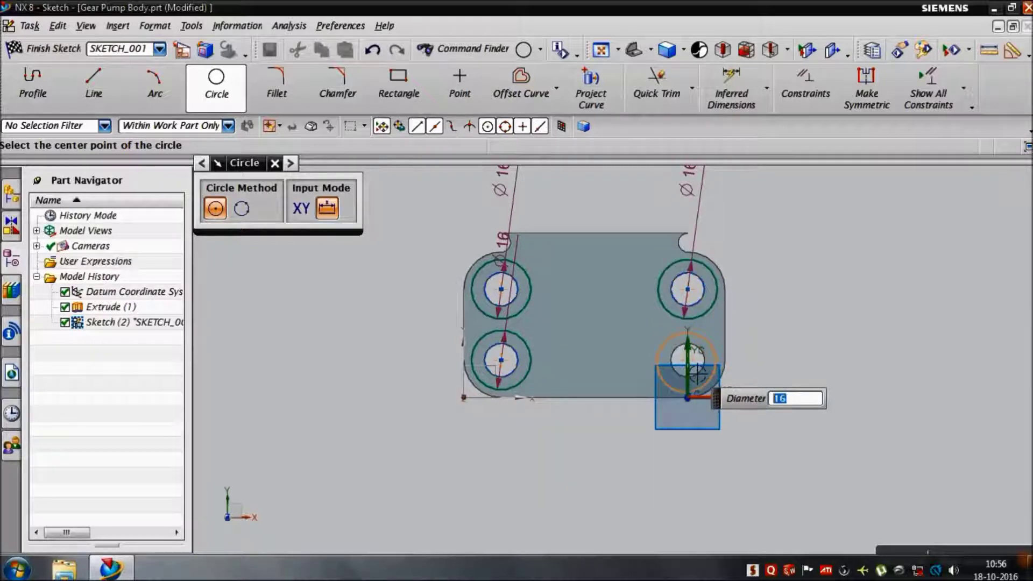
scroll(697, 372, "up", 3)
scroll(702, 369, "up", 2)
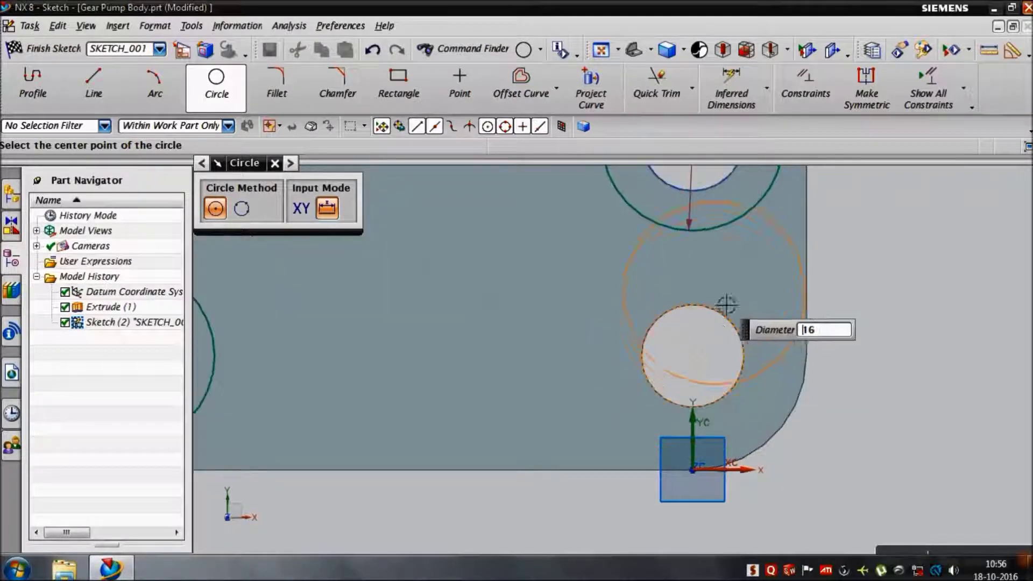
left_click(702, 366)
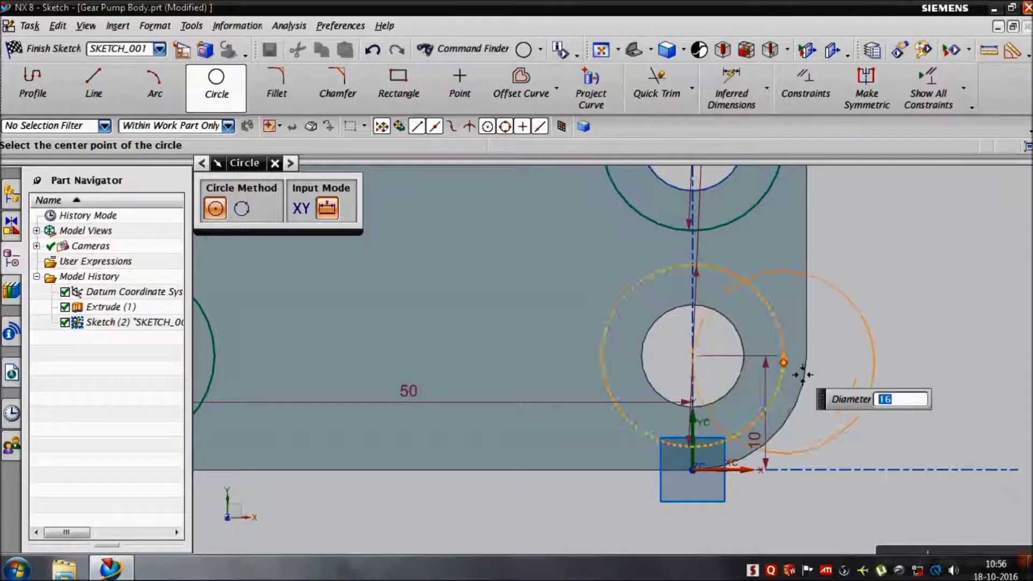
scroll(785, 360, "down", 5)
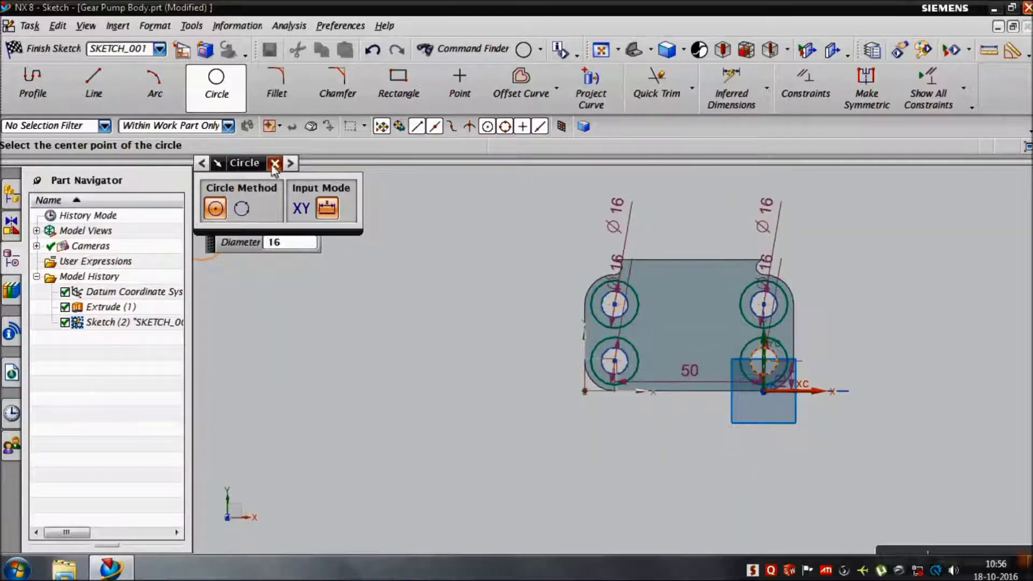
left_click(274, 164)
left_click(79, 49)
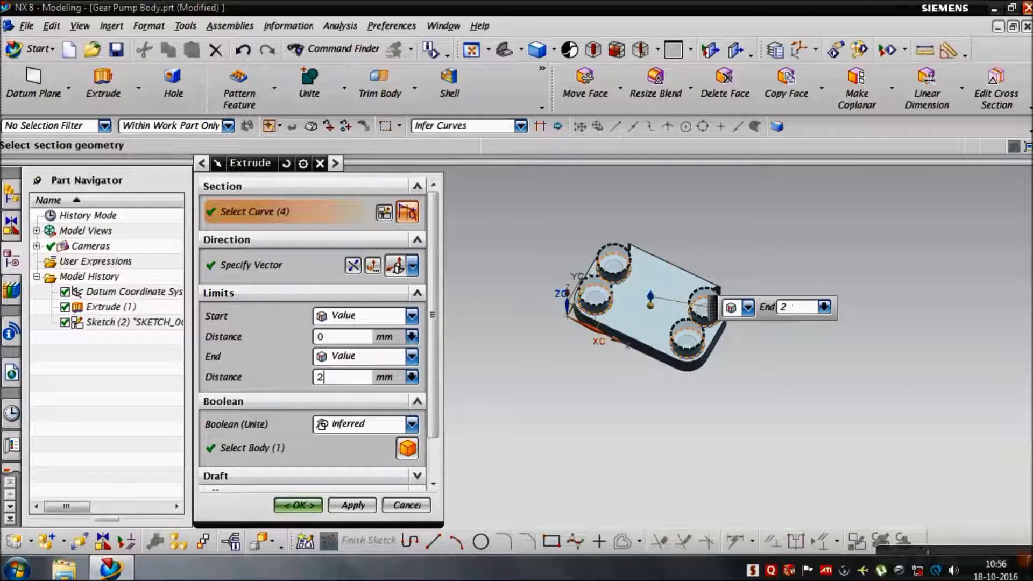
Reverse the 2 mm circle extrusion into the plate and subtract it to form the counterbores
left_click(353, 265)
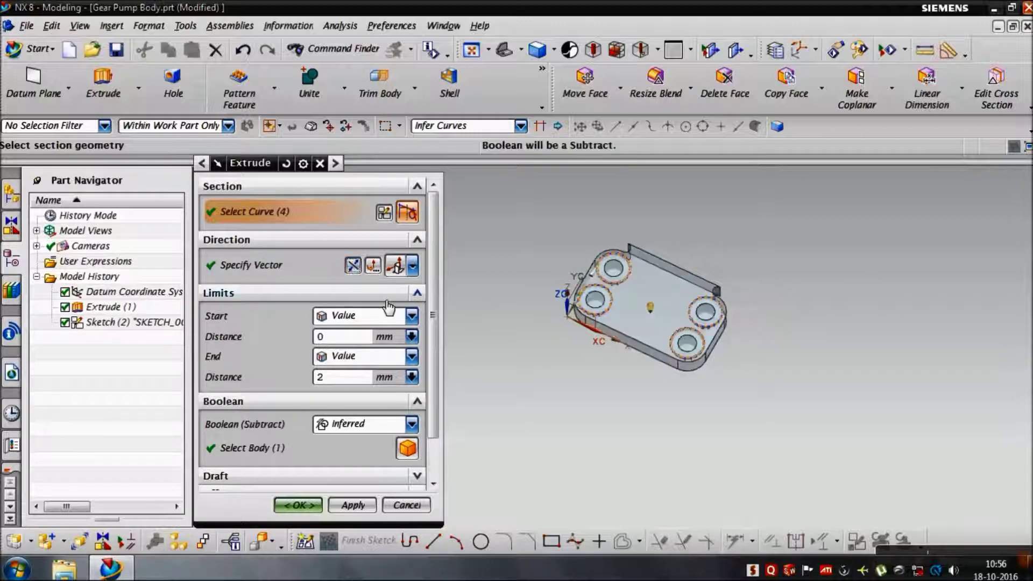
left_click(417, 425)
left_click(371, 468)
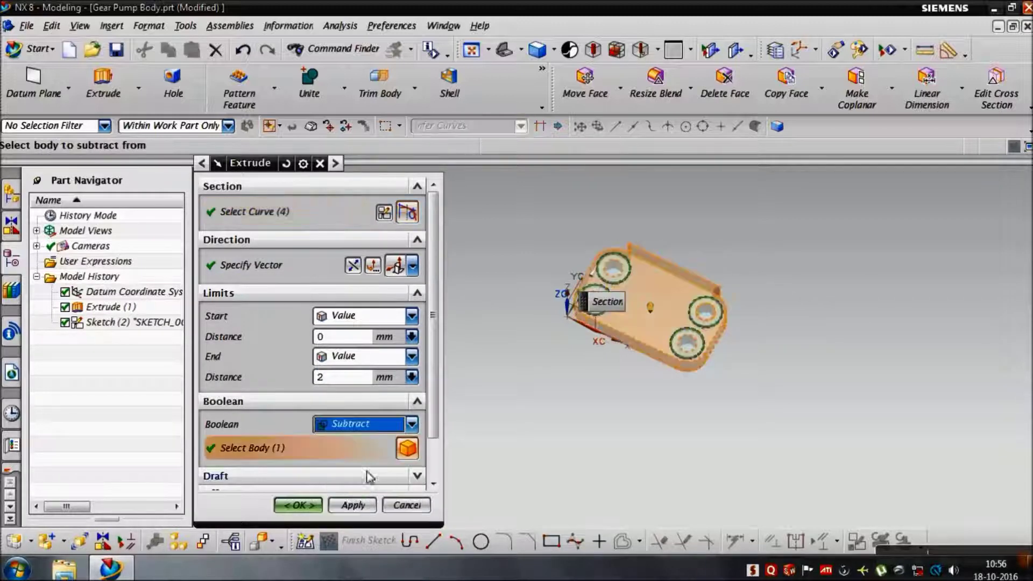
left_click(317, 504)
mouse_move(438, 471)
middle_mouse_down()
mouse_move(461, 442)
mouse_move(505, 423)
mouse_move(479, 477)
mouse_move(482, 459)
middle_mouse_up()
scroll(486, 436, "down", 2)
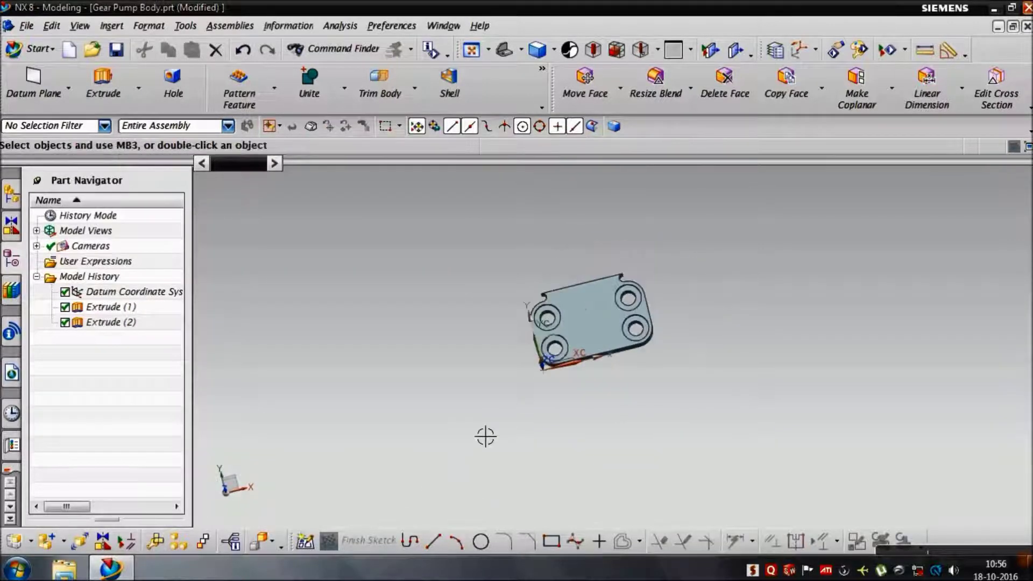
scroll(486, 437, "down", 1)
scroll(570, 349, "up", 2)
mouse_move(664, 380)
middle_mouse_down()
mouse_move(745, 358)
mouse_move(674, 405)
mouse_move(708, 429)
mouse_move(772, 382)
mouse_move(728, 415)
mouse_move(673, 426)
middle_mouse_up()
left_click(99, 91)
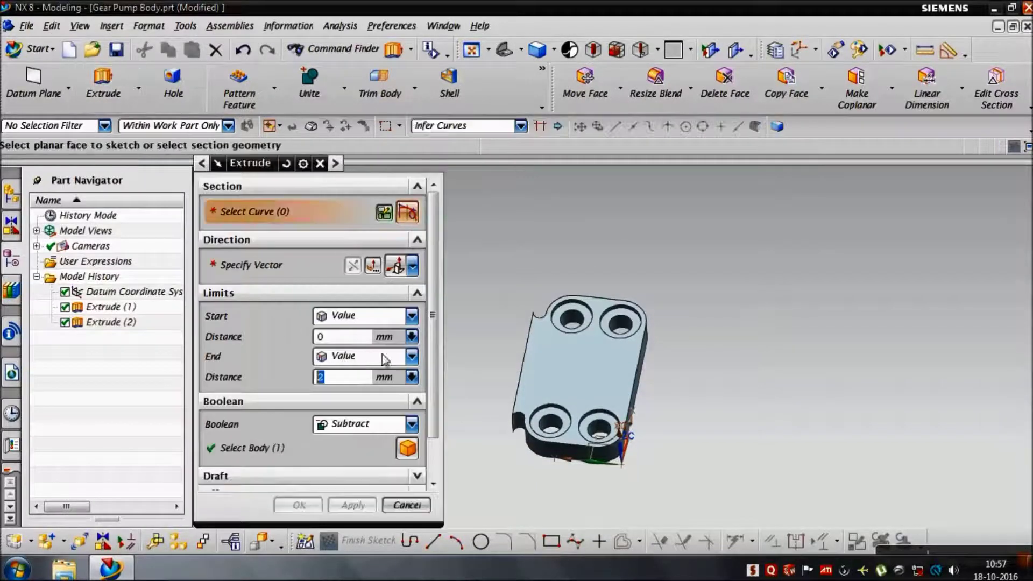
Sketch on the side face a 120 mm vertical line from the bottom-edge midpoint, converted to reference
mouse_move(770, 294)
middle_mouse_down()
mouse_move(793, 279)
mouse_move(753, 301)
middle_mouse_up()
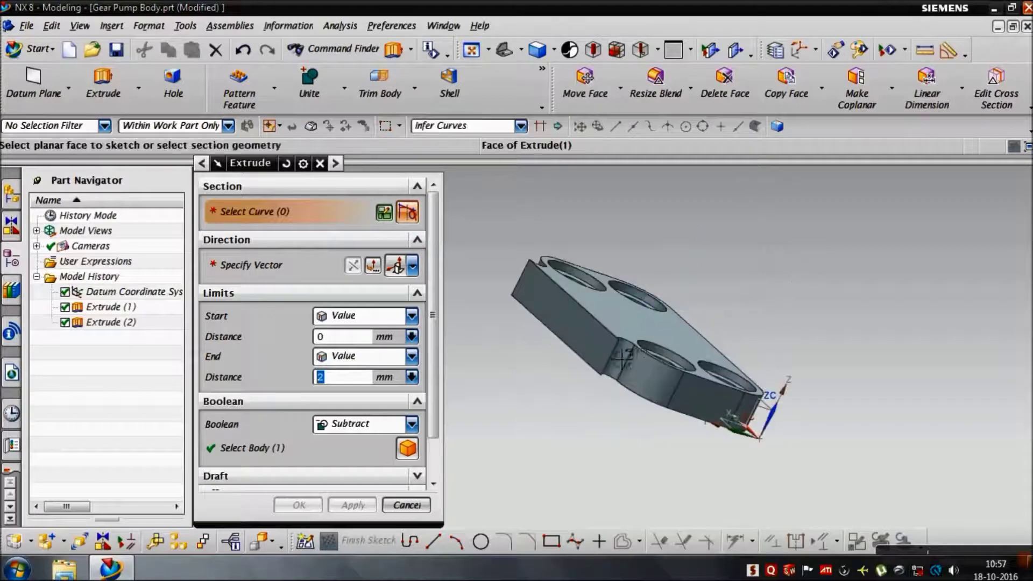
left_click(601, 349)
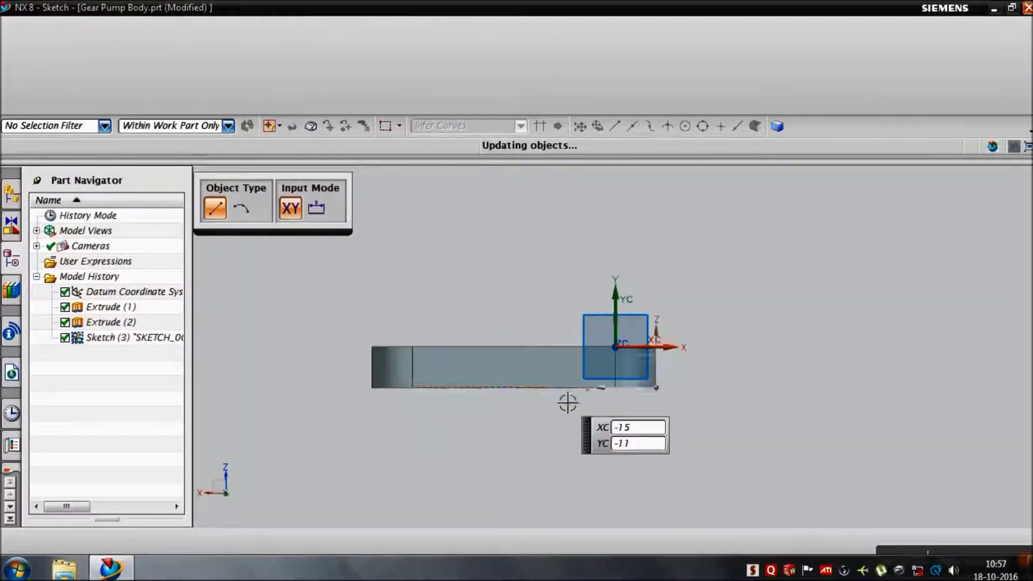
left_click(94, 86)
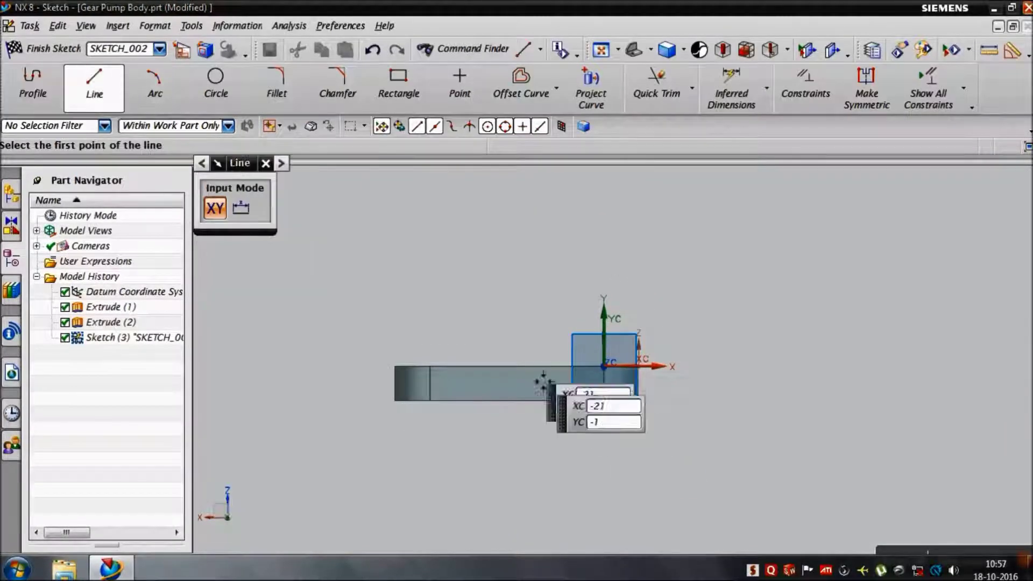
left_click(531, 414)
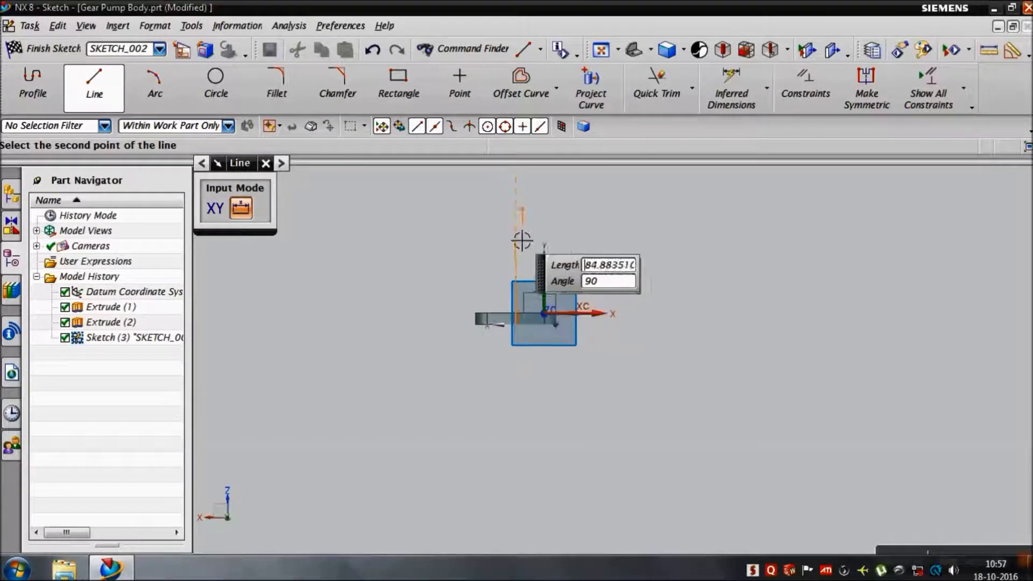
left_click(520, 199)
key("Escape")
right_click(519, 216)
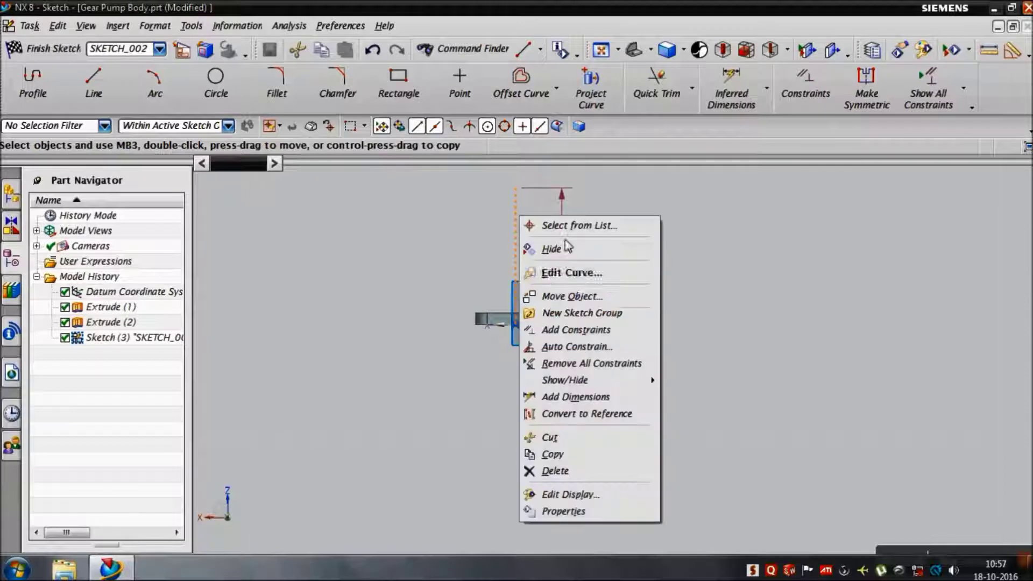
left_click(586, 413)
scroll(507, 221, "up", 2)
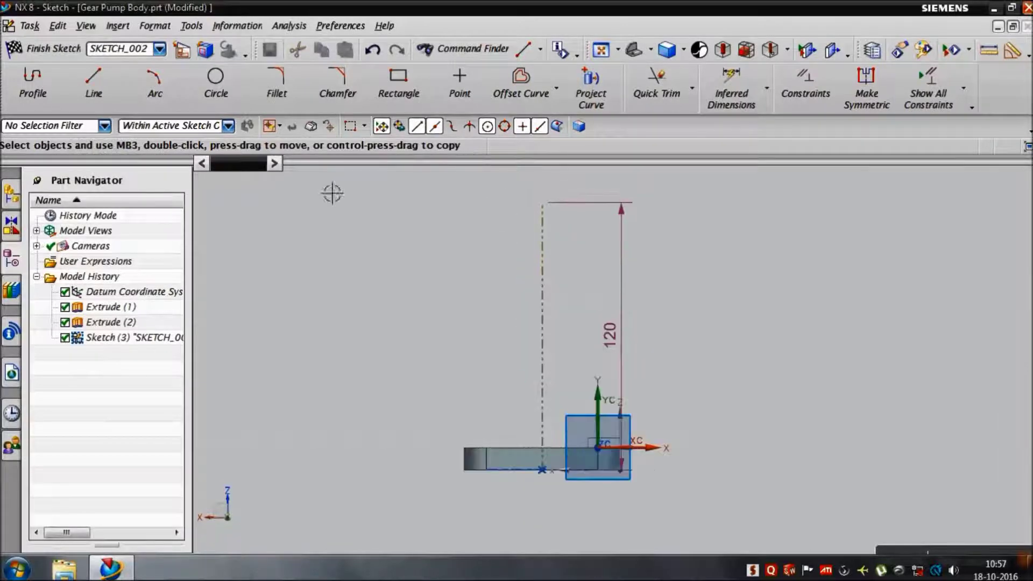
Draw a circle on the centreline and dimension it Ø66, centred 32 mm above the bottom edge
left_click(216, 86)
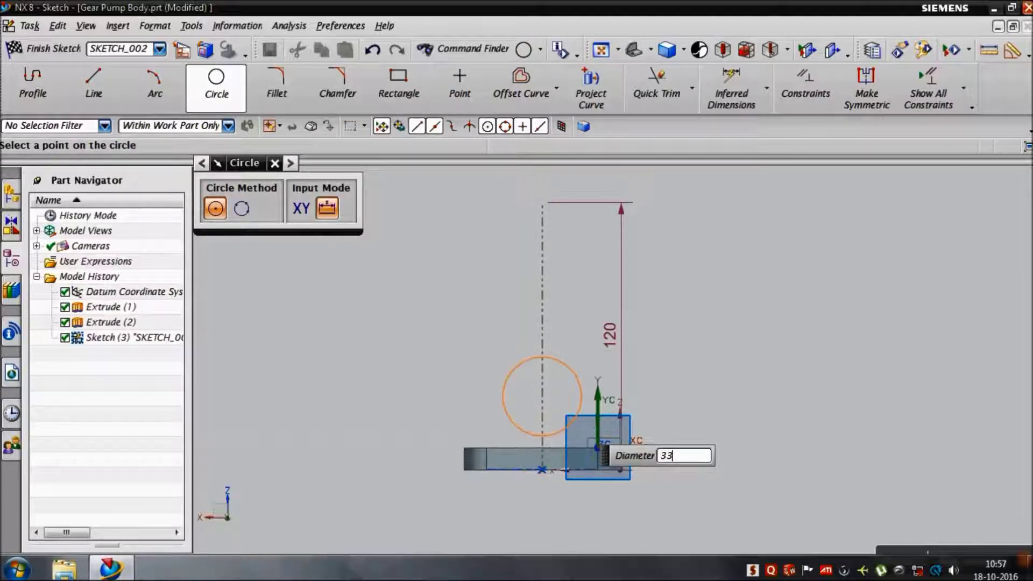
left_click(542, 396)
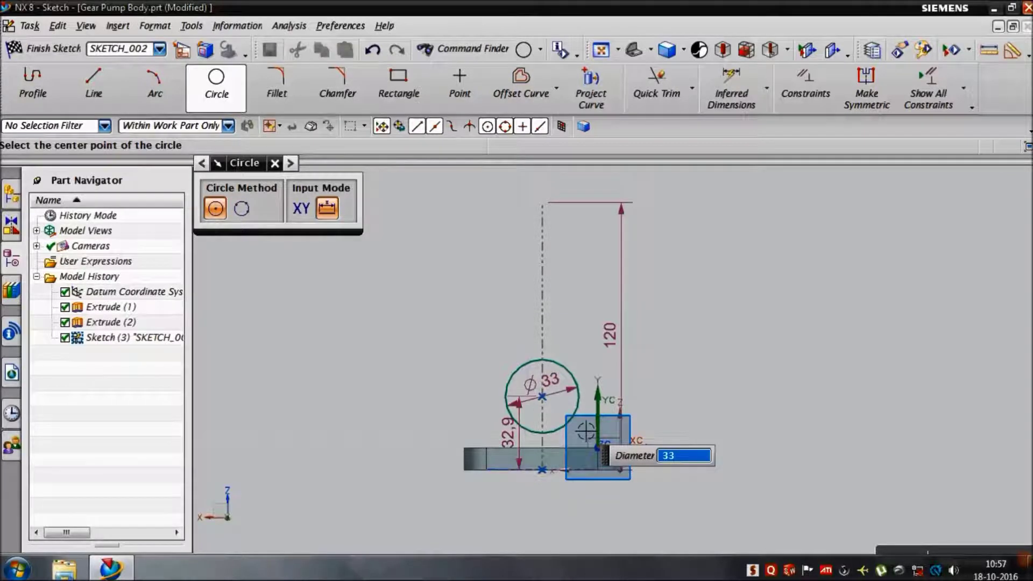
key("Escape")
double_click(567, 396)
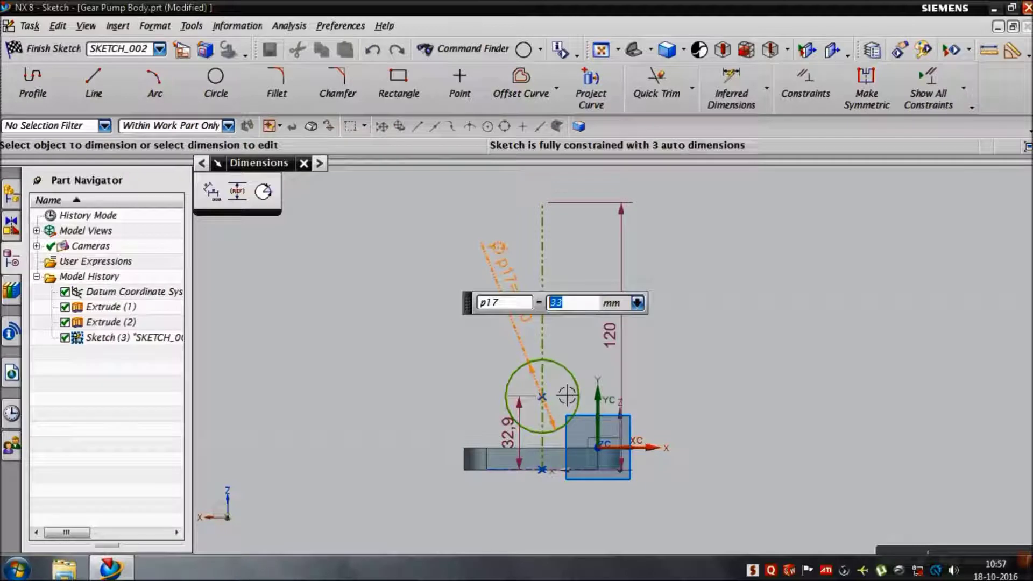
type("6")
key("Return")
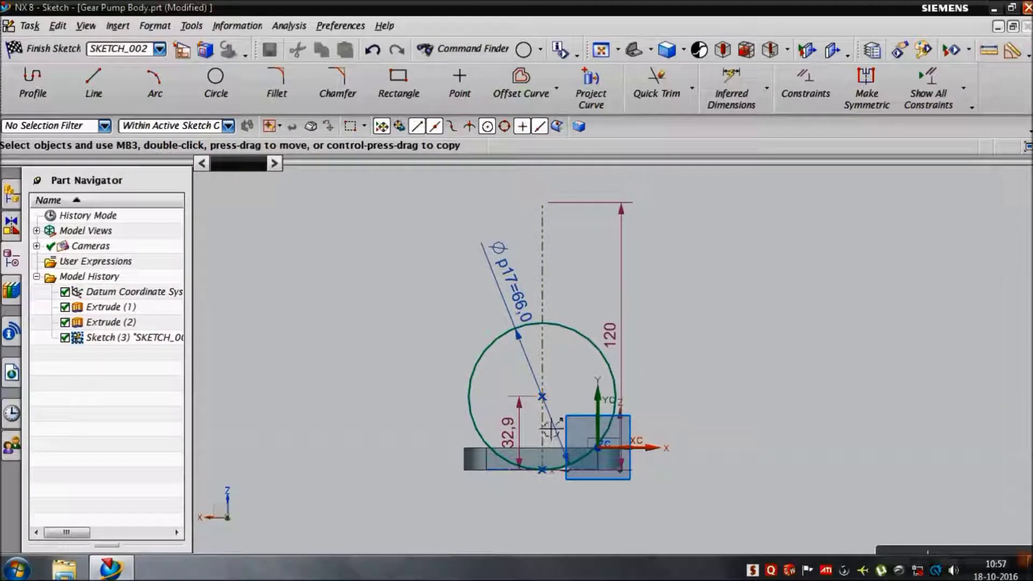
double_click(521, 454)
type("2")
key("Return")
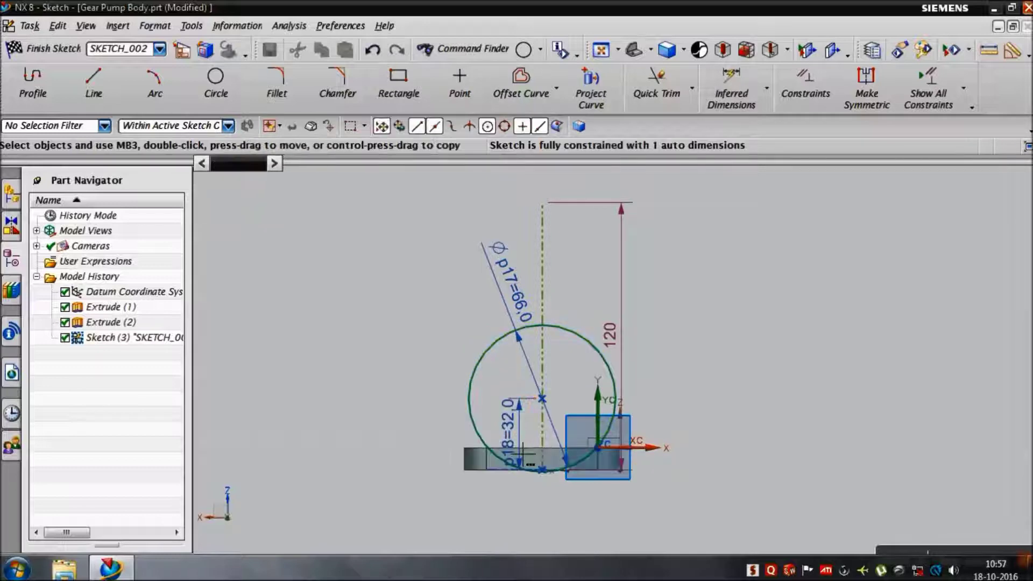
scroll(559, 500, "up", 3)
scroll(558, 500, "up", 3)
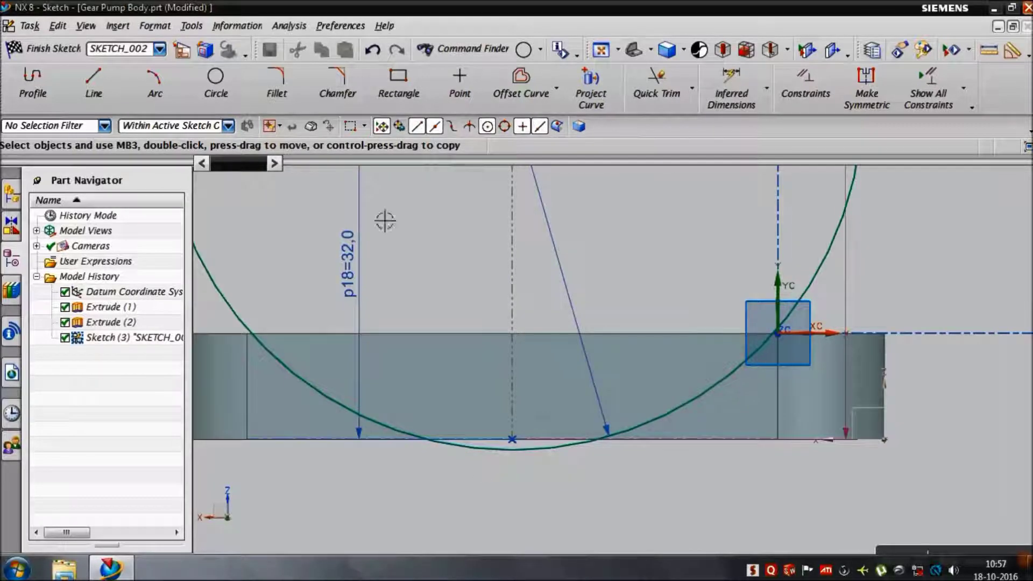
Project the base's bottom edge into the sketch
left_click(590, 88)
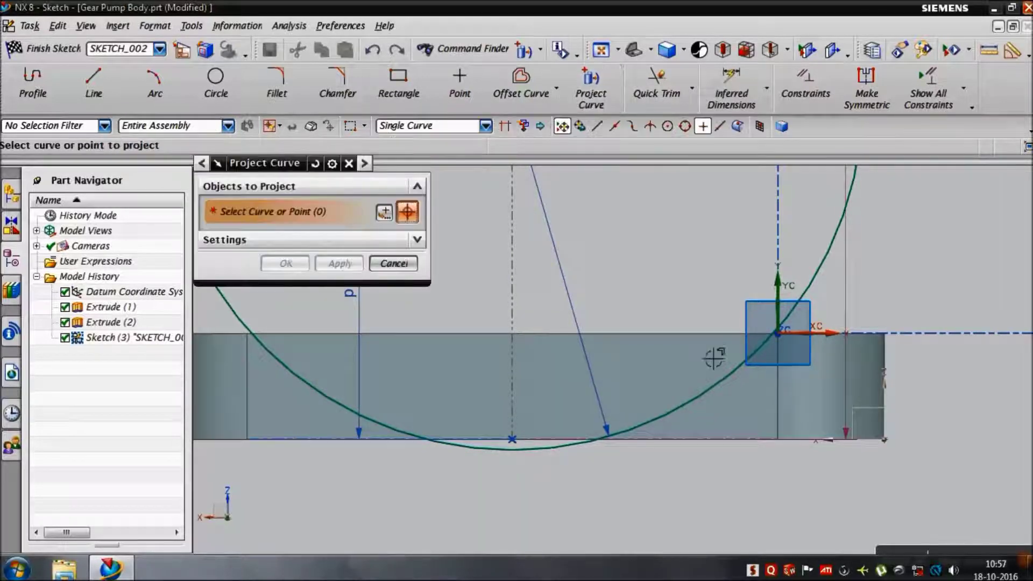
left_click(734, 448)
left_click(275, 264)
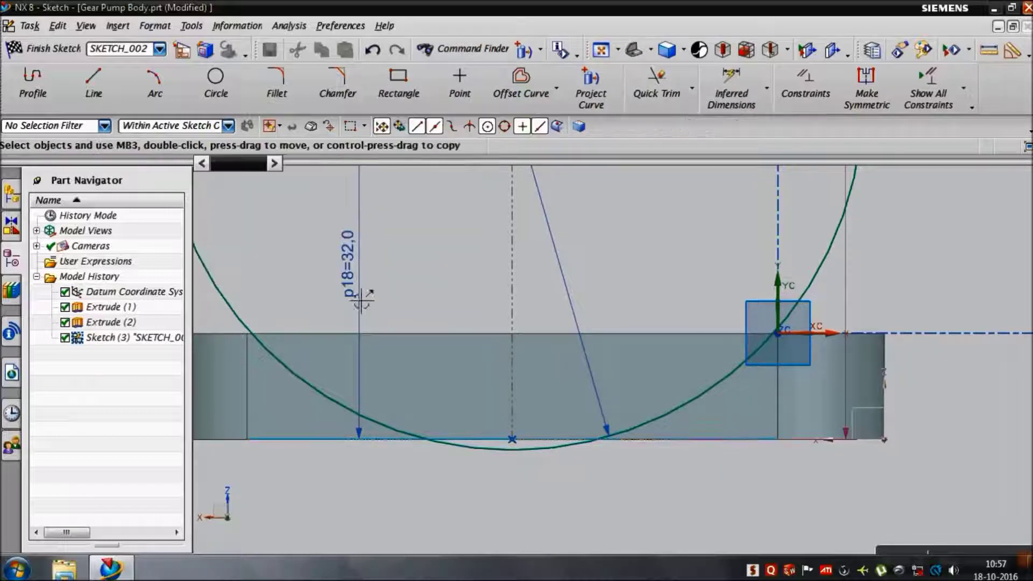
Trim away the part of the circle below the projected bottom edge
left_click(657, 86)
left_click(544, 463)
scroll(531, 512, "up", 2)
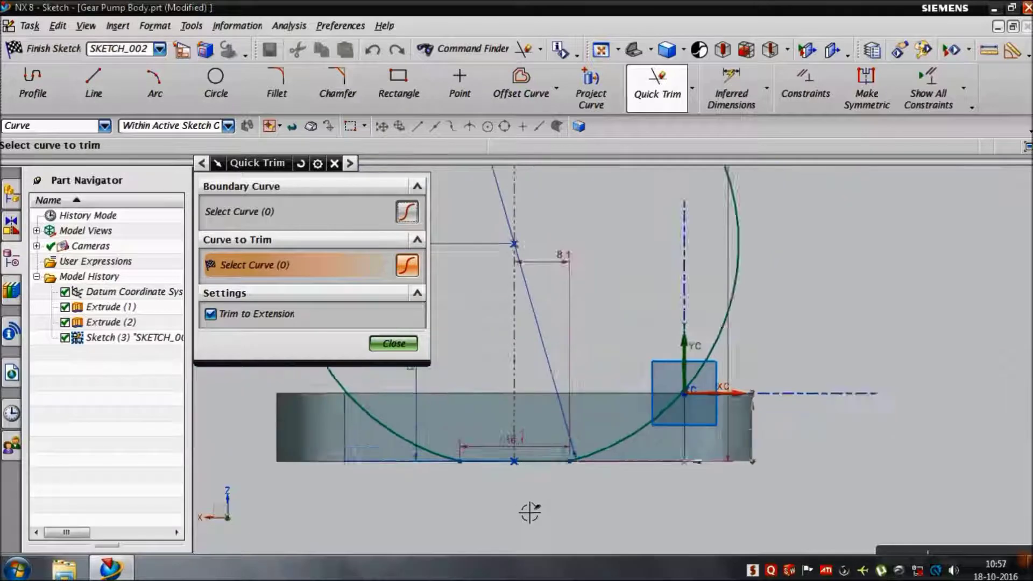
scroll(530, 511, "up", 2)
left_click(394, 343)
scroll(460, 453, "up", 1)
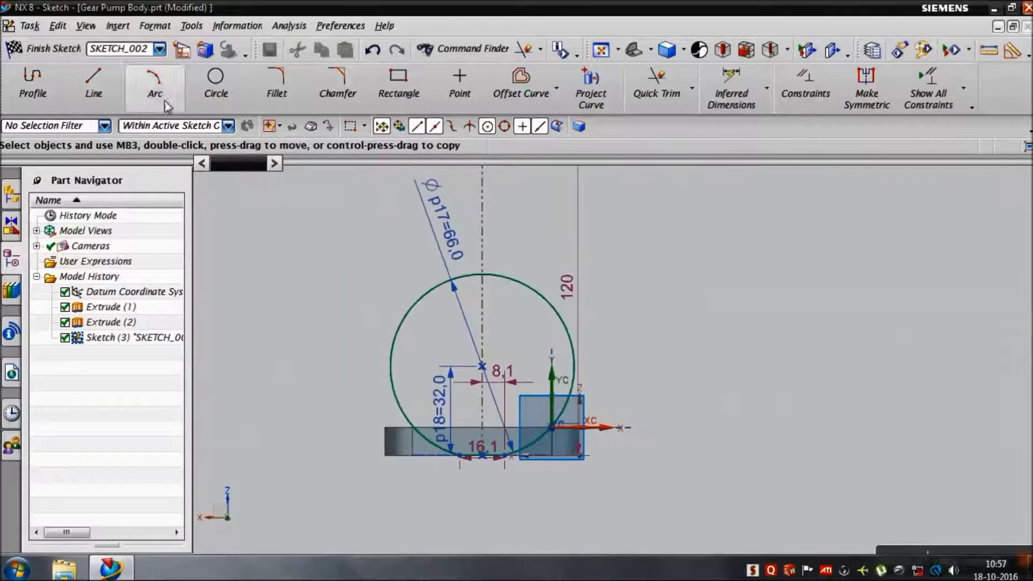
left_click(215, 86)
scroll(501, 205, "up", 1)
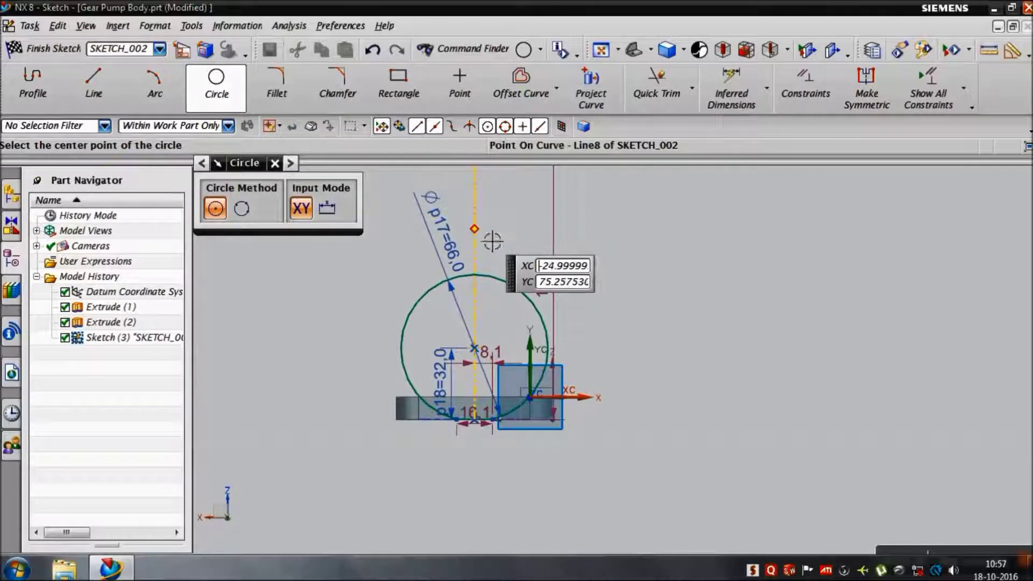
Draw the upper Ø66 circle on the centreline, deleting and redrawing a misplaced attempt
left_click(476, 230)
key("Return")
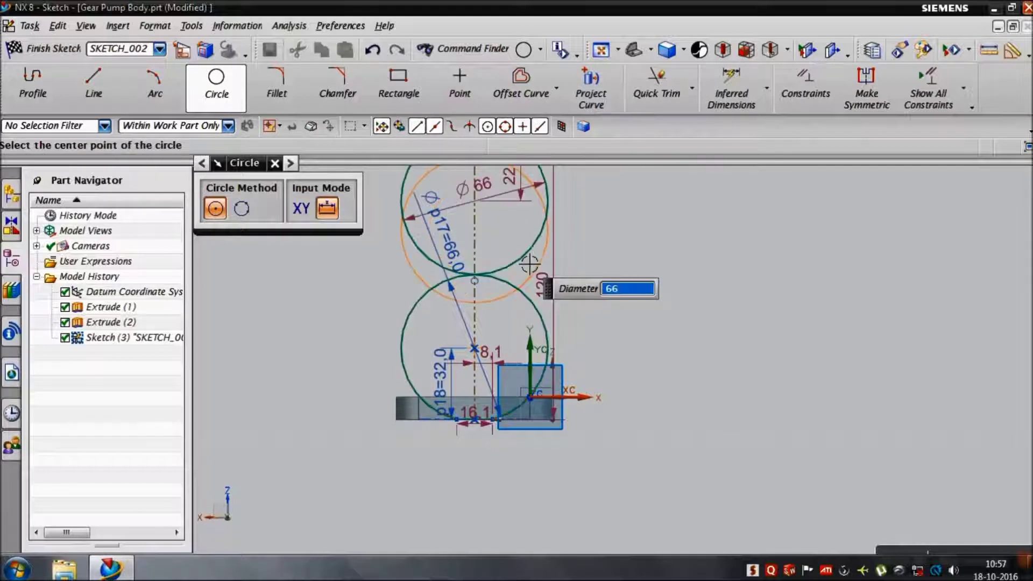
key("Escape")
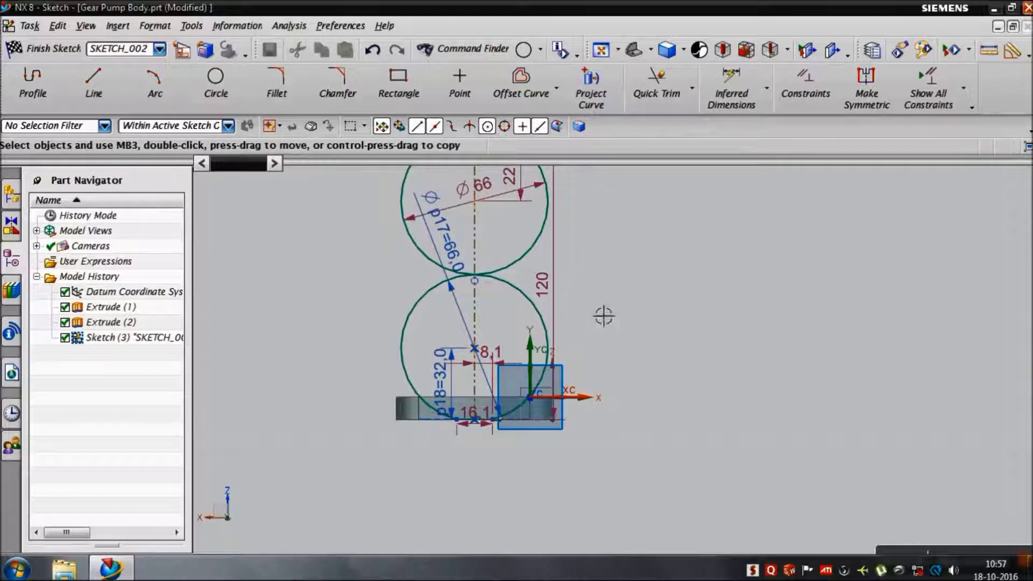
left_click(533, 274)
key("Delete")
left_click(216, 85)
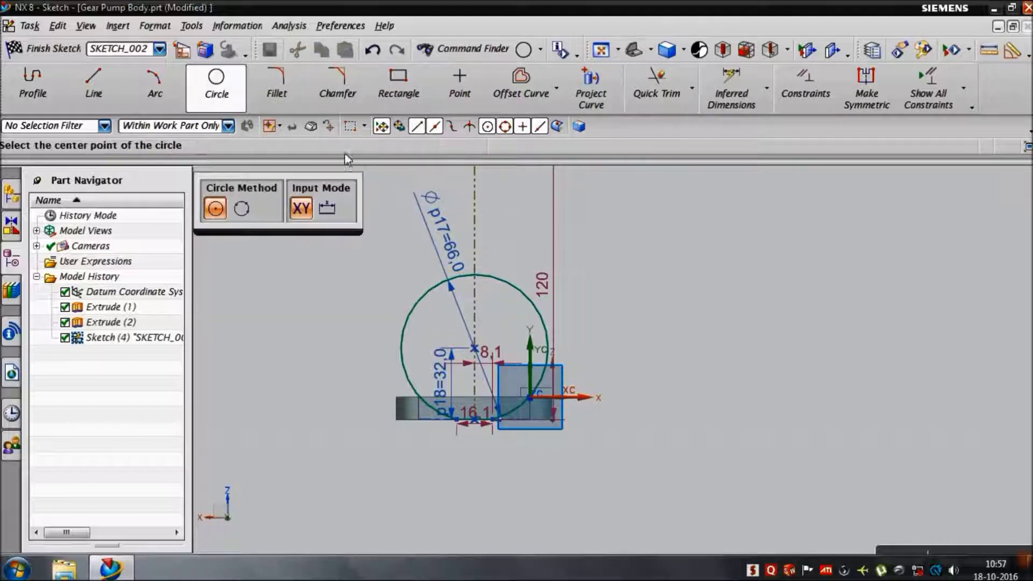
left_click(475, 219)
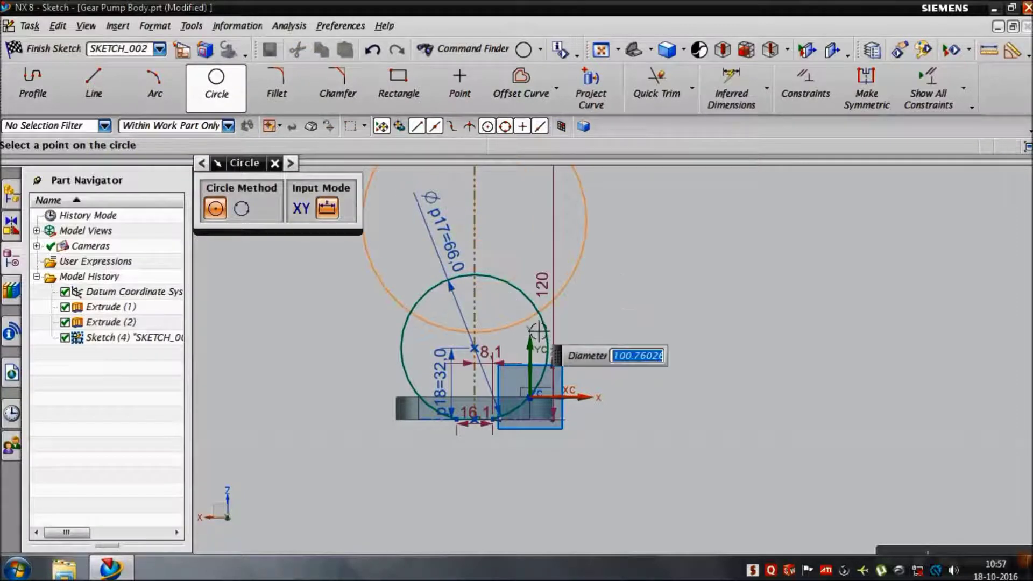
key("Return")
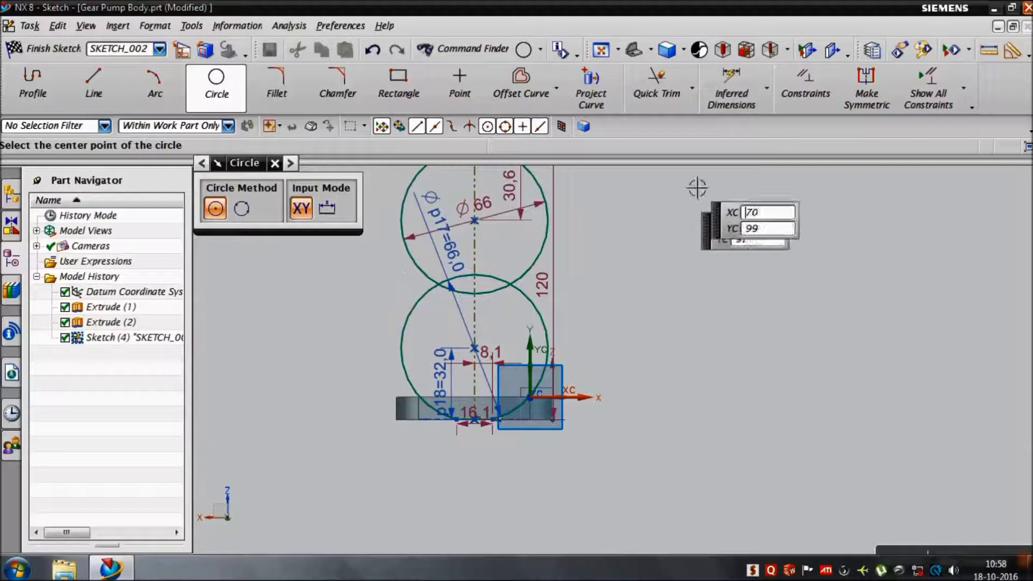
Dimension the vertical distance between the two circle centres as 30 mm
left_click(746, 97)
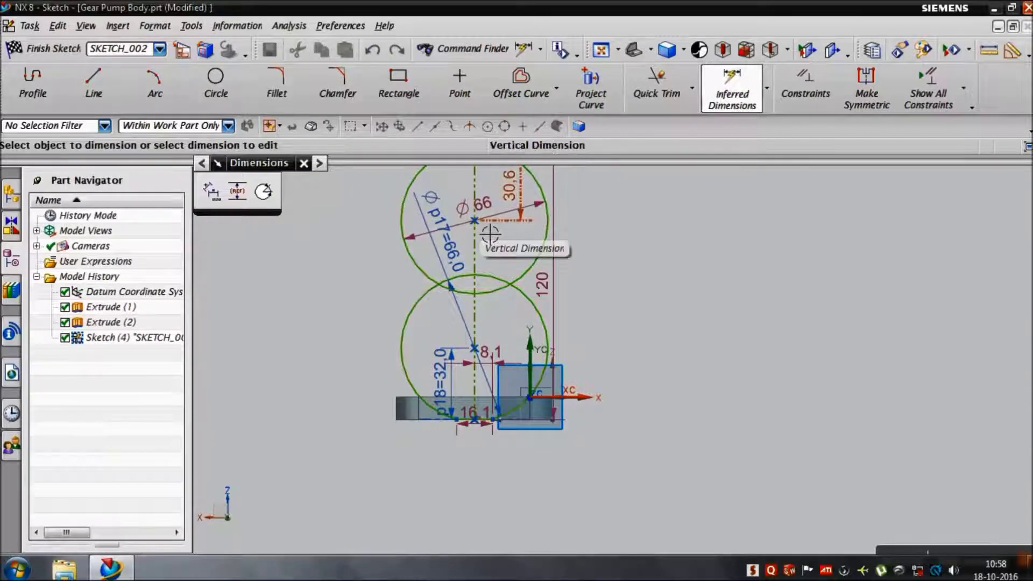
left_click(483, 293)
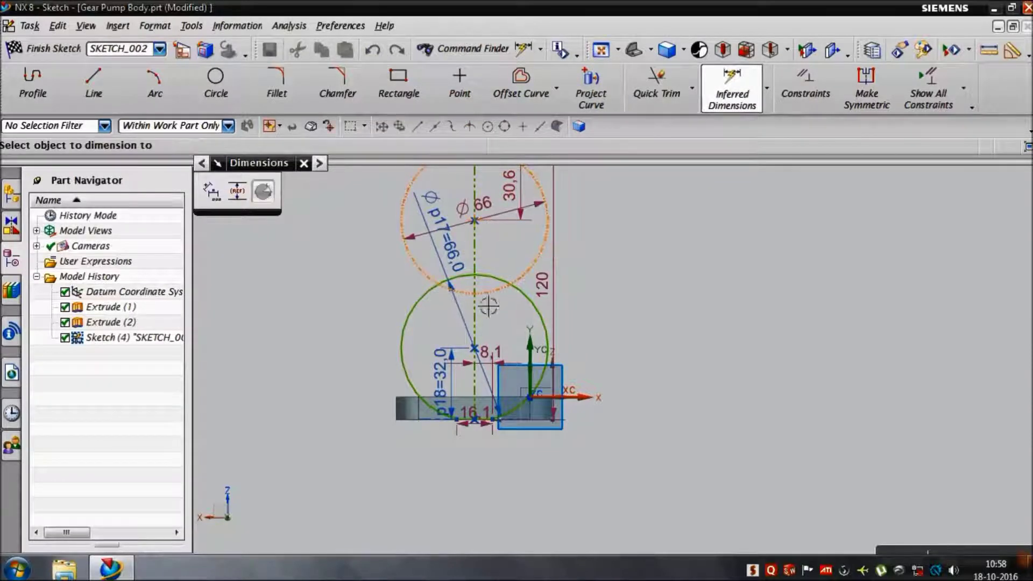
left_click(483, 363)
left_click(665, 308)
type("30")
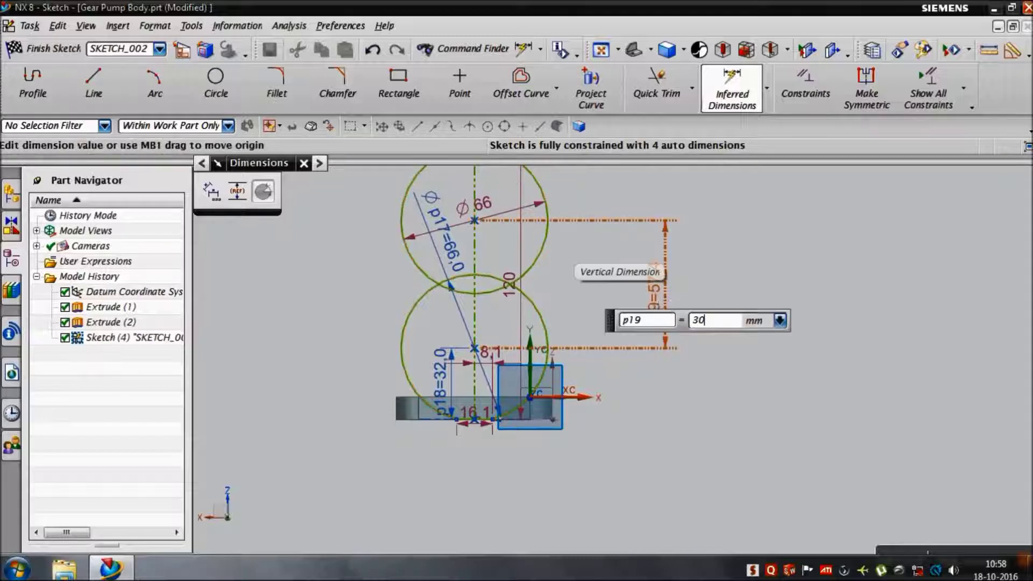
key("Return")
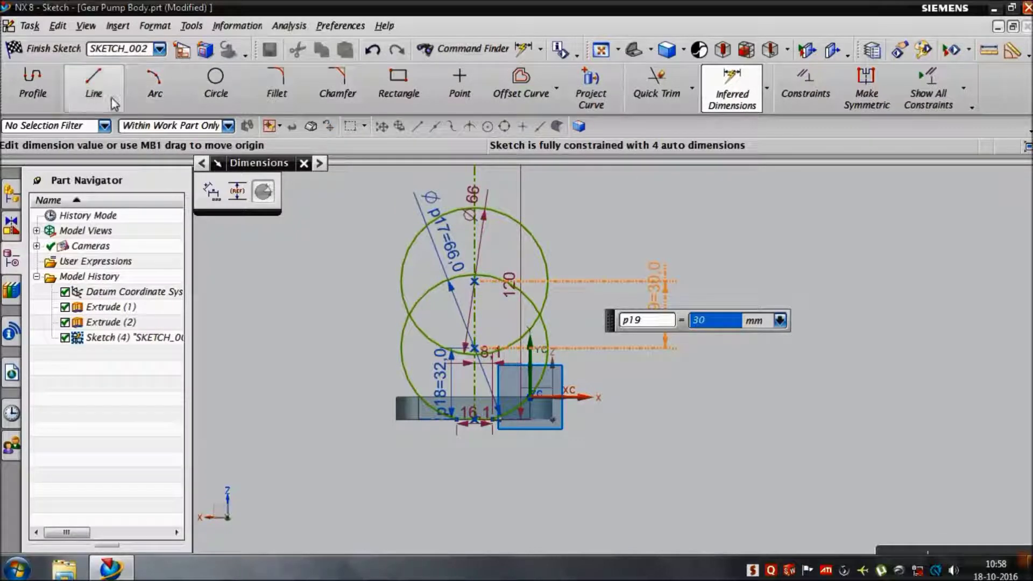
Draw vertical lines joining the left and right sides of the two circles
left_click(94, 84)
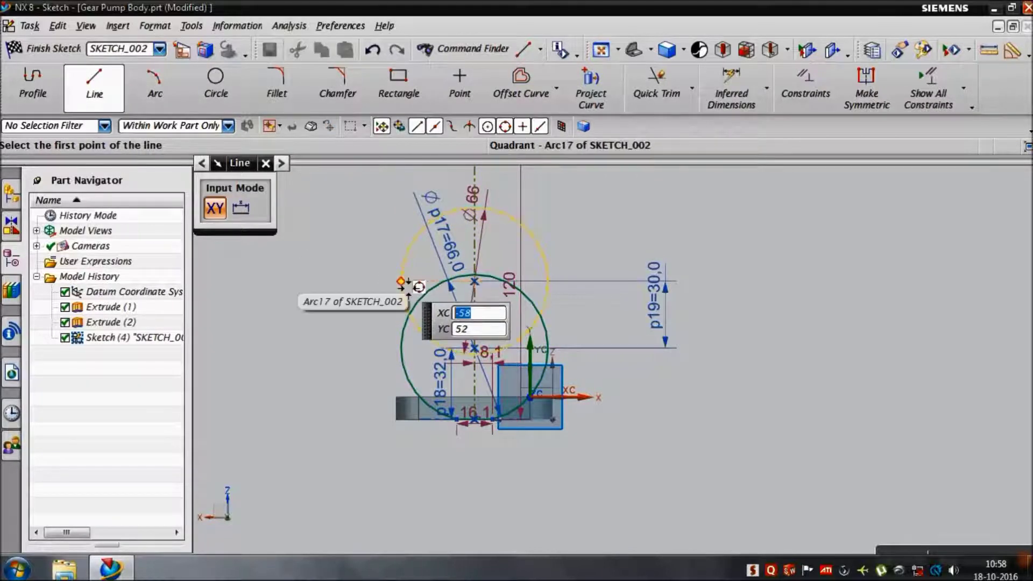
left_click(403, 281)
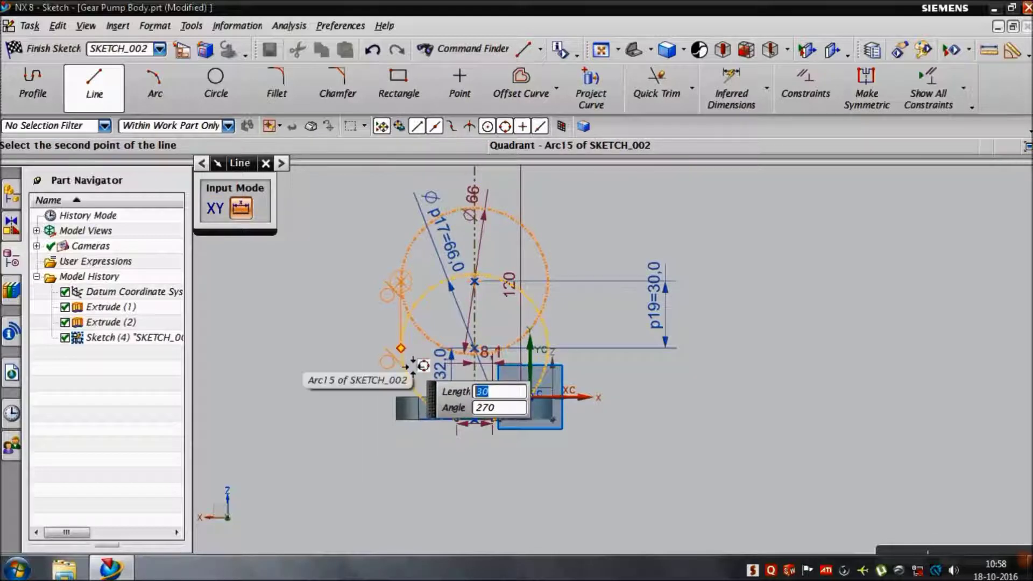
left_click(411, 362)
key("Escape")
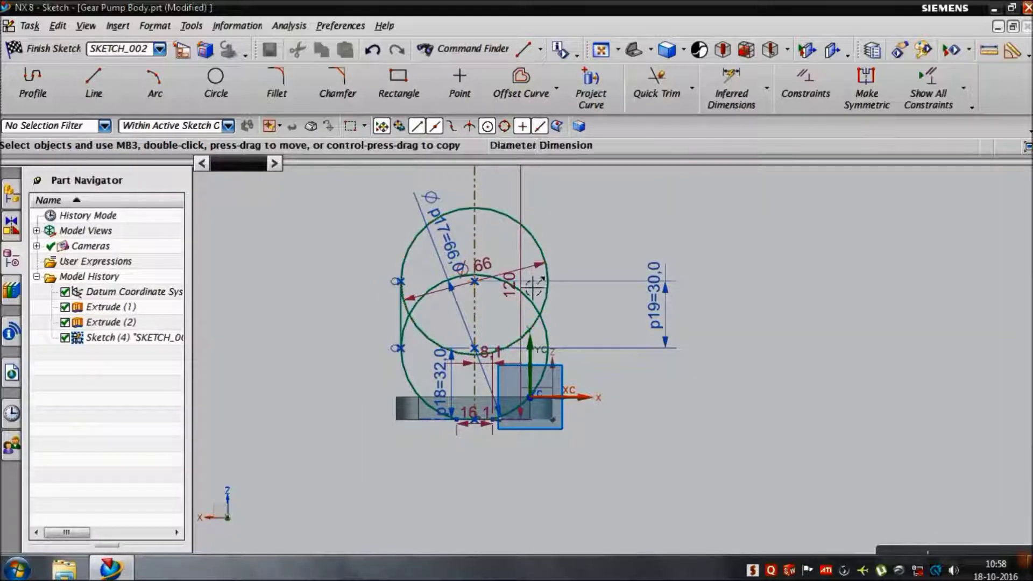
left_click(94, 83)
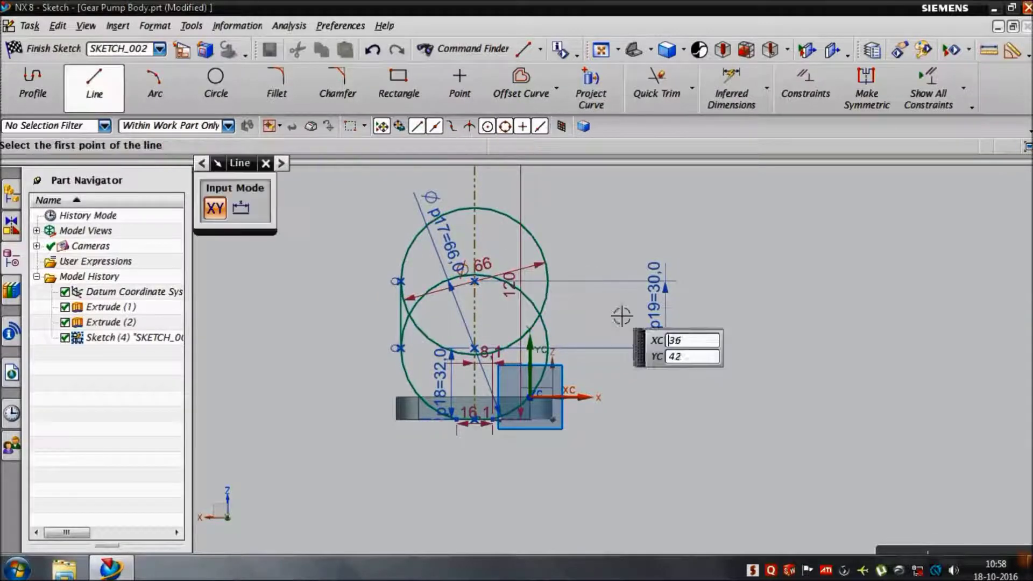
left_click(560, 289)
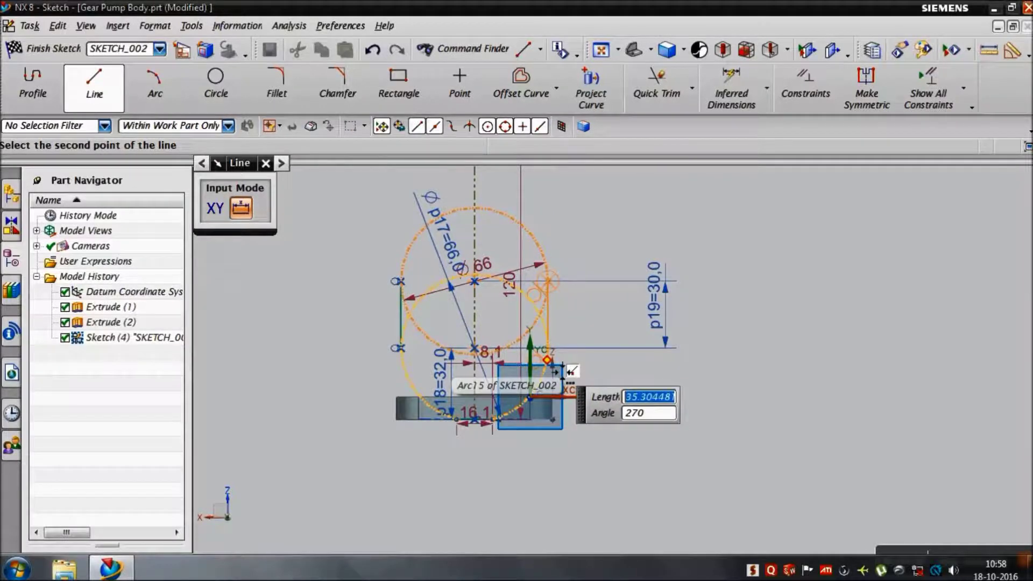
left_click(560, 370)
Trim the inner arcs between the lines and finish the sketch
key("t")
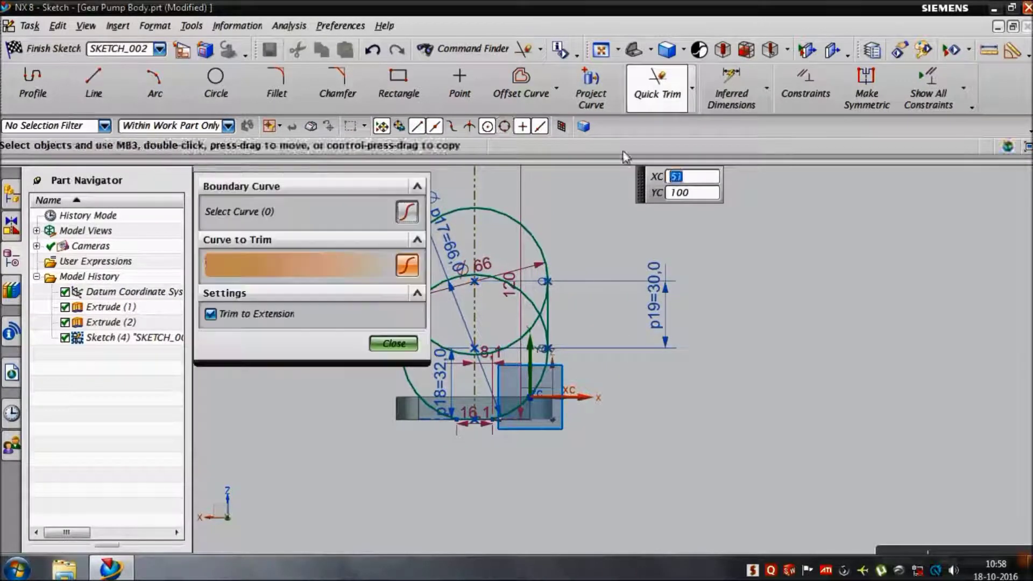
scroll(543, 316, "up", 3)
left_click(538, 323)
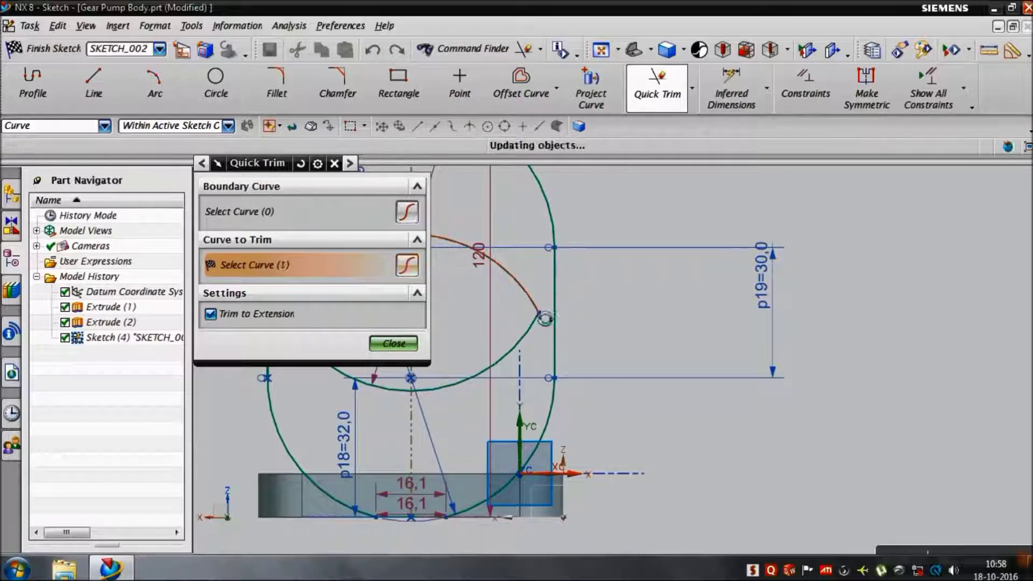
scroll(544, 318, "down", 2)
scroll(500, 312, "up", 1)
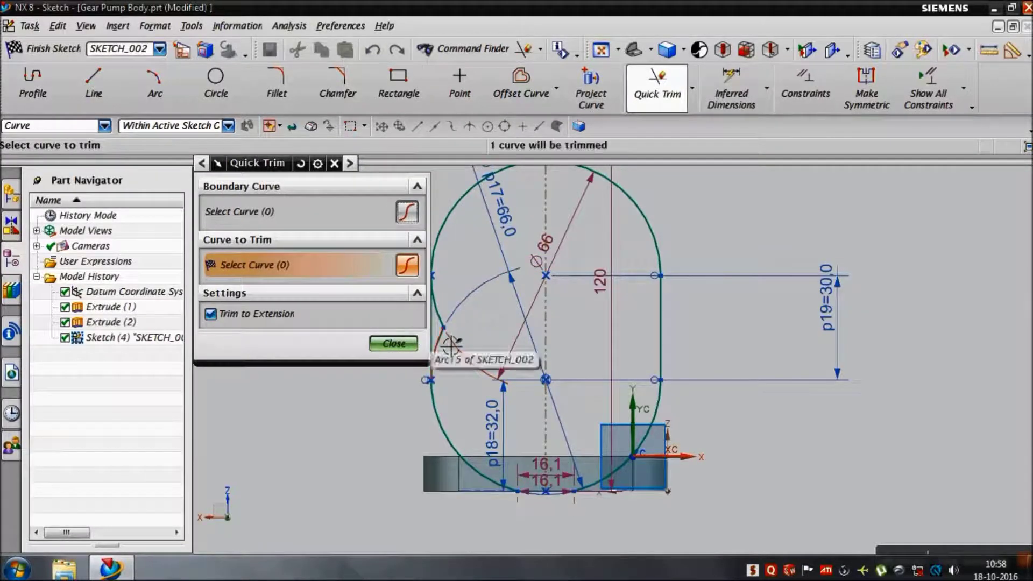
scroll(554, 339, "down", 2)
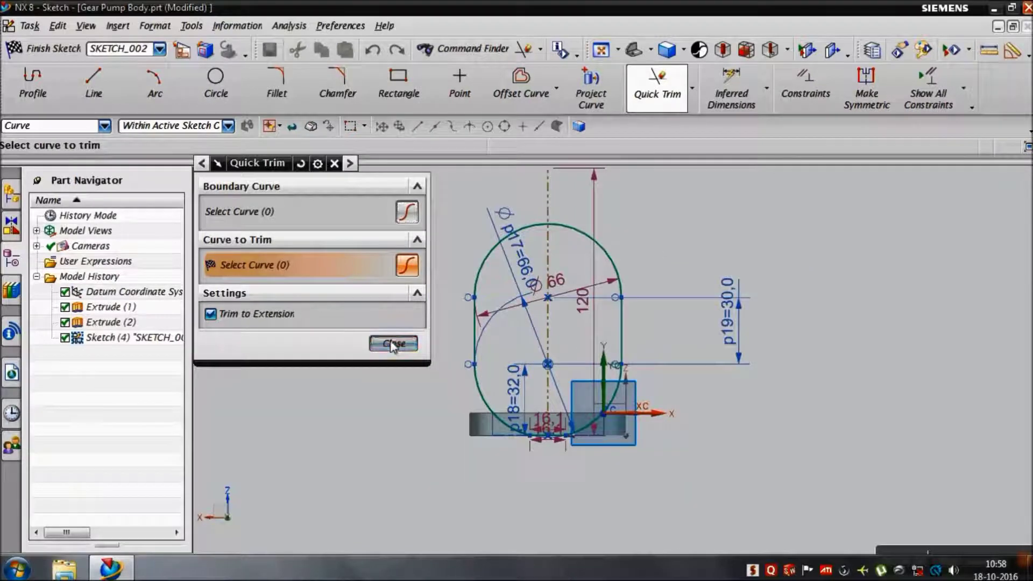
left_click(394, 344)
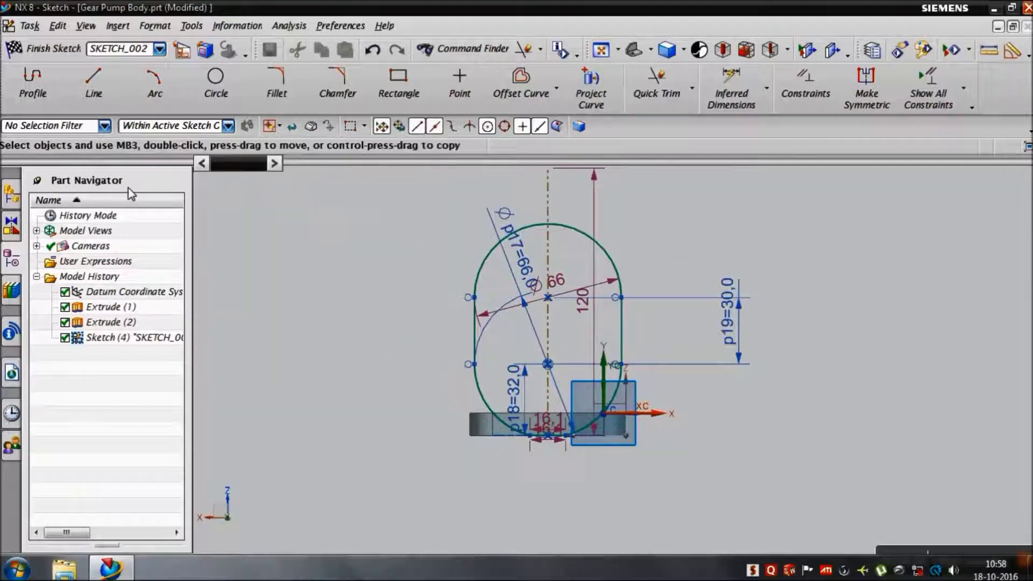
left_click(61, 48)
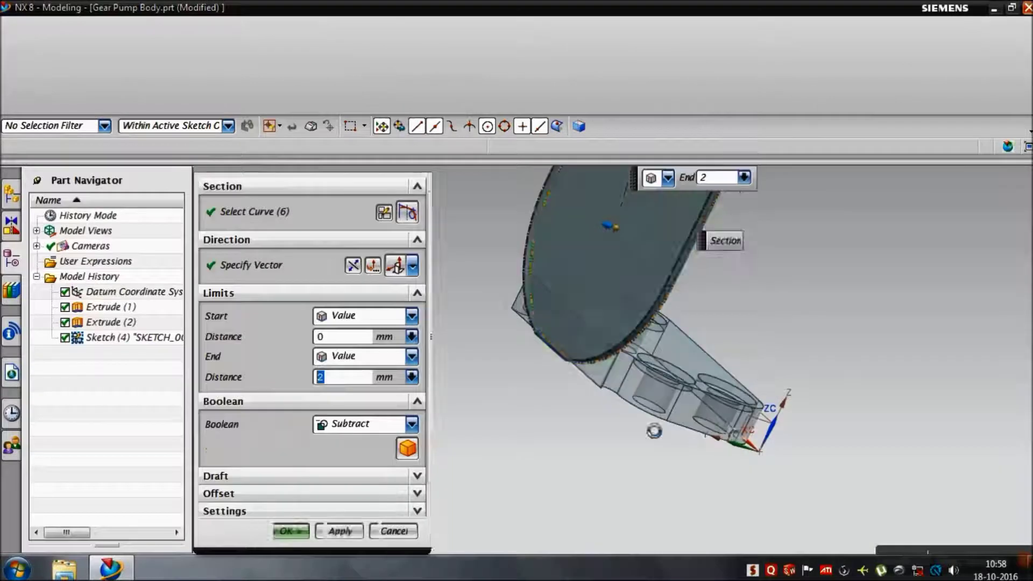
Extrude the obround sketch 6 mm with Boolean Unite as Extrude (4)
left_click(411, 425)
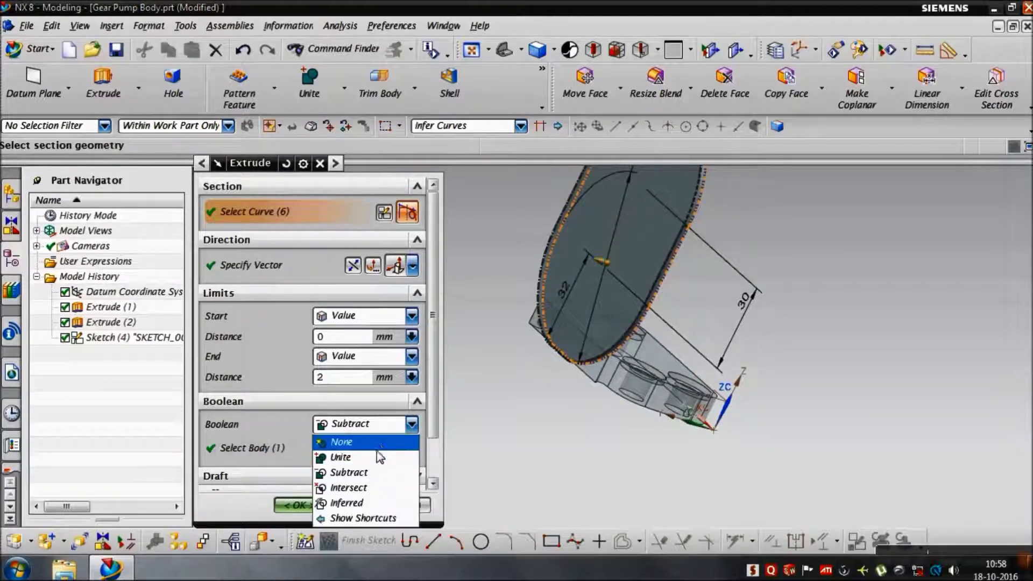
left_click(371, 458)
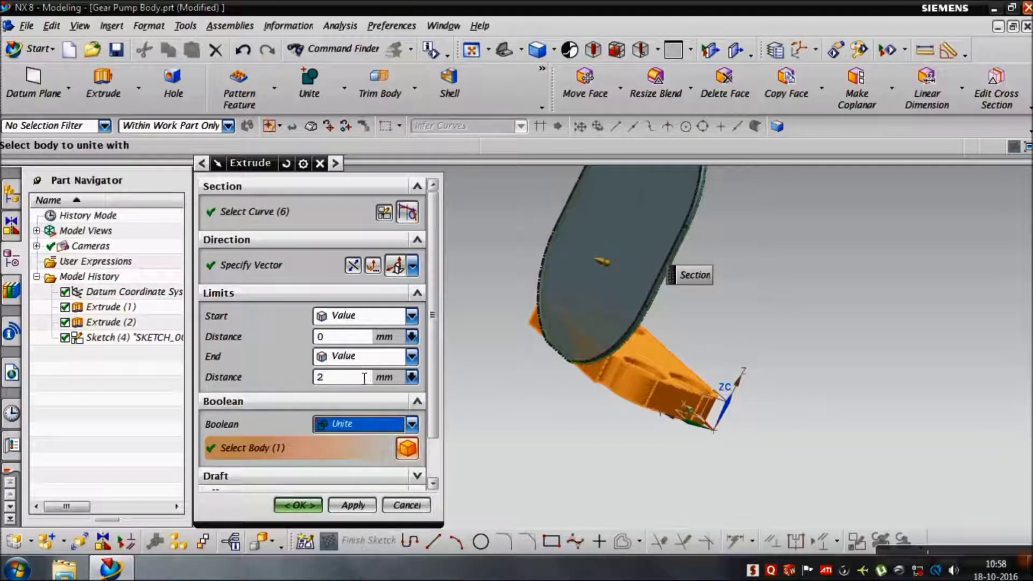
left_click(341, 381)
type("6")
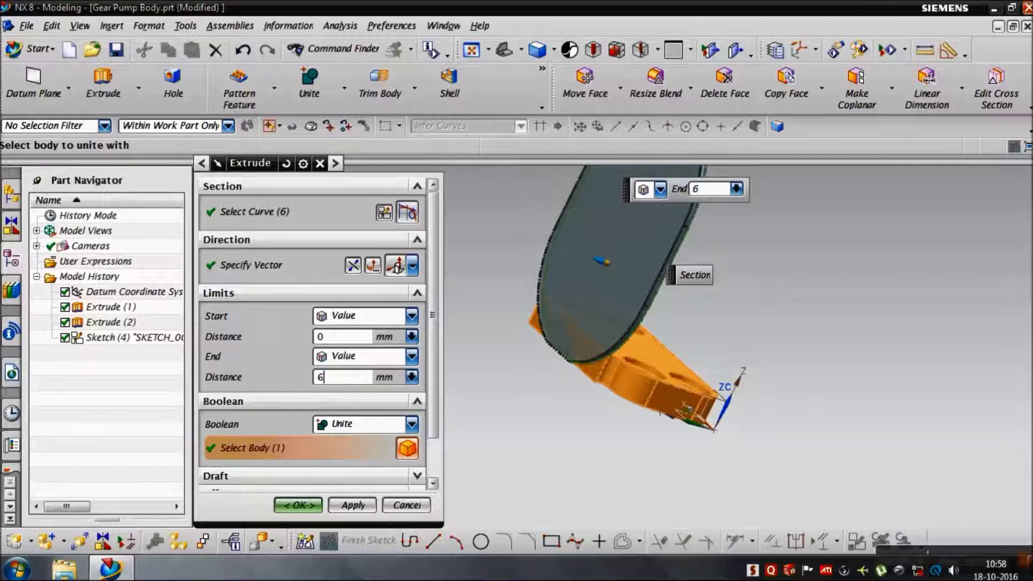
key("Return")
middle_click_drag(761, 388, 720, 380)
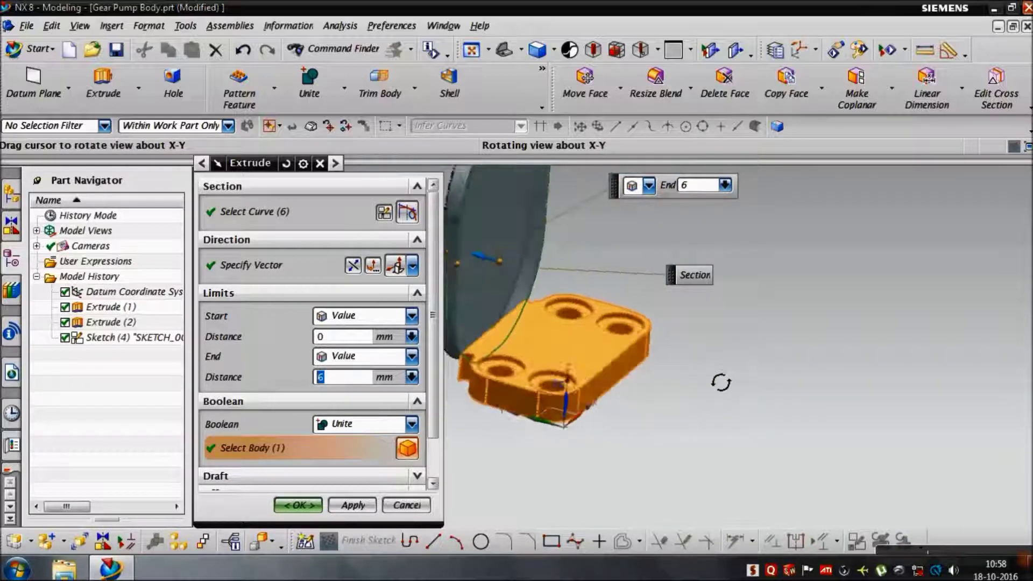
left_click(292, 505)
middle_click_drag(742, 477, 779, 495)
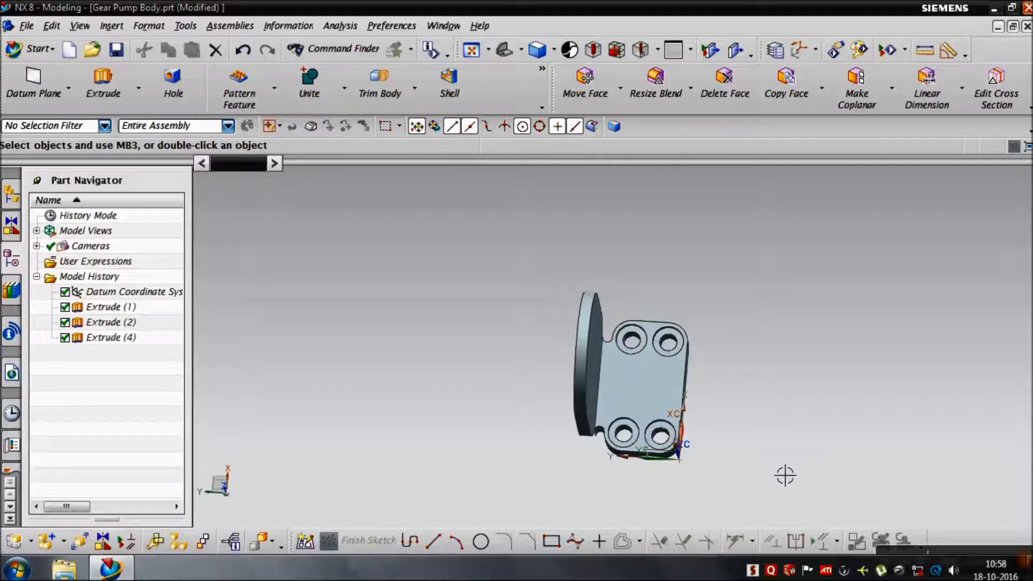
mouse_move(785, 460)
middle_mouse_down()
mouse_move(814, 410)
mouse_move(853, 429)
mouse_move(863, 444)
mouse_move(850, 500)
mouse_move(837, 456)
mouse_move(796, 457)
mouse_move(776, 477)
mouse_move(791, 479)
mouse_move(814, 449)
mouse_move(837, 445)
middle_mouse_up()
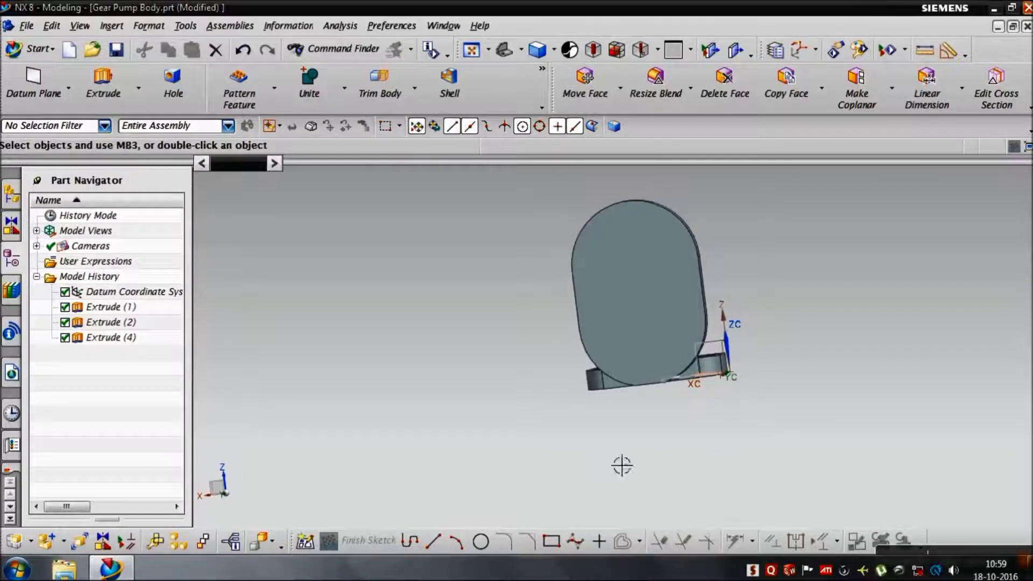
left_click(122, 95)
Sketch on the end face and project four edges where the plate meets the round body
scroll(616, 431, "up", 3)
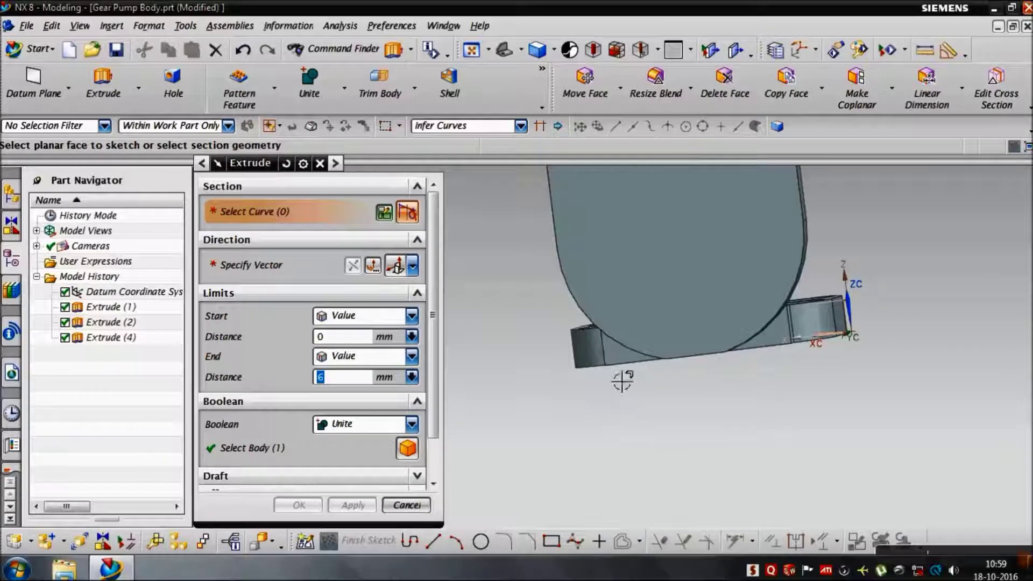
left_click(603, 352)
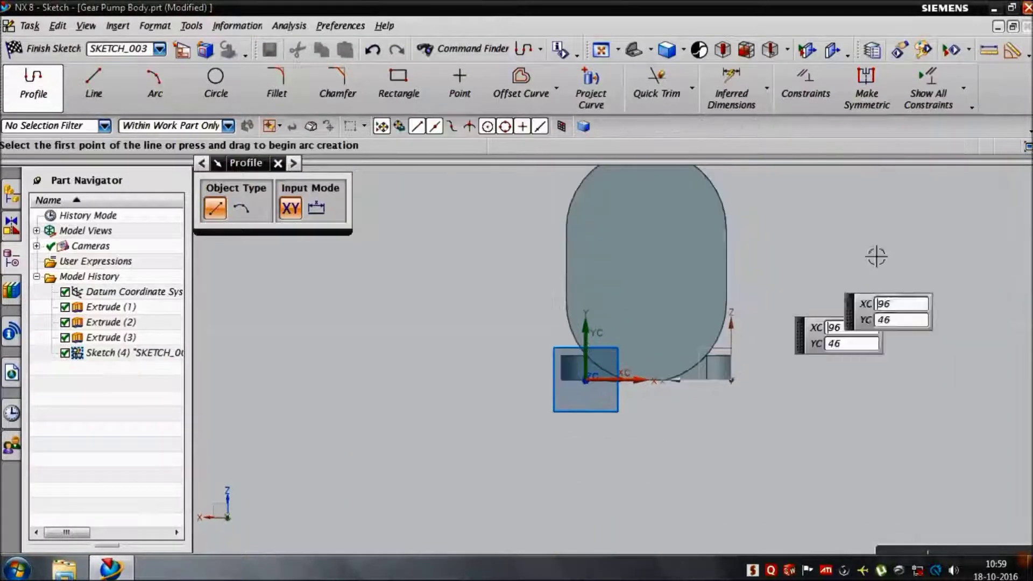
left_click(591, 86)
scroll(660, 360, "up", 1)
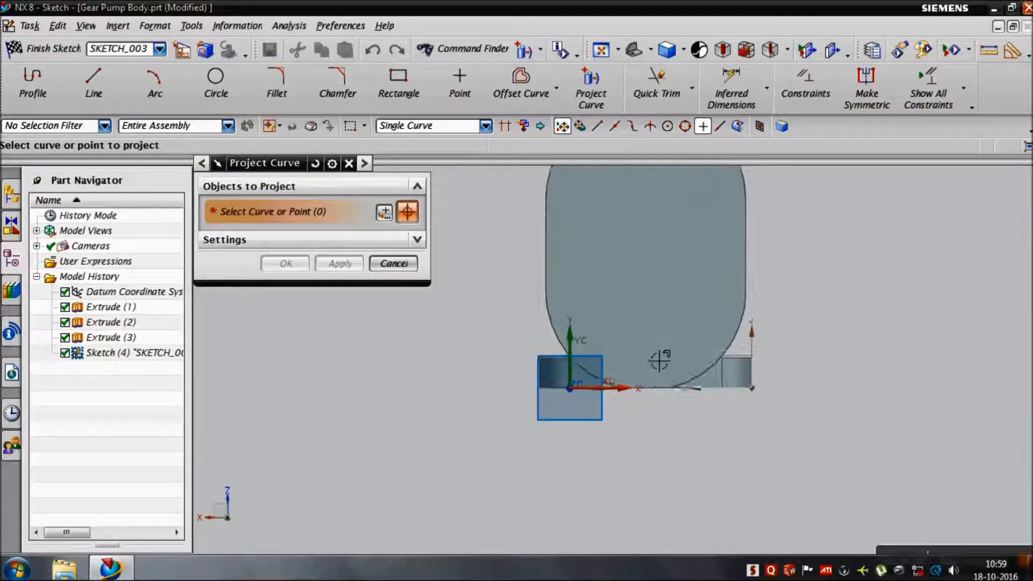
scroll(659, 361, "up", 3)
left_click(522, 398)
left_click(552, 443)
scroll(495, 398, "up", 1)
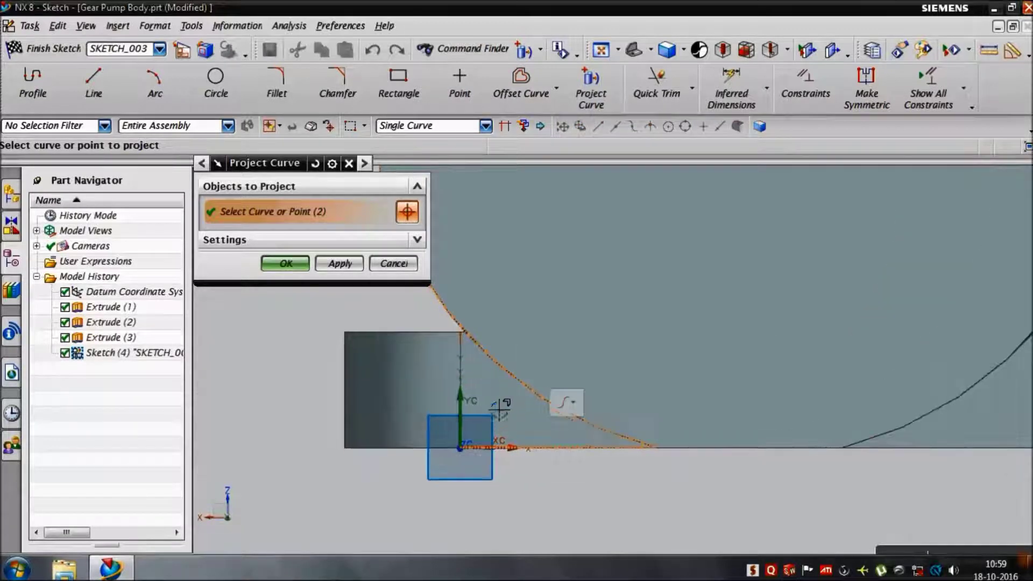
left_click(459, 381)
scroll(476, 364, "up", 1)
scroll(476, 363, "up", 1)
left_click(468, 295)
left_click(298, 266)
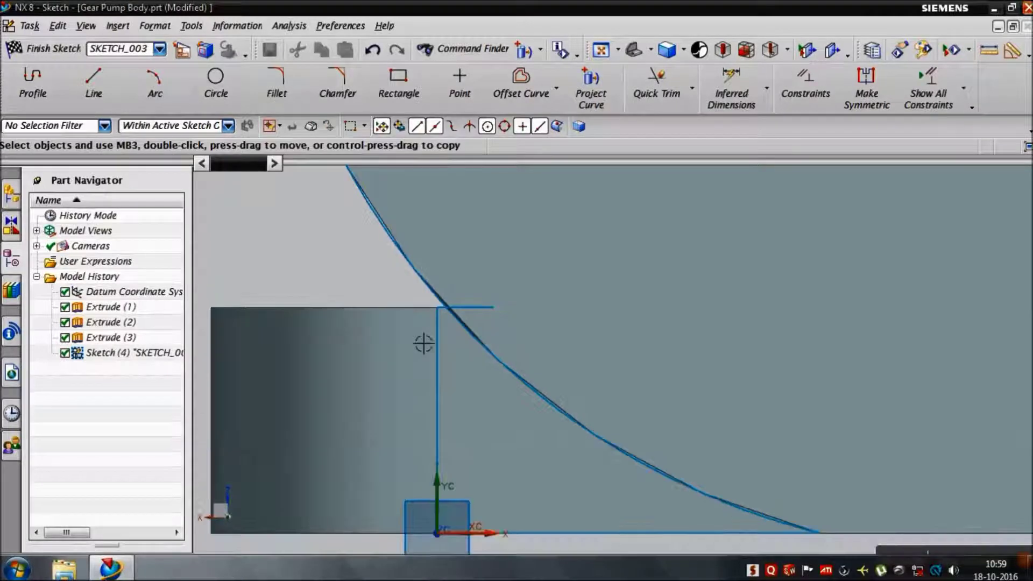
Trim the projected curves to the small corner profile and finish the sketch
left_click(648, 97)
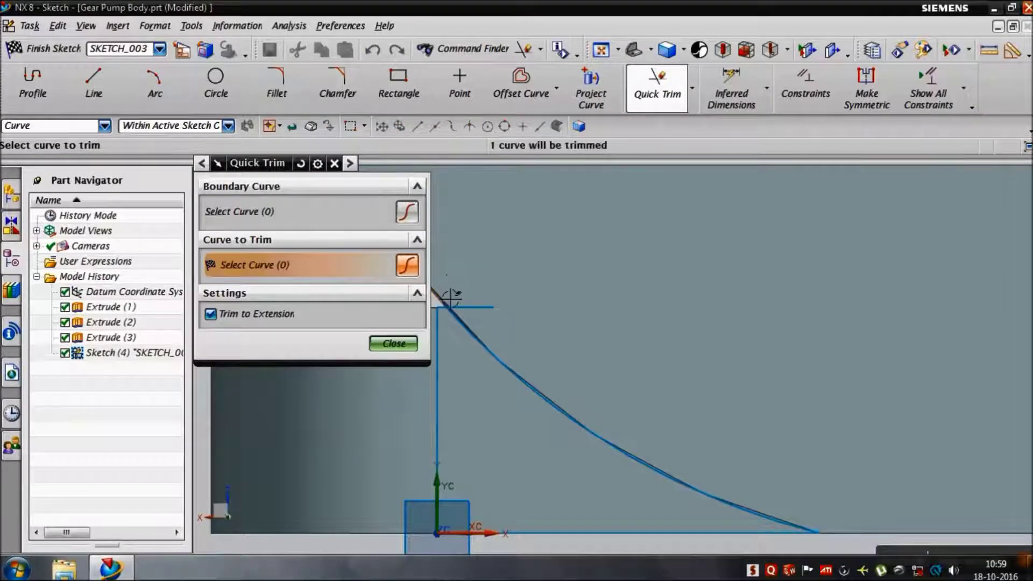
scroll(603, 312, "down", 2)
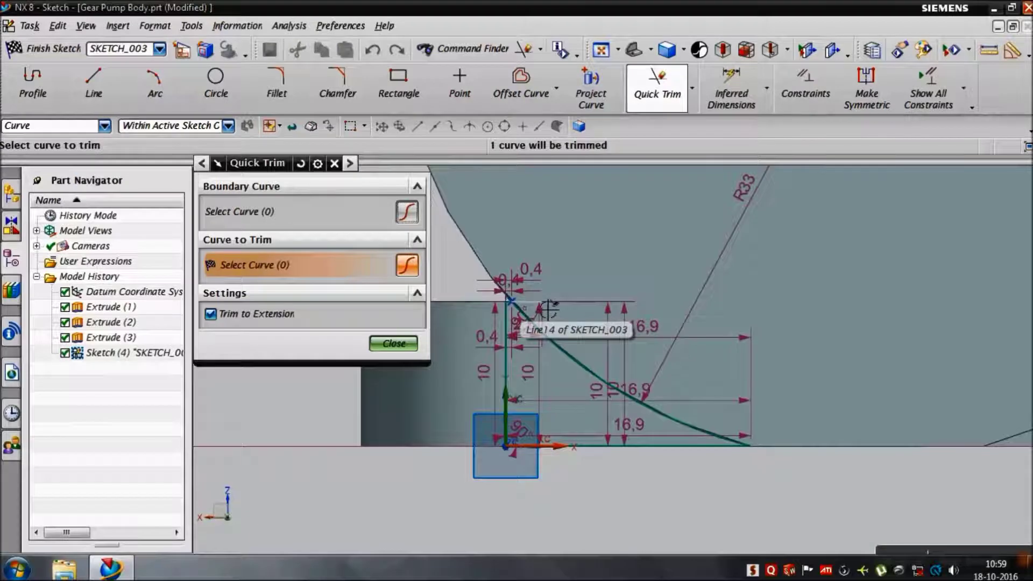
scroll(548, 311, "up", 2)
scroll(535, 315, "down", 2)
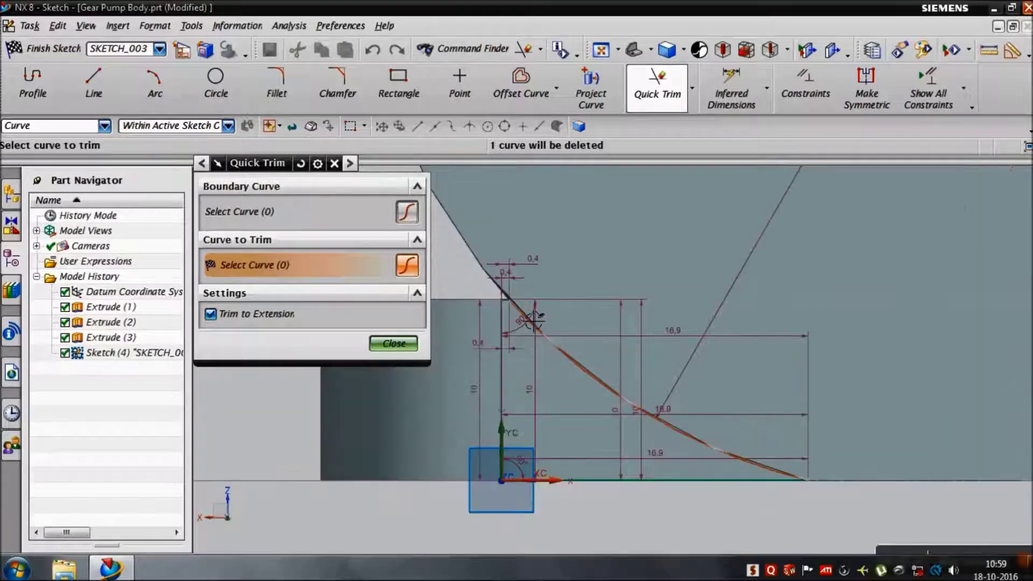
scroll(756, 440, "down", 3)
scroll(755, 440, "down", 1)
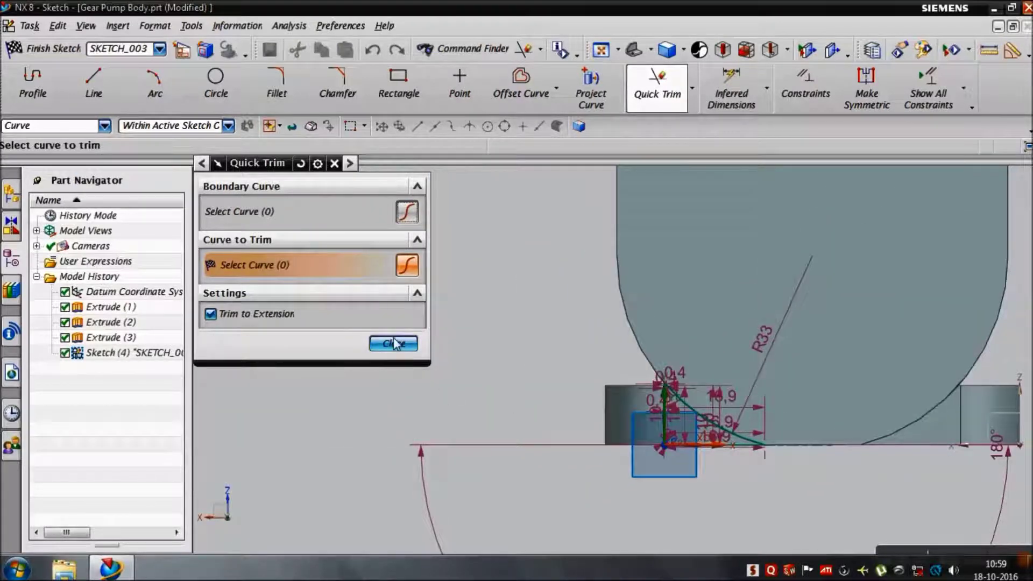
middle_click(597, 389)
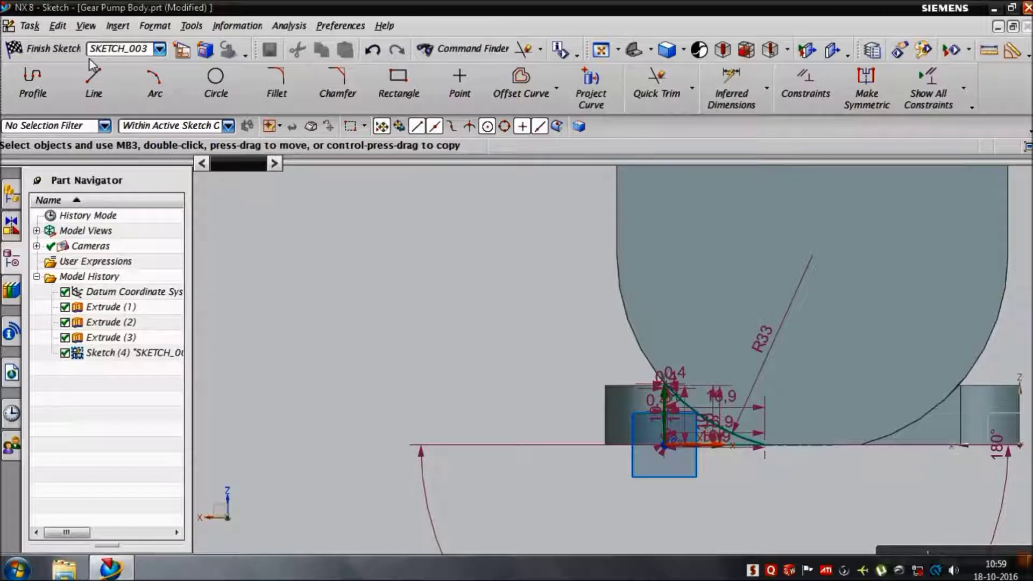
left_click(72, 54)
Extrude the corner profile 5 mm with Boolean Subtract as Extrude (5)
key("x")
middle_click_drag(569, 477, 697, 476)
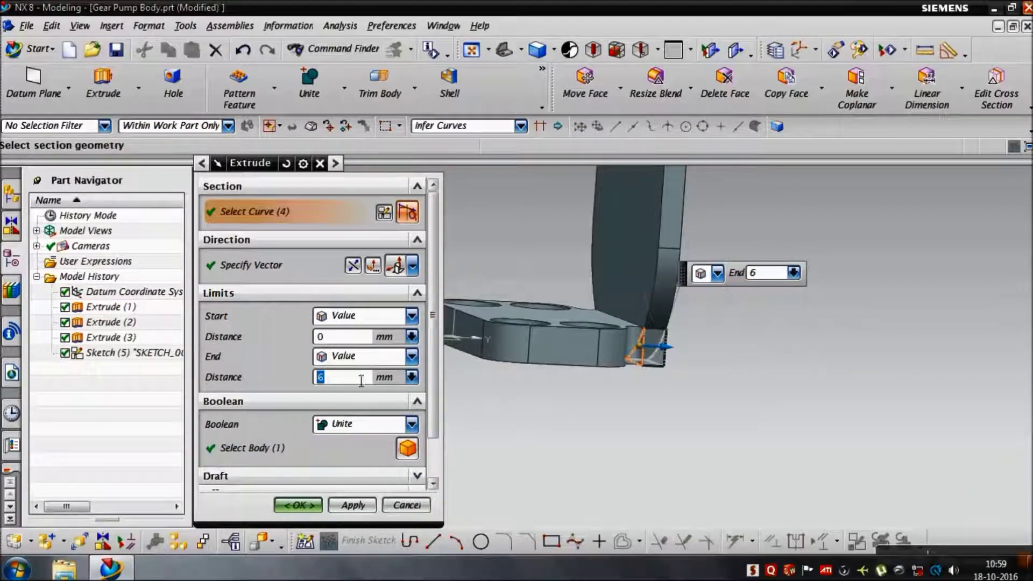
type("5")
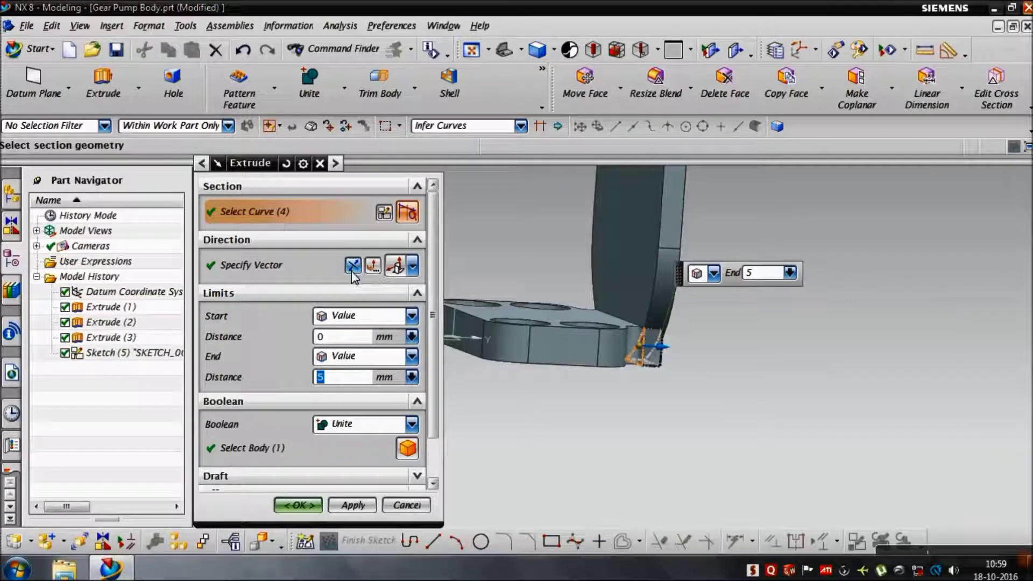
left_click(412, 424)
left_click(382, 472)
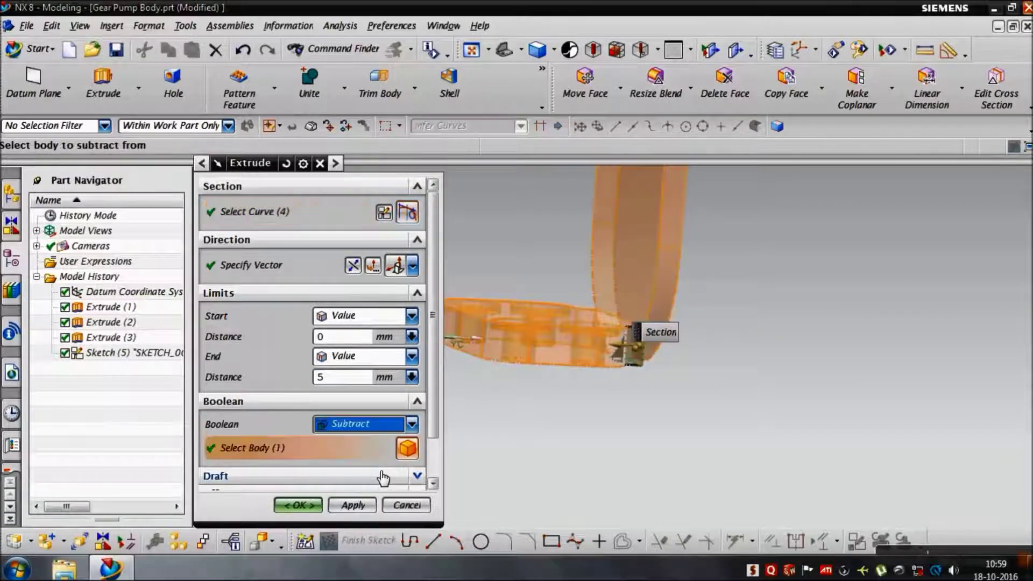
left_click(307, 510)
mouse_move(551, 470)
middle_mouse_down()
mouse_move(556, 512)
mouse_move(551, 489)
mouse_move(521, 457)
mouse_move(492, 450)
mouse_move(534, 480)
mouse_move(468, 486)
mouse_move(490, 495)
mouse_move(485, 523)
middle_mouse_up()
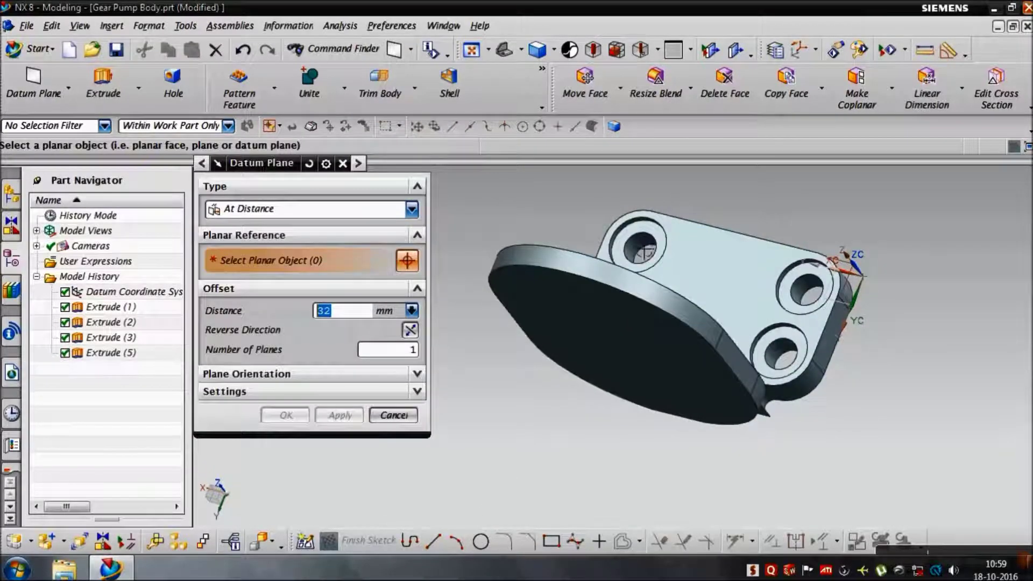
left_click(411, 210)
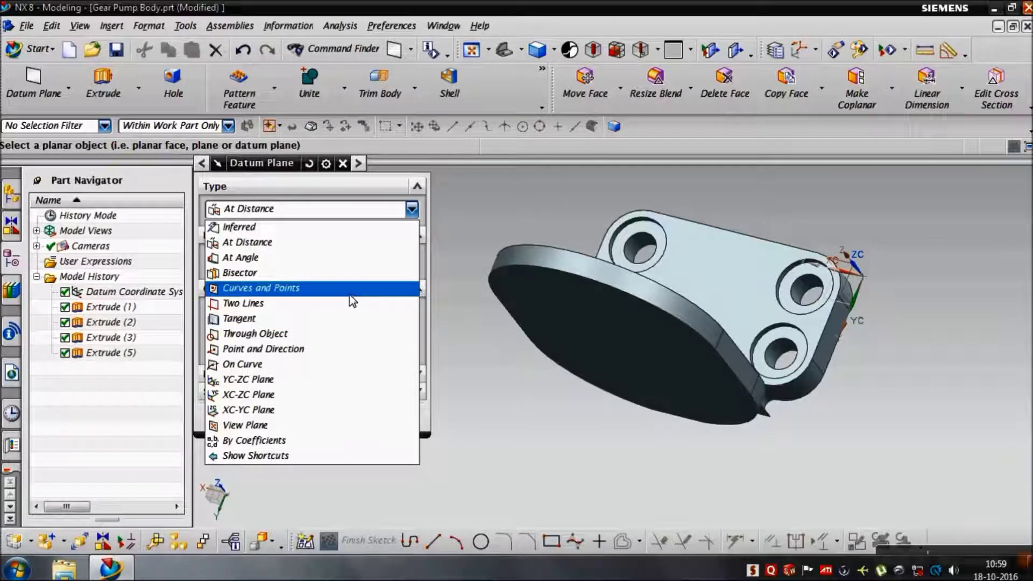
Create a Bisector datum plane between the base plate's two end faces as Datum Plane (6)
left_click(323, 272)
scroll(726, 338, "up", 1)
scroll(727, 337, "up", 3)
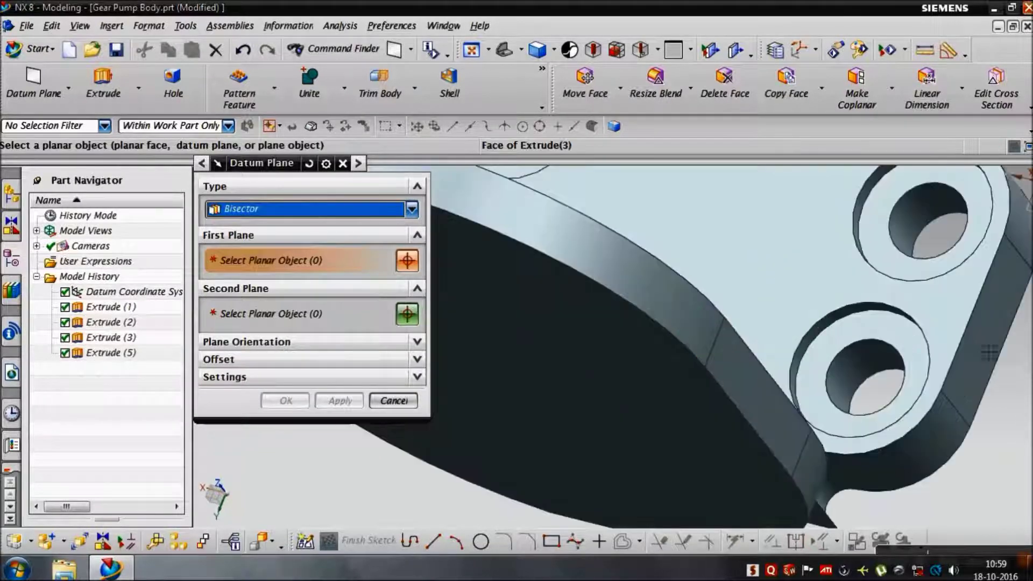
left_click(1003, 354)
scroll(969, 339, "down", 3)
scroll(890, 304, "down", 1)
middle_click_drag(702, 430, 772, 449)
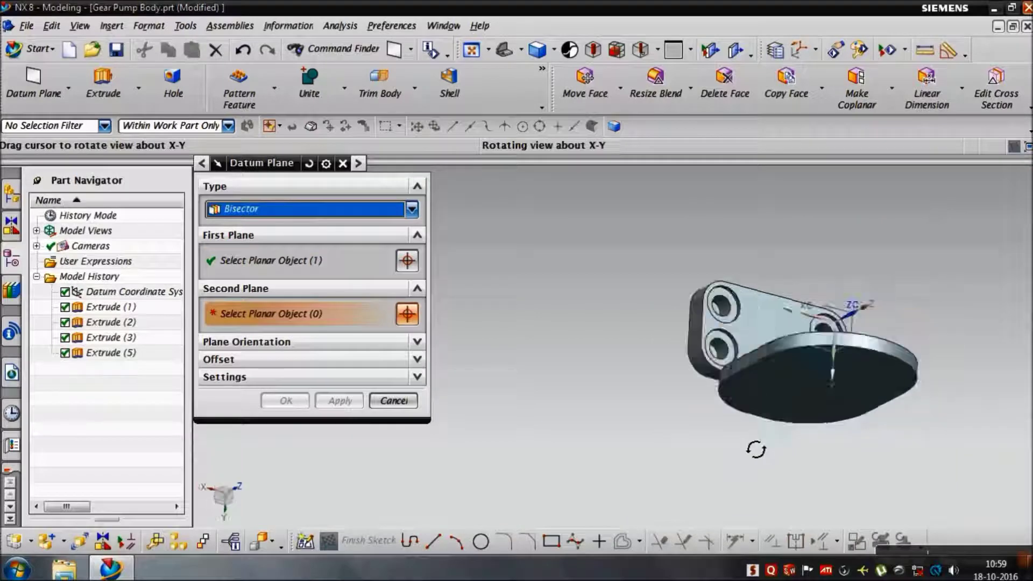
scroll(597, 334, "up", 2)
left_click(624, 328)
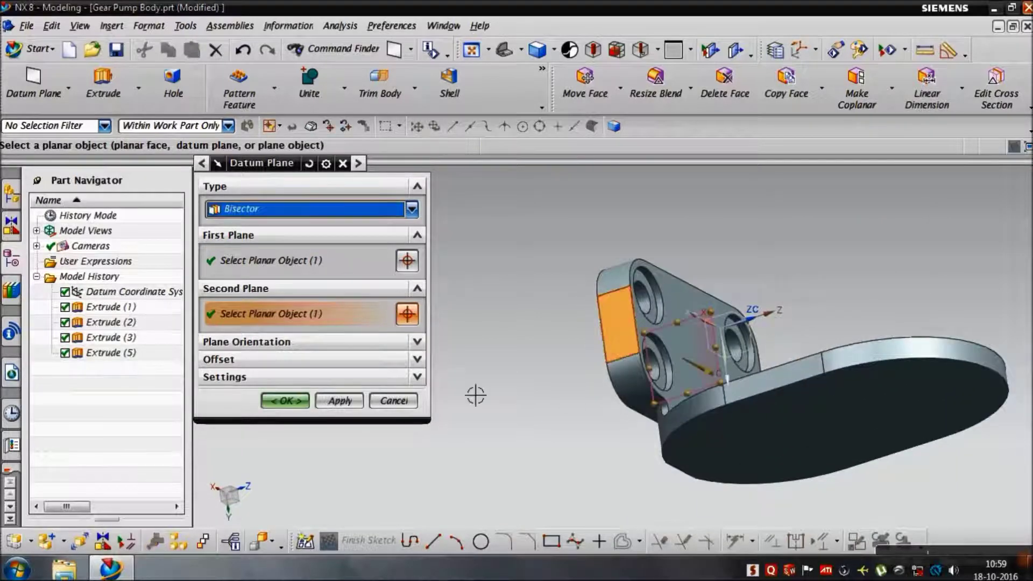
left_click(280, 401)
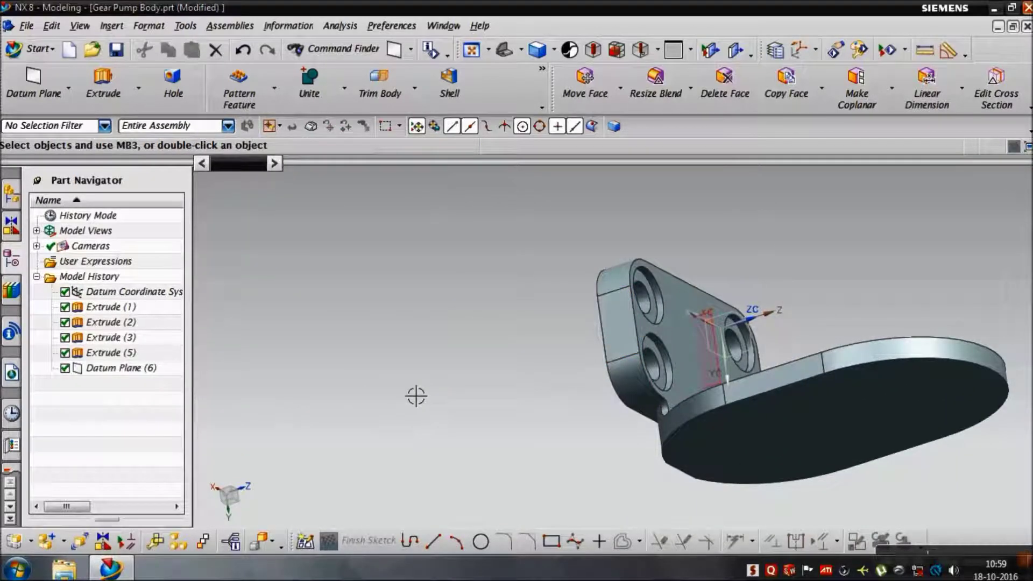
middle_click_drag(415, 397, 381, 360)
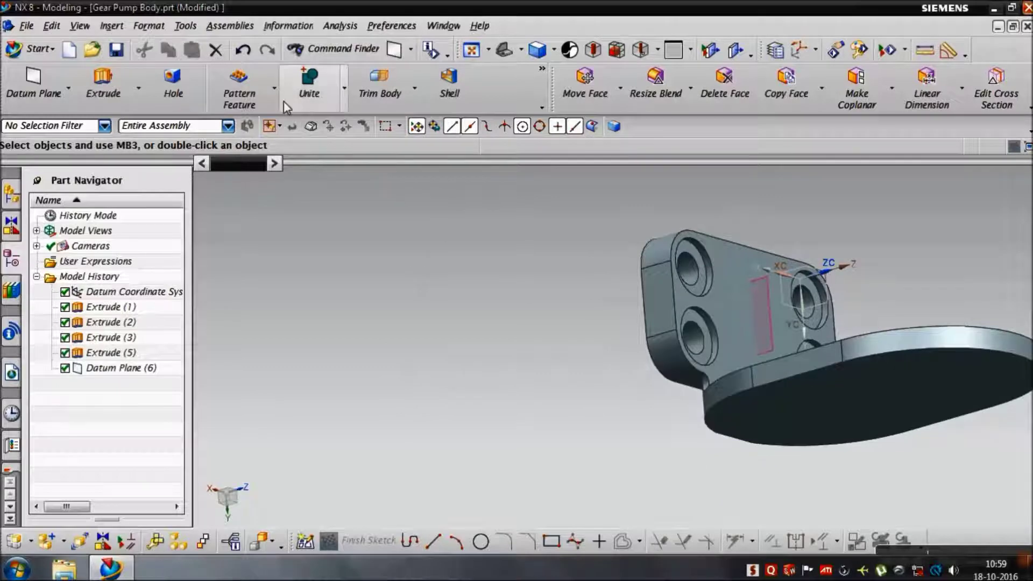
left_click(274, 88)
Mirror Extrude (5) across Datum Plane (6), creating Mirror Feature (7)
left_click(271, 192)
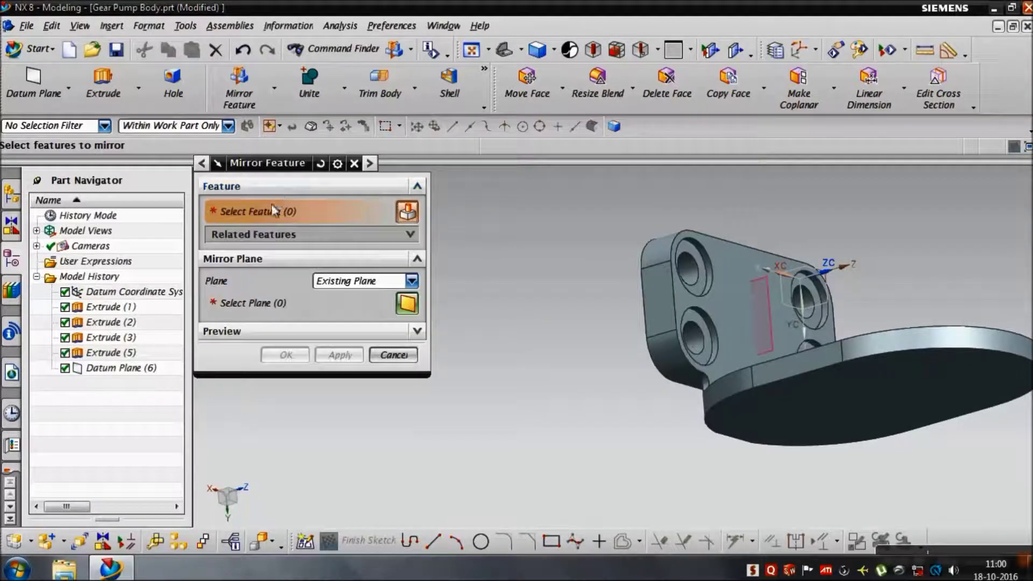
left_click(129, 356)
left_click(245, 305)
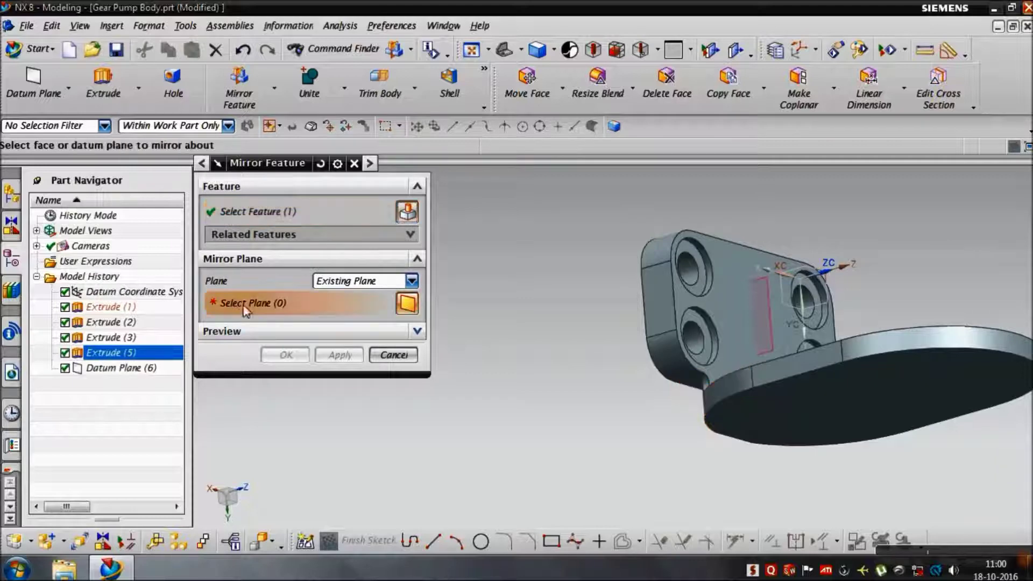
left_click(148, 372)
left_click(297, 358)
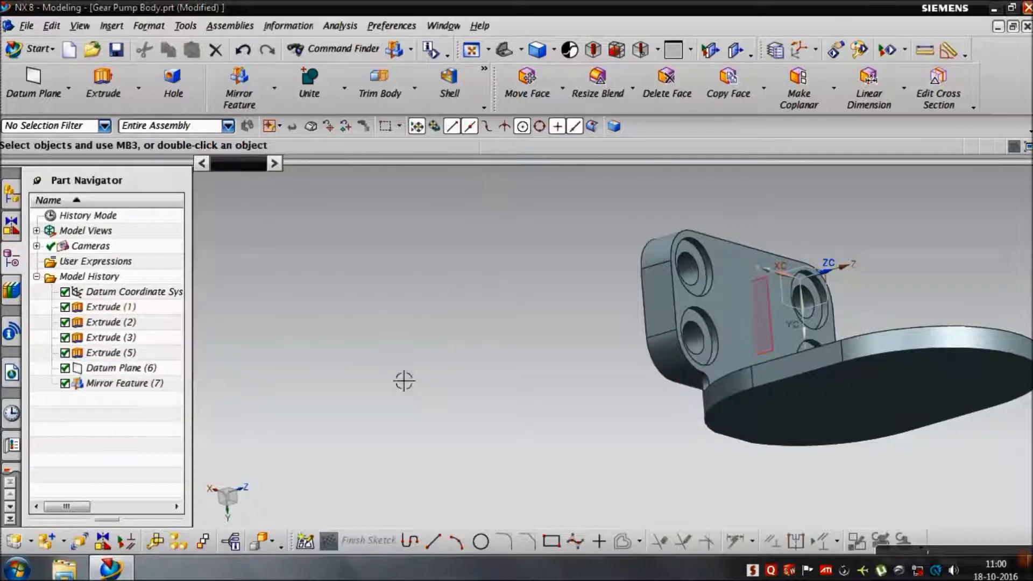
mouse_move(403, 376)
middle_mouse_down()
mouse_move(440, 328)
mouse_move(434, 309)
mouse_move(461, 351)
mouse_move(496, 305)
mouse_move(457, 398)
mouse_move(485, 377)
mouse_move(480, 392)
mouse_move(514, 413)
mouse_move(515, 386)
middle_mouse_up()
scroll(533, 380, "down", 3)
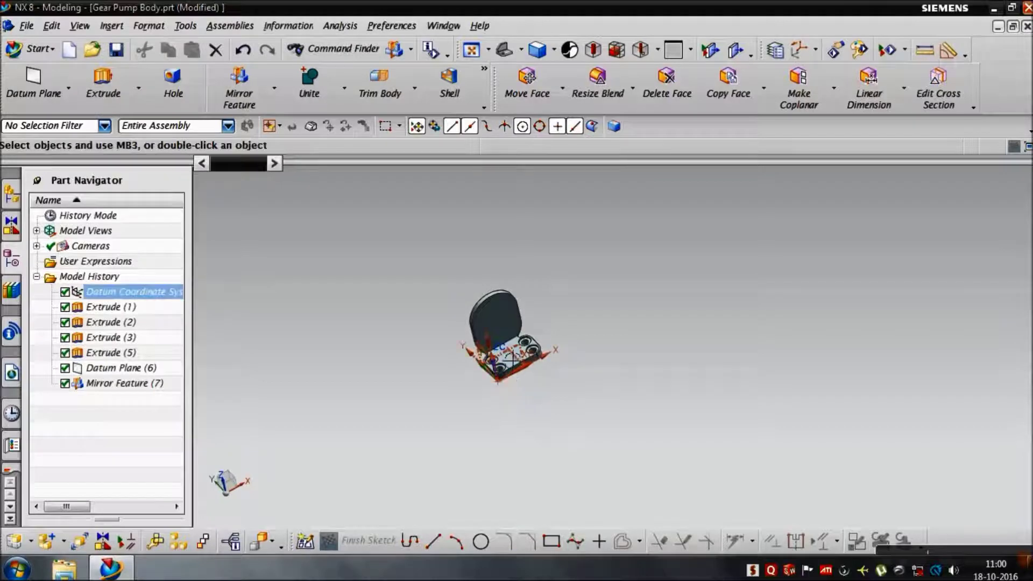
scroll(512, 372, "up", 3)
left_click(111, 98)
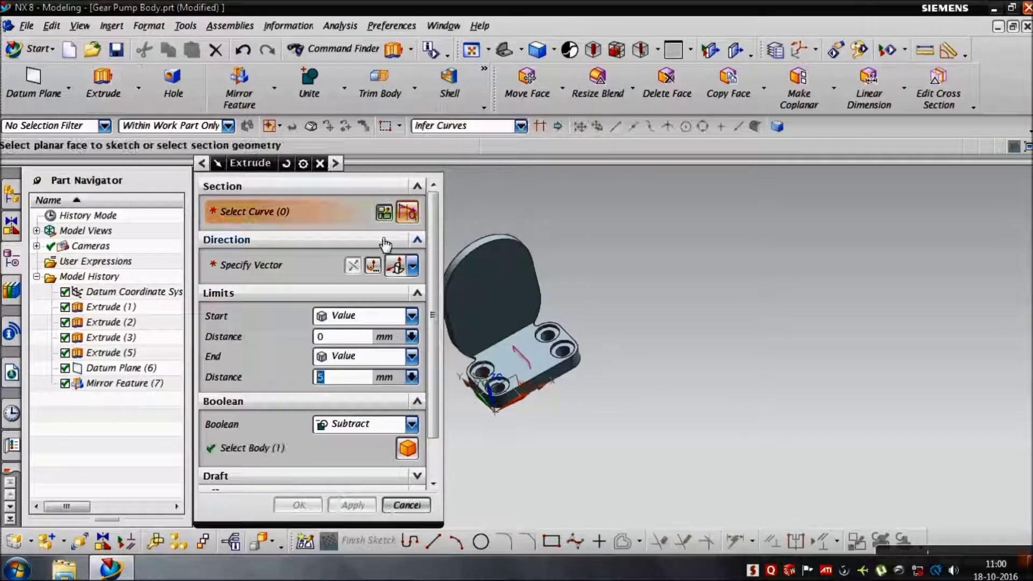
On the chosen face, sketch a Ø34 circle on the arc centre and a Ø24 circle below
left_click(509, 300)
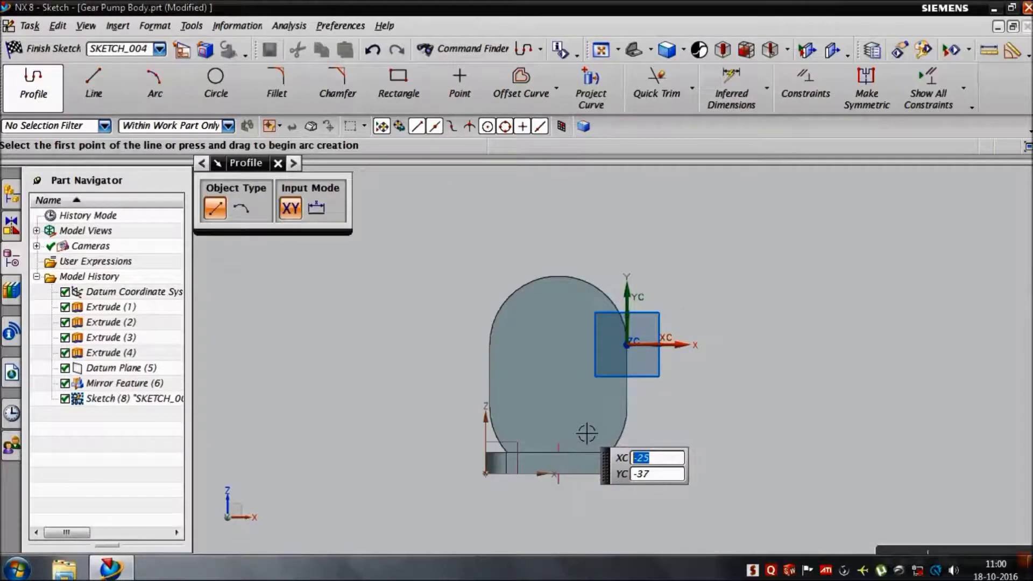
left_click(216, 83)
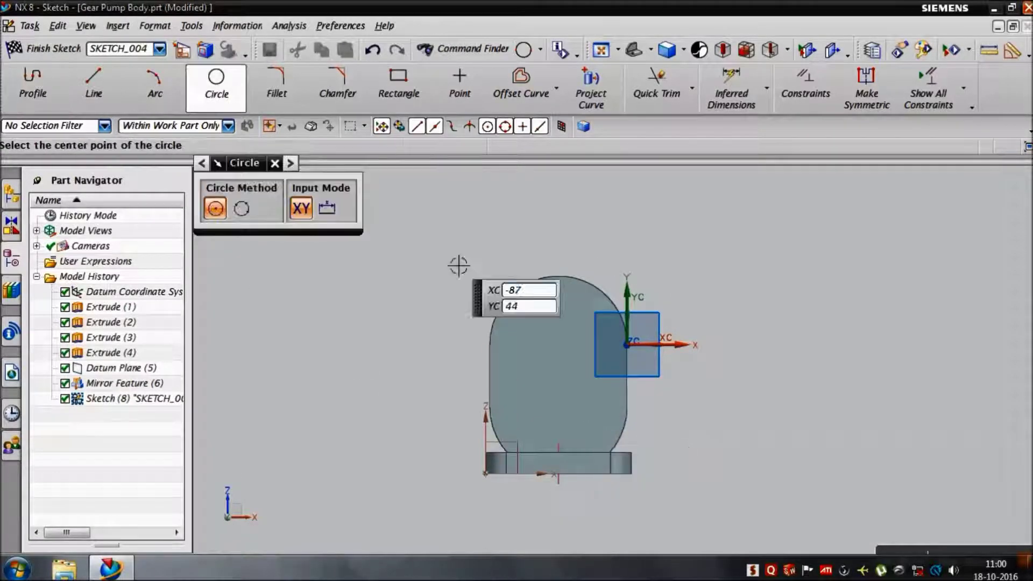
left_click(559, 345)
type("34")
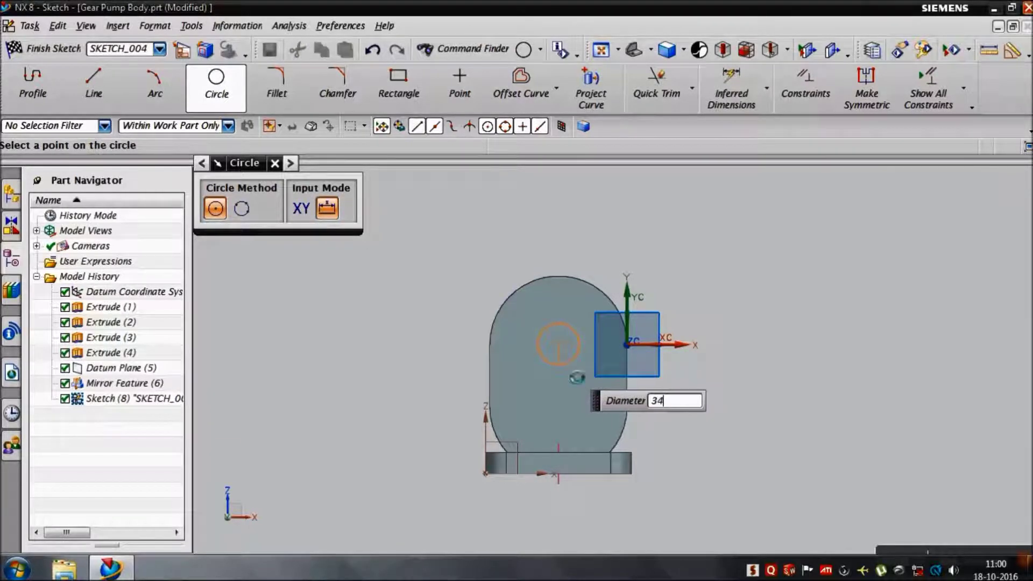
key("Return")
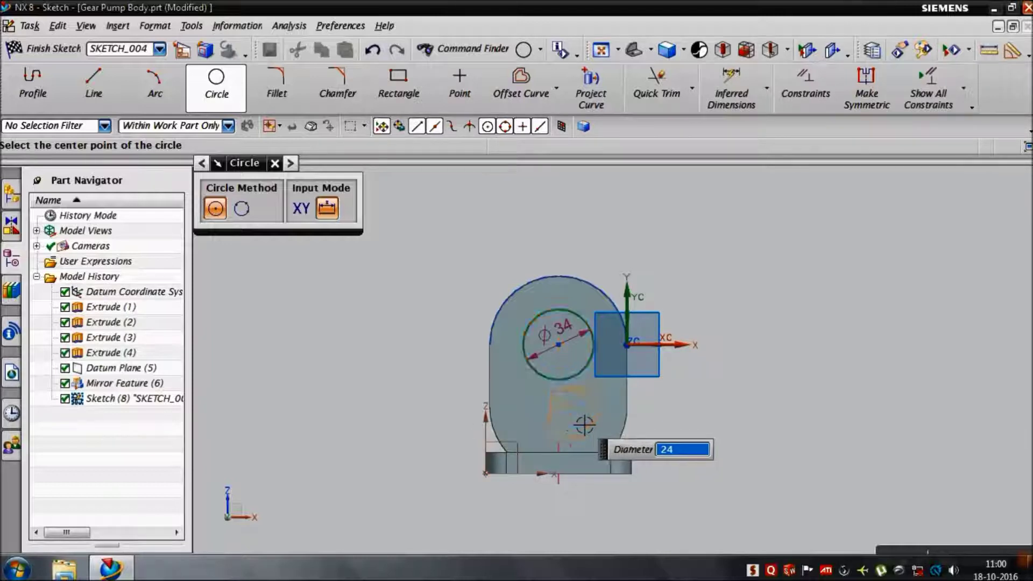
left_click(559, 409)
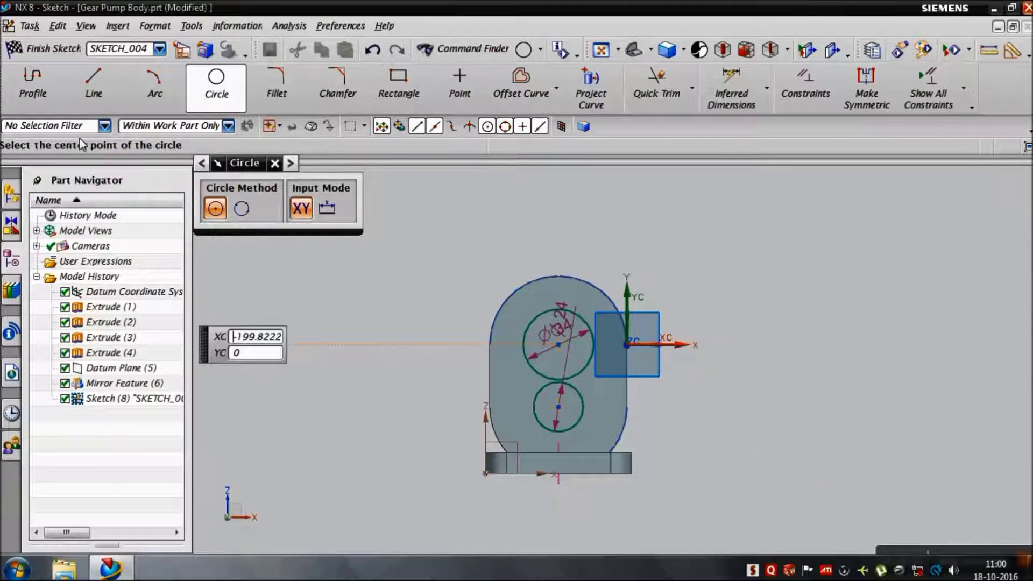
Draw two vertical lines from the lower circle's sides up to the upper circle
left_click(94, 86)
scroll(513, 414, "up", 3)
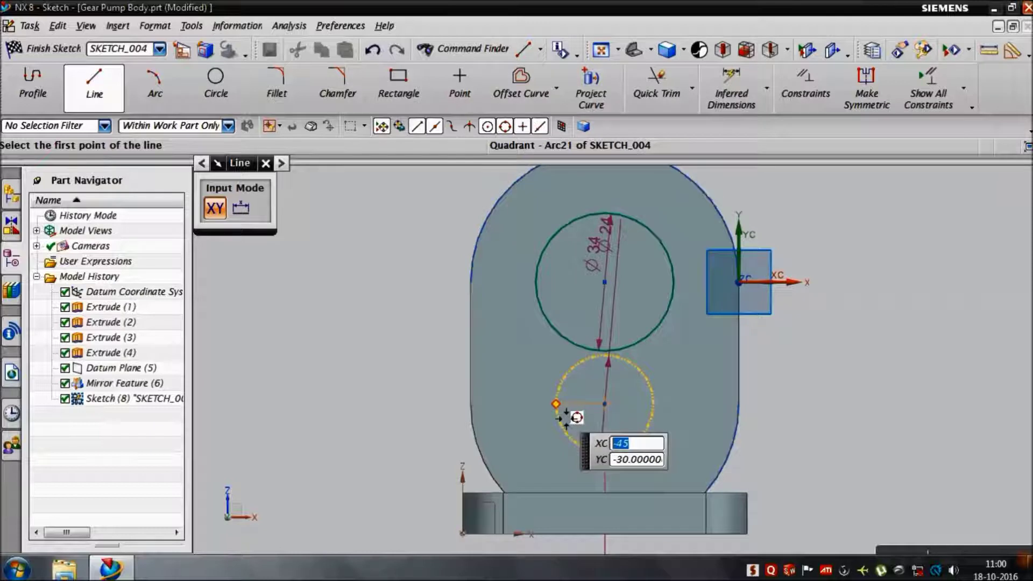
left_click(564, 417)
left_click(556, 305)
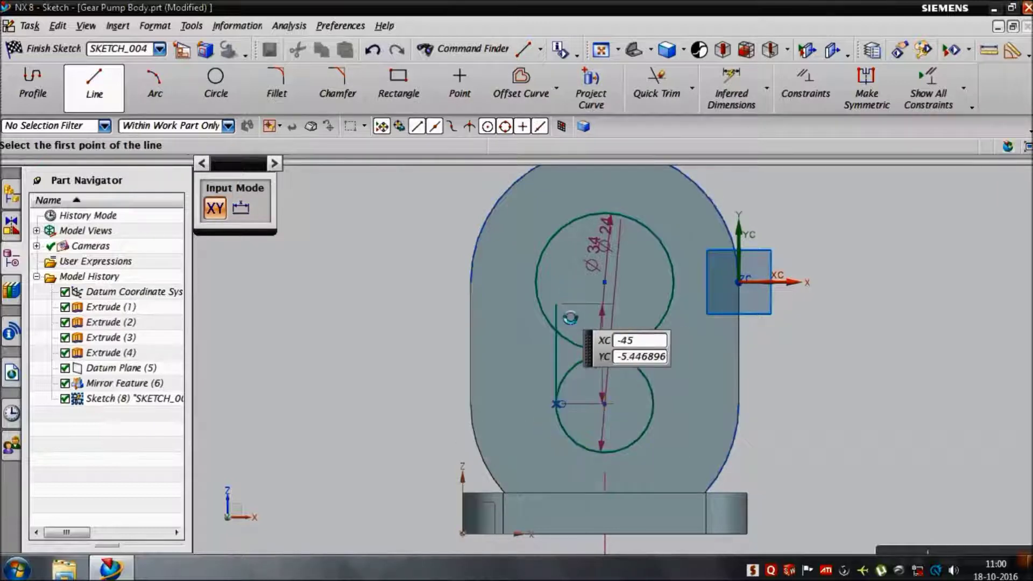
key("Escape")
left_click(94, 87)
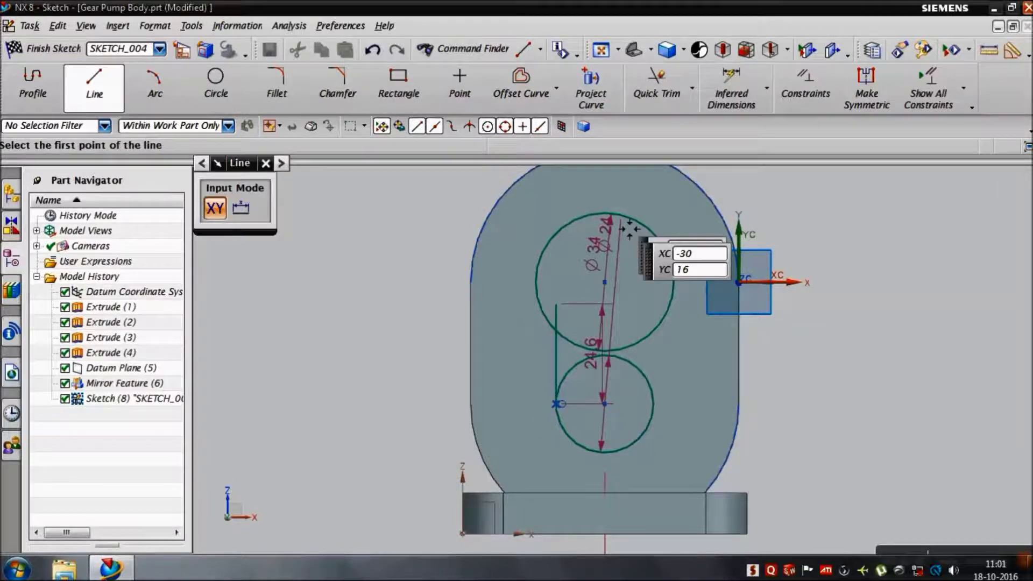
left_click(652, 404)
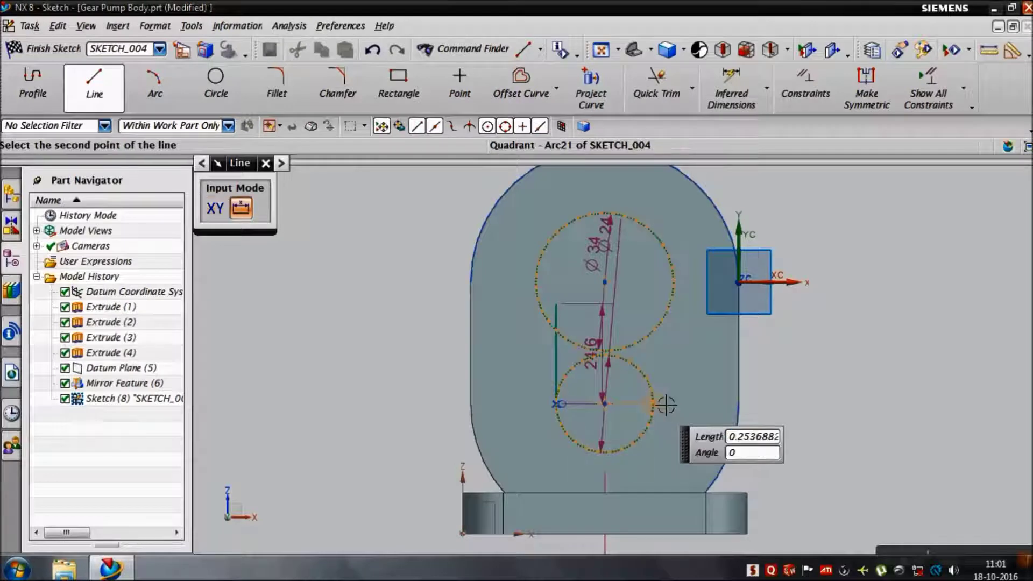
left_click(656, 305)
key("Escape")
left_click(656, 89)
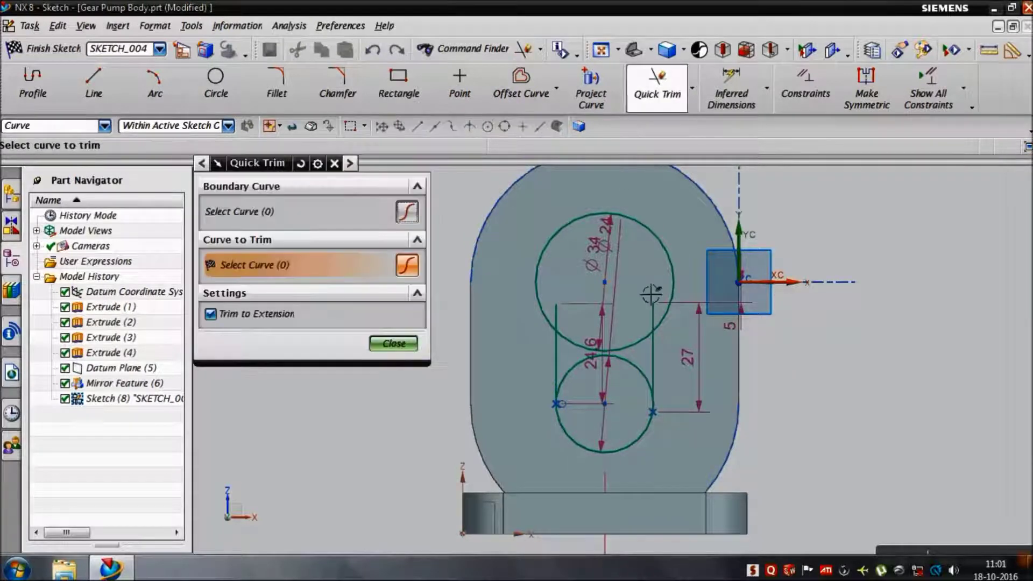
Trim the inner arcs between the circles and the line stubs into a slot outline
scroll(589, 341, "up", 2)
left_click(538, 301)
left_click(591, 329)
left_click(579, 370)
left_click(690, 318)
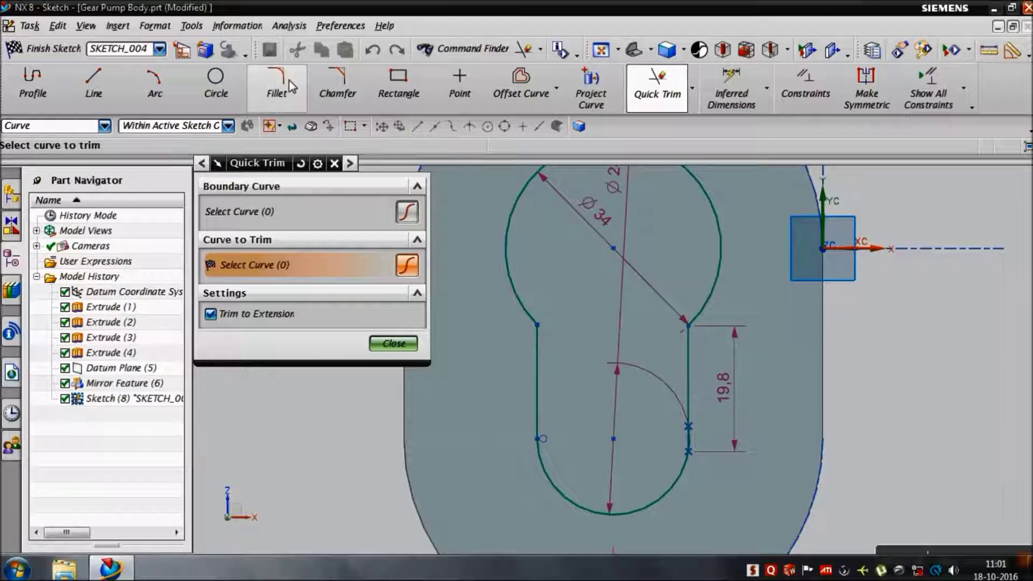
Round the left and right arc-to-line corners with R5 fillets
left_click(290, 86)
scroll(457, 323, "up", 2)
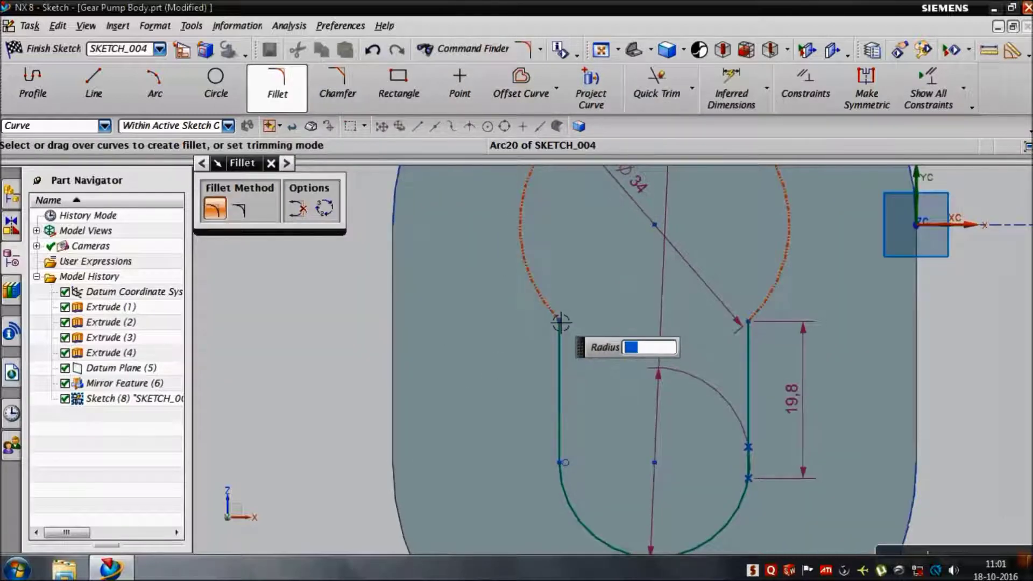
left_click(559, 329)
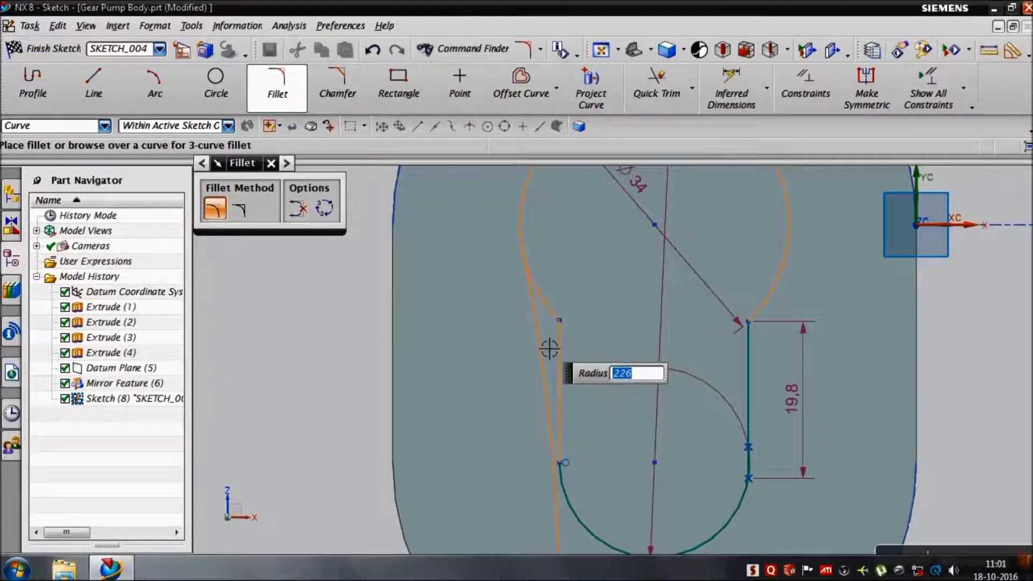
left_click(547, 342)
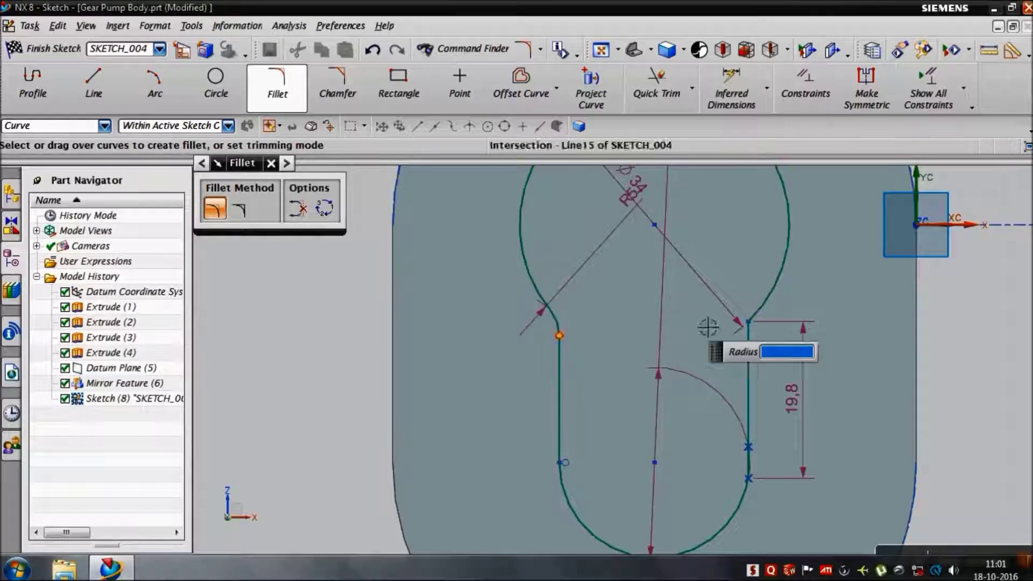
scroll(754, 326, "up", 2)
left_click(780, 347)
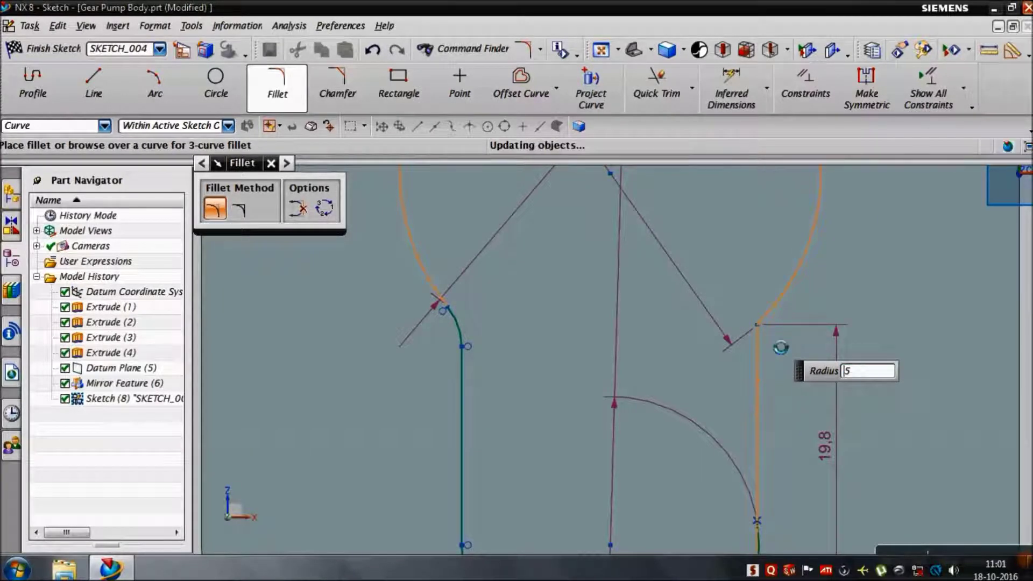
scroll(764, 366, "down", 2)
scroll(688, 409, "down", 2)
scroll(625, 399, "down", 2)
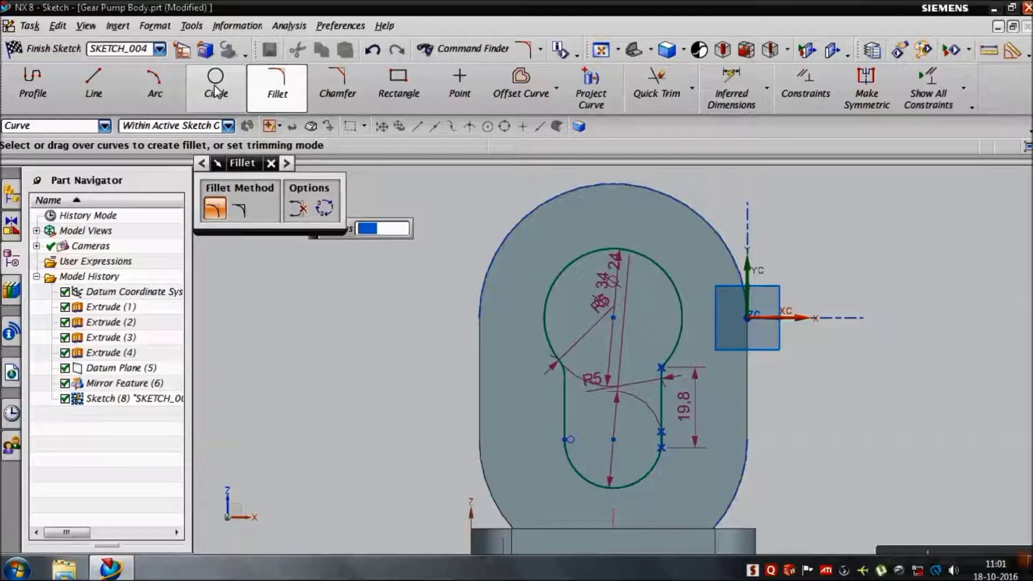
Project the body's bottom edge into the sketch
left_click(591, 86)
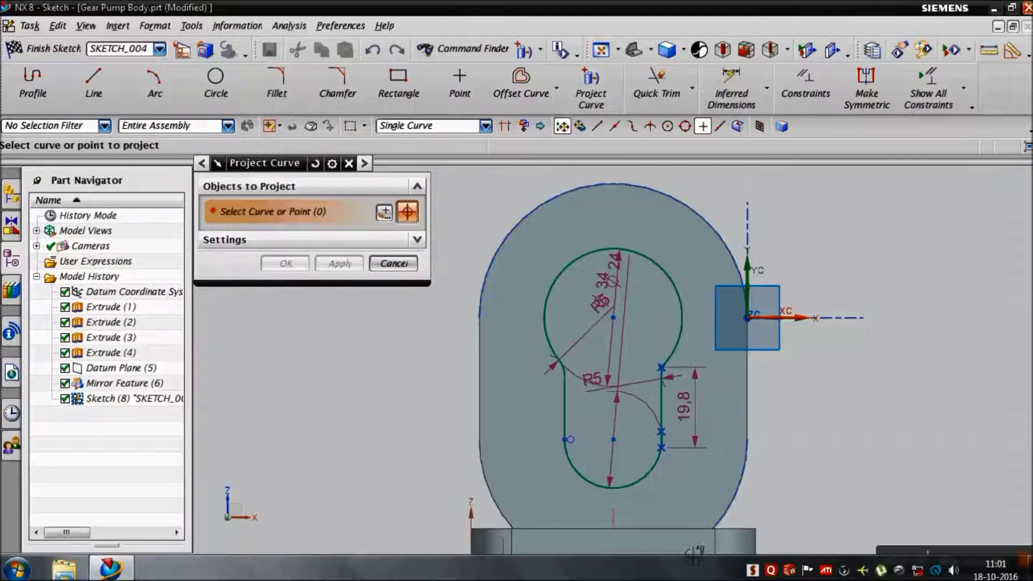
left_click(676, 541)
left_click(285, 264)
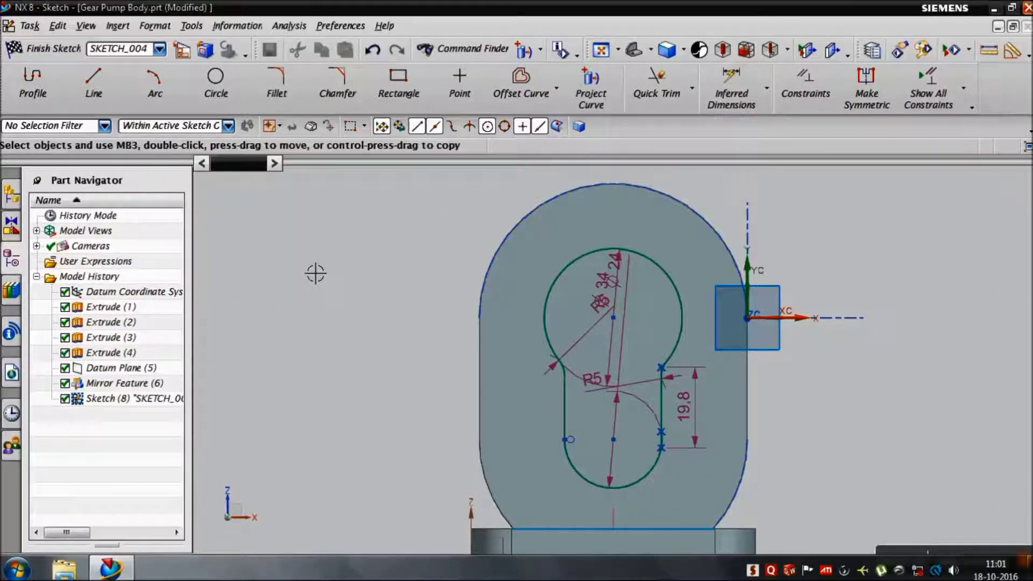
left_click(215, 86)
scroll(710, 505, "up", 2)
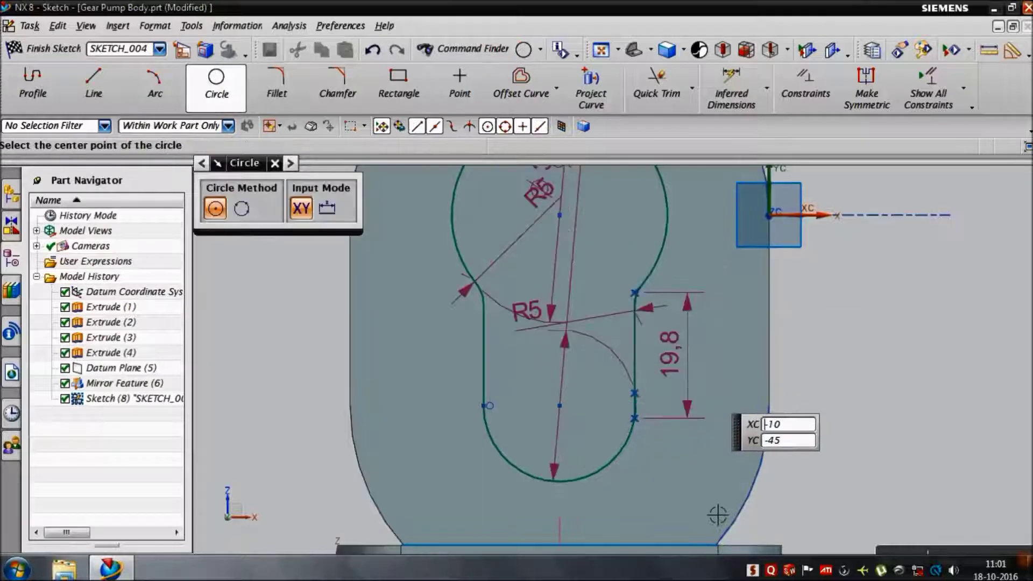
Place a Ø16 circle to the right of the slot
scroll(700, 493, "up", 1)
left_click(707, 450)
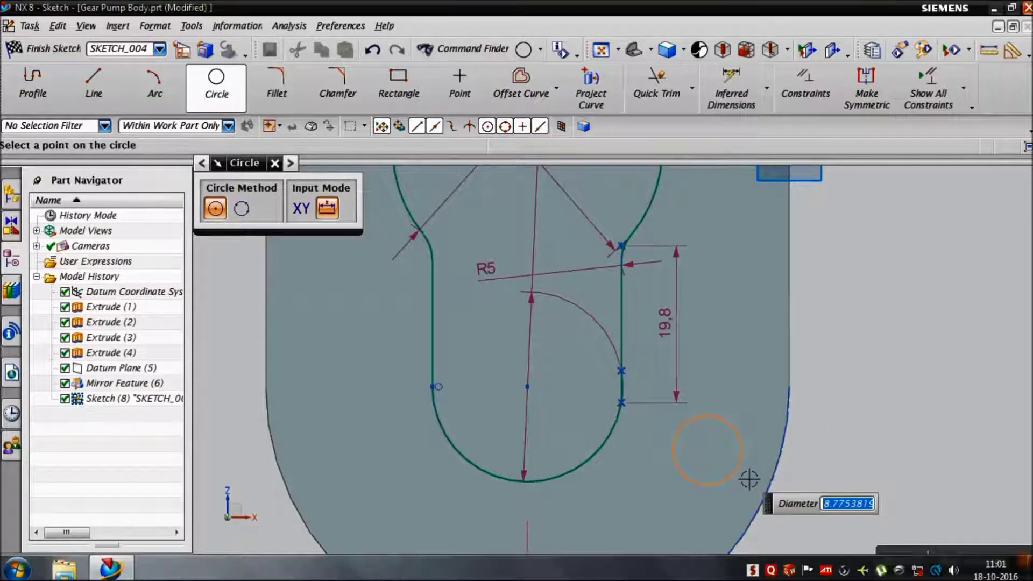
key("Return")
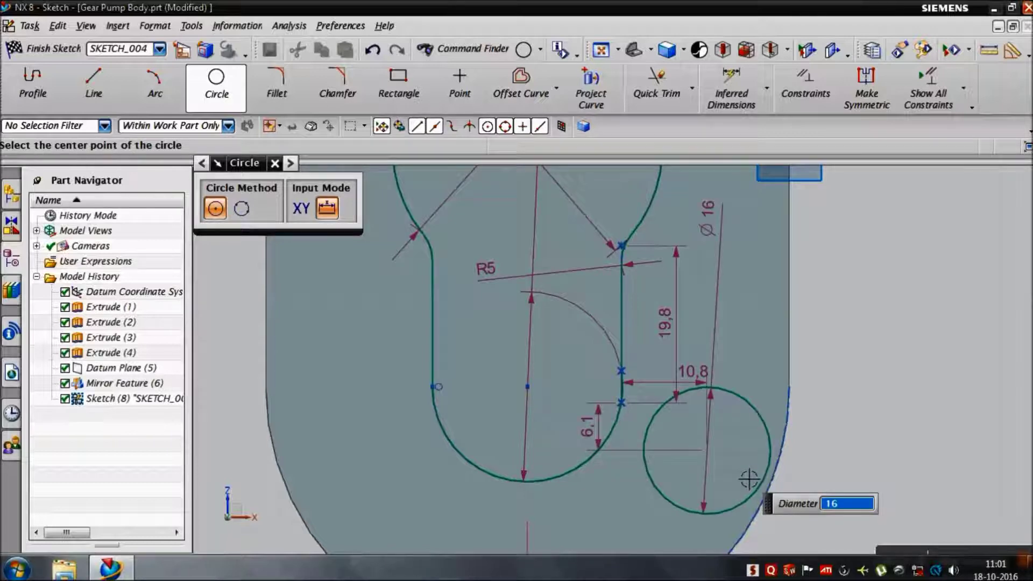
scroll(634, 395, "up", 3)
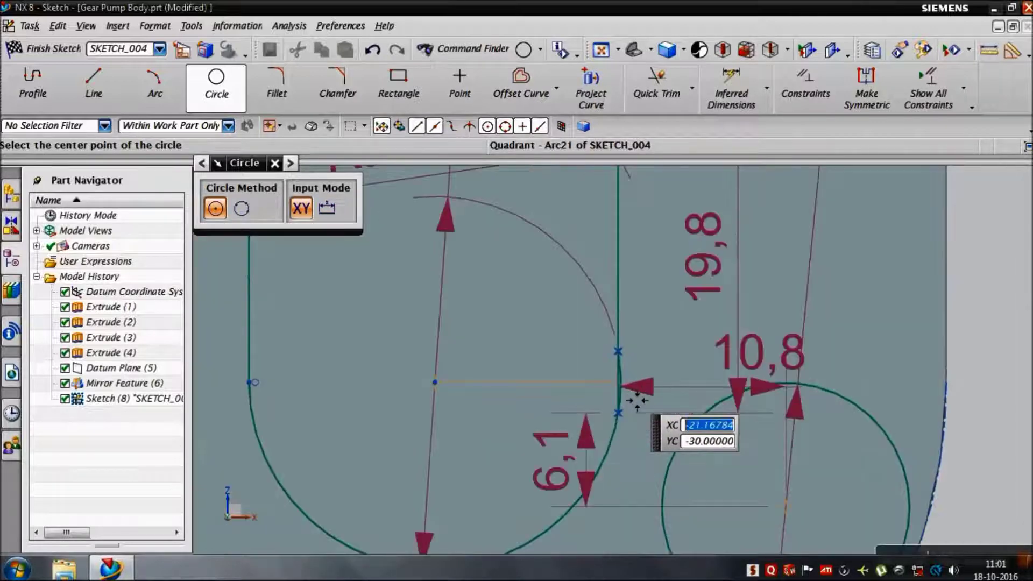
scroll(632, 399, "up", 4)
key("Escape")
Open Quick Trim, zoom around the new circle, and close it without trimming
left_click(669, 102)
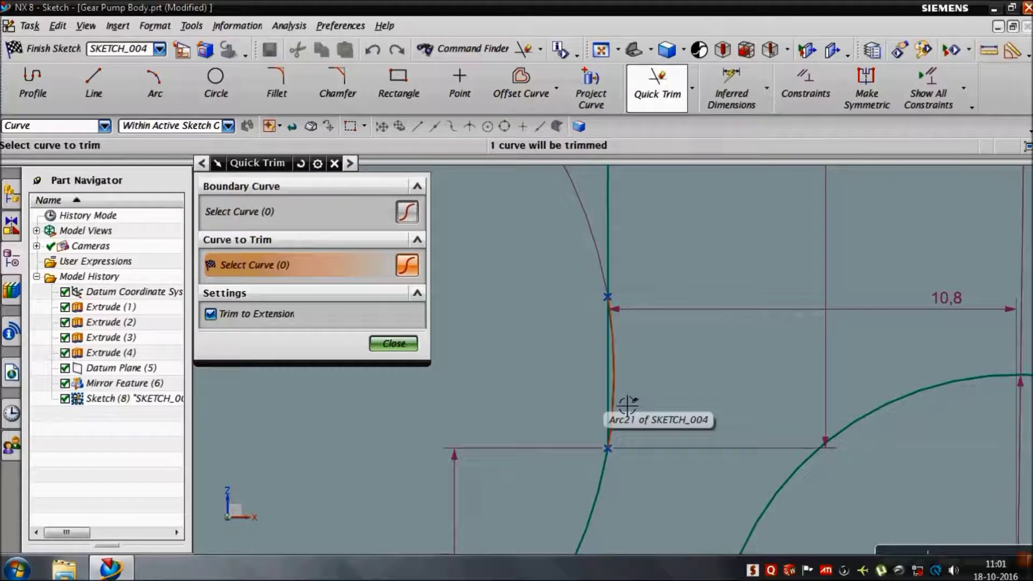
scroll(591, 399, "down", 3)
scroll(662, 481, "down", 2)
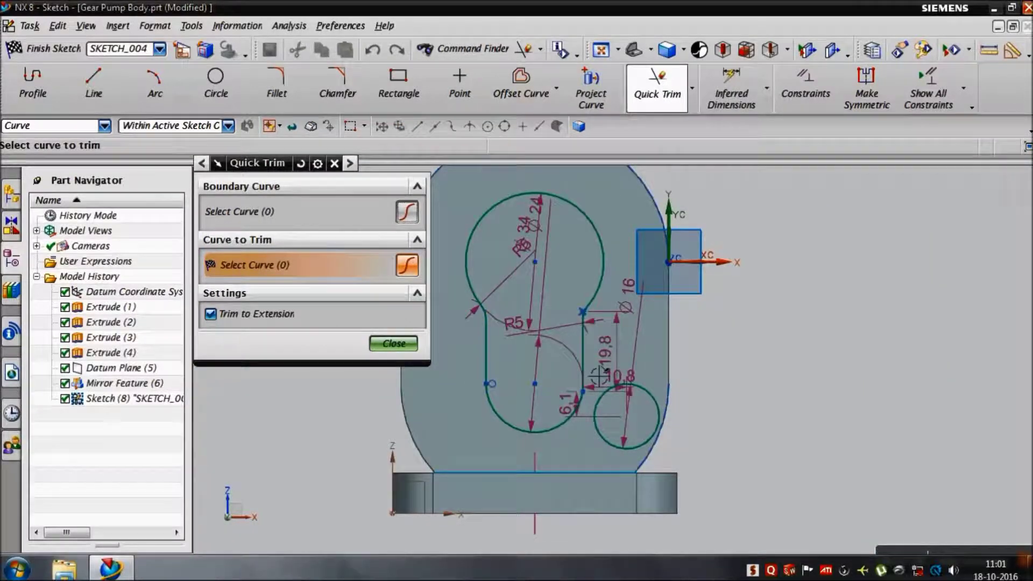
scroll(591, 301, "up", 2)
scroll(595, 296, "up", 2)
scroll(596, 293, "up", 1)
scroll(596, 293, "down", 5)
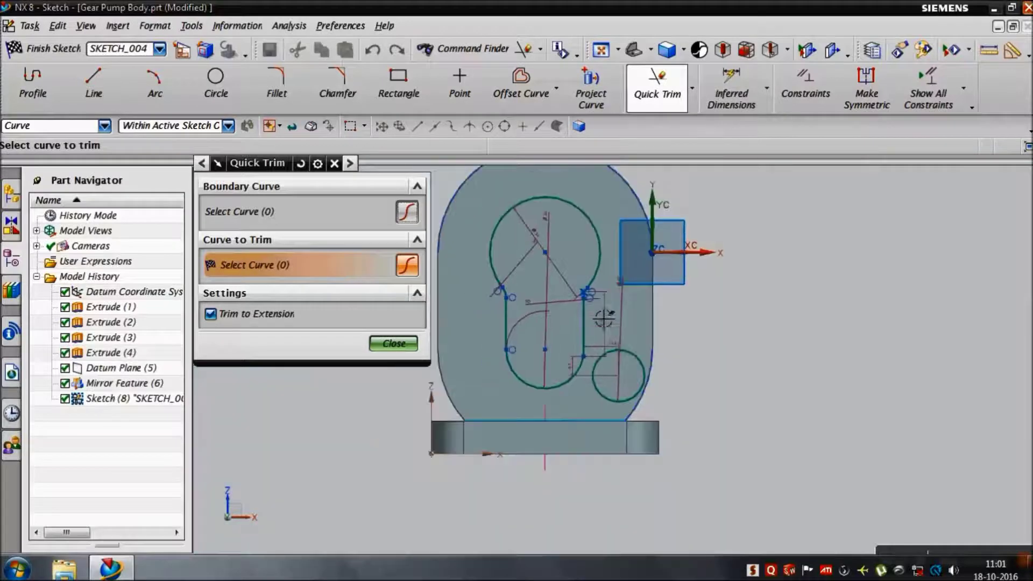
left_click(334, 163)
Constrain the small circle equal in radius to the slot's lower arc and tangent to the bottom edge
left_click(806, 85)
left_click(611, 406)
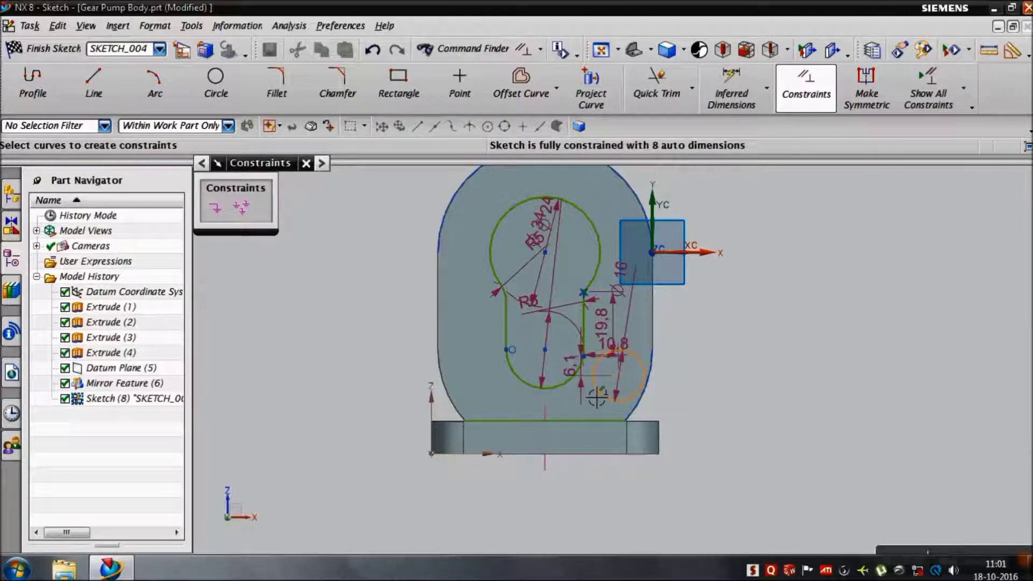
left_click(532, 398)
left_click(331, 211)
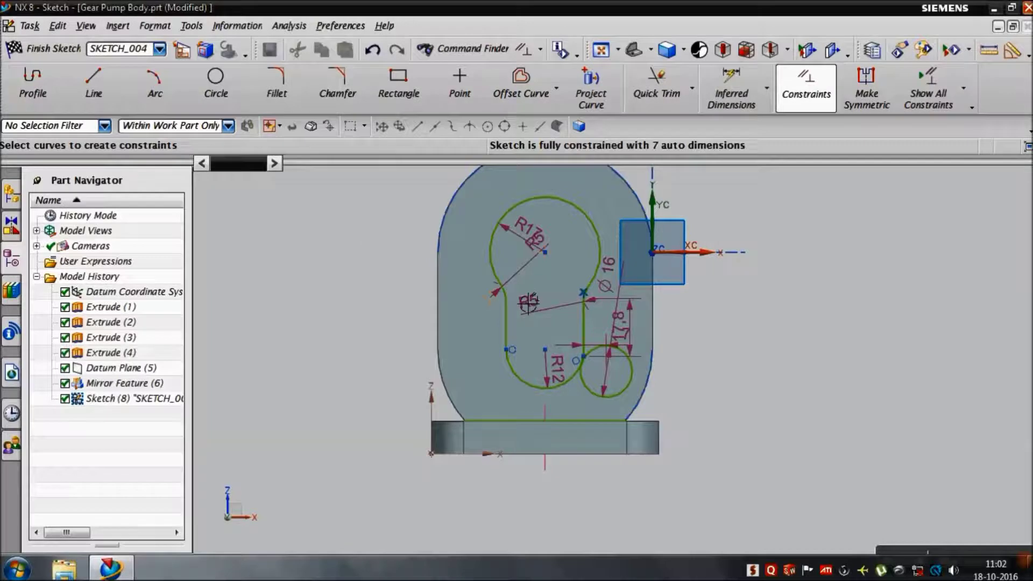
scroll(609, 383, "up", 1)
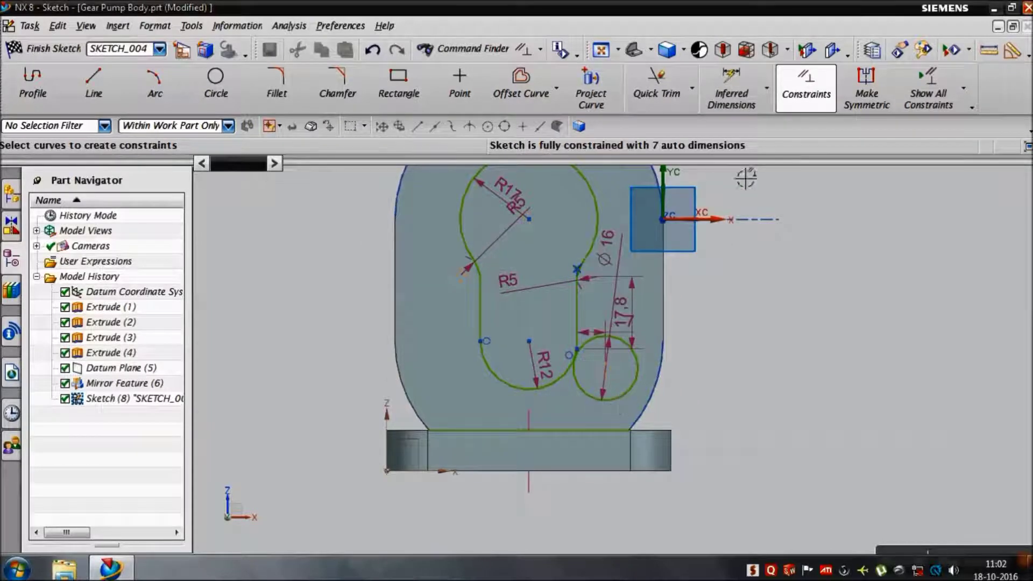
left_click(628, 389)
left_click(618, 430)
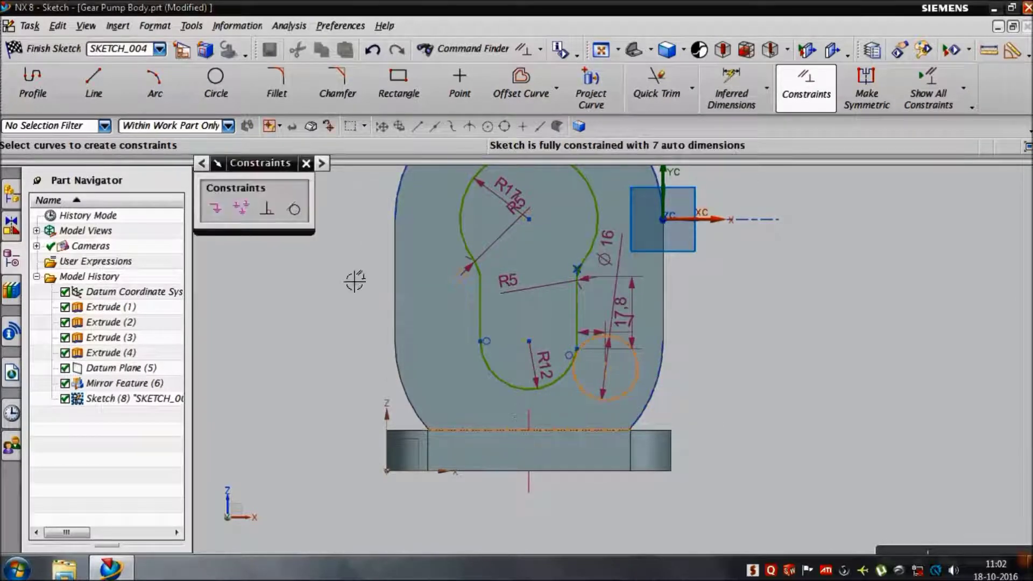
left_click(299, 215)
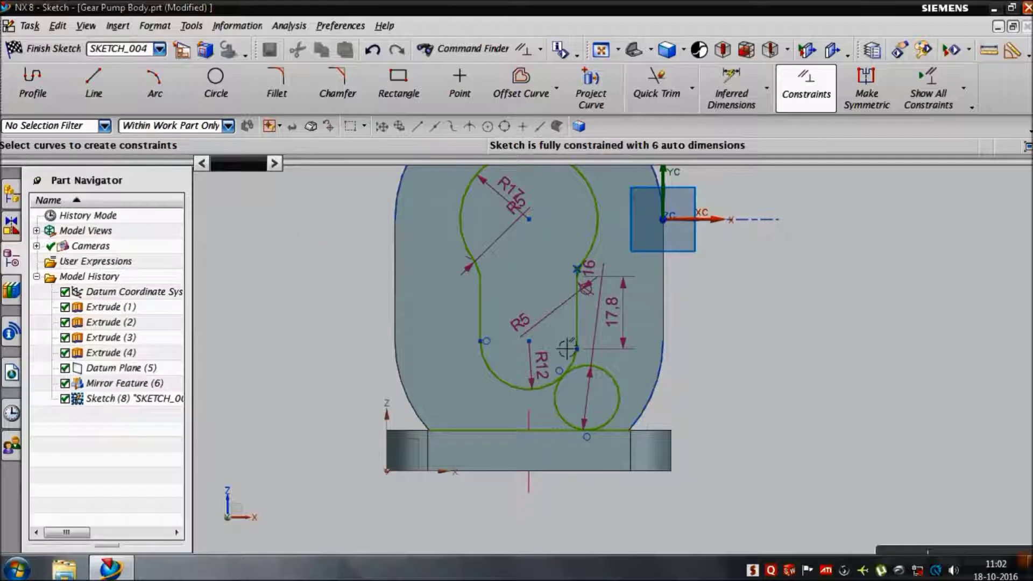
scroll(567, 349, "up", 1)
key("Escape")
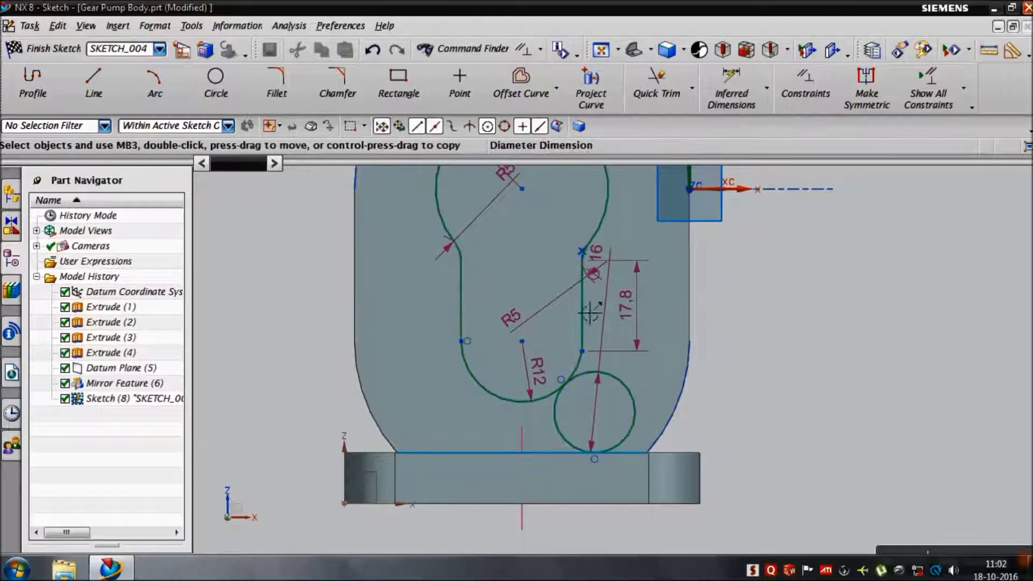
Draw a vertical line up from the bottom edge and convert it to a reference centreline
left_click(93, 81)
type("-33")
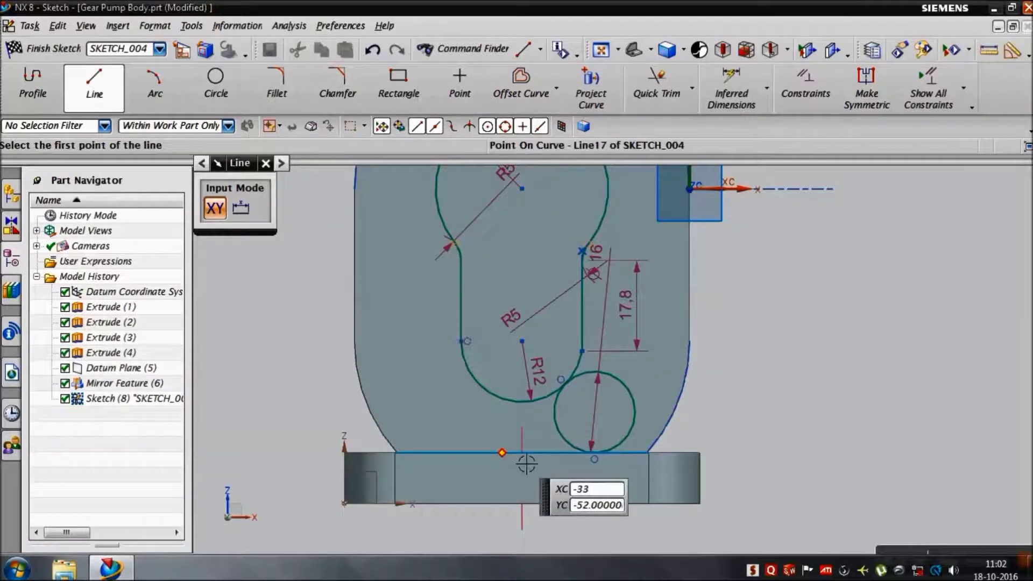
left_click(533, 489)
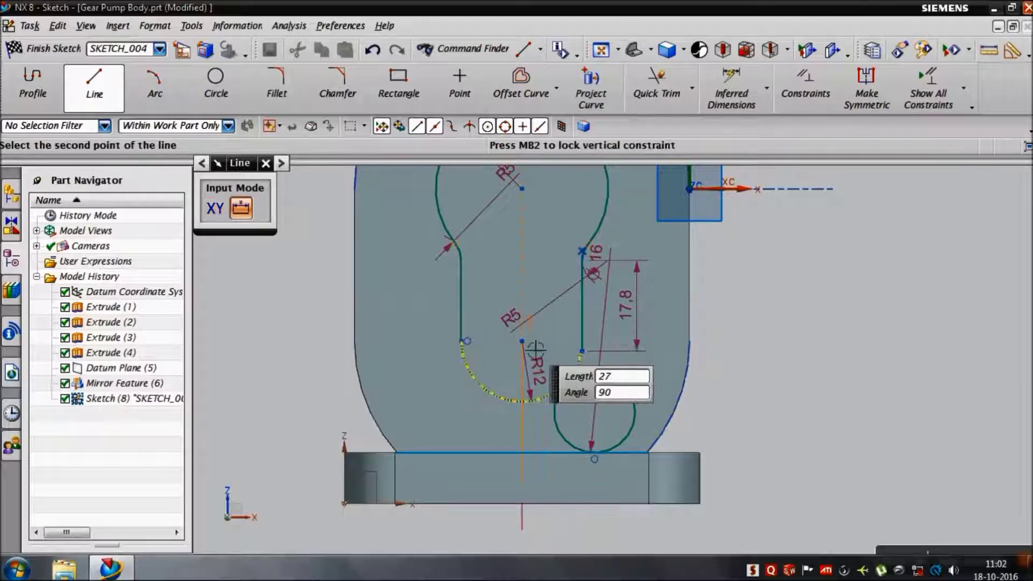
left_click(533, 260)
key("Escape")
right_click(523, 427)
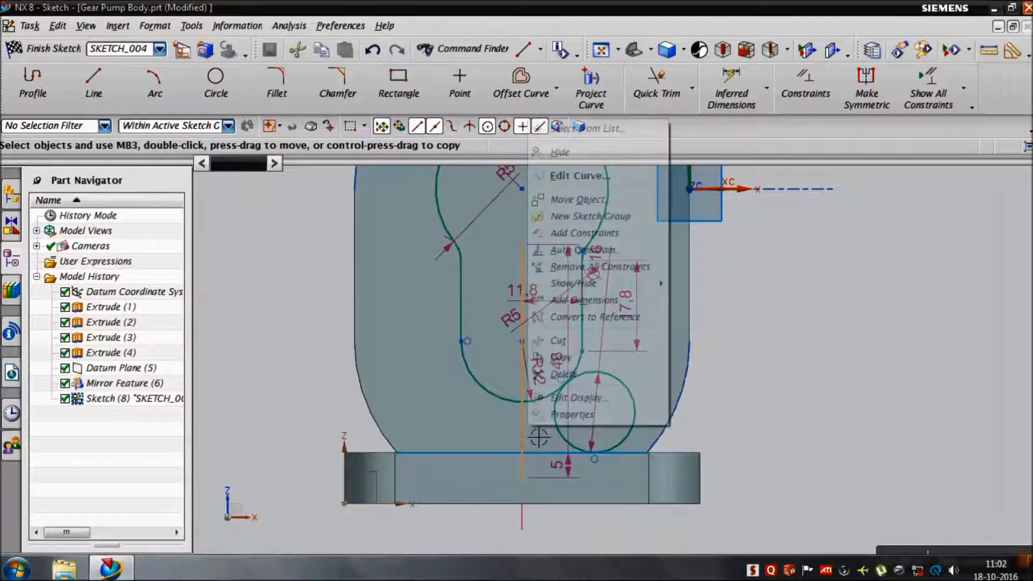
left_click(582, 321)
Trim away the small circle's right part and the base line segment inside the slot
left_click(657, 86)
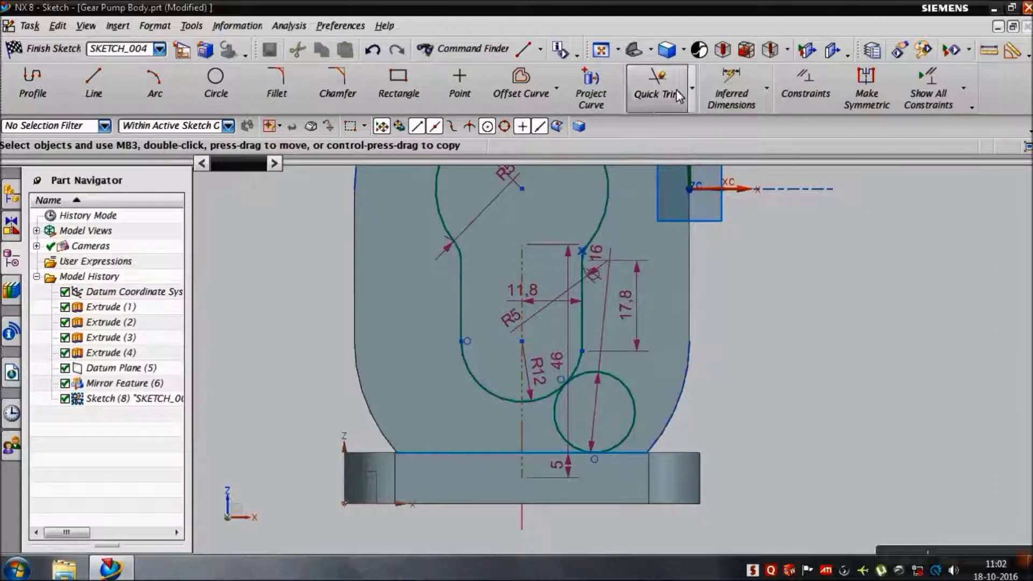
left_click(641, 419)
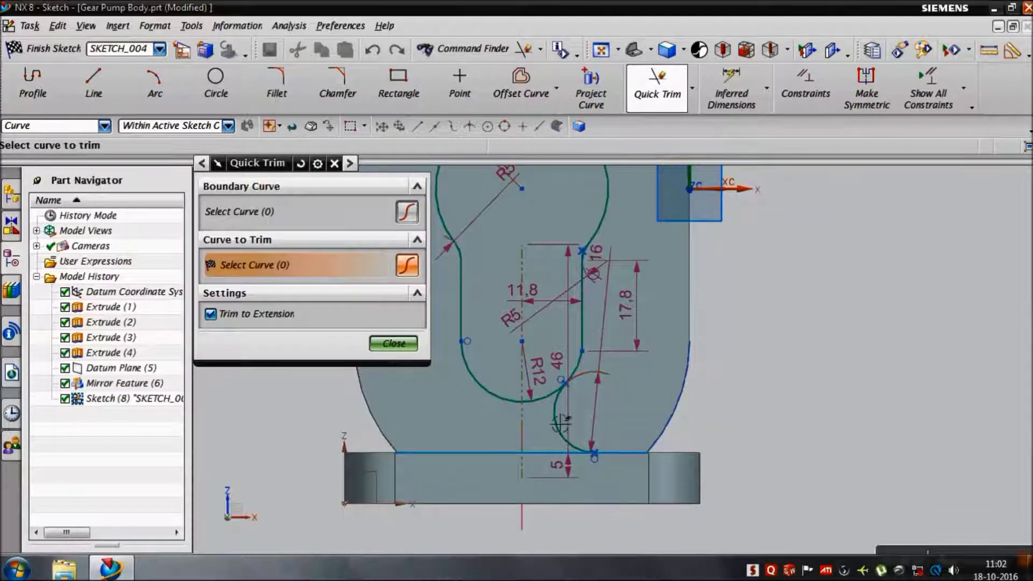
left_click(636, 470)
left_click(373, 348)
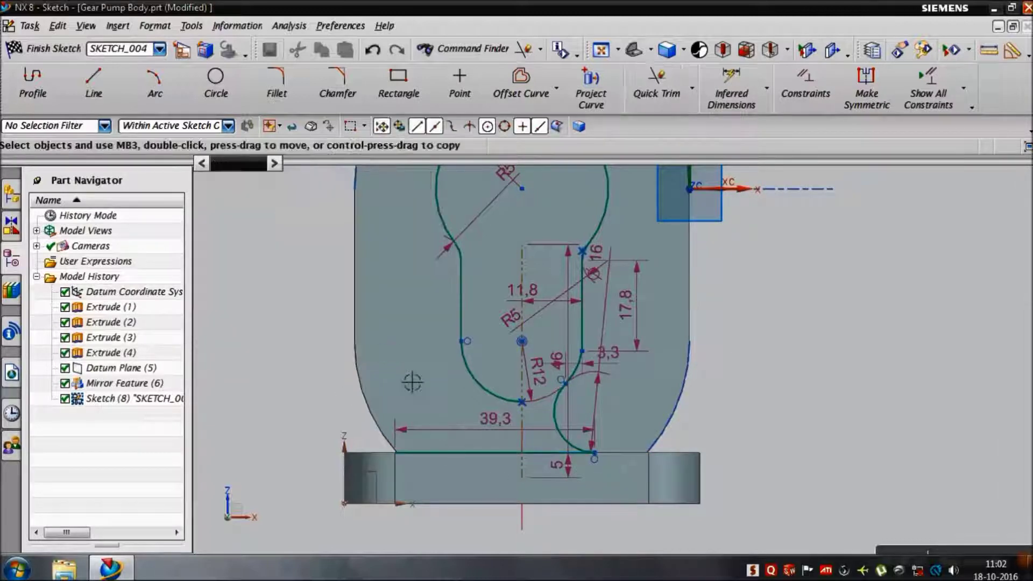
Mirror the remaining small arc to the left about the vertical centreline
left_click(555, 428)
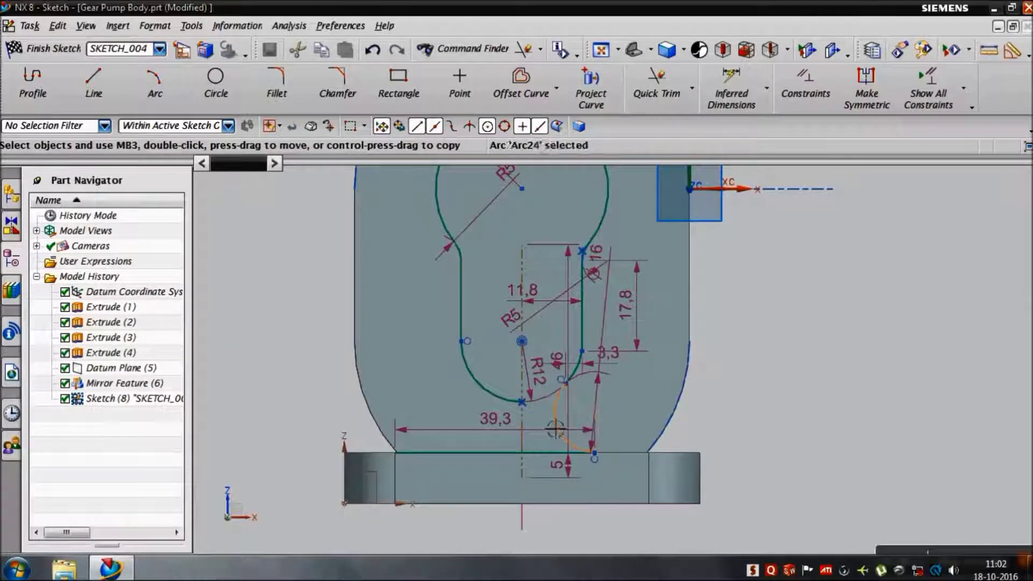
left_click(558, 105)
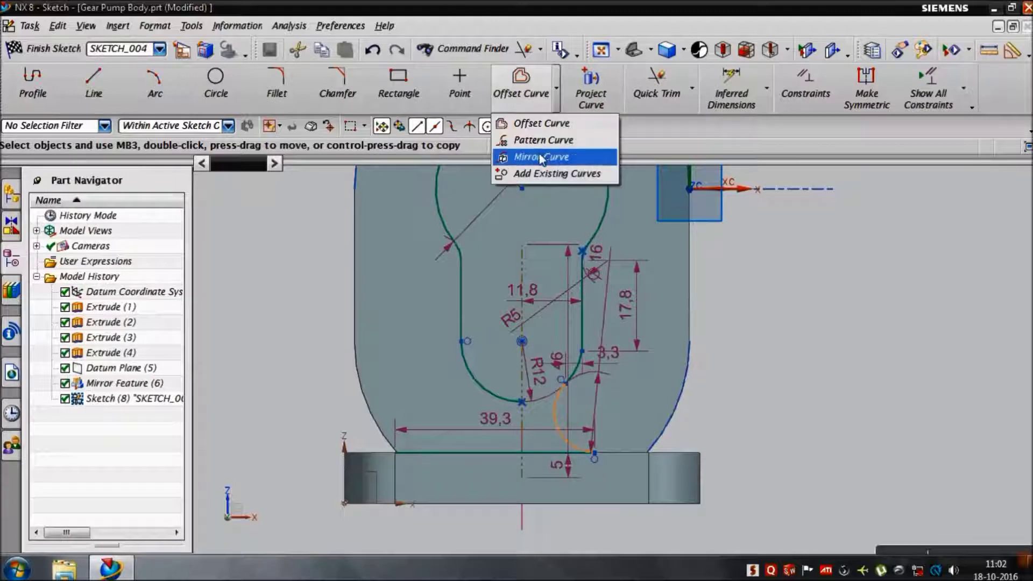
left_click(538, 155)
left_click(375, 277)
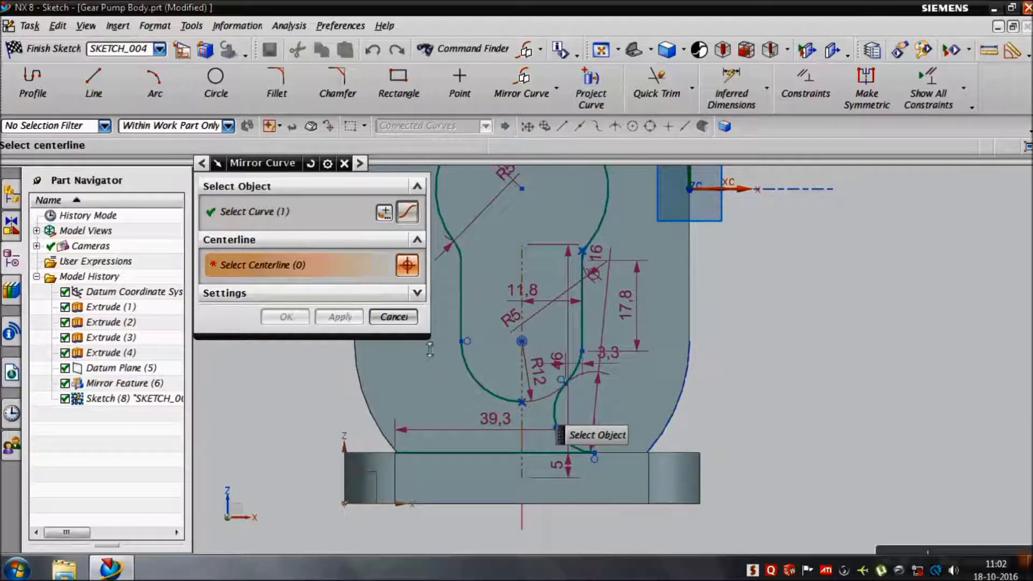
left_click(533, 428)
left_click(285, 317)
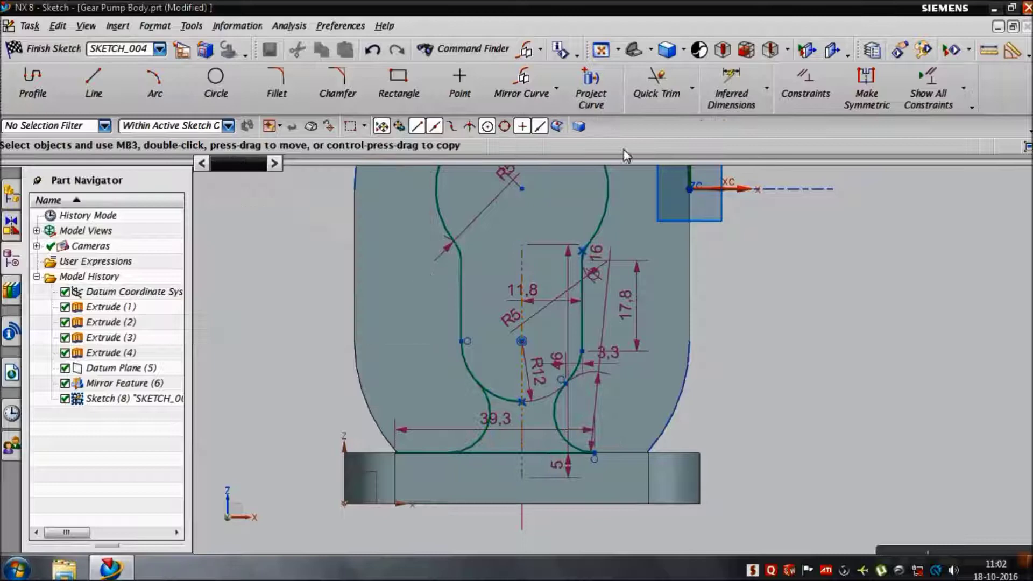
Trim the bottom of the R12 arc and the left end of the bottom line
left_click(657, 86)
scroll(513, 440, "up", 1)
left_click(511, 391)
left_click(419, 457)
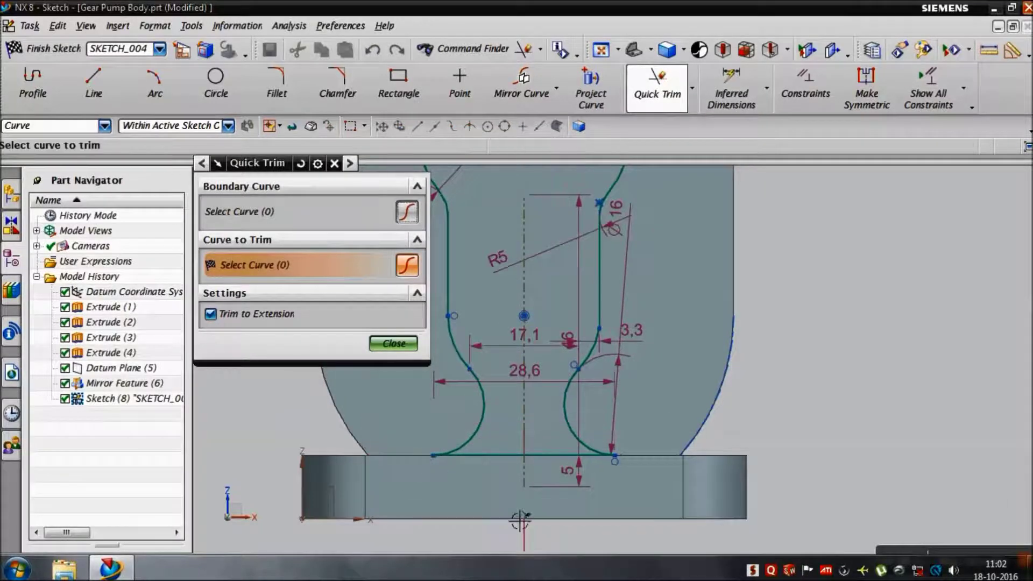
scroll(519, 521, "down", 3)
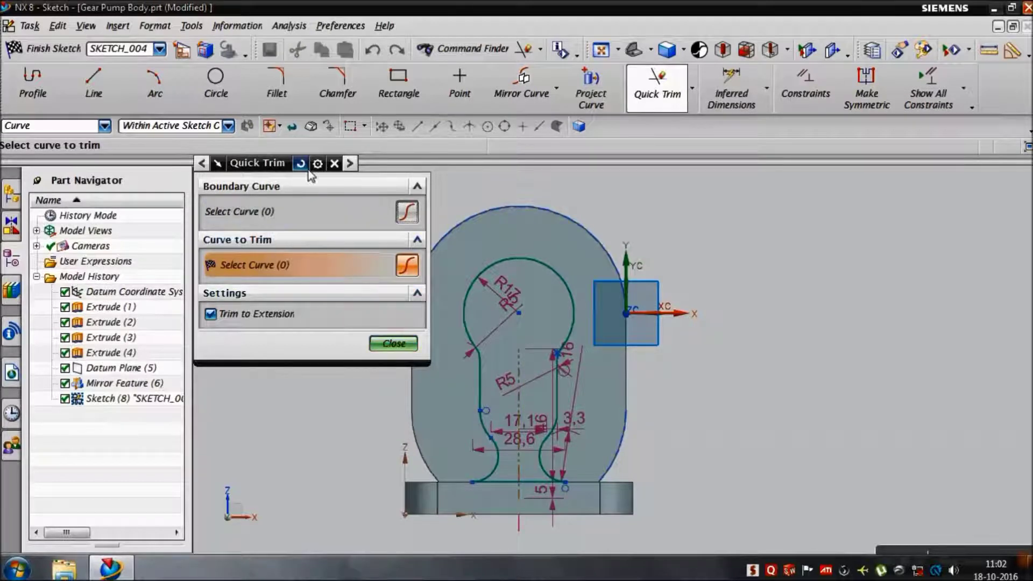
left_click(335, 163)
left_click(216, 78)
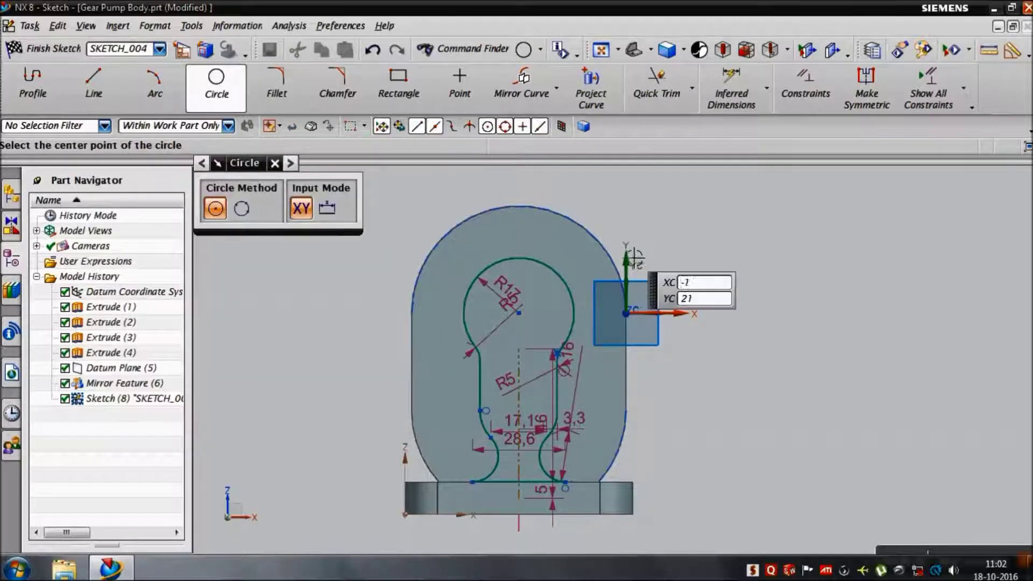
Place a Ø16 circle atop the large circle, its centre dimensioned 16 mm above the large centre
scroll(522, 269, "up", 3)
left_click(526, 372)
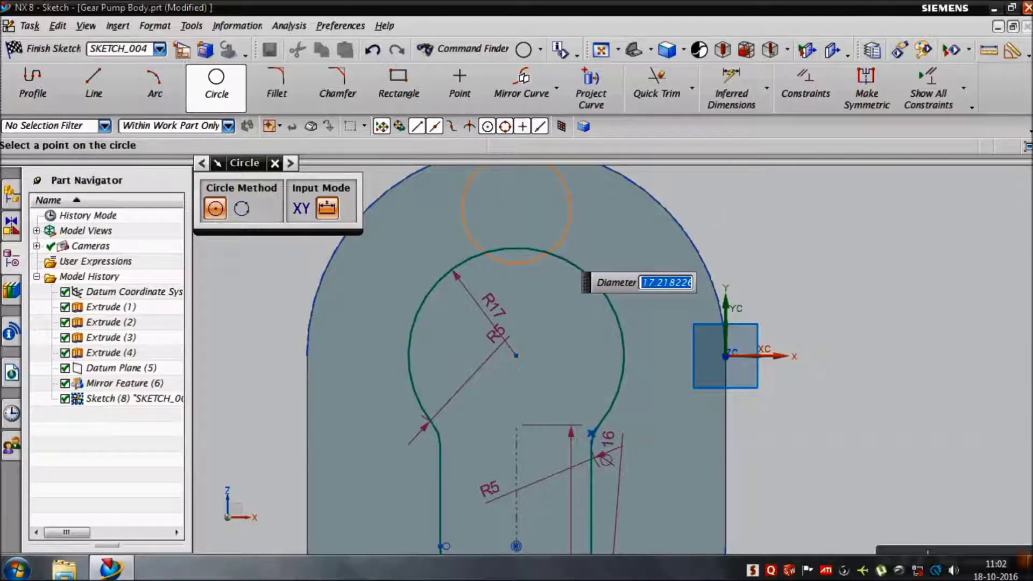
key("Return")
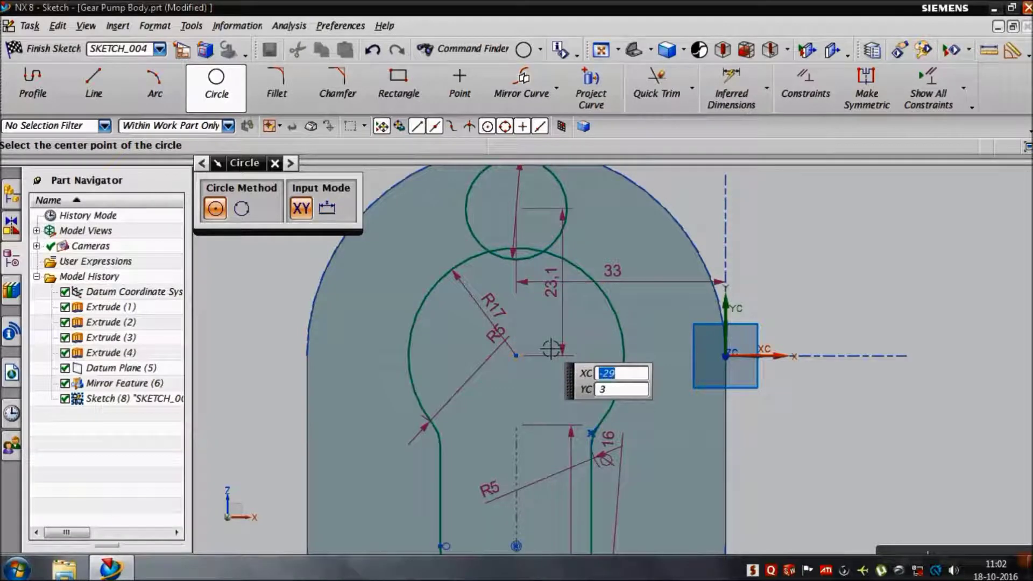
key("d")
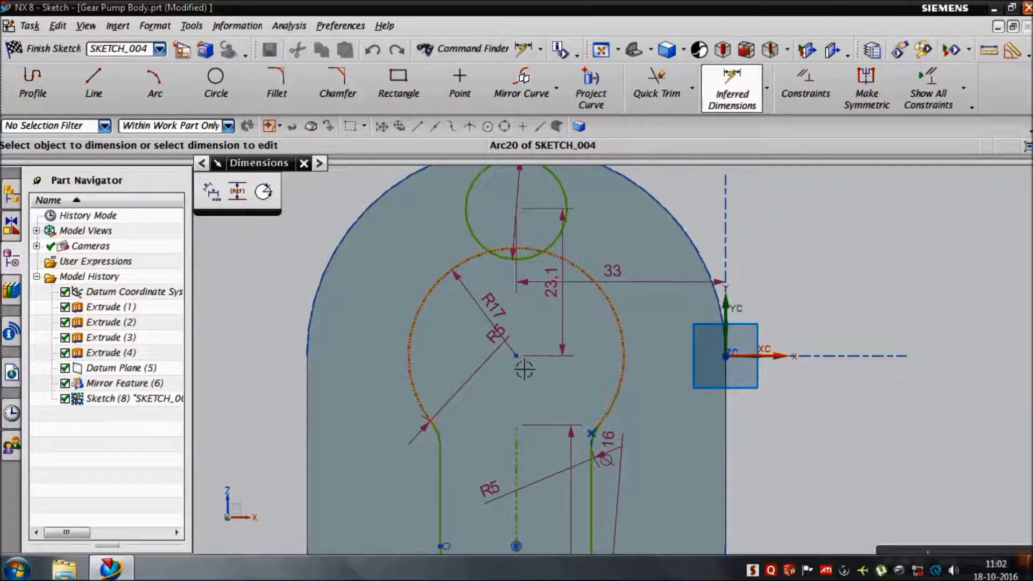
left_click(525, 372)
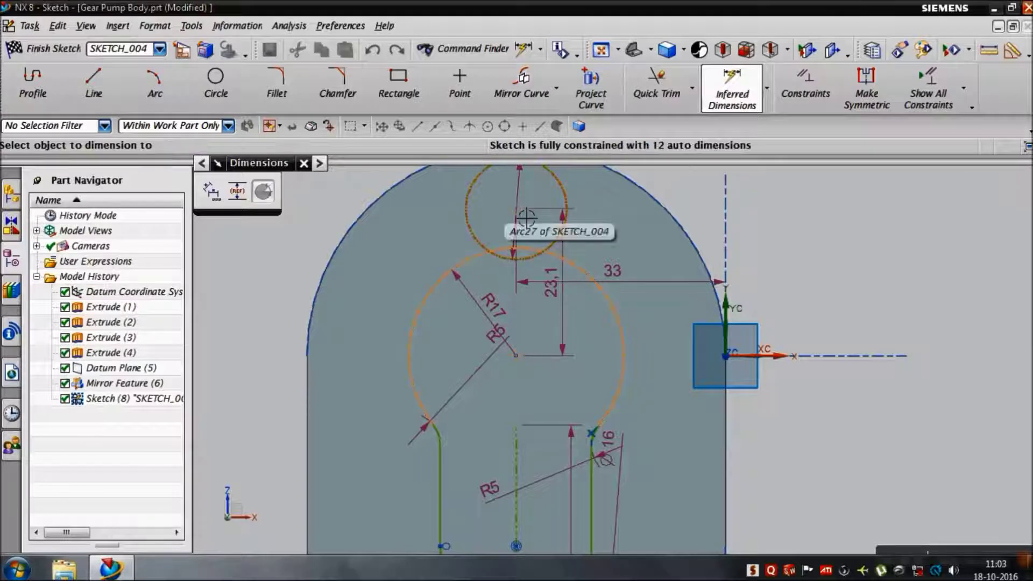
left_click(526, 218)
left_click(764, 269)
type("16")
key("Return")
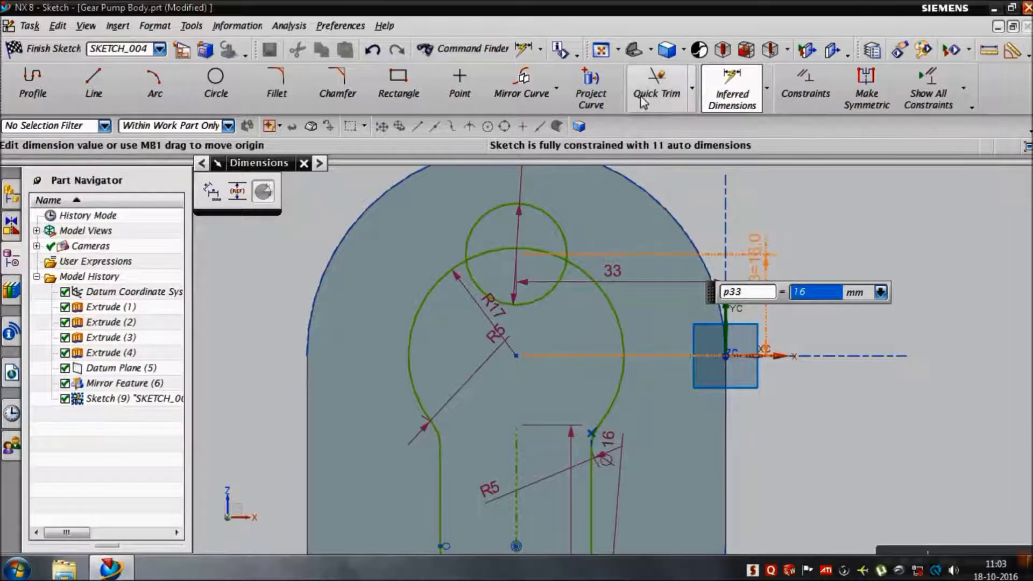
left_click(649, 99)
scroll(554, 280, "down", 3)
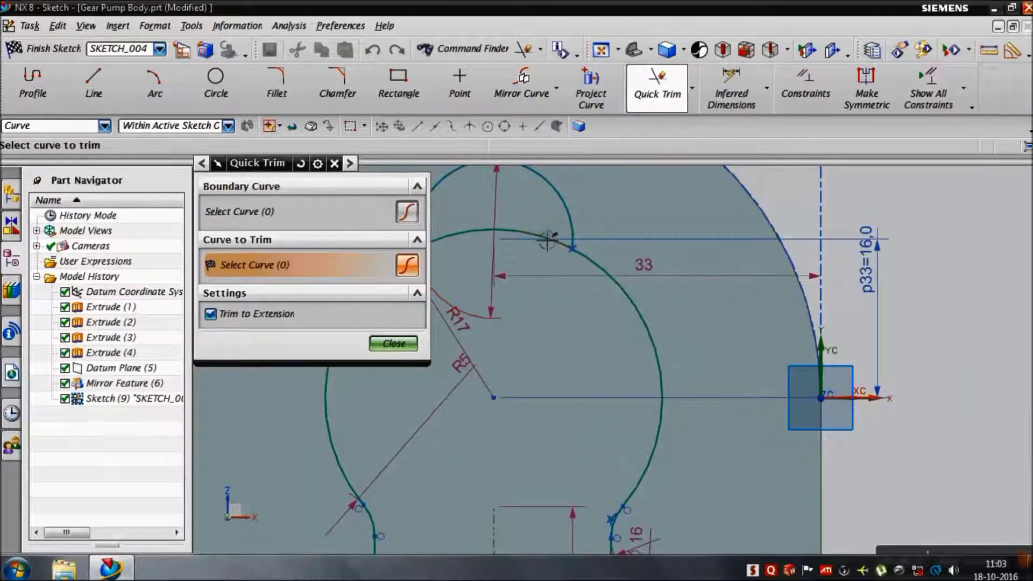
Trim the overlapping arcs and round both joins with R6 fillets
scroll(546, 274, "up", 3)
left_click(394, 343)
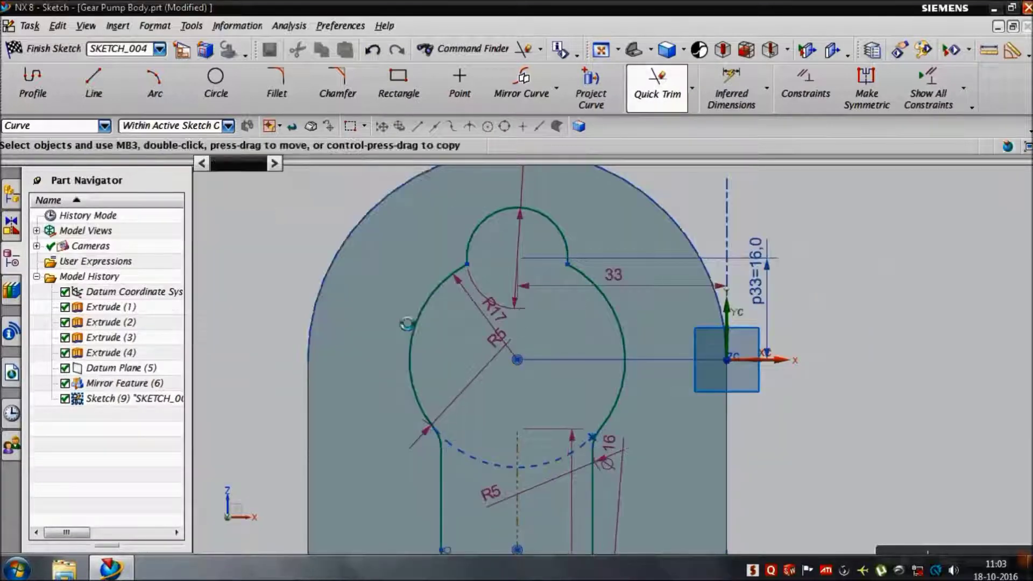
left_click(276, 86)
scroll(519, 253, "down", 2)
left_click(423, 268)
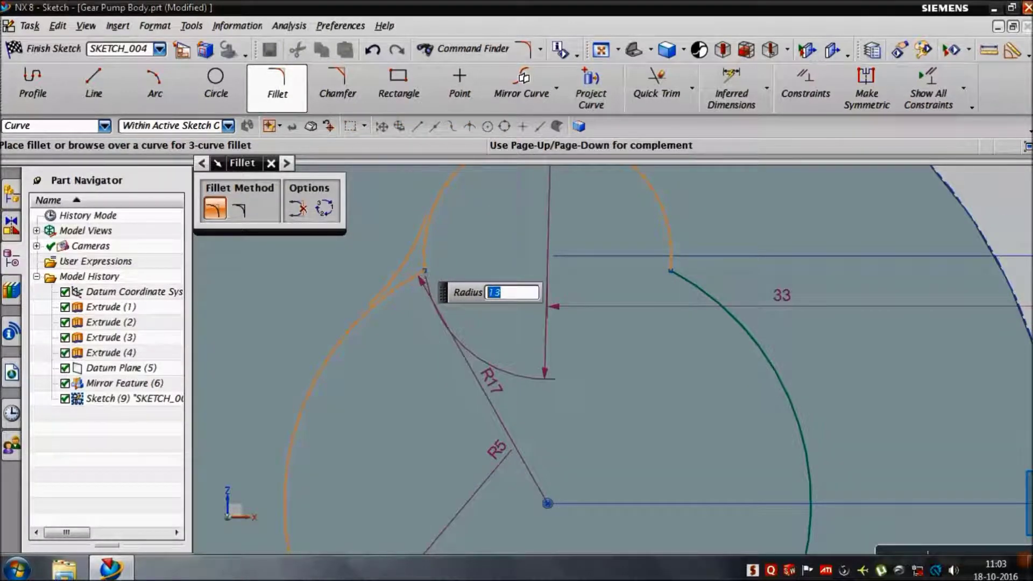
left_click(424, 268)
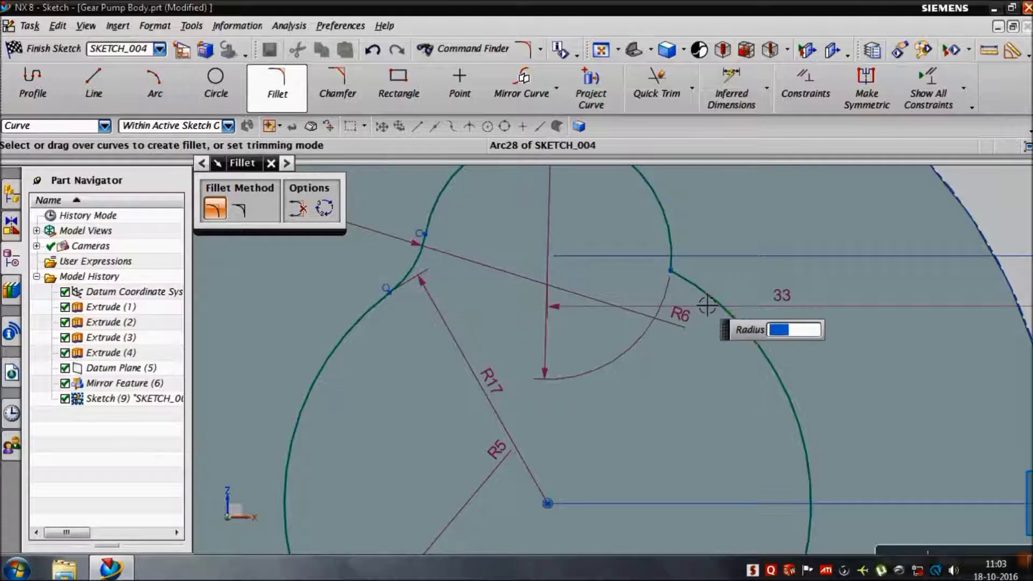
left_click(688, 264)
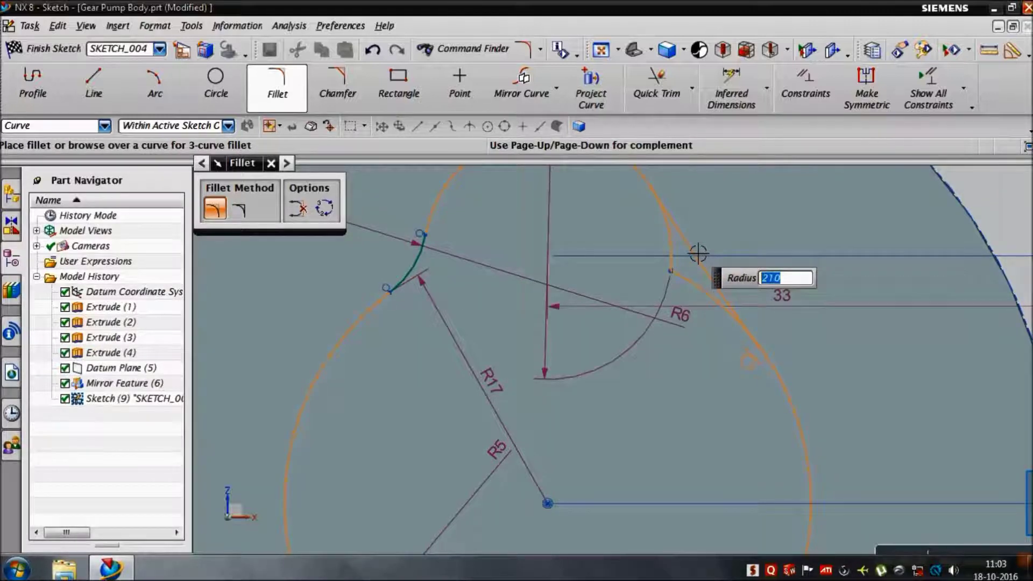
left_click(748, 361)
Finish the sketch and return to the Extrude dialog
scroll(641, 355, "down", 2)
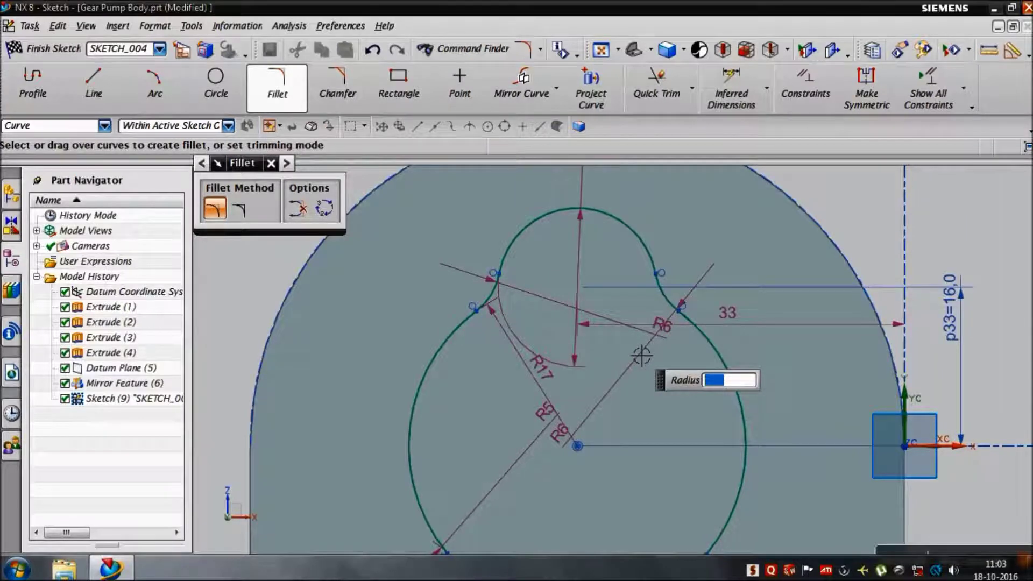
scroll(641, 356, "down", 1)
scroll(646, 355, "down", 1)
scroll(651, 357, "down", 2)
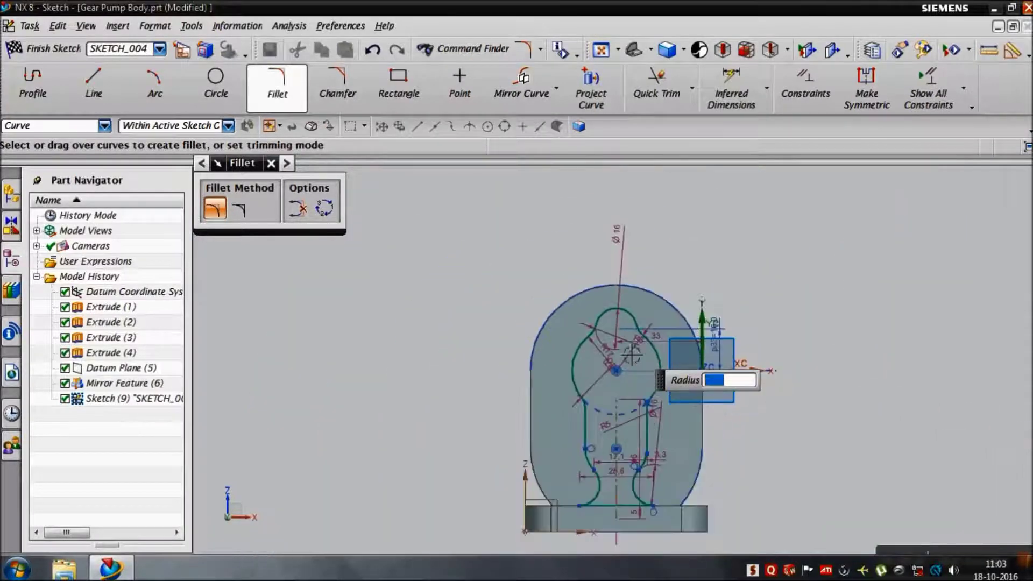
left_click(43, 48)
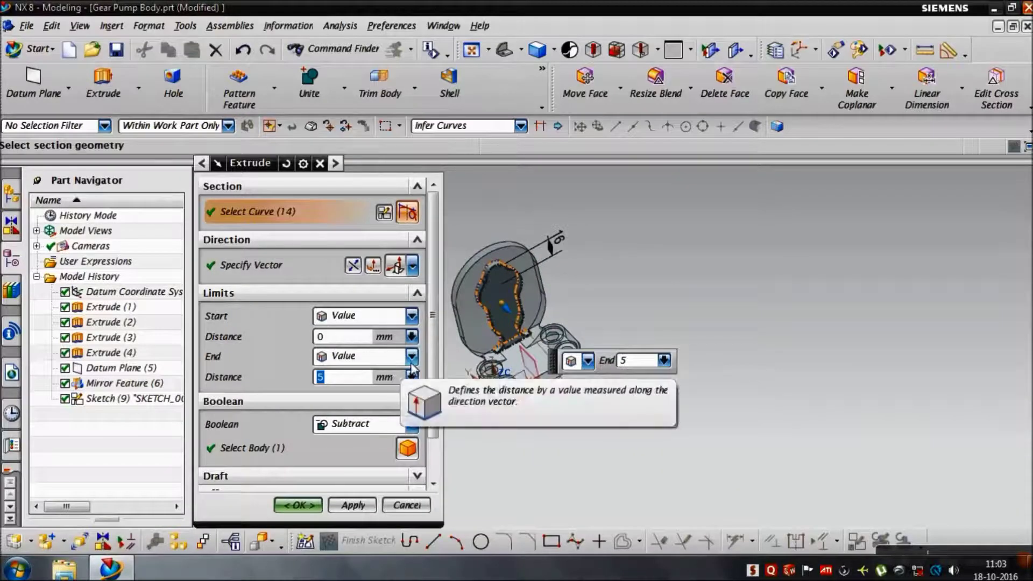
Complete the extrusion as a 44 mm fixed-distance body united with the existing body
left_click(412, 356)
left_click(386, 423)
scroll(495, 415, "up", 3)
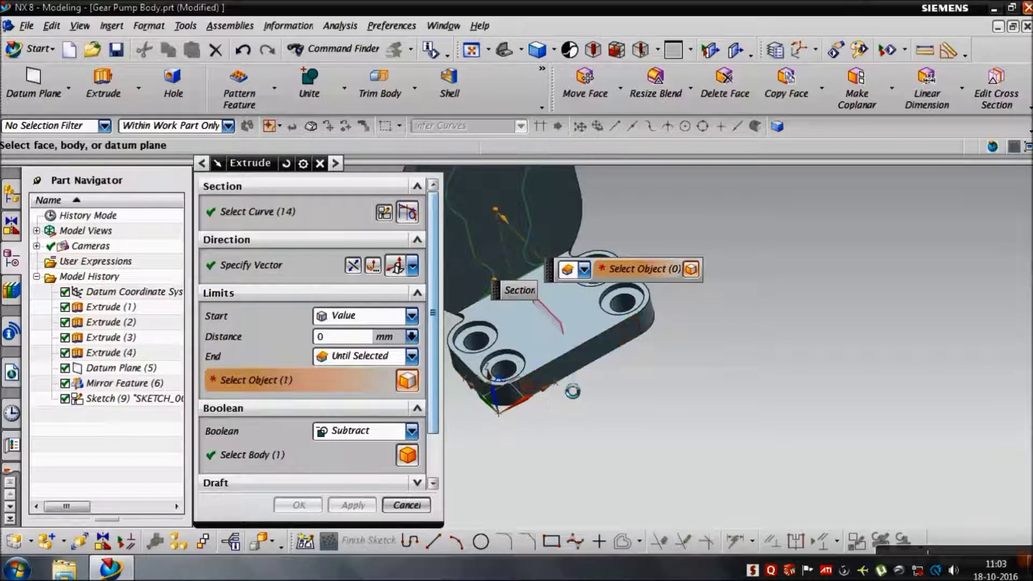
left_click(572, 391)
left_click(412, 431)
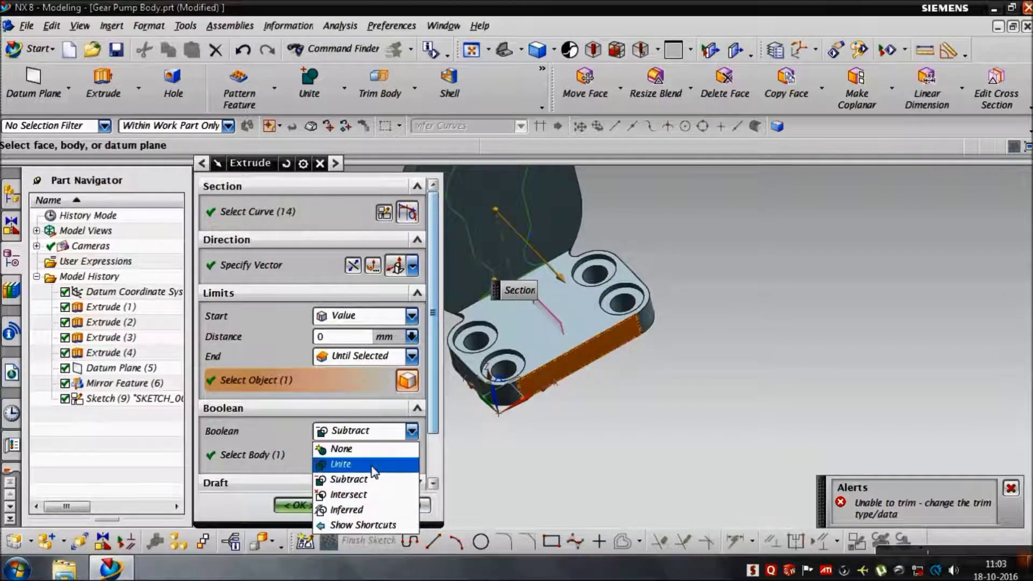
left_click(373, 465)
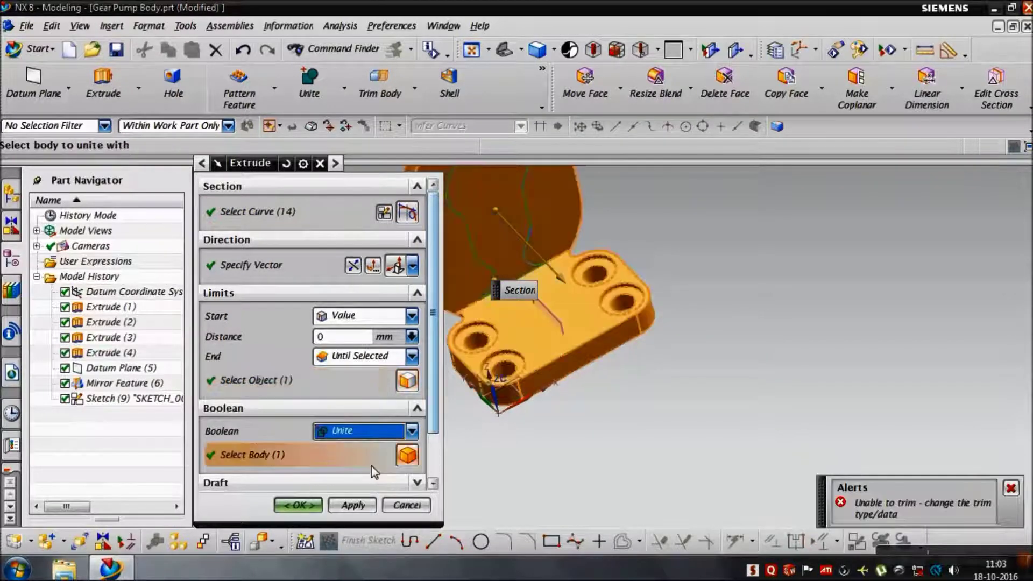
left_click(412, 357)
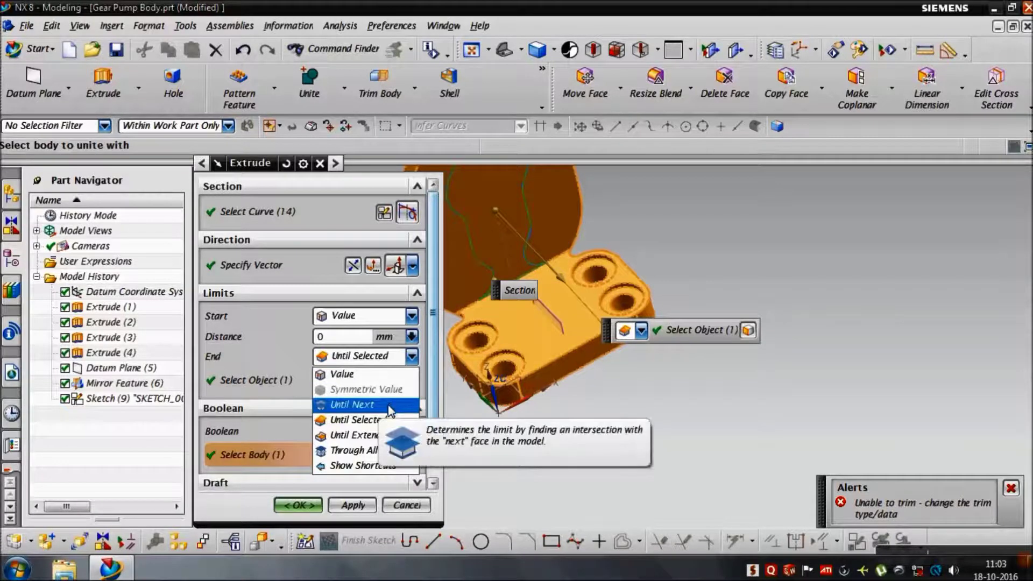
left_click(372, 451)
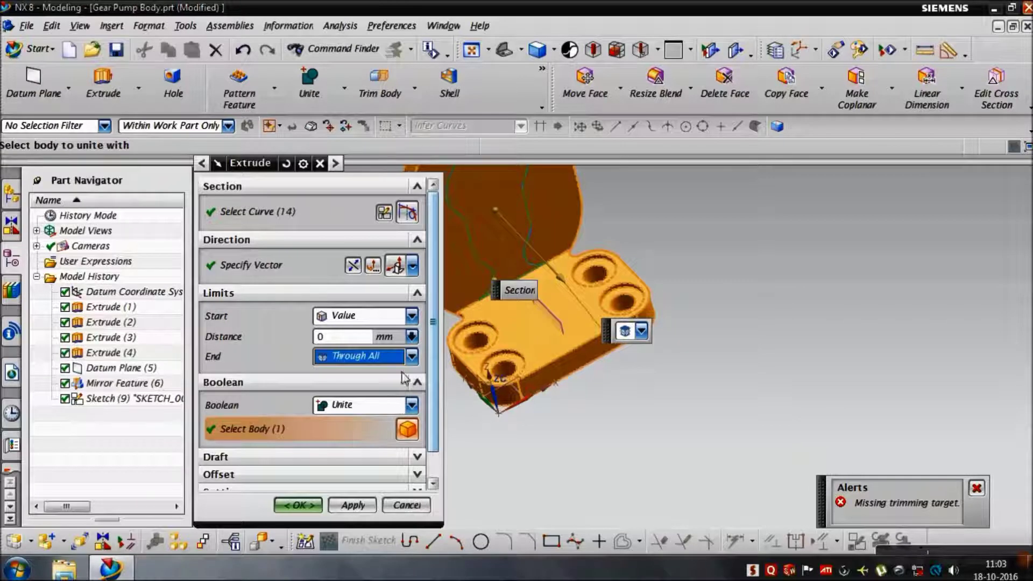
left_click(411, 356)
left_click(344, 372)
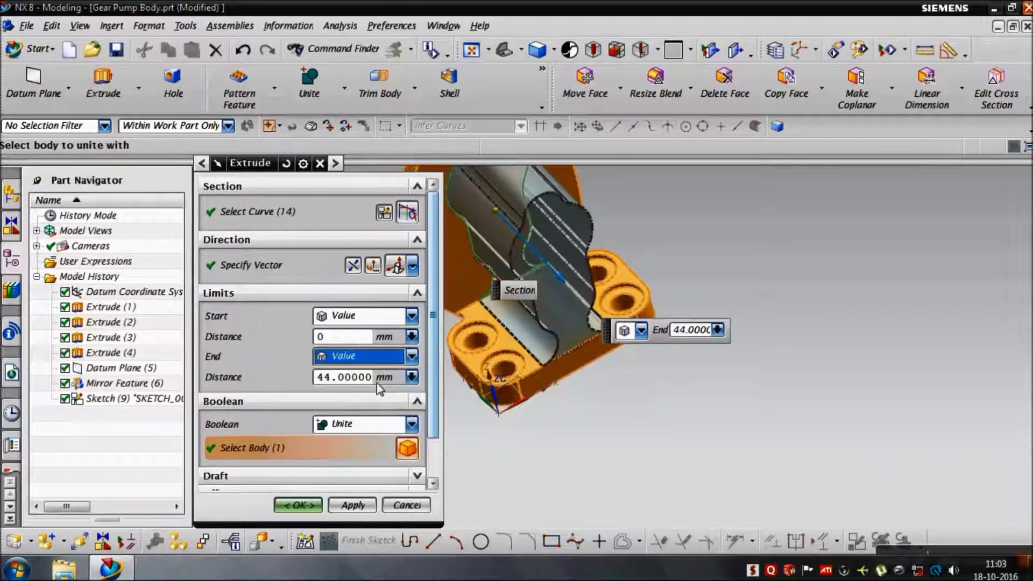
left_click(320, 505)
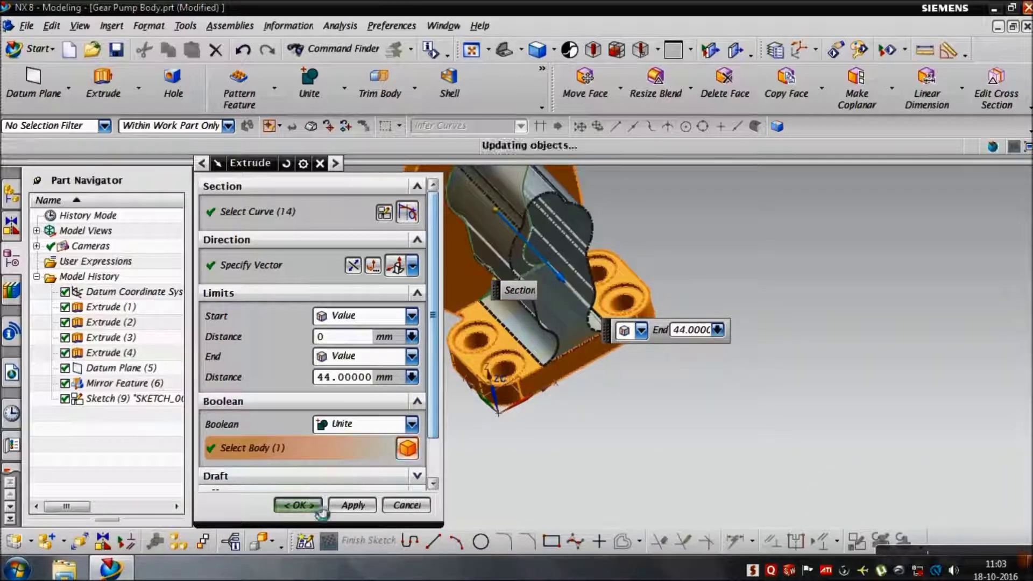
Orbit the model and place a new sketch on the body's flat face
mouse_move(579, 461)
middle_mouse_down()
mouse_move(655, 465)
mouse_move(635, 483)
mouse_move(674, 468)
mouse_move(664, 494)
mouse_move(604, 500)
mouse_move(579, 519)
mouse_move(720, 469)
mouse_move(680, 500)
mouse_move(666, 532)
mouse_move(699, 489)
mouse_move(763, 486)
mouse_move(689, 505)
mouse_move(712, 520)
mouse_move(708, 422)
mouse_move(729, 473)
mouse_move(662, 447)
middle_mouse_up()
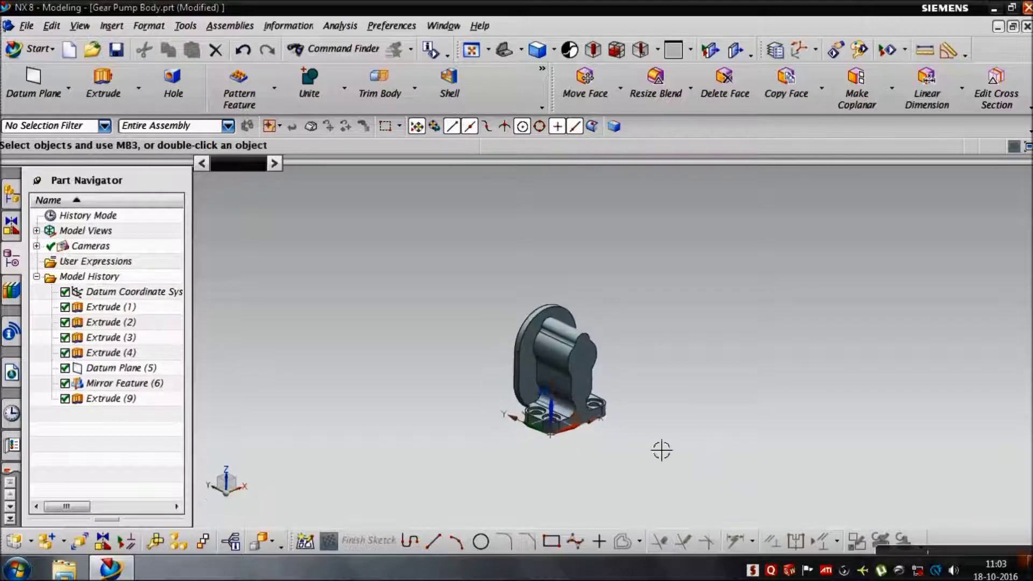
scroll(670, 414, "down", 2)
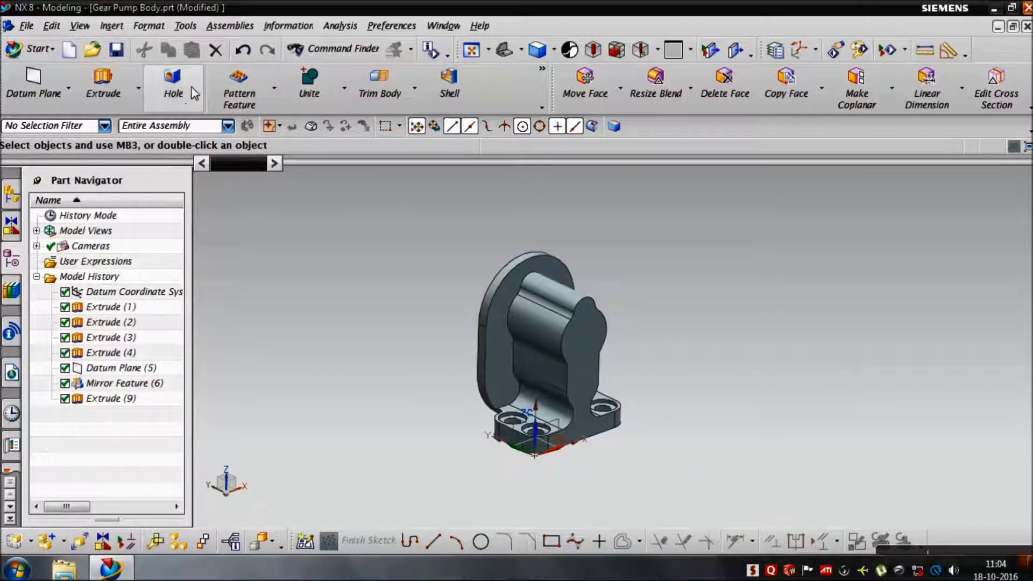
left_click(115, 92)
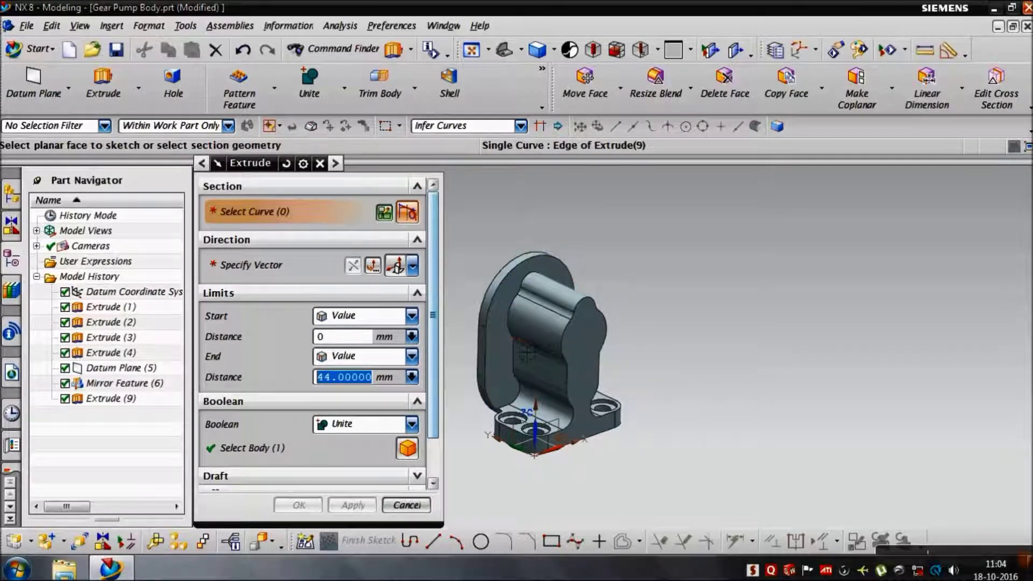
left_click(516, 351)
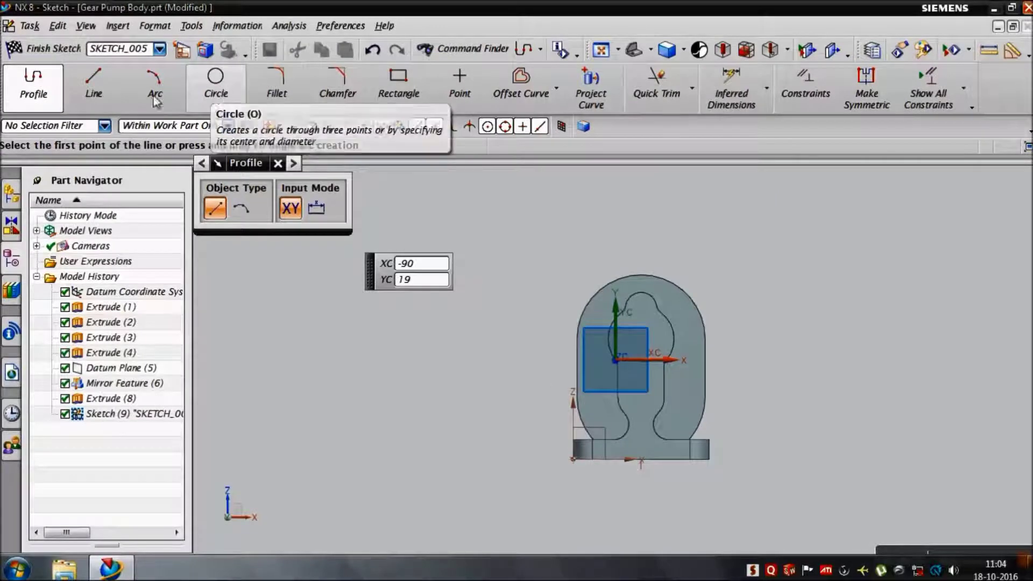
Draw a vertical line from the slot arc centre down past the body and make it a reference line
left_click(104, 78)
scroll(665, 448, "up", 2)
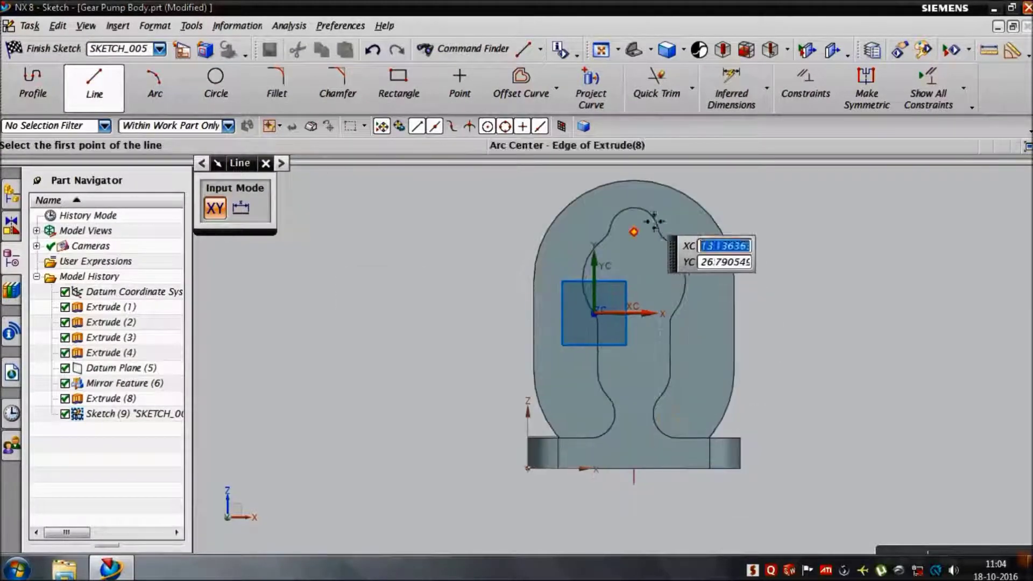
left_click(634, 232)
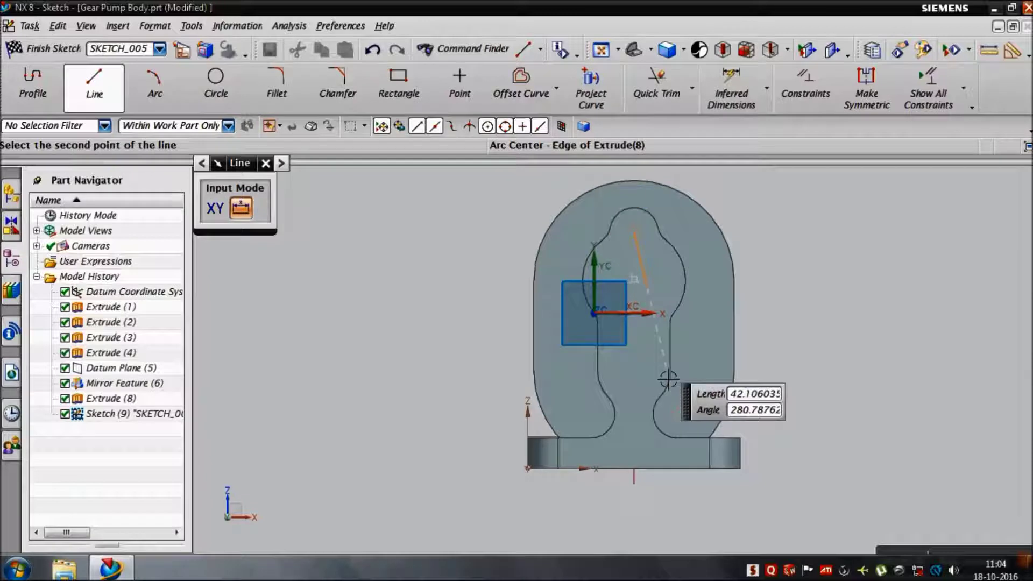
left_click(635, 526)
key("Escape")
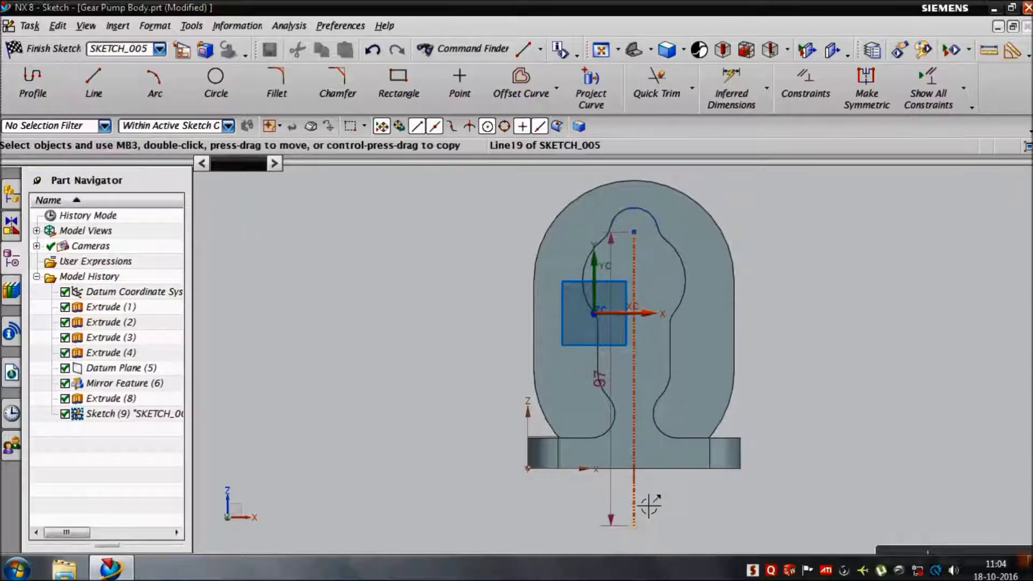
right_click(635, 500)
left_click(676, 385)
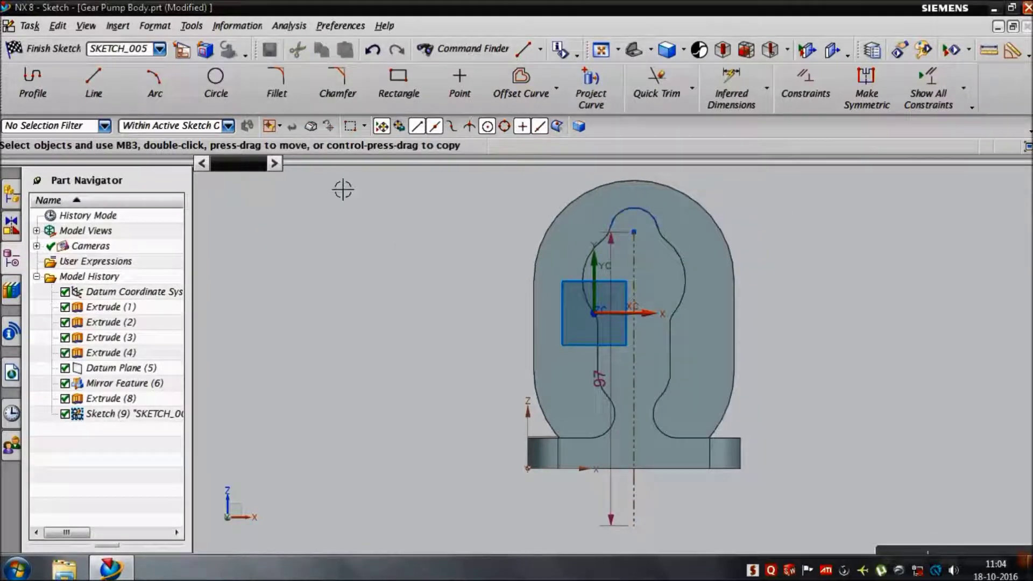
left_click(223, 92)
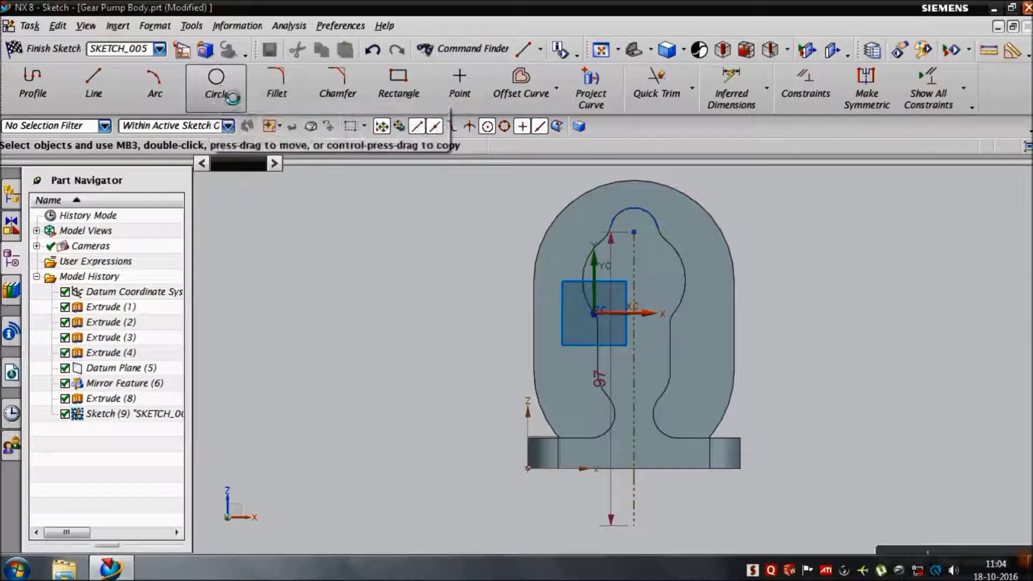
scroll(401, 196, "up", 2)
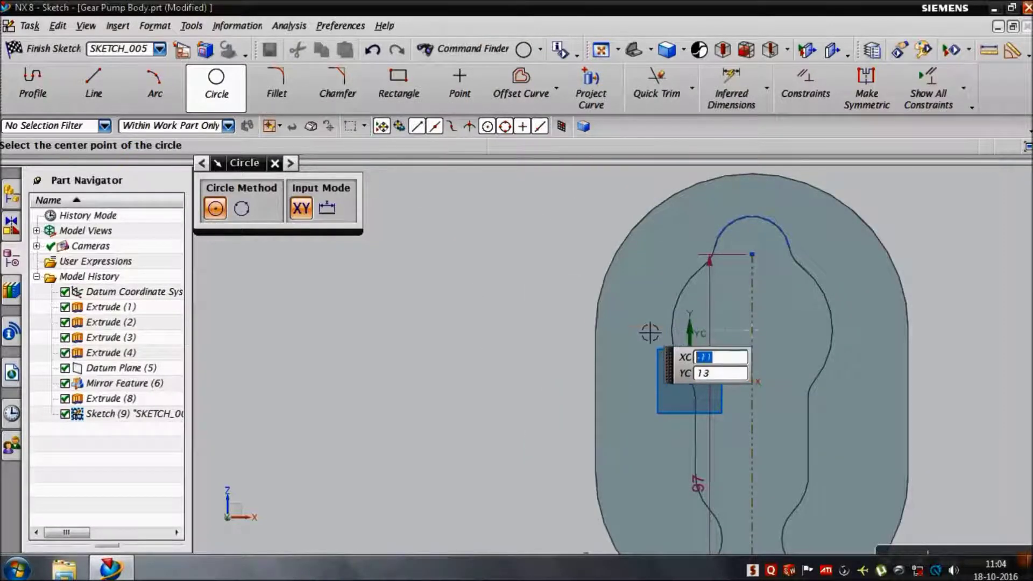
Place a Ø5.5 circle left of the centreline, dimensioned 16 mm down and 25 mm across
left_click(651, 329)
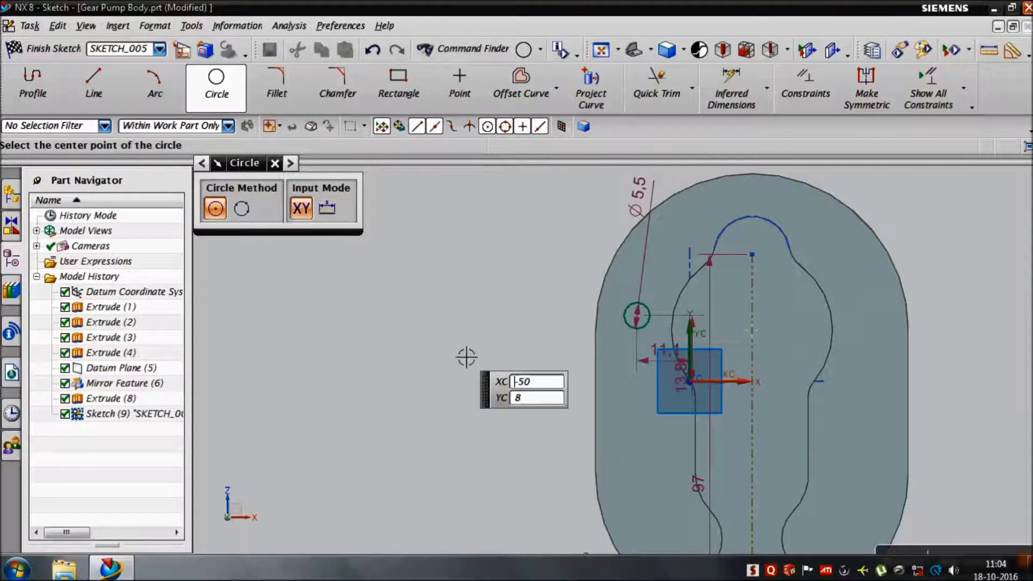
left_click(743, 96)
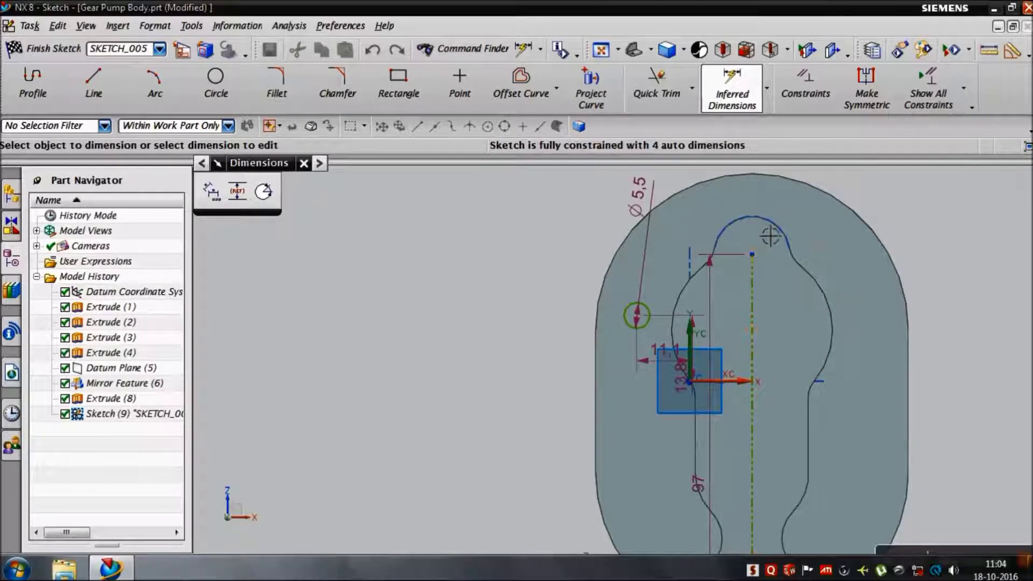
left_click(762, 264)
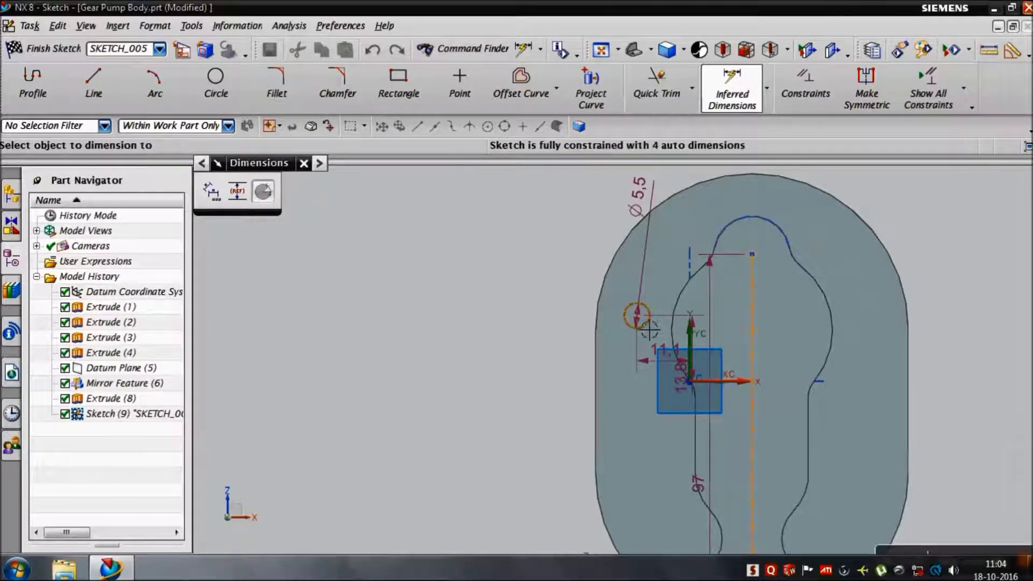
left_click(637, 315)
left_click(559, 310)
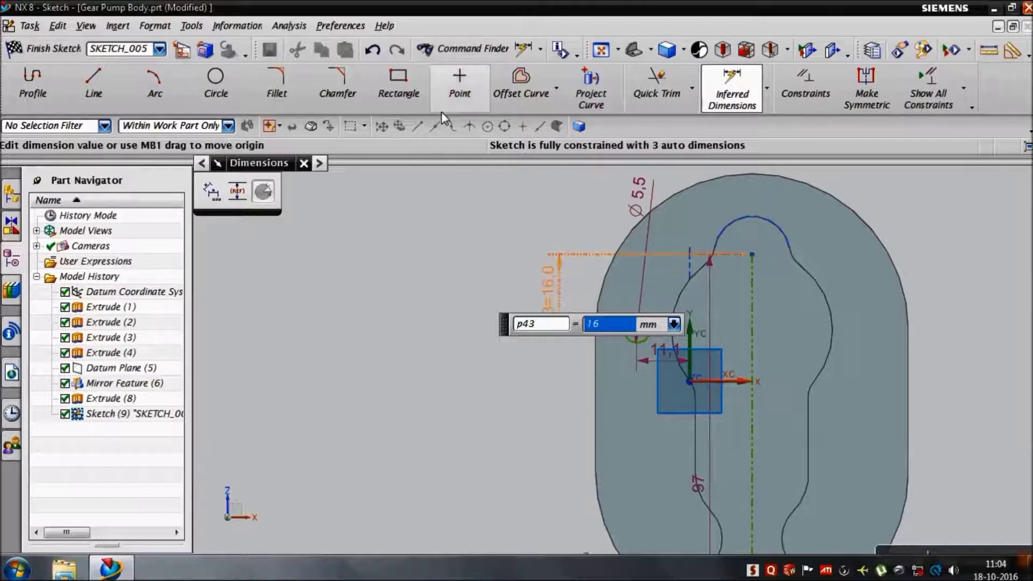
left_click(756, 95)
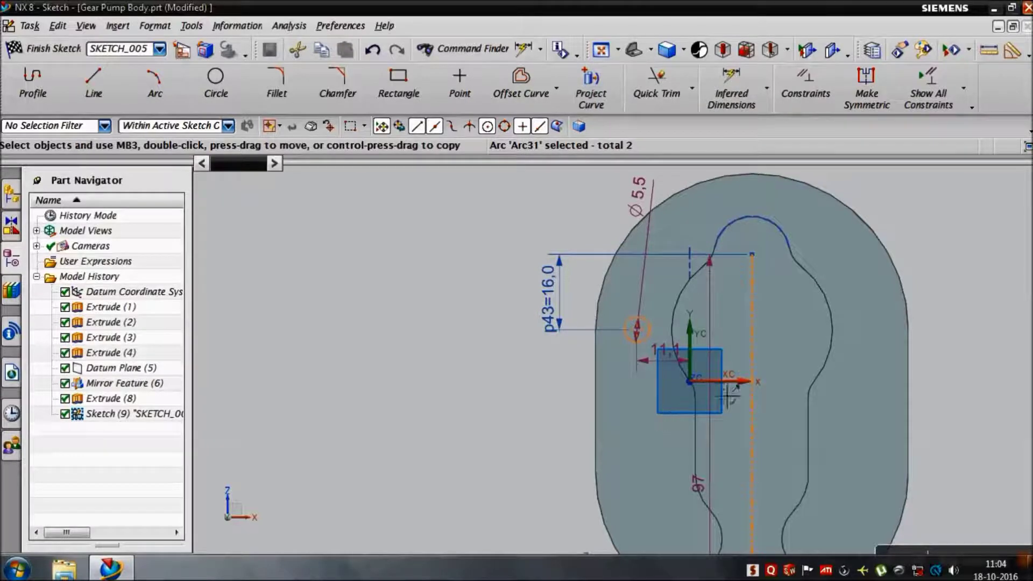
key("d")
left_click(699, 450)
type("25")
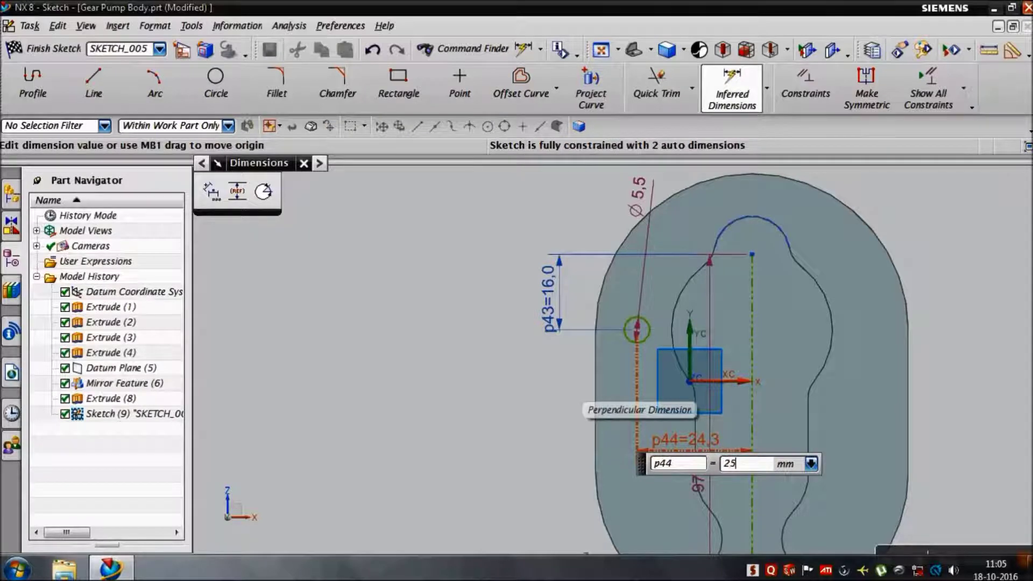
key("Return")
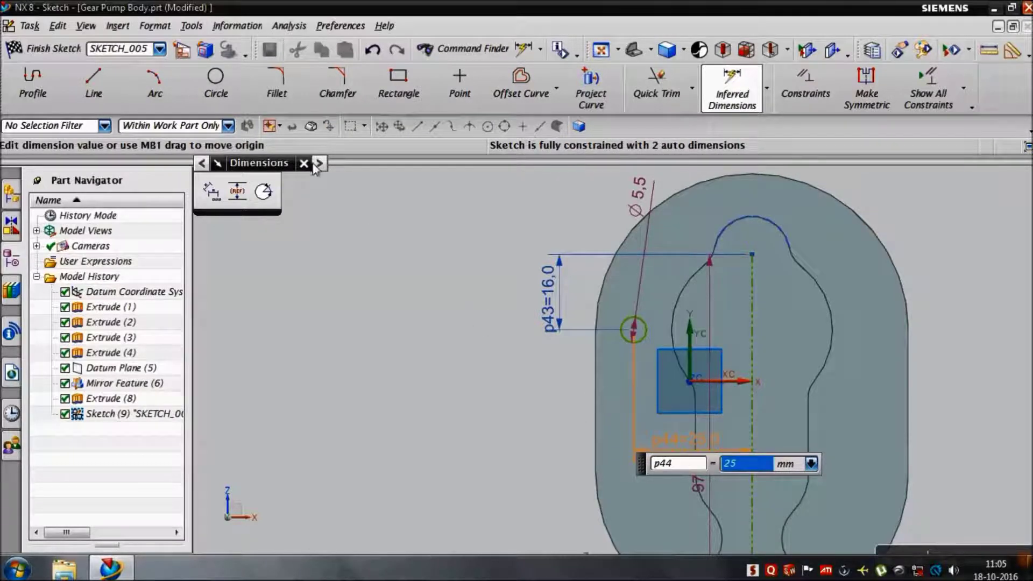
key("Escape")
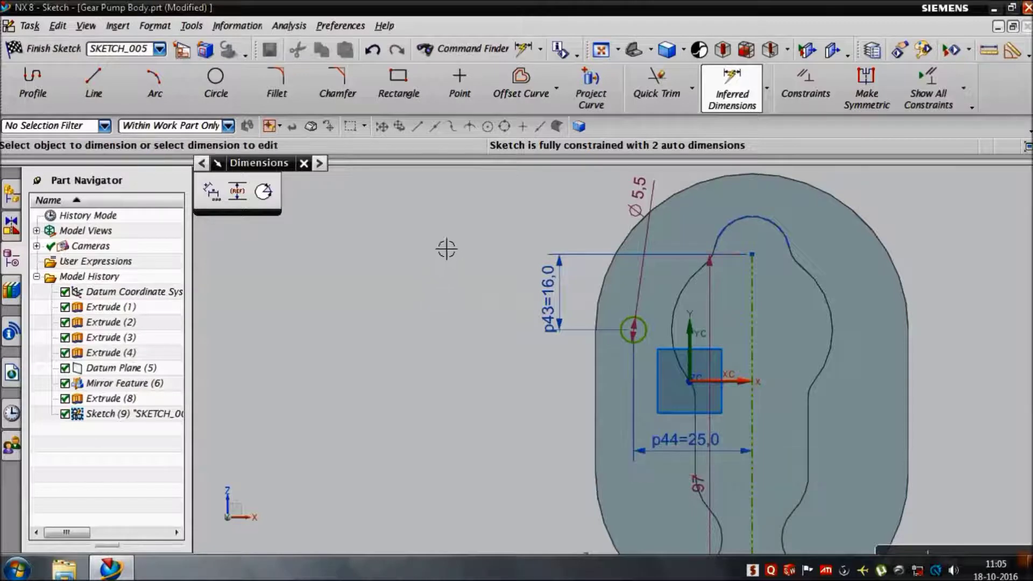
key("Escape")
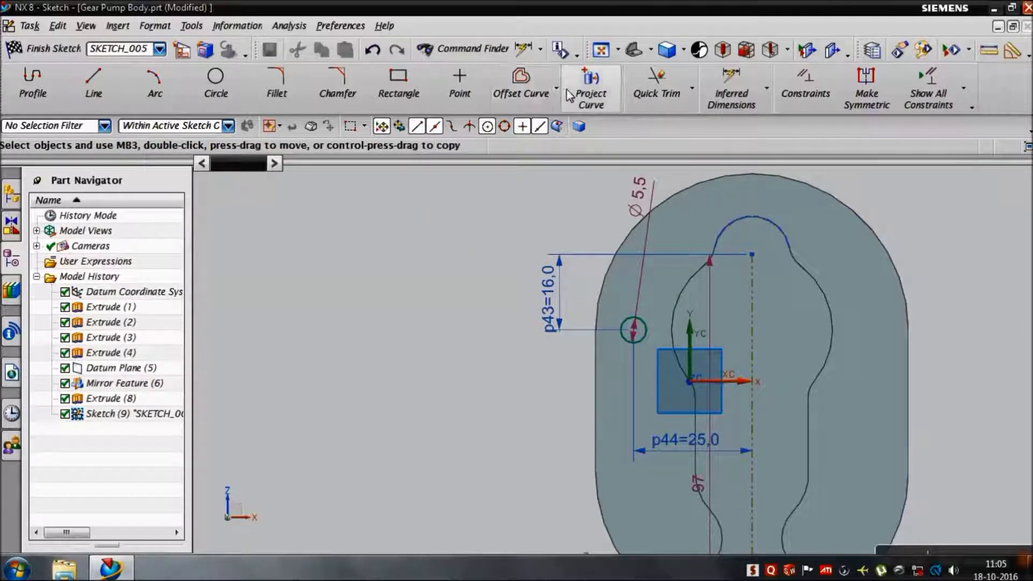
Mirror the Ø5.5 circle about the dashed centreline onto the right side
left_click(556, 88)
left_click(557, 157)
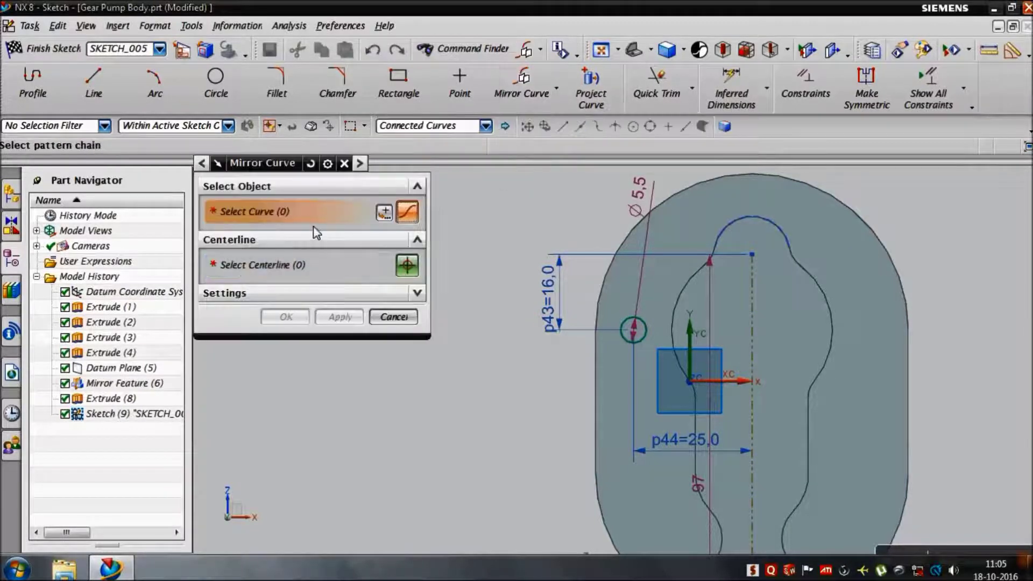
middle_click(363, 323)
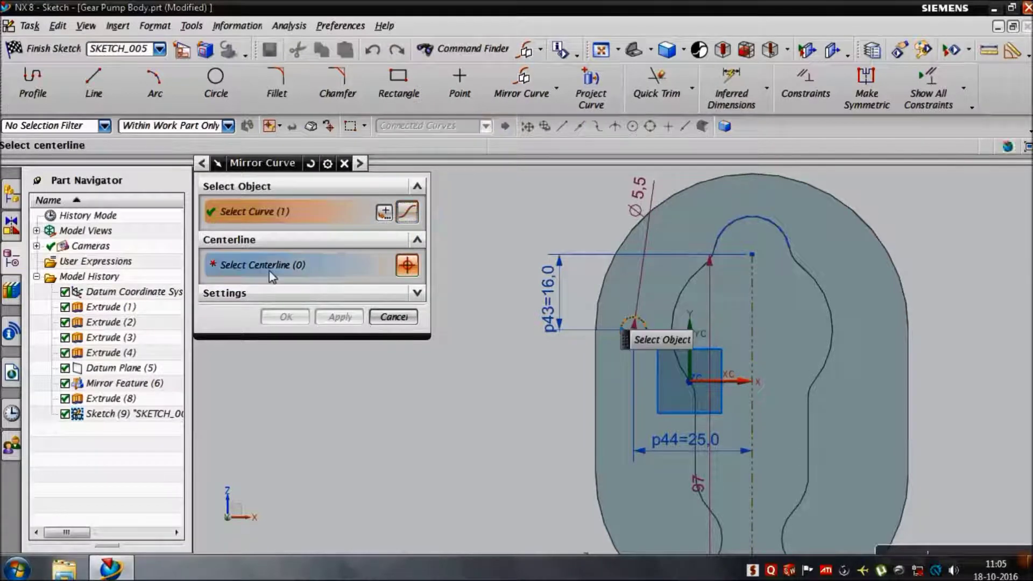
left_click(756, 320)
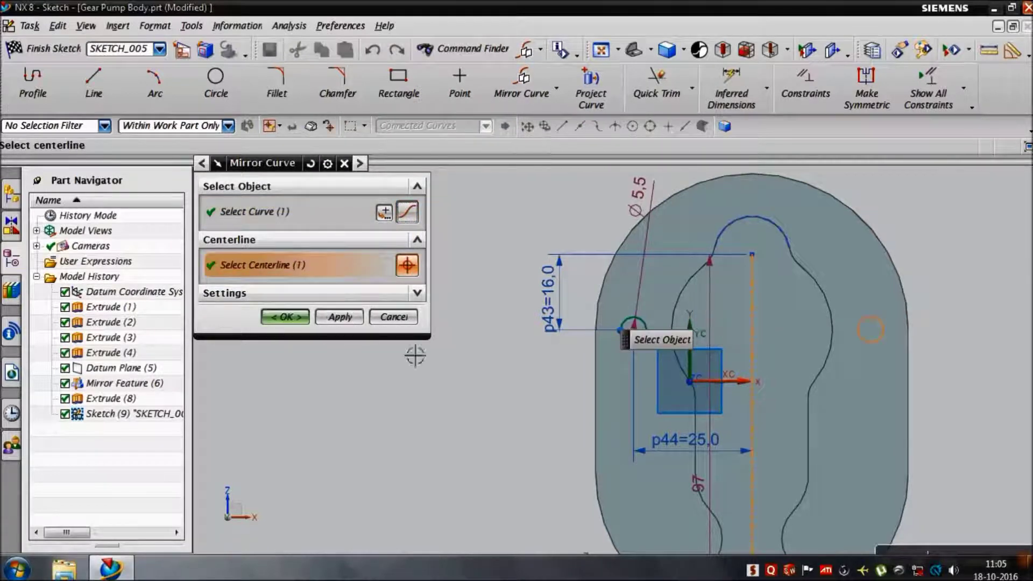
left_click(291, 321)
scroll(427, 341, "down", 2)
scroll(433, 418, "up", 2)
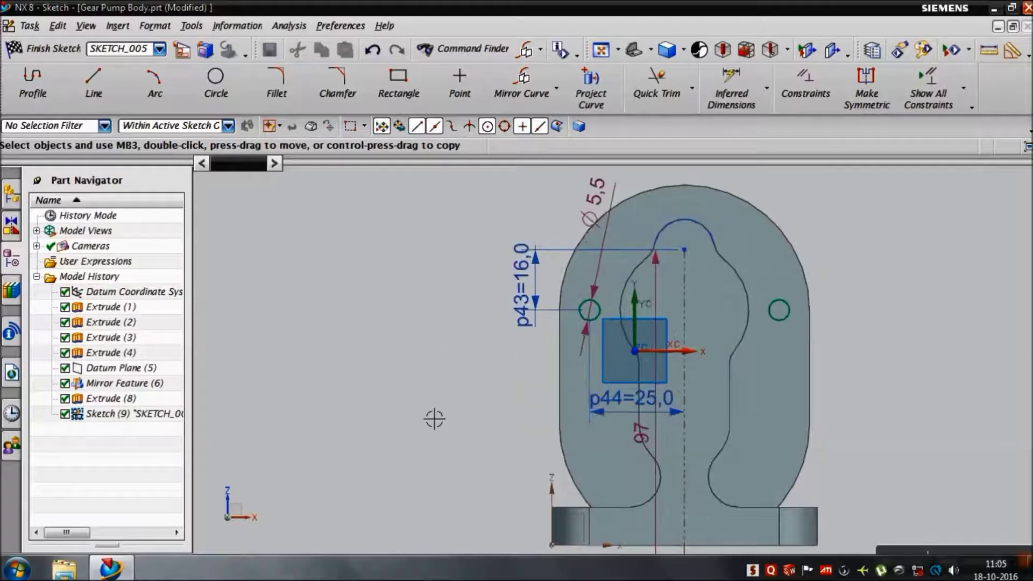
left_click(213, 95)
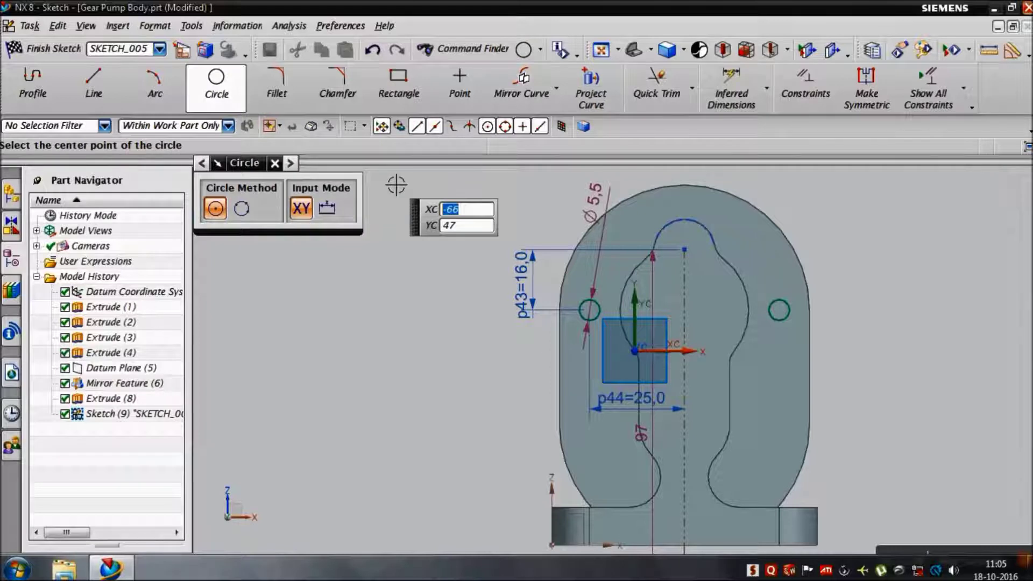
Place a 5.5 mm diameter circle below the upper-left circle
scroll(578, 371, "up", 1)
scroll(572, 359, "down", 1)
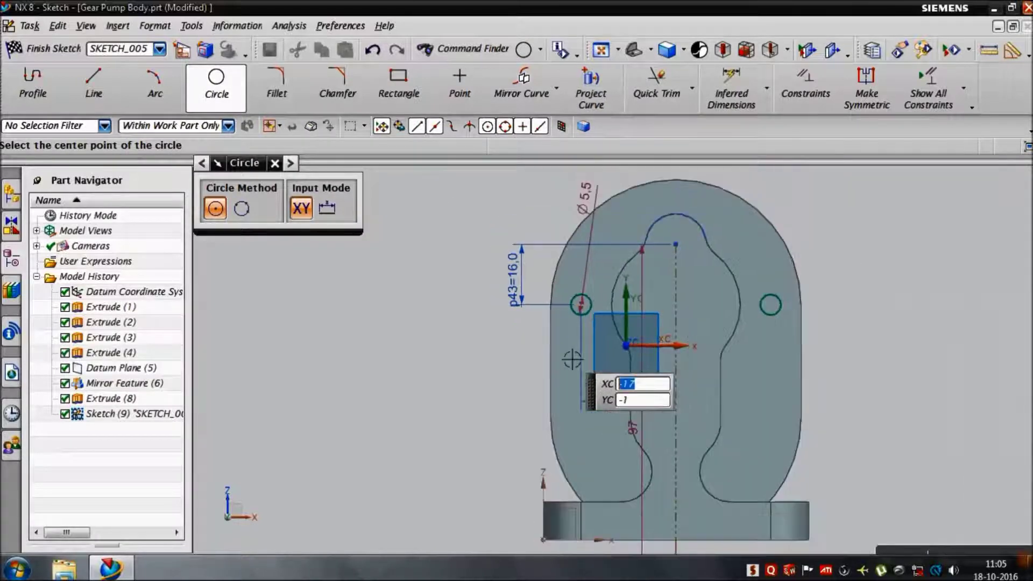
scroll(574, 363, "up", 1)
scroll(594, 398, "up", 1)
scroll(596, 433, "up", 1)
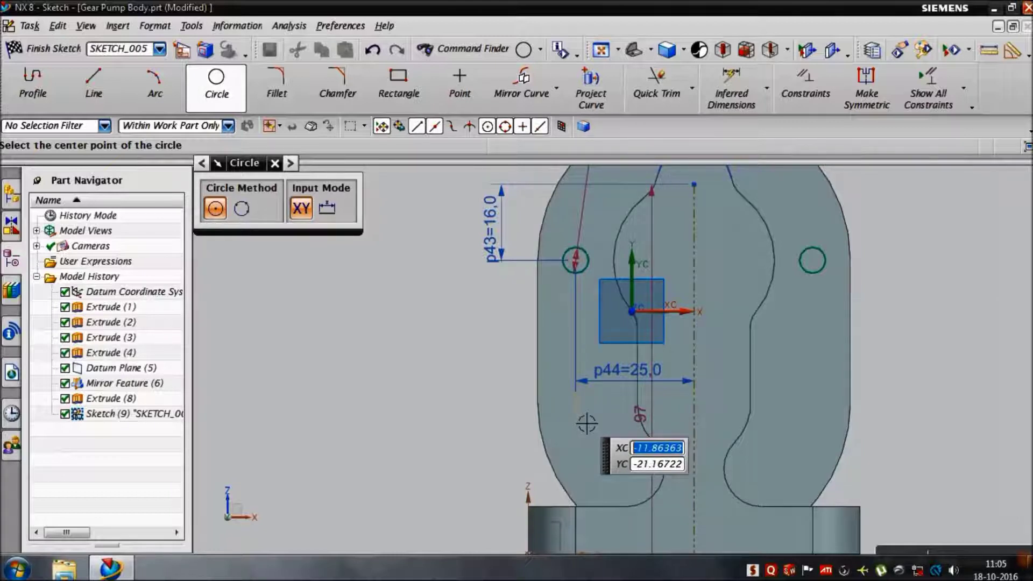
left_click(586, 424)
type("5.5")
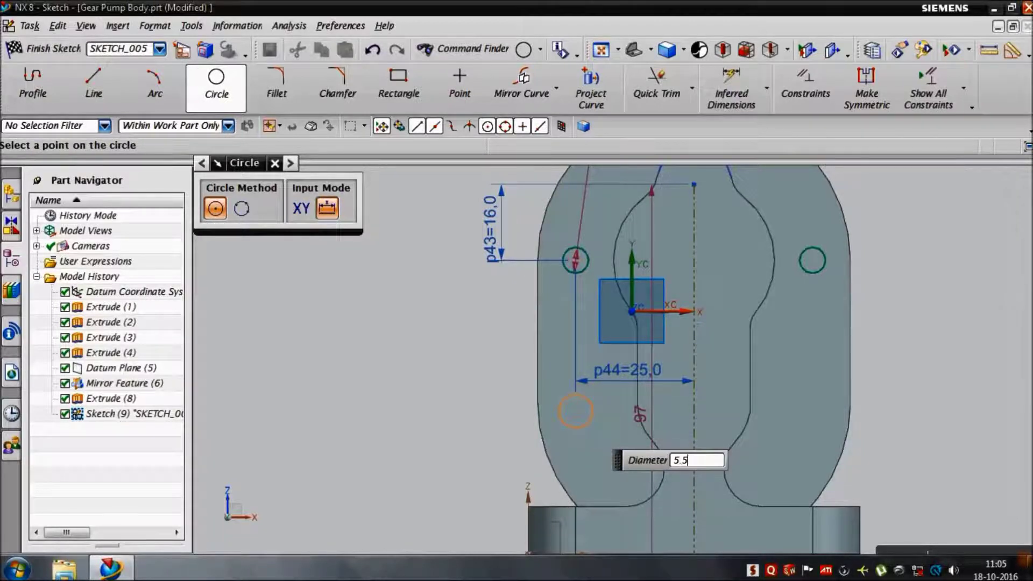
key("Return")
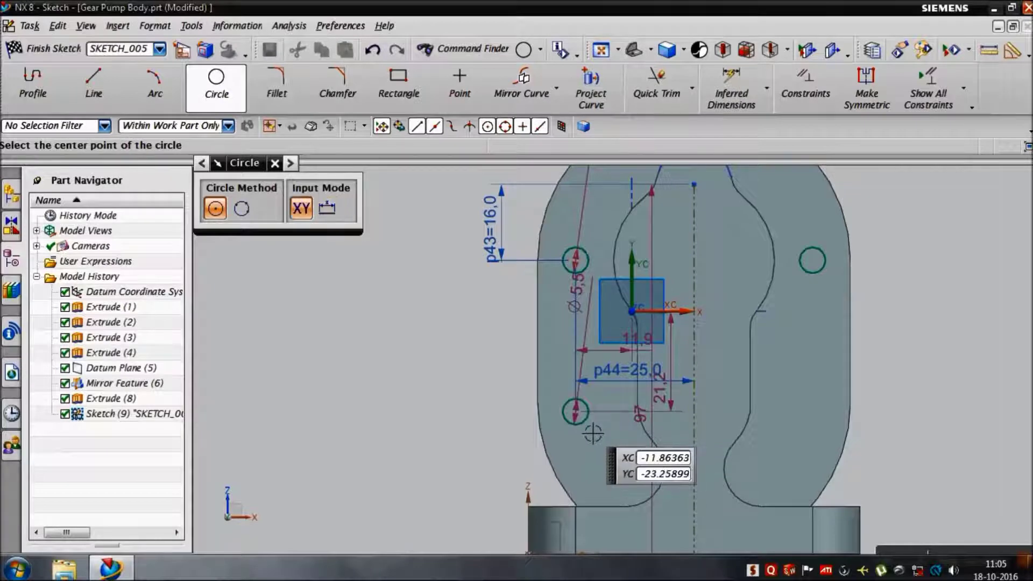
Dimension the vertical spacing between the upper-left and lower circles as 30 mm
left_click(732, 86)
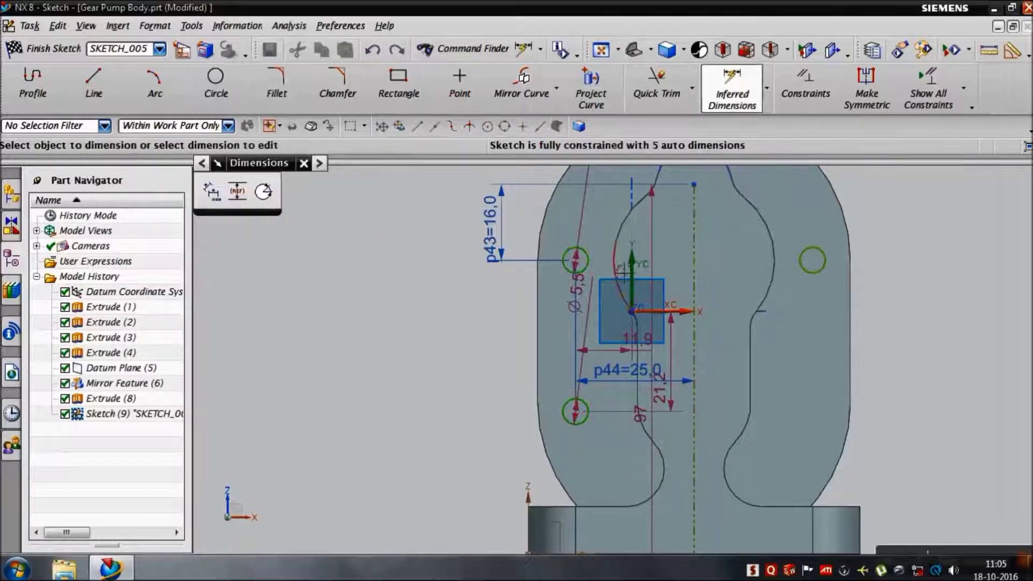
left_click(586, 273)
left_click(584, 420)
left_click(477, 379)
type("30")
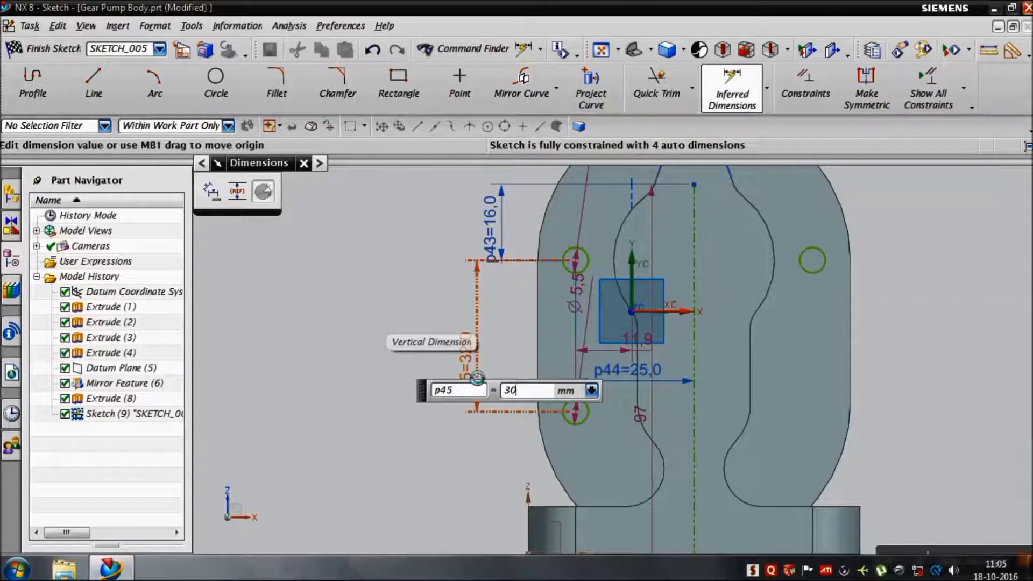
key("Return")
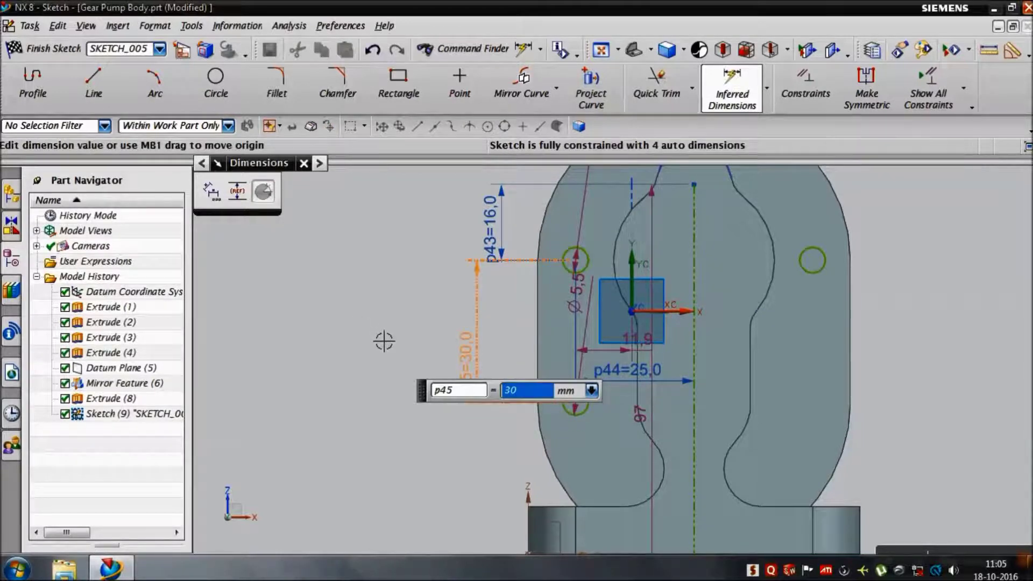
key("Escape")
key("Escape")
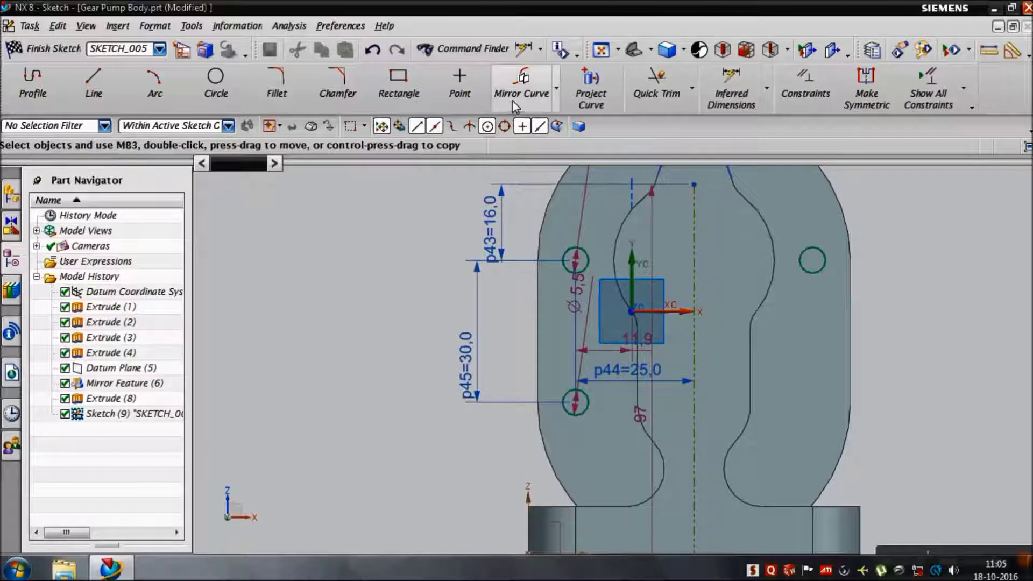
left_click(522, 86)
left_click(575, 402)
Mirror the lower-left circle across the dashed centreline to the right side
left_click(244, 265)
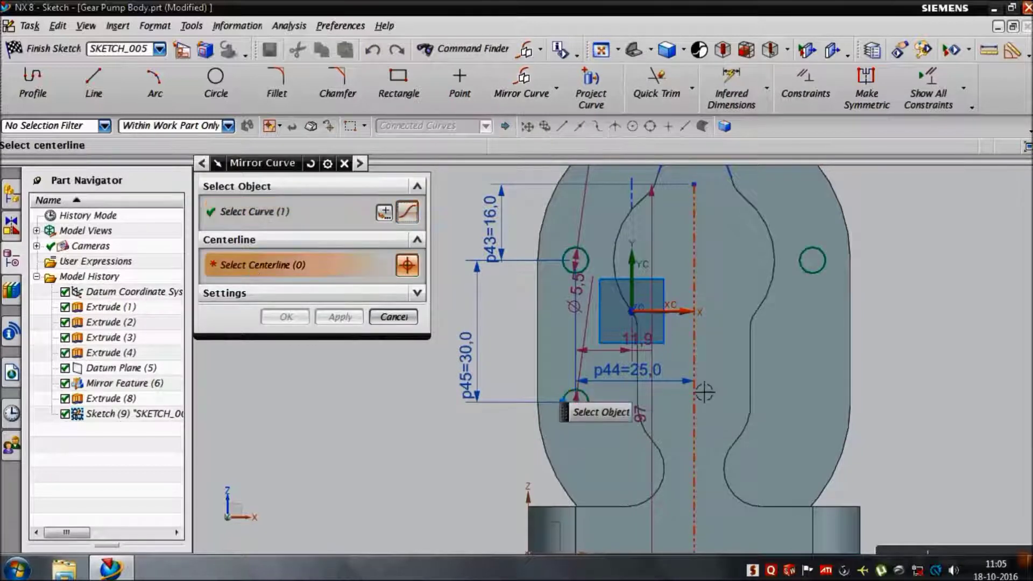
left_click(706, 393)
left_click(284, 318)
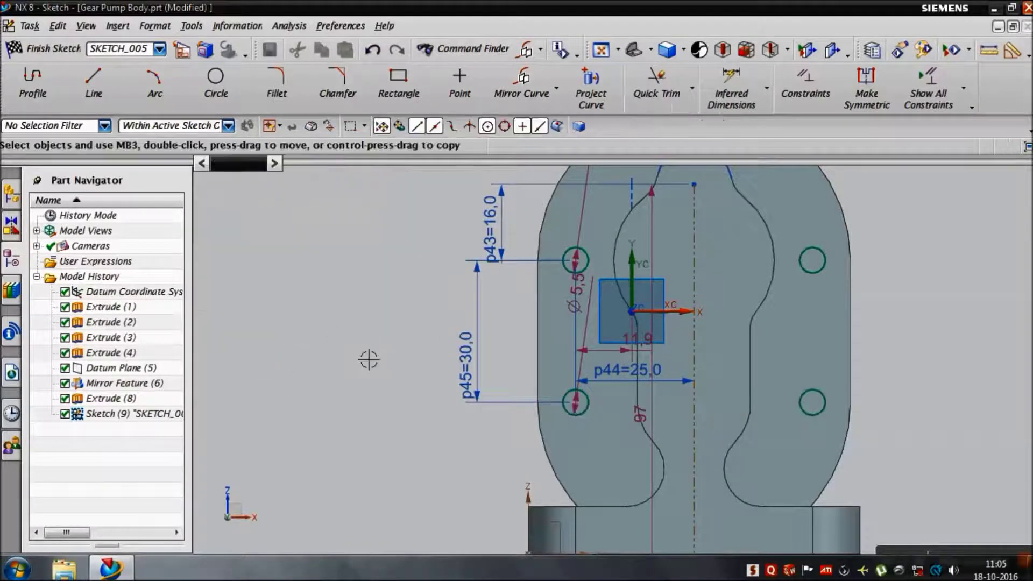
scroll(381, 366, "down", 1)
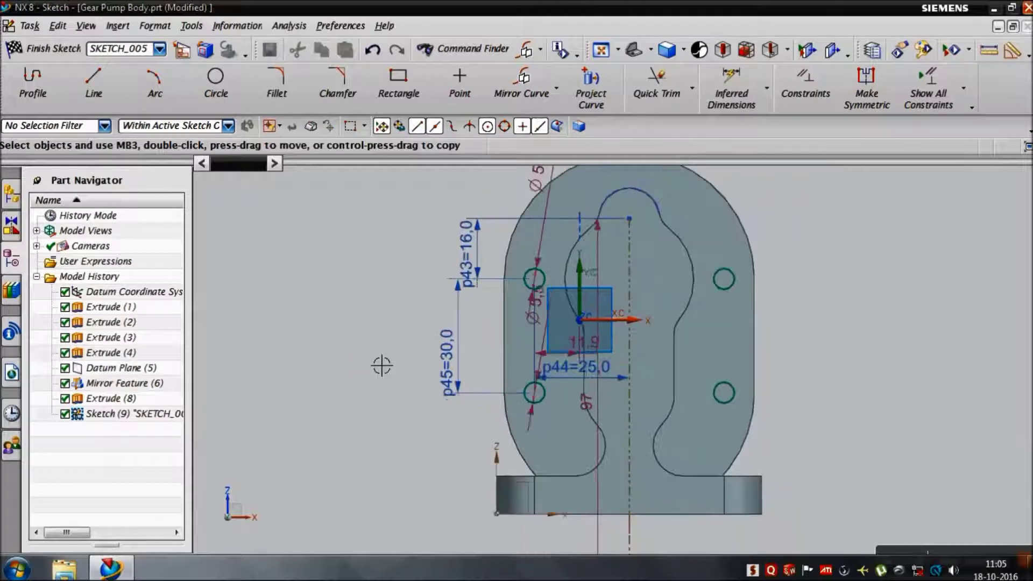
left_click(94, 82)
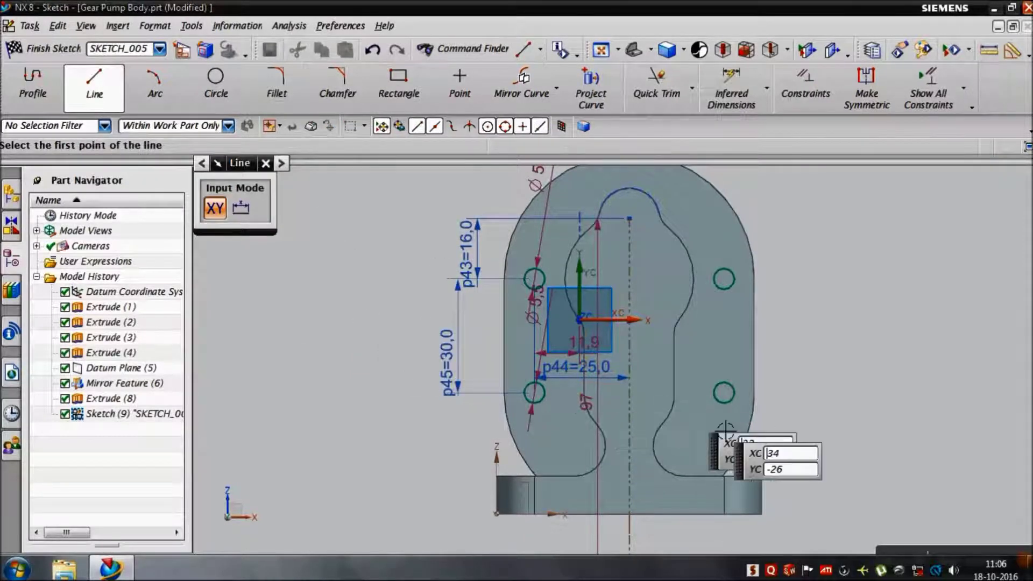
Draw a slanted line of length 57 at 137° from the centreline
left_click(629, 393)
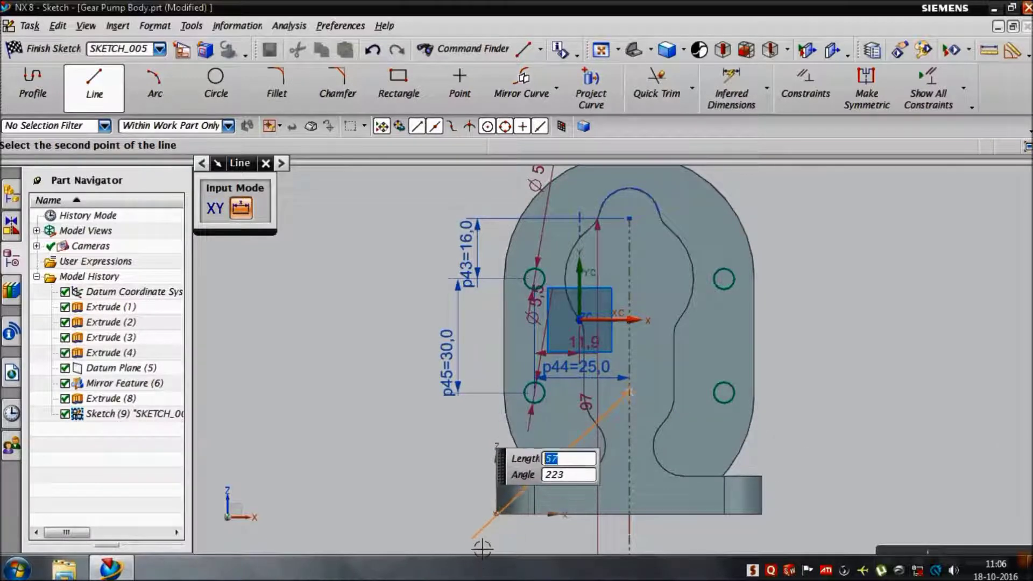
key("Escape")
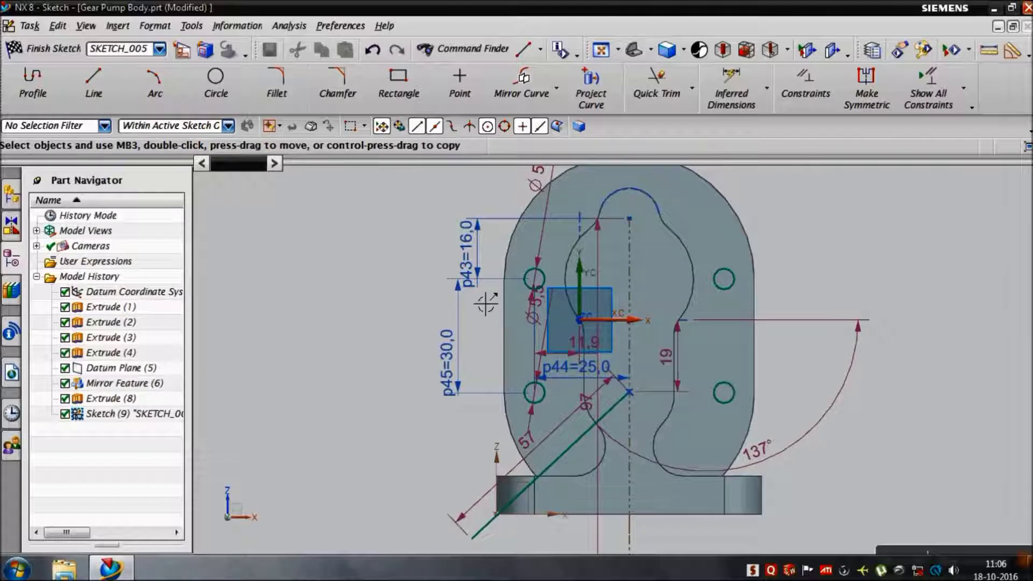
left_click(177, 89)
left_click(244, 207)
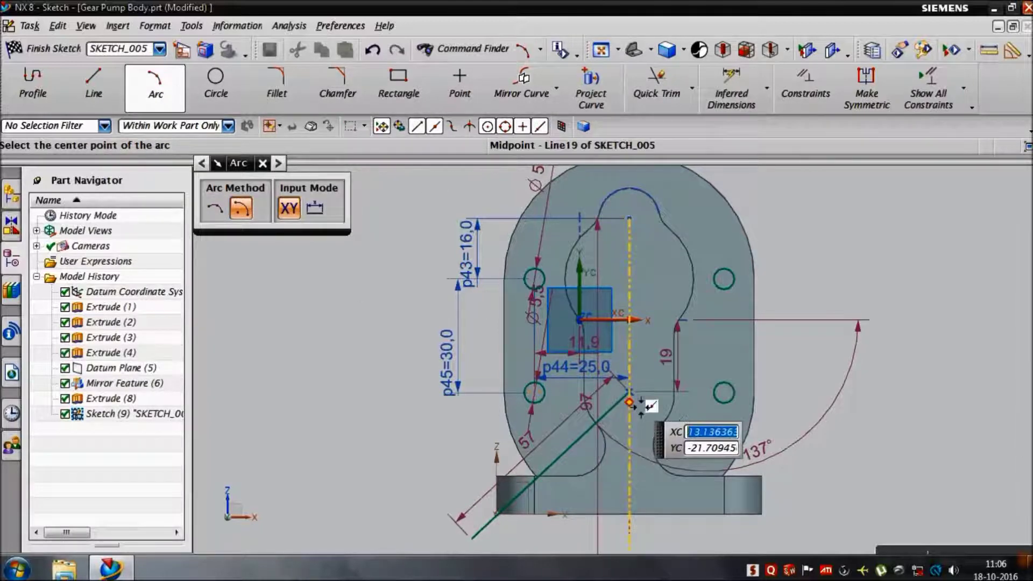
Draw an arc centred on the line's end from the lower-left to lower-right bolt hole
left_click(630, 392)
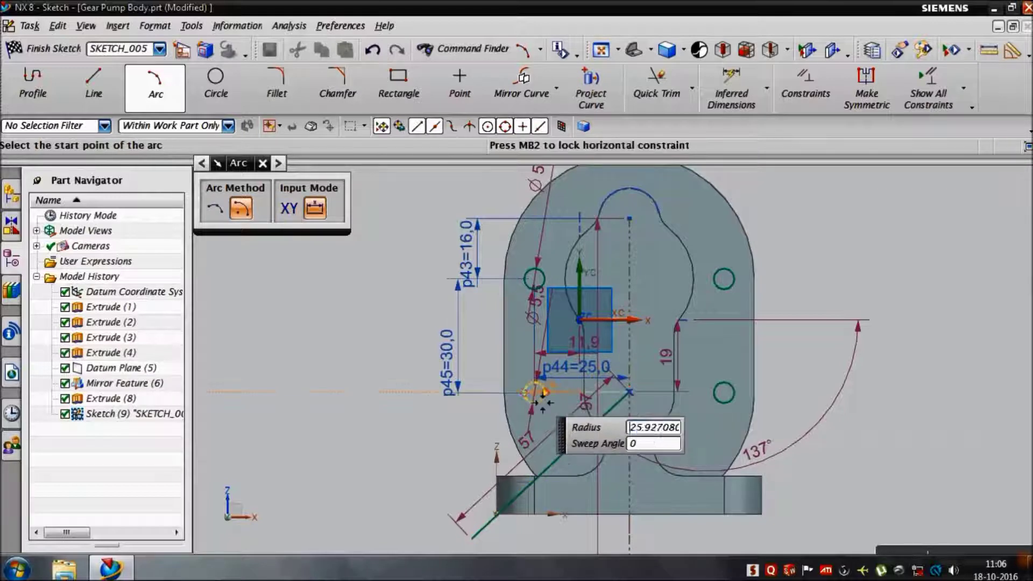
left_click(538, 396)
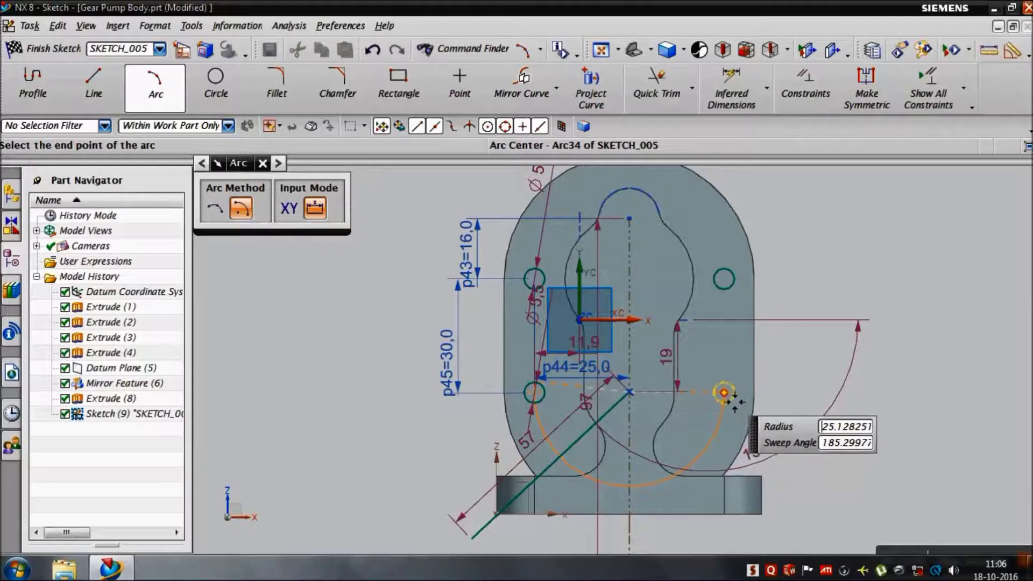
scroll(734, 404, "down", 5)
scroll(735, 407, "up", 3)
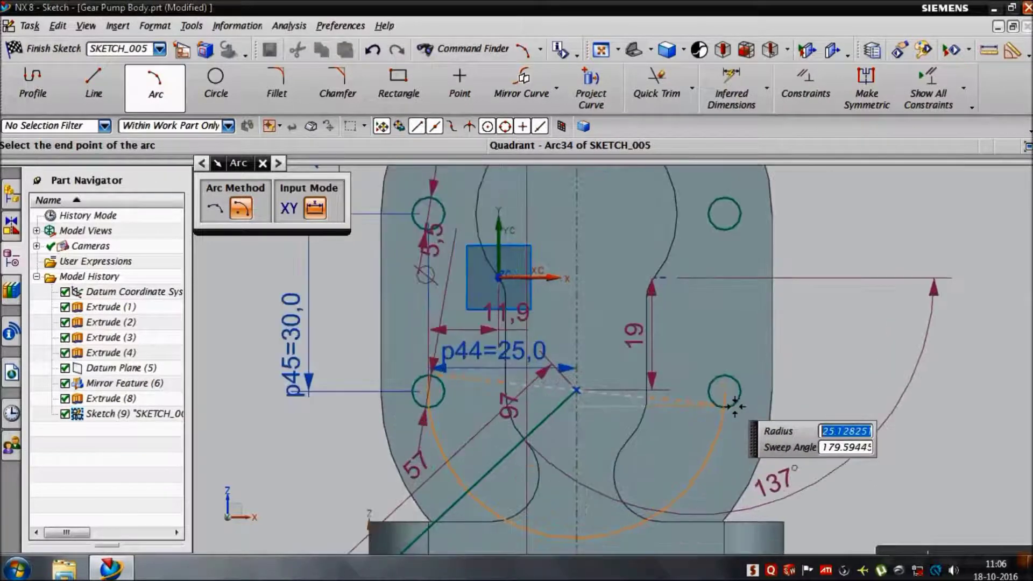
scroll(735, 406, "up", 2)
left_click(734, 404)
scroll(735, 404, "down", 2)
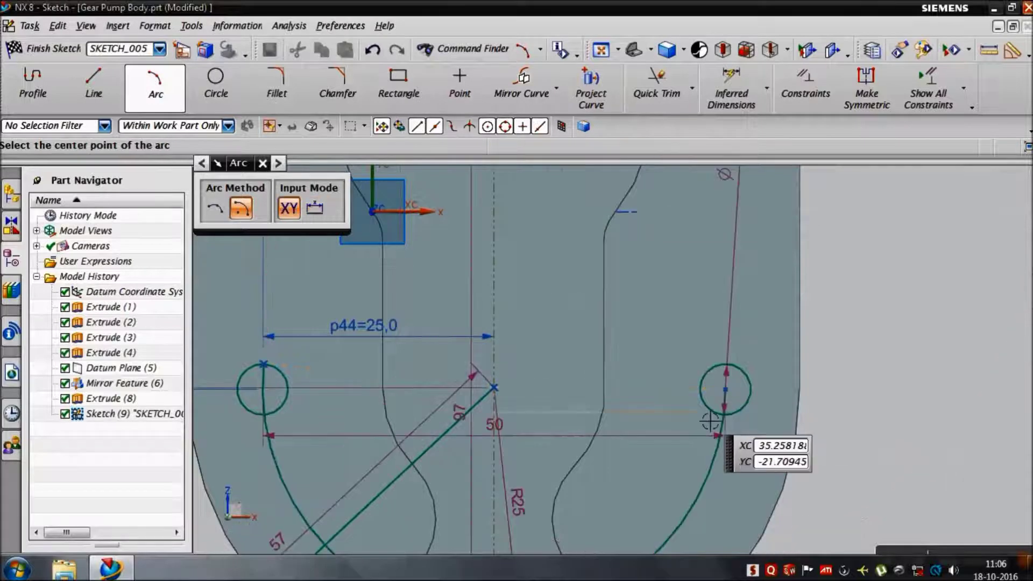
scroll(586, 452, "down", 3)
key("Escape")
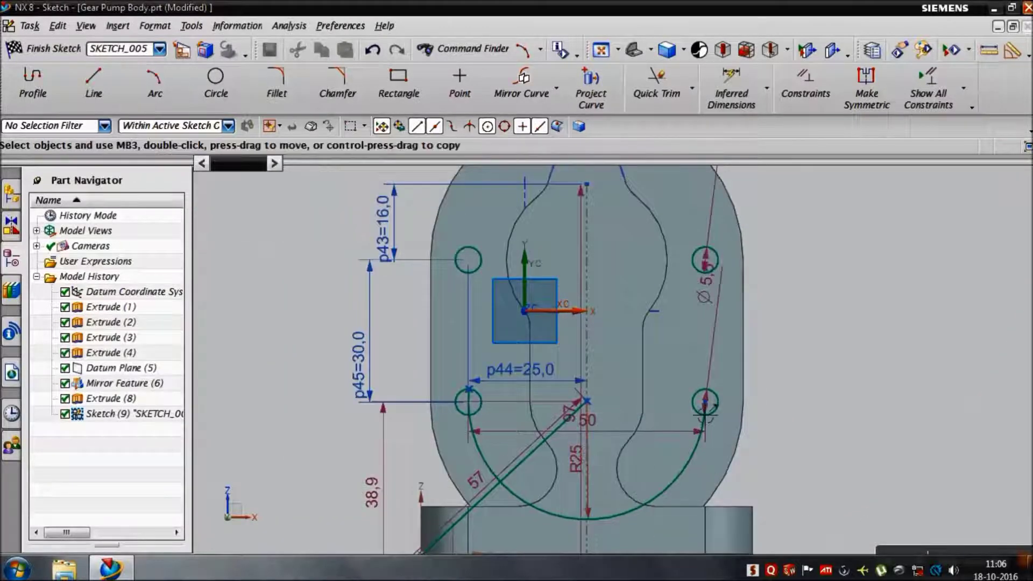
left_click(732, 86)
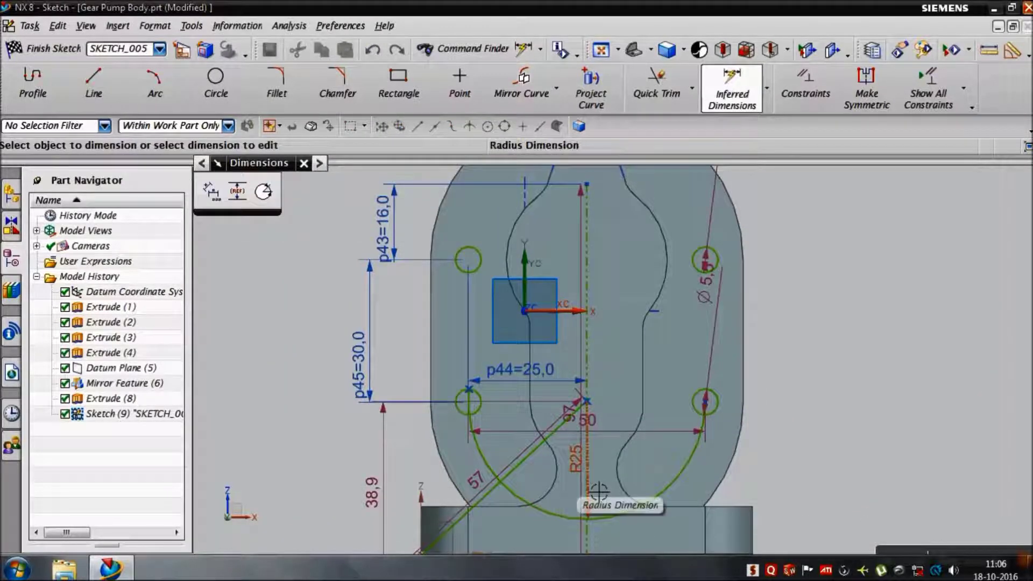
Dimension the angle between the vertical centreline and the slanted line as 45°
left_click(600, 383)
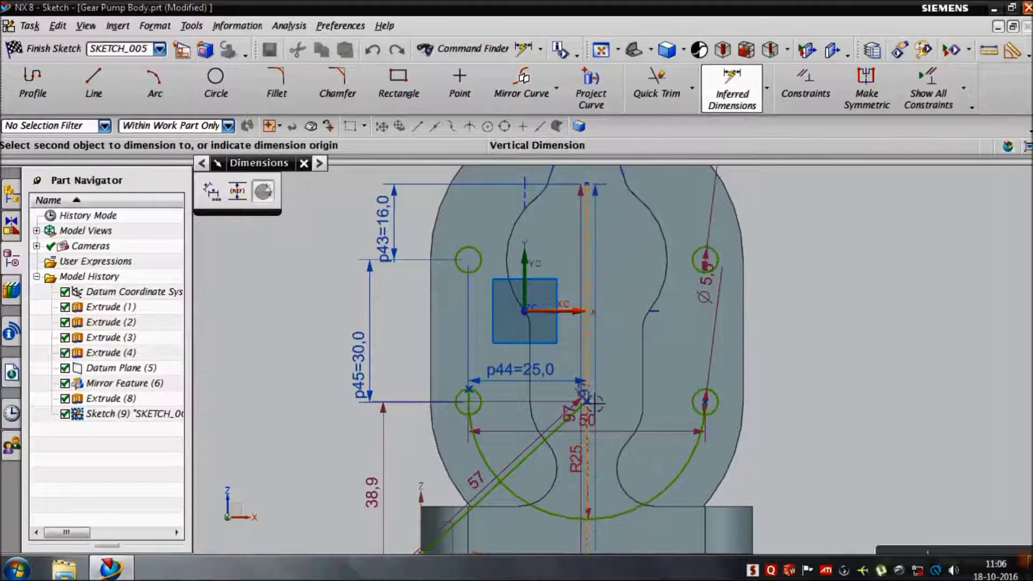
left_click(565, 458)
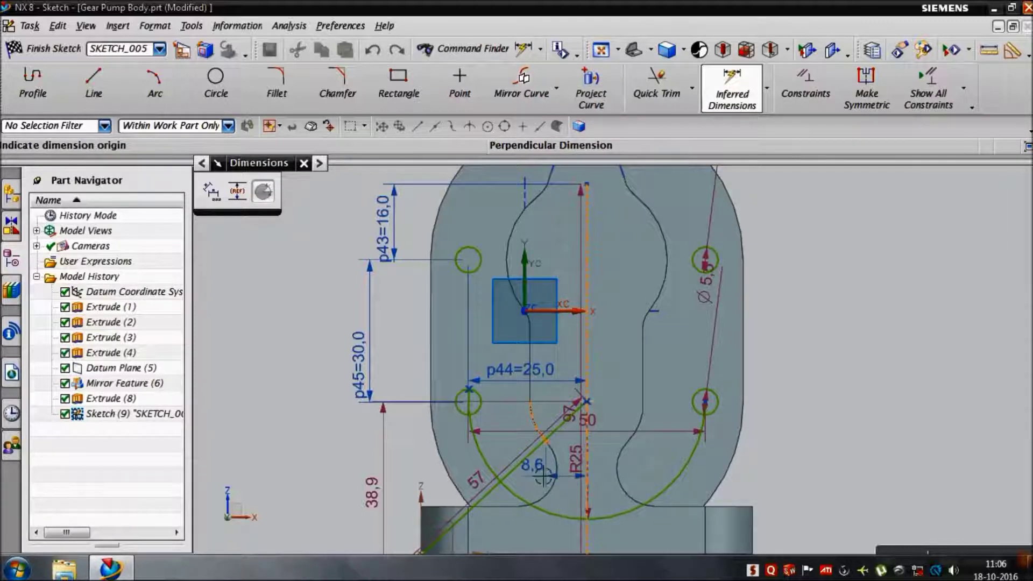
key("Escape")
left_click(588, 380)
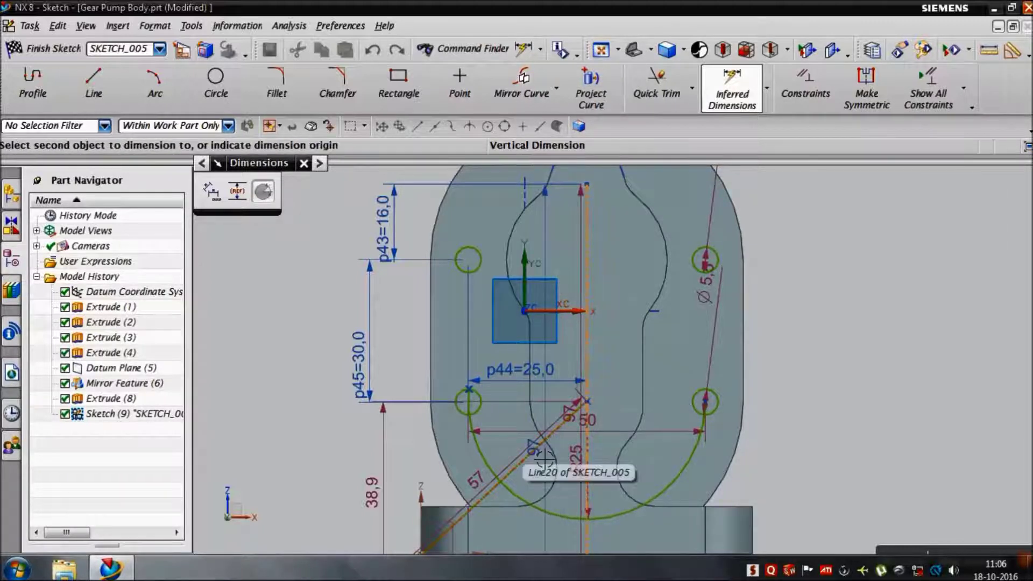
left_click(544, 459)
left_click(554, 479)
type("45")
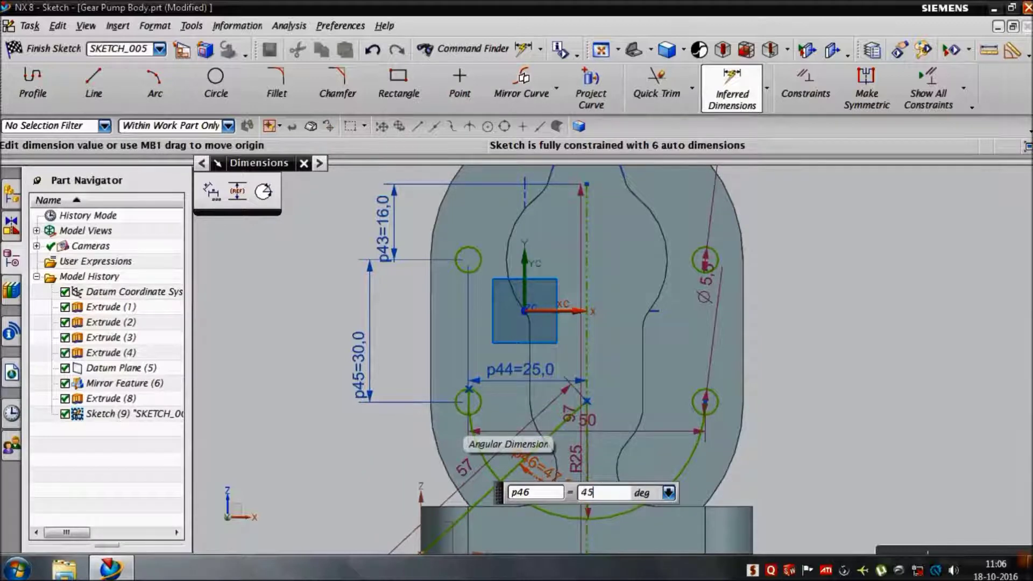
key("Return")
scroll(636, 390, "down", 1)
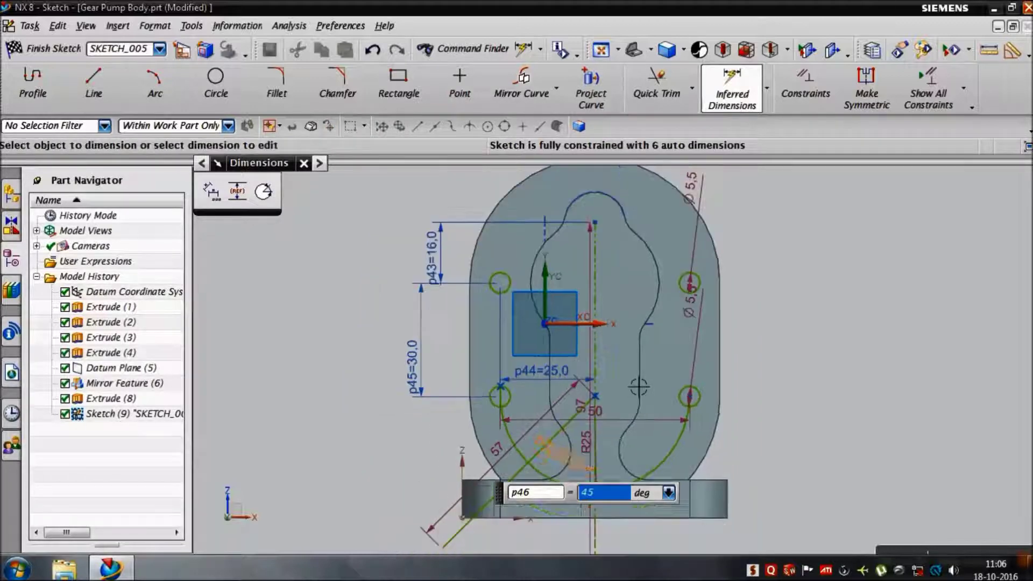
key("Escape")
right_click(536, 484)
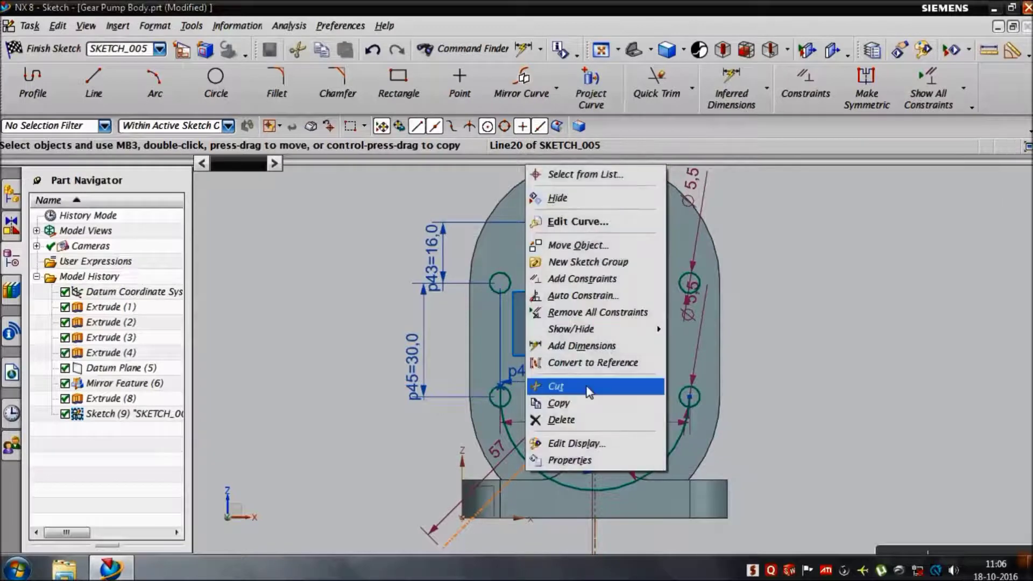
Convert the slanted line and R25 arc to reference geometry
left_click(592, 362)
right_click(573, 484)
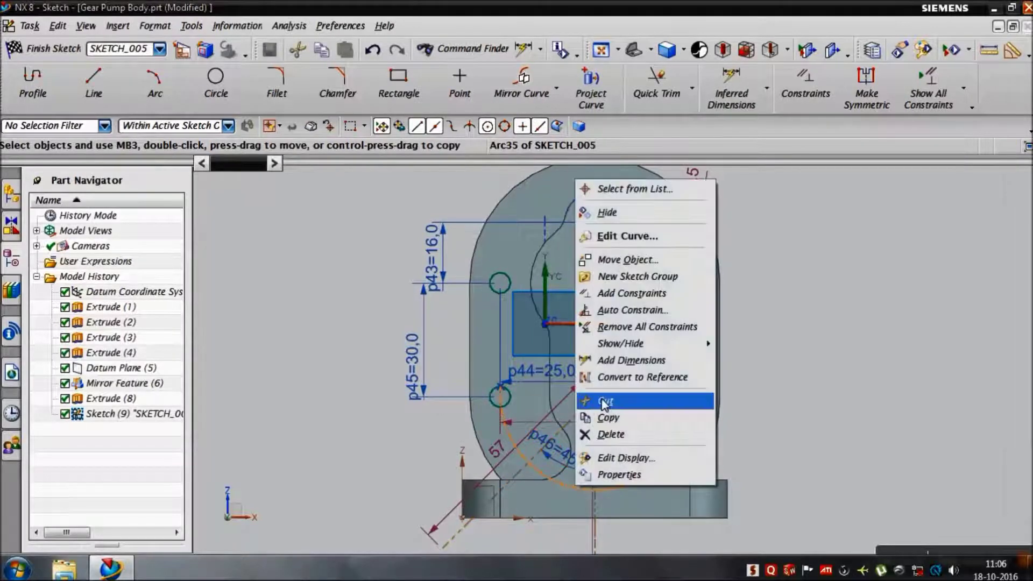
scroll(534, 471, "up", 2)
scroll(534, 470, "up", 2)
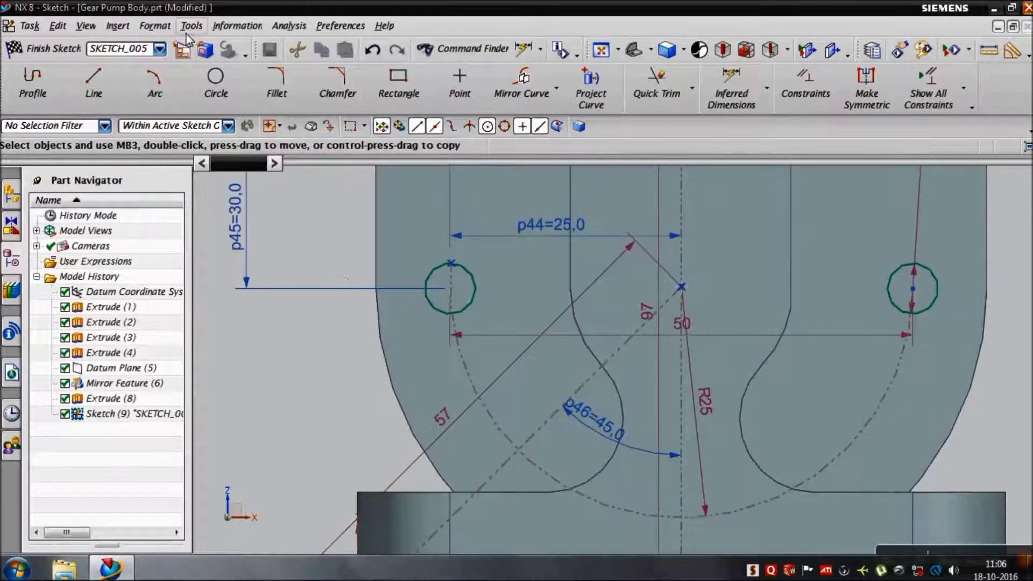
Add a 5.5 mm circle where the line meets the arc and finish the sketch
left_click(216, 83)
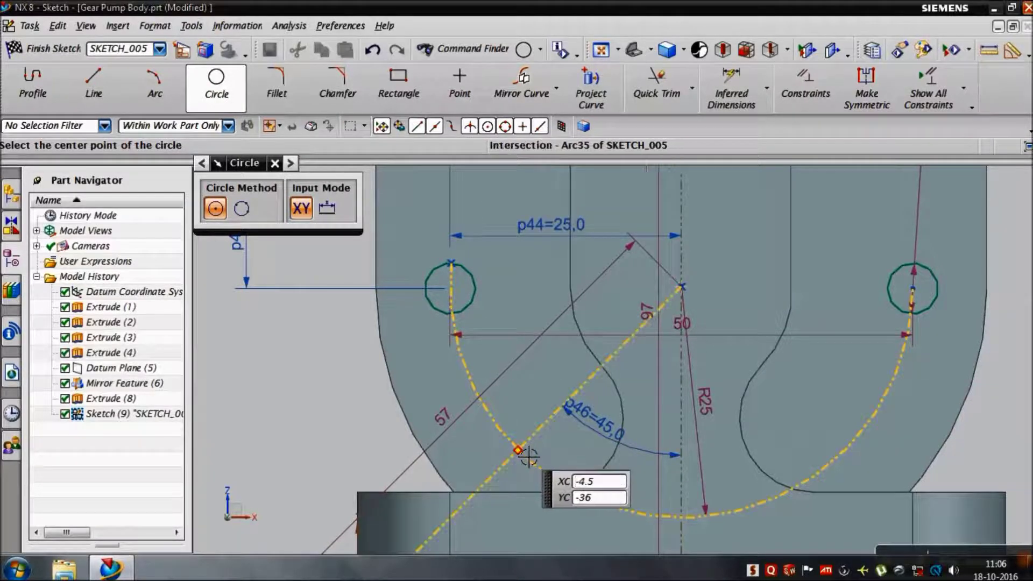
left_click(505, 461)
type("5.5")
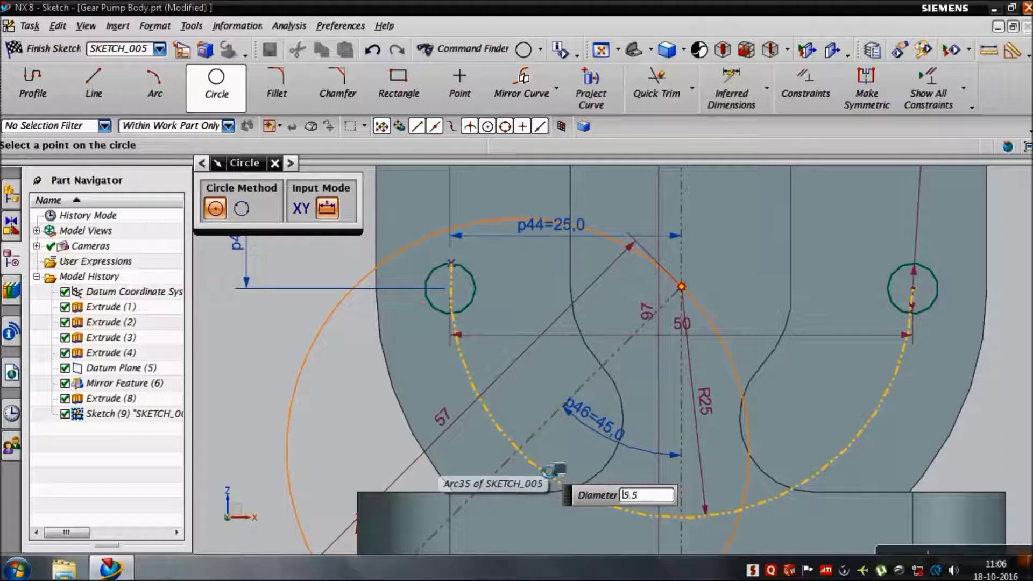
key("Return")
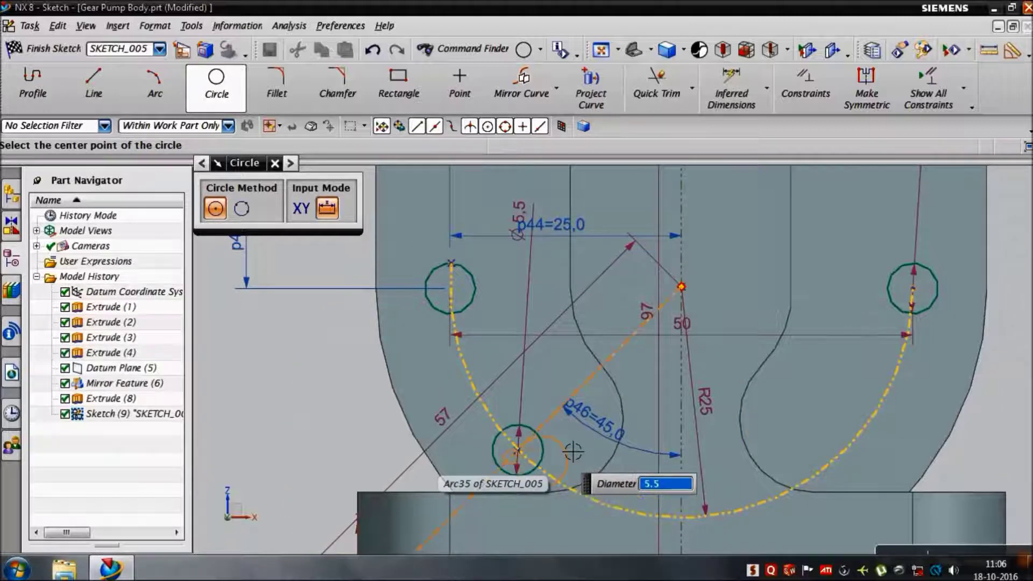
scroll(549, 384, "down", 2)
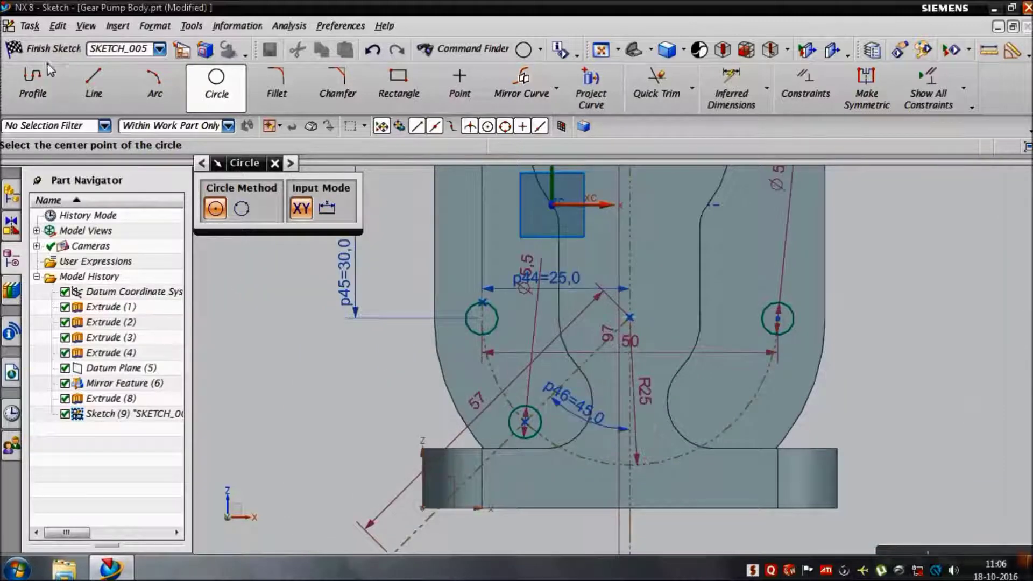
left_click(63, 51)
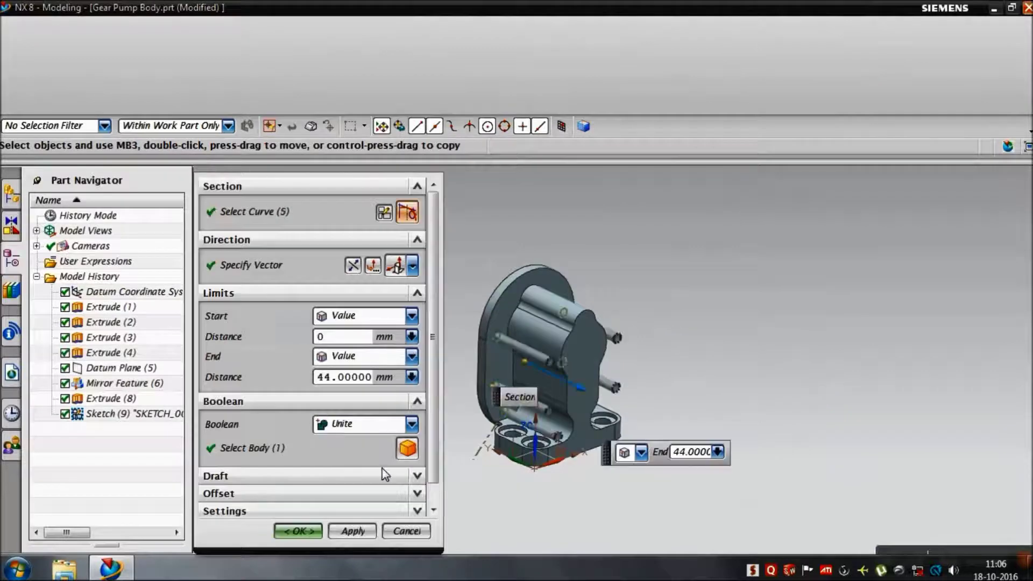
Cut the five holes 44 mm into the body with reversed direction and Subtract
left_click(353, 266)
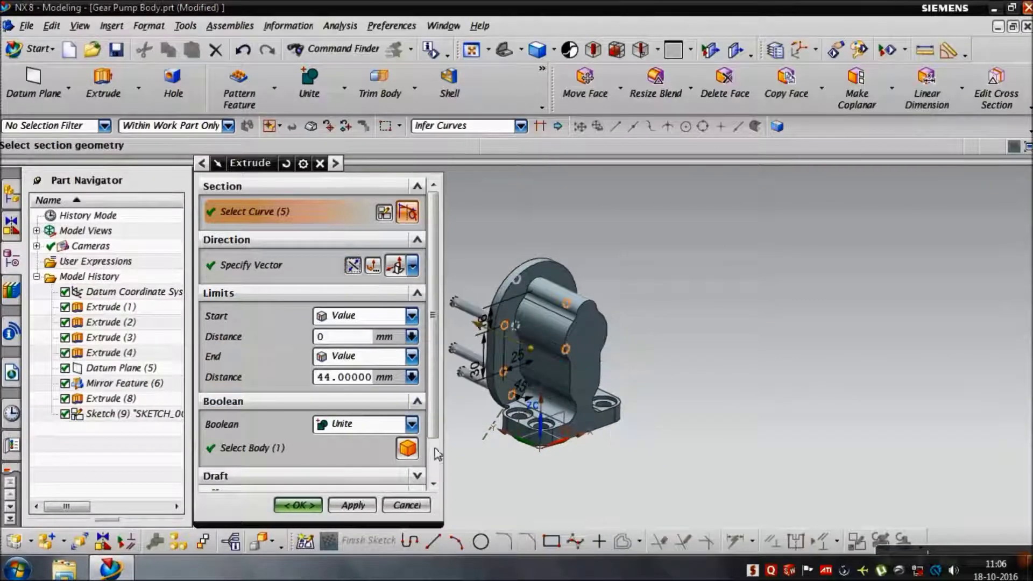
left_click(411, 424)
left_click(377, 471)
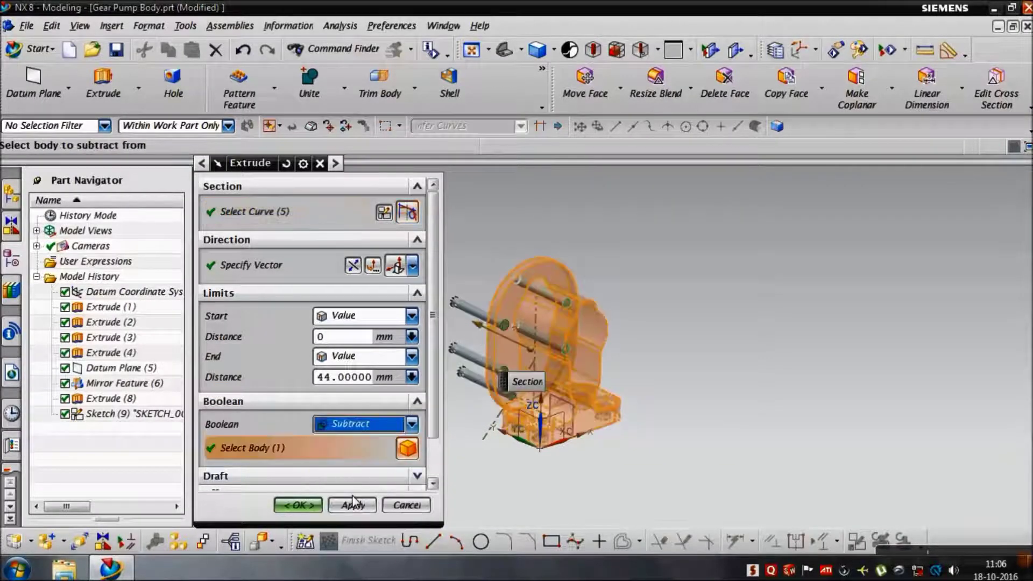
left_click(316, 505)
mouse_move(560, 470)
middle_mouse_down()
mouse_move(669, 451)
mouse_move(635, 477)
middle_mouse_up()
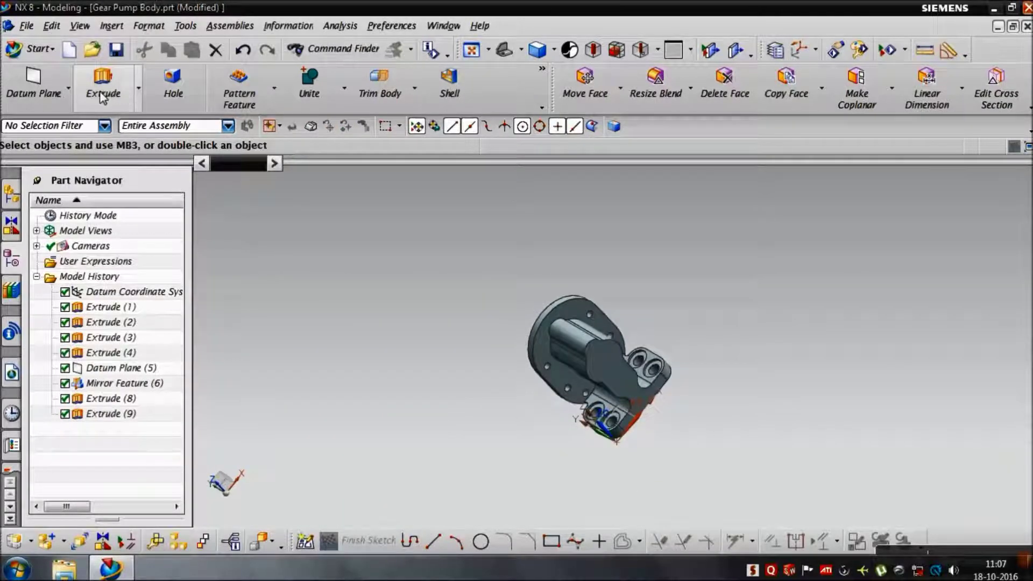
Start a new sketch on the body's flat flange face
left_click(103, 83)
middle_click_drag(488, 321, 535, 371)
left_click(536, 371)
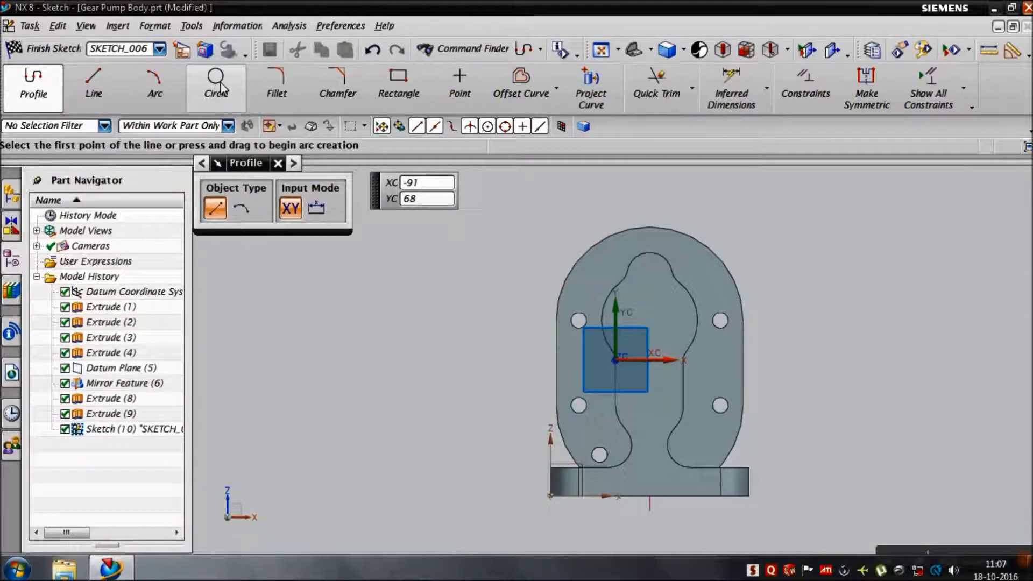
Draw a 10 mm circle centred on the upper-left bolt hole
left_click(221, 89)
scroll(526, 272, "down", 1)
scroll(624, 371, "down", 2)
scroll(631, 370, "down", 2)
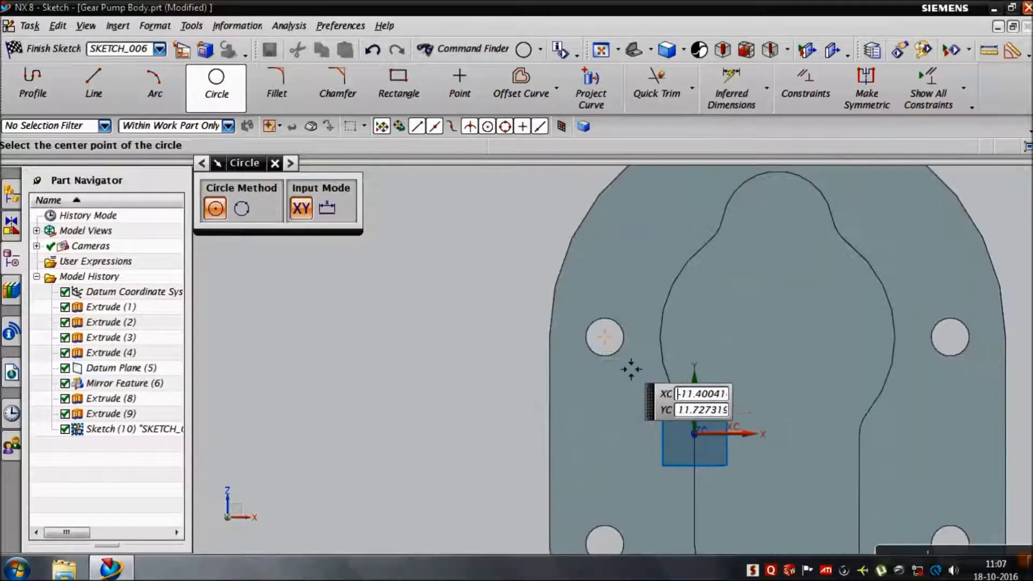
left_click(616, 347)
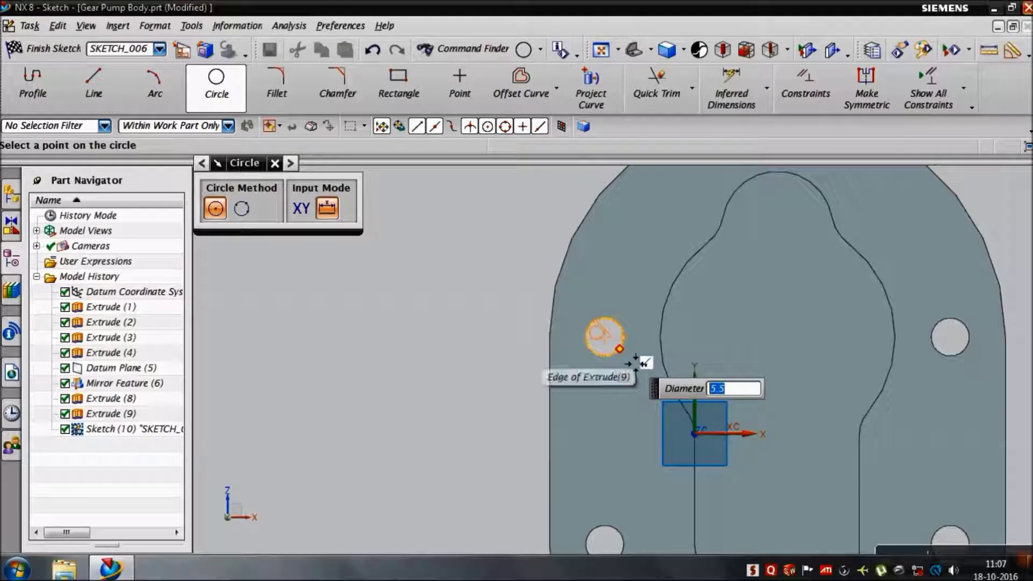
type("10")
key("Return")
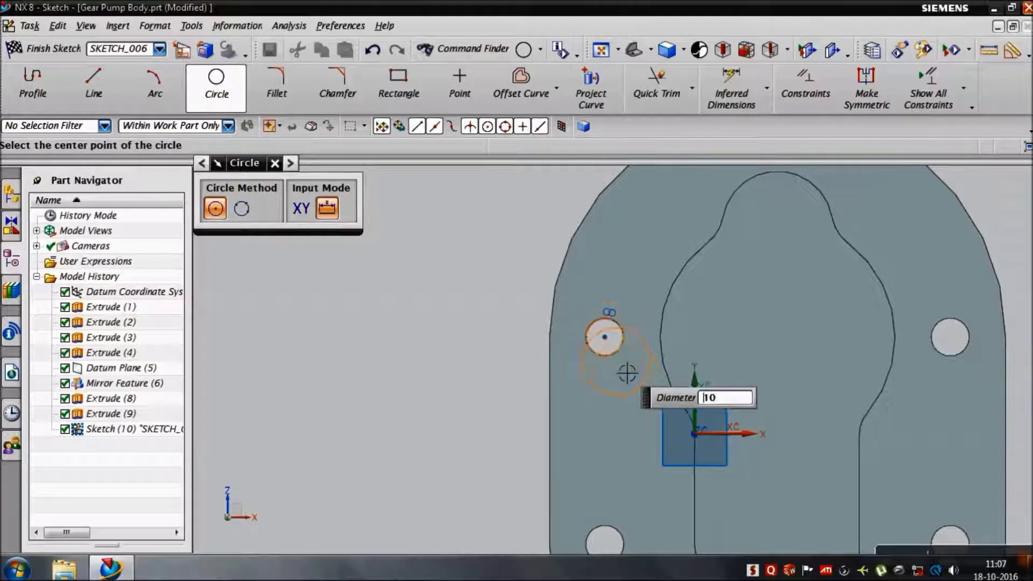
left_click(625, 350)
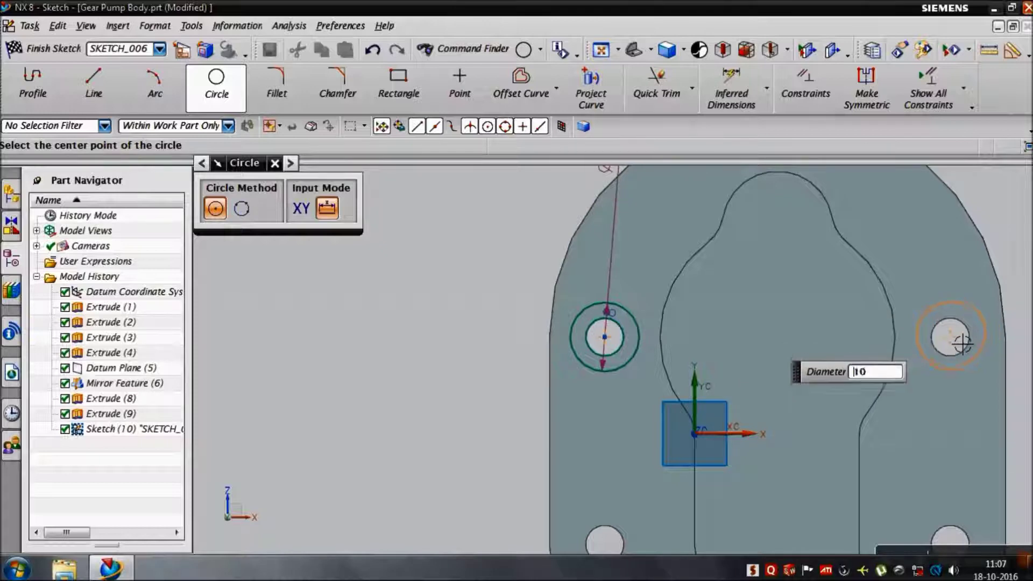
Add 10 mm circles on the right, lower-left and lower-right bolt holes
left_click(960, 349)
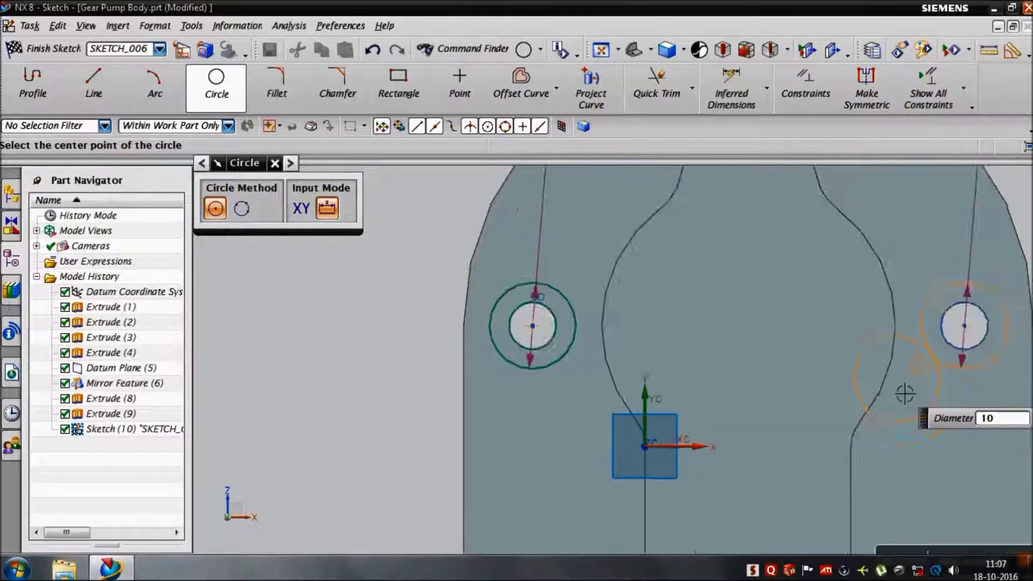
scroll(726, 485, "up", 2)
scroll(660, 500, "down", 5)
scroll(622, 490, "up", 3)
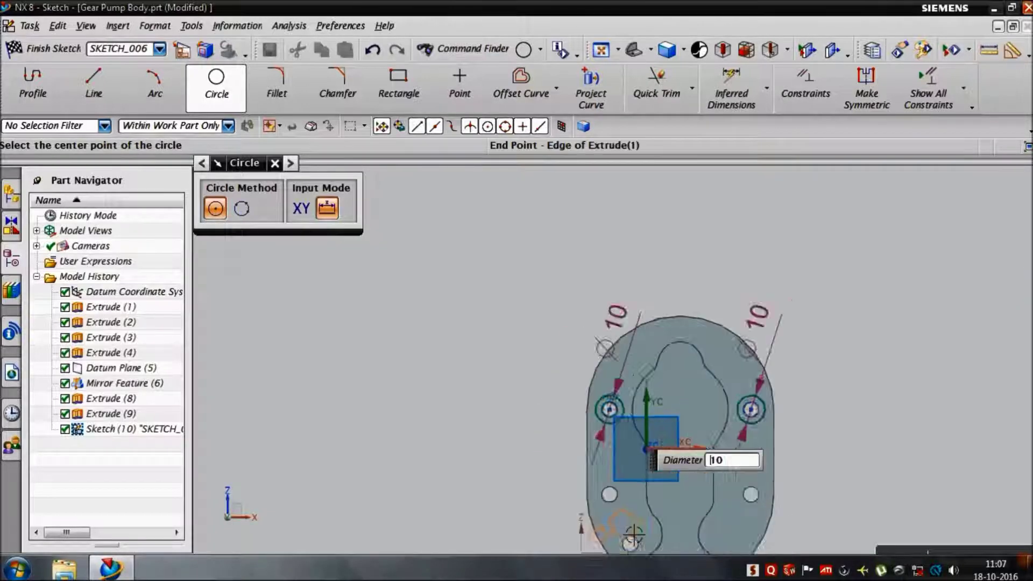
scroll(614, 533, "up", 3)
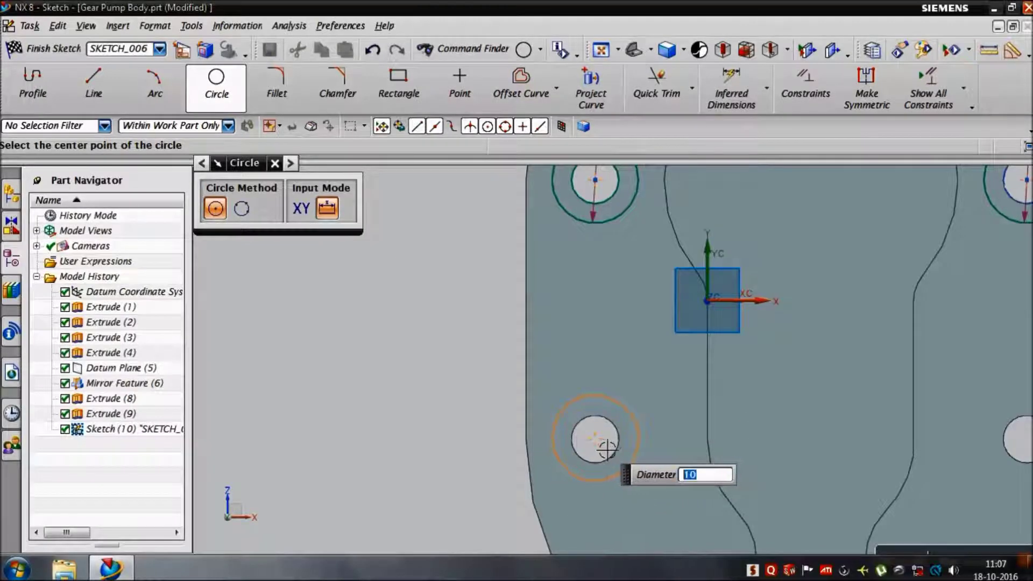
left_click(606, 452)
scroll(607, 452, "down", 3)
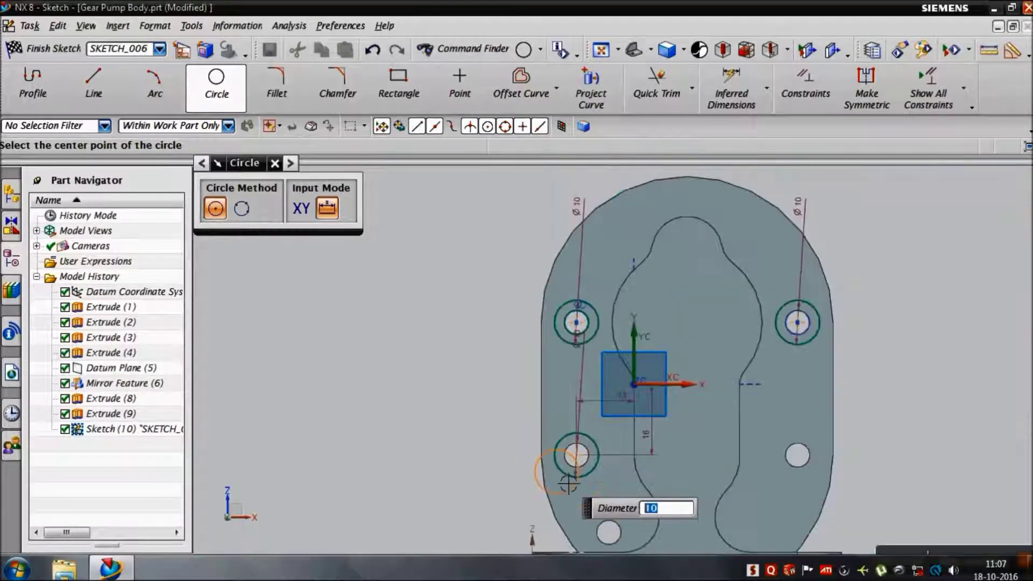
scroll(853, 495, "up", 3)
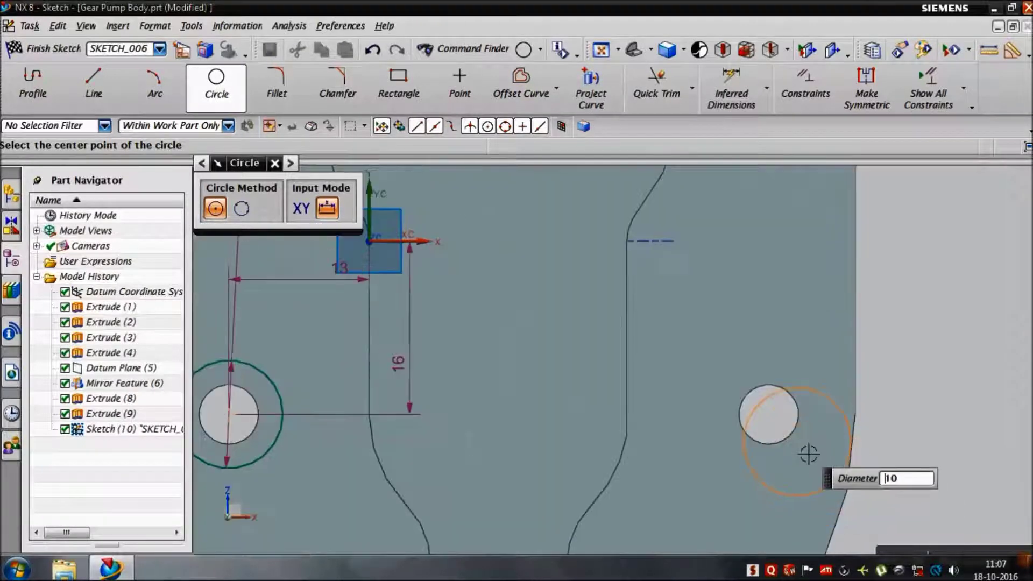
left_click(790, 422)
scroll(819, 434, "up", 3)
scroll(821, 436, "down", 4)
scroll(822, 437, "down", 3)
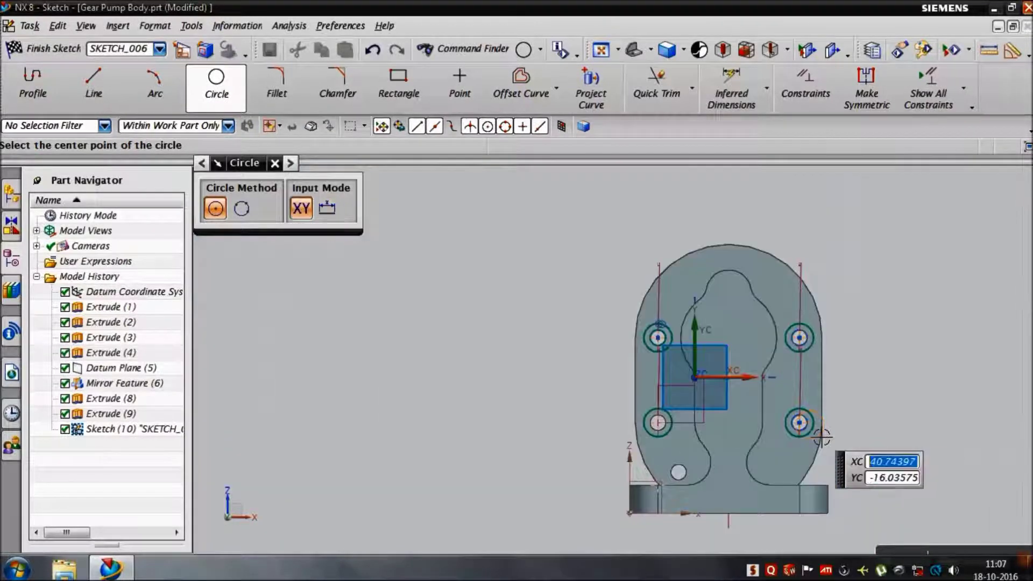
key("Escape")
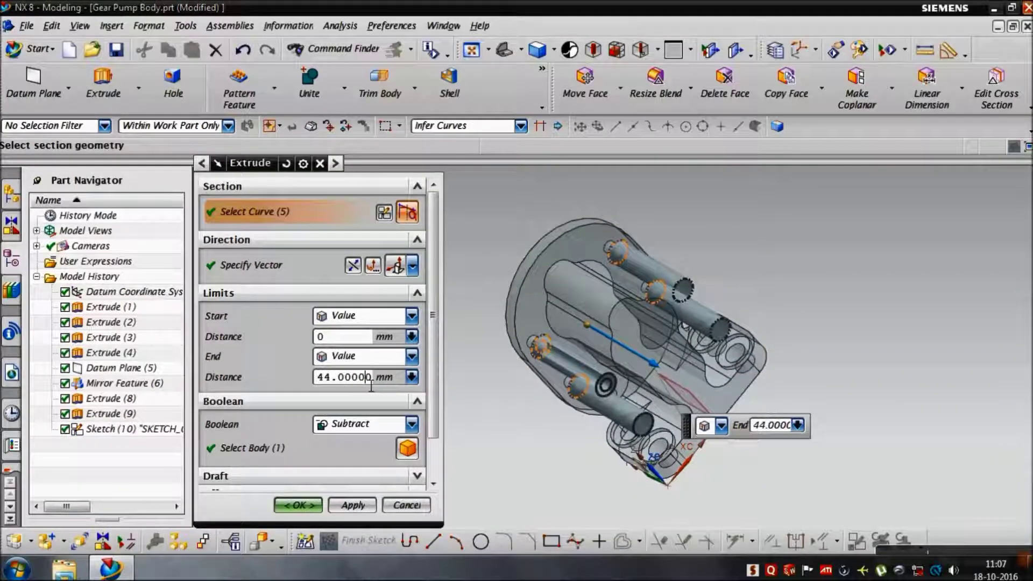
Cut the four 10 mm circles 2 mm into the body as counterbores
type("2")
key("Return")
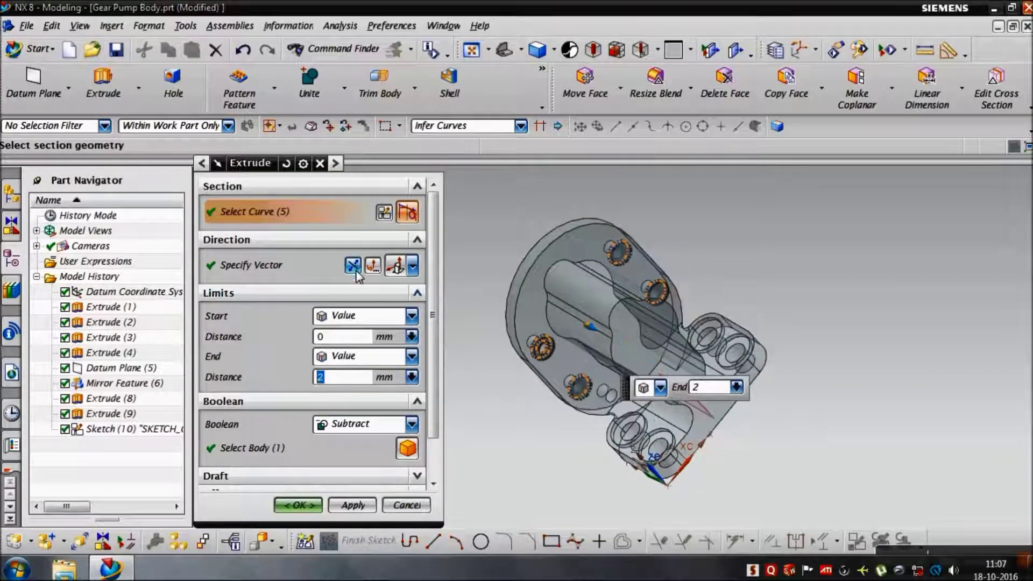
left_click(354, 271)
left_click(297, 505)
Start a new sketch on the body's front planar face
mouse_move(443, 461)
middle_mouse_down()
mouse_move(489, 424)
mouse_move(443, 463)
mouse_move(406, 423)
middle_mouse_up()
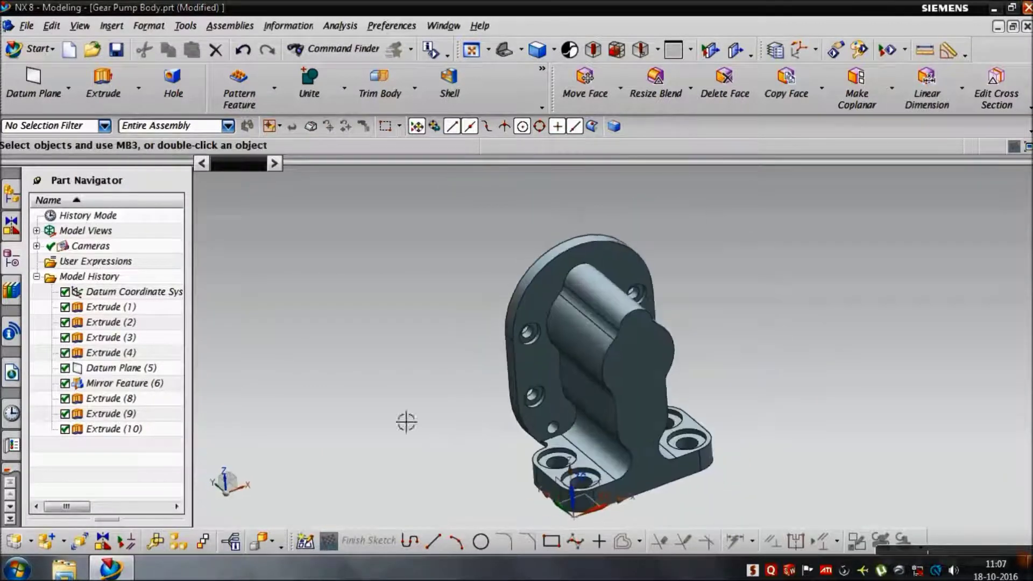
left_click(110, 97)
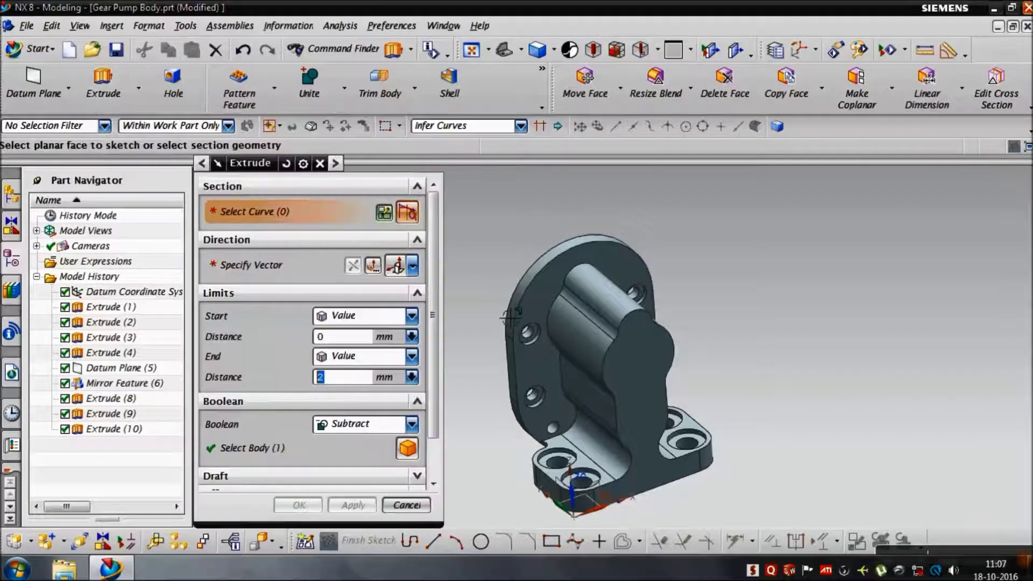
left_click(611, 382)
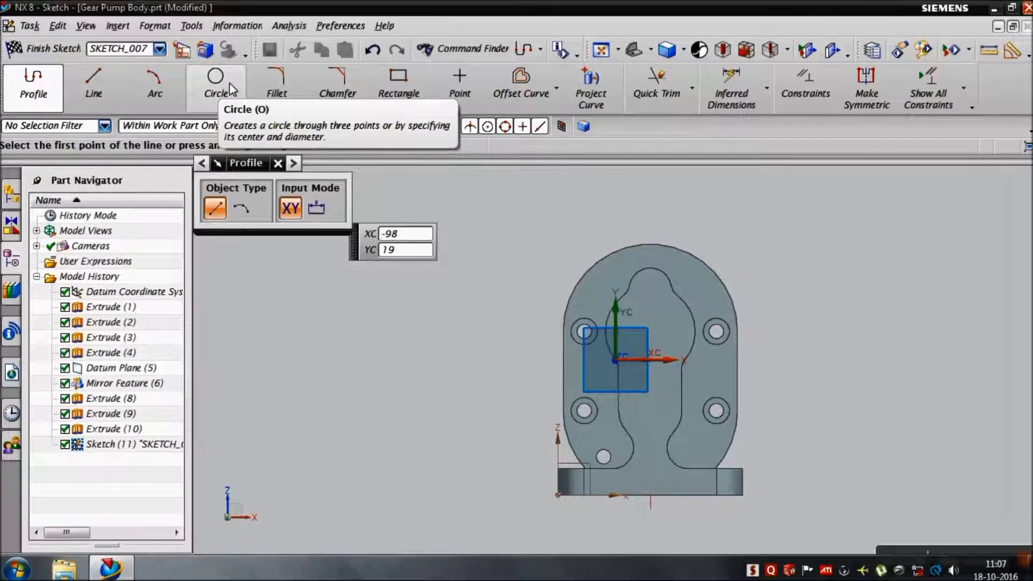
Draw a 24 mm circle centred on the bore arc's centre and finish the sketch
left_click(230, 82)
scroll(667, 347, "up", 3)
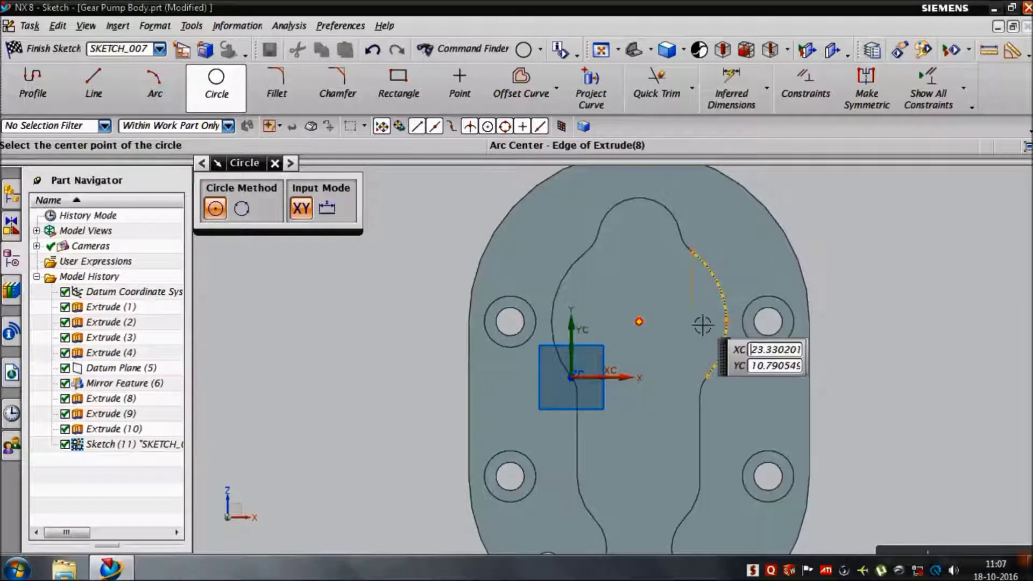
left_click(657, 332)
type("24")
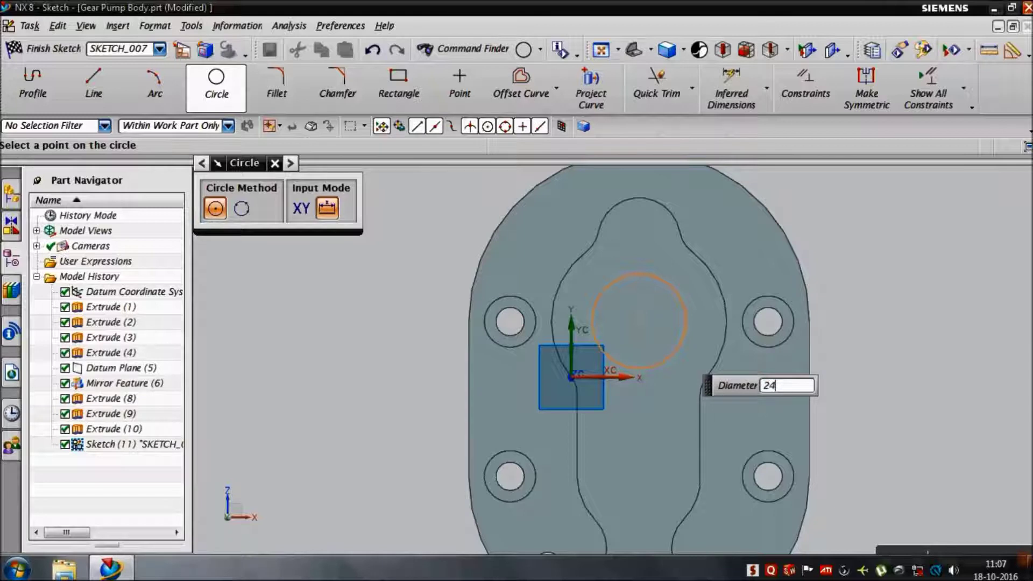
key("Return")
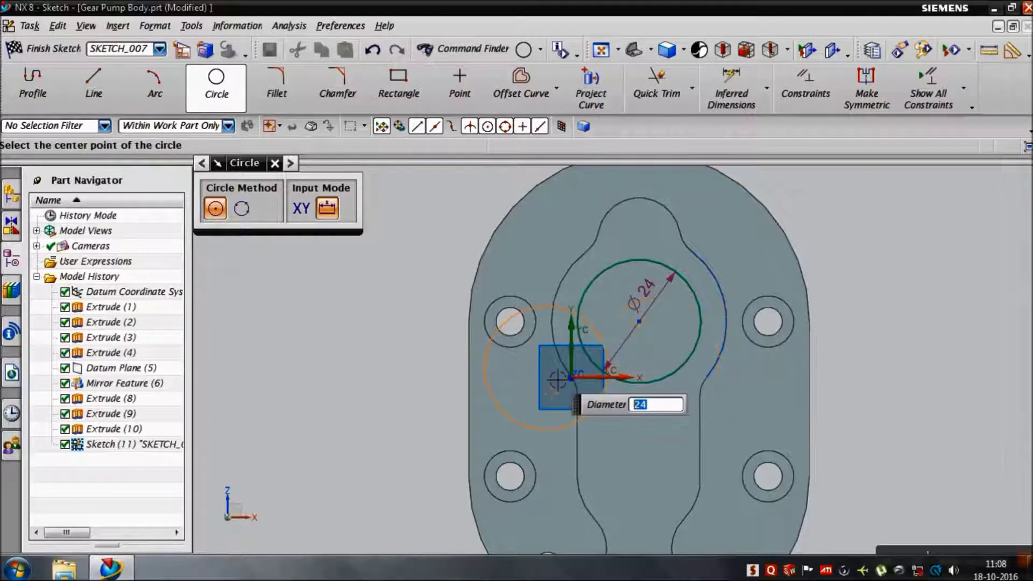
scroll(378, 343, "down", 2)
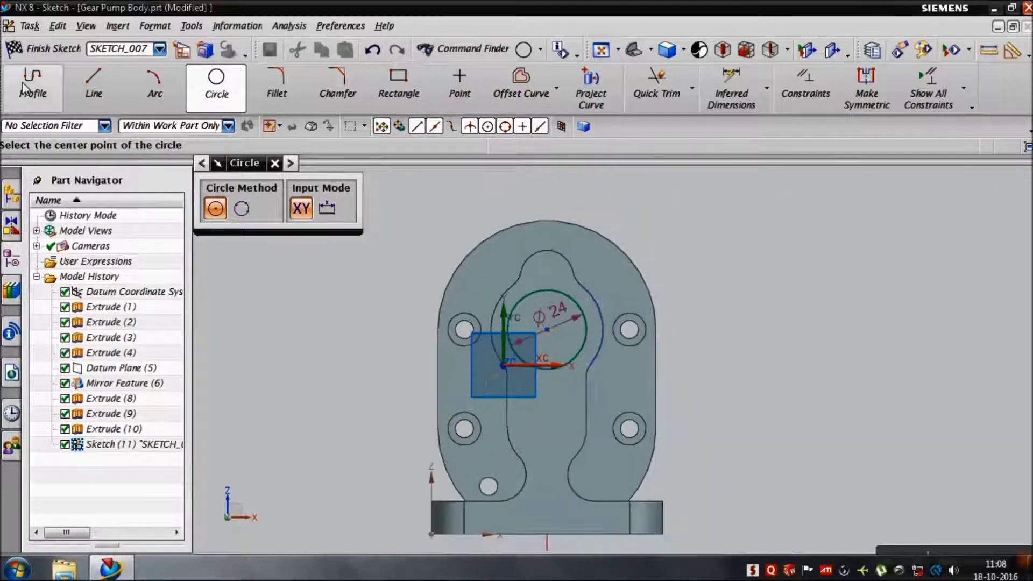
left_click(64, 50)
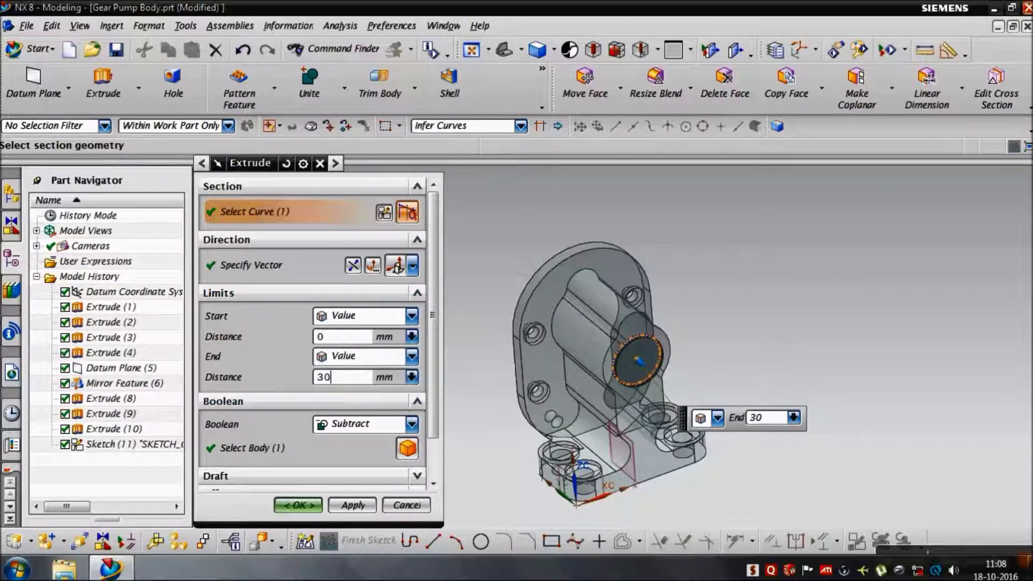
Cut the 24 mm bore 30 mm into the body with reversed direction and Subtract
key("Return")
left_click(353, 265)
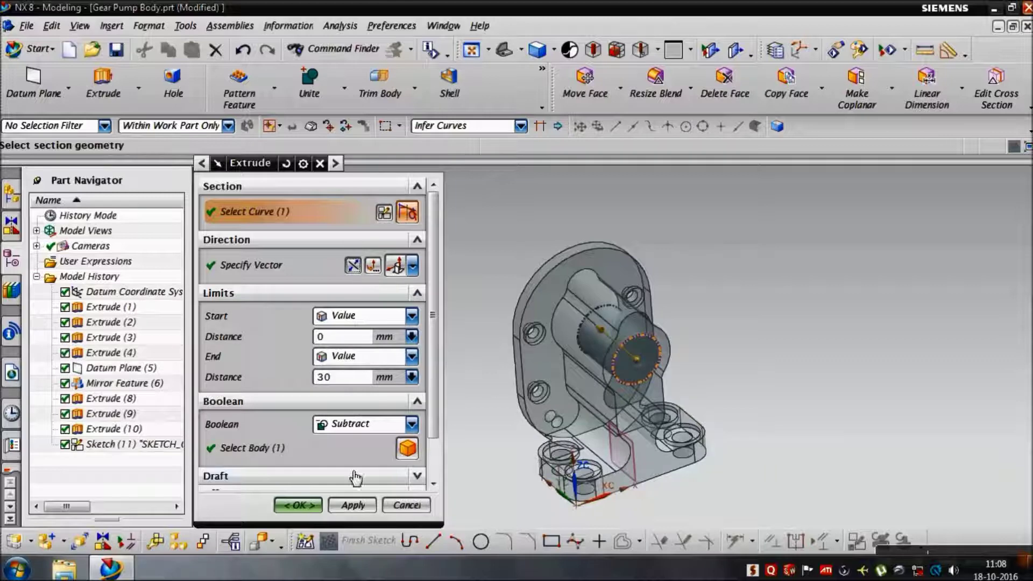
left_click(300, 505)
Orbit the model to show its back side for the next extrusion
middle_click_drag(741, 474, 910, 385)
middle_click_drag(657, 274, 559, 303)
left_click(102, 83)
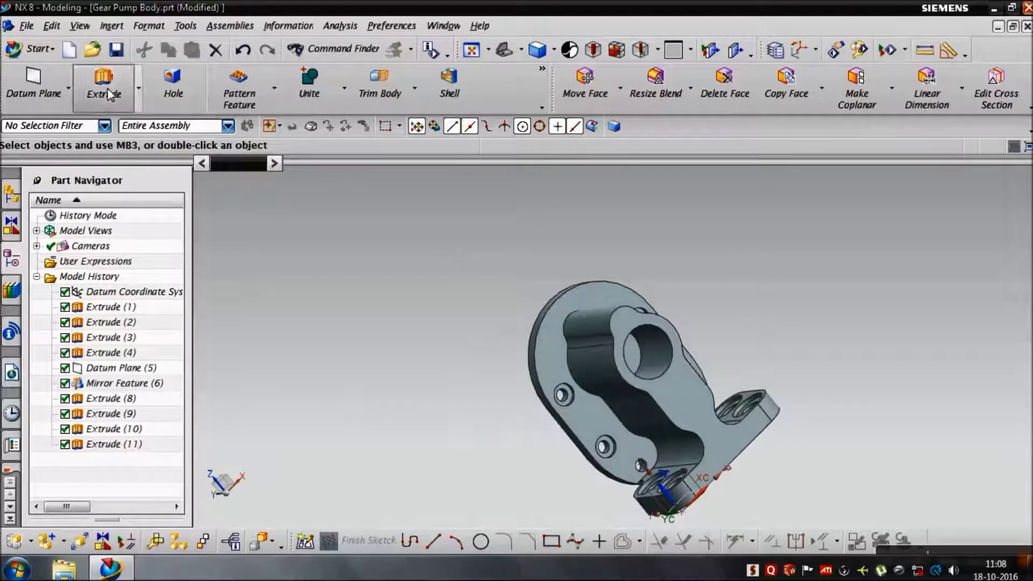
scroll(645, 366, "up", 2)
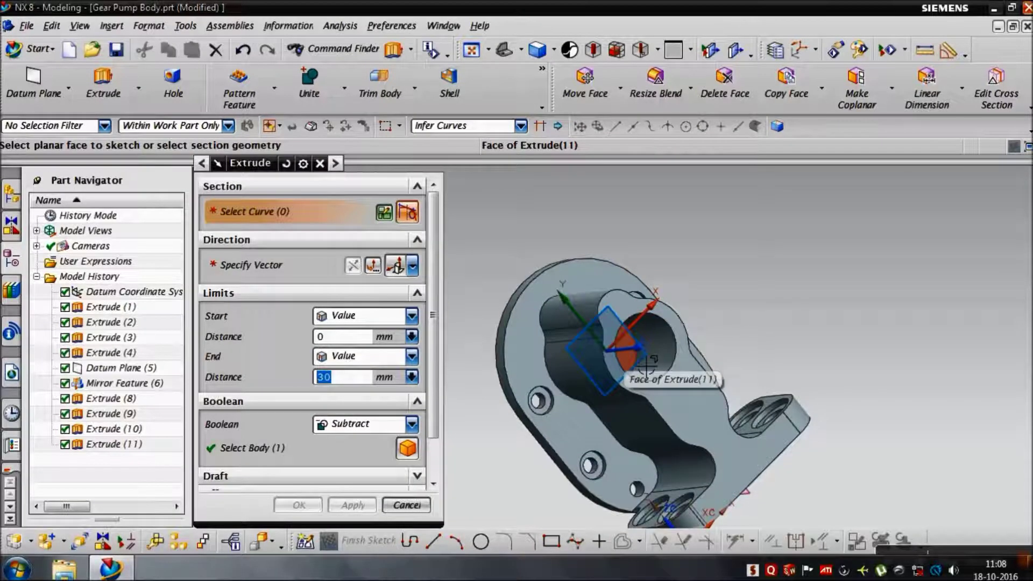
Sketch a 17.5 mm diameter circle at the origin on the bore's back face
left_click(646, 366)
left_click(216, 86)
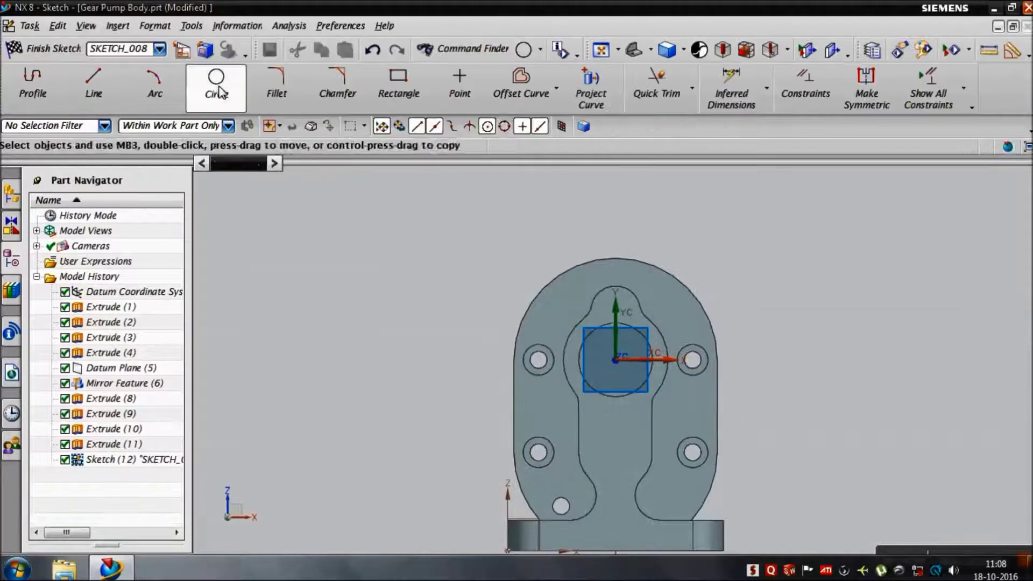
scroll(622, 365, "up", 1)
left_click(625, 373)
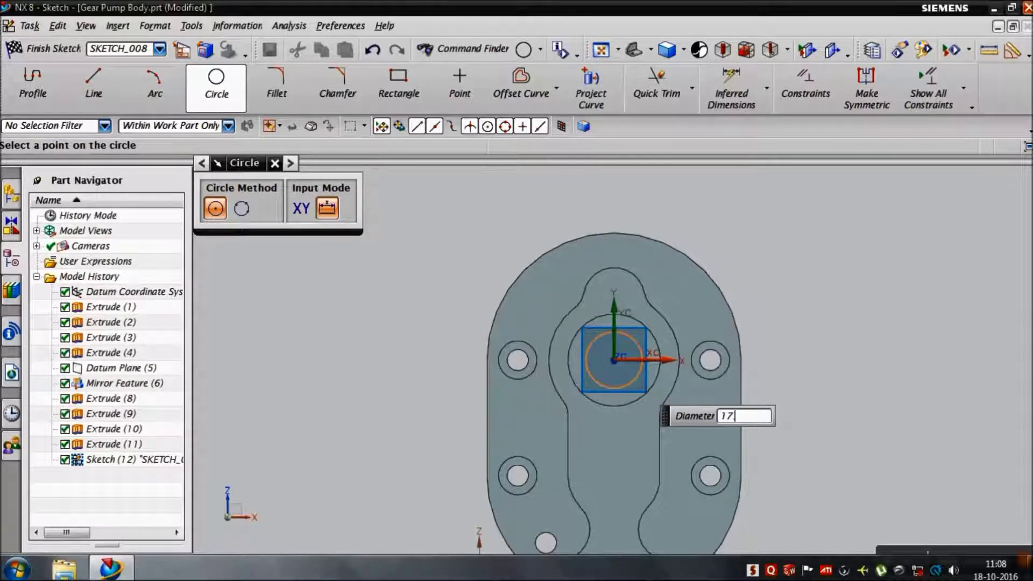
type(".5")
key("Return")
Extrude the circle 30 mm reversed into the body, subtracting the stepped bore
key("ctrl+q")
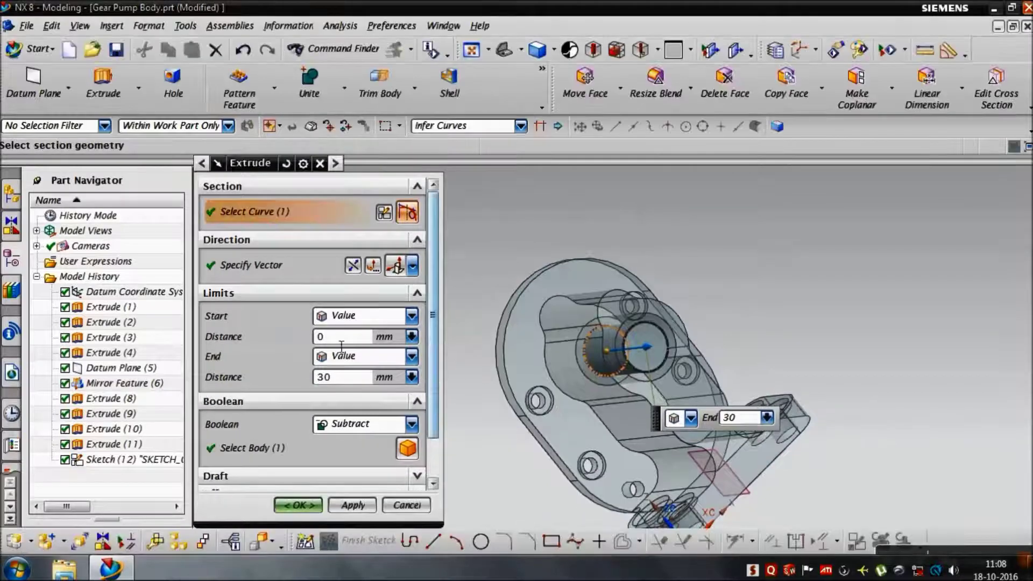
left_click(353, 265)
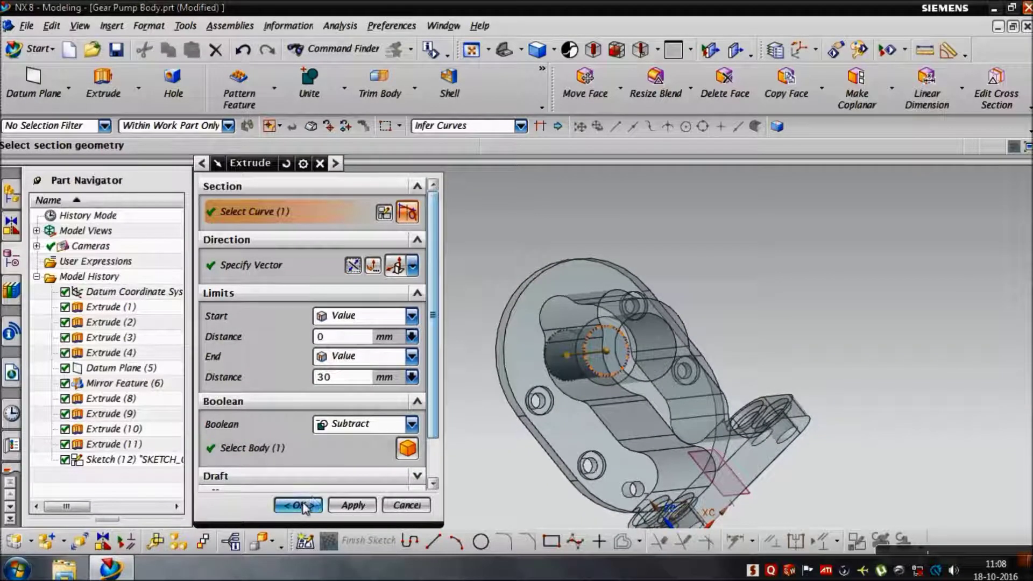
left_click(299, 506)
middle_click_drag(426, 424, 419, 363)
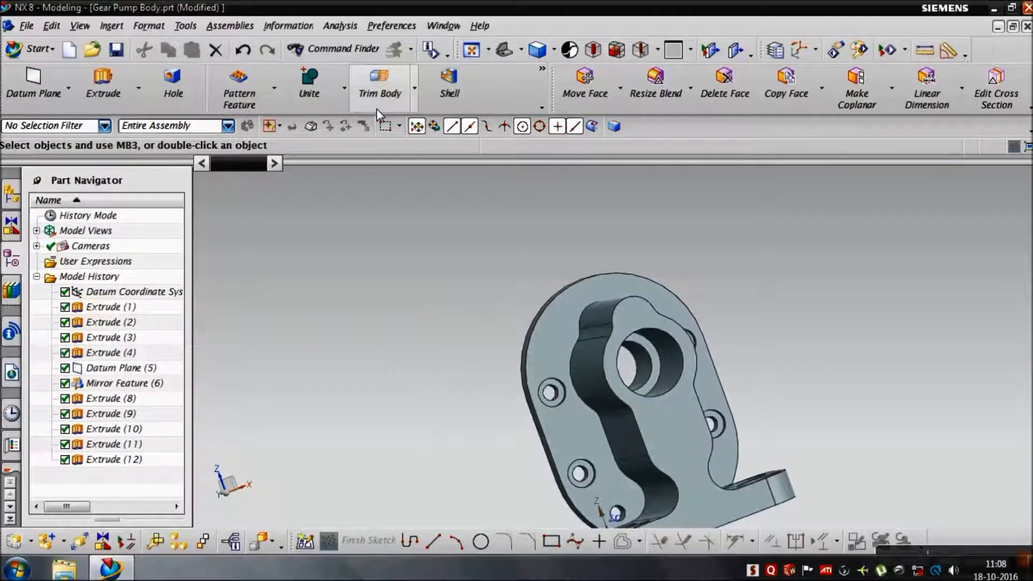
left_click(541, 105)
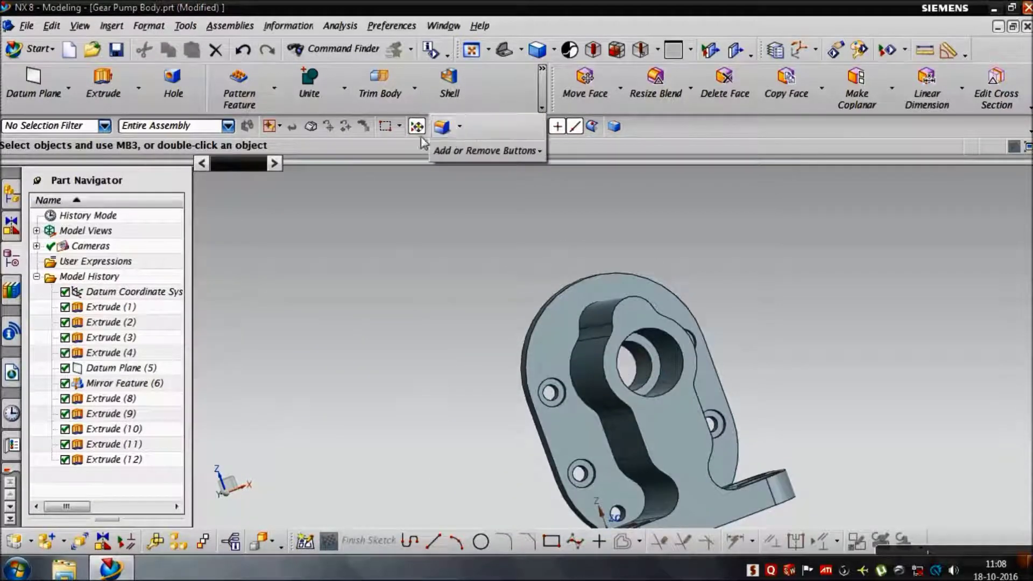
Apply an Offset and Angle chamfer, 5 mm at 45°, to the bore's inner circular edge
left_click(460, 127)
left_click(500, 148)
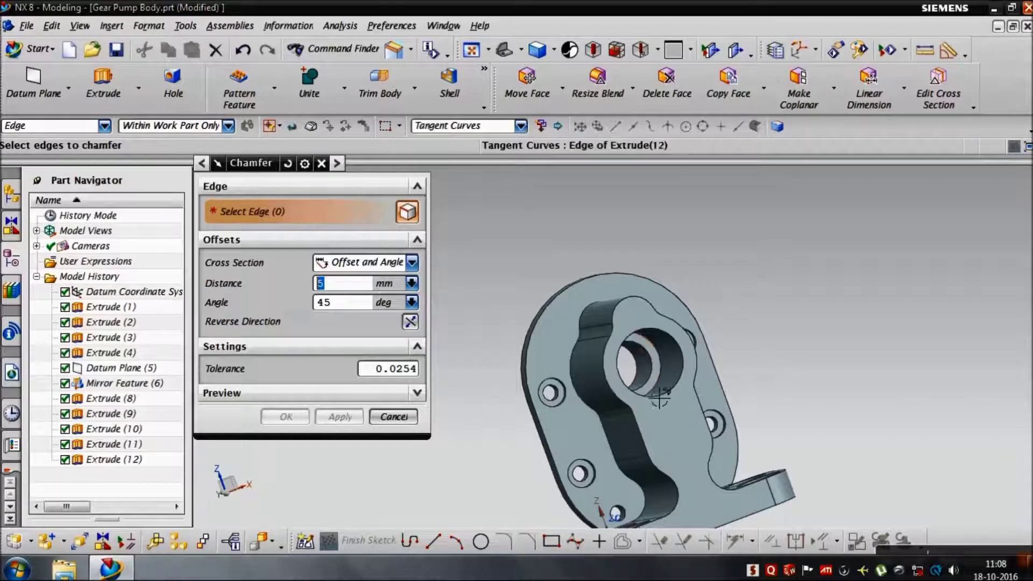
scroll(657, 379, "up", 3)
scroll(657, 379, "up", 2)
left_click(652, 374)
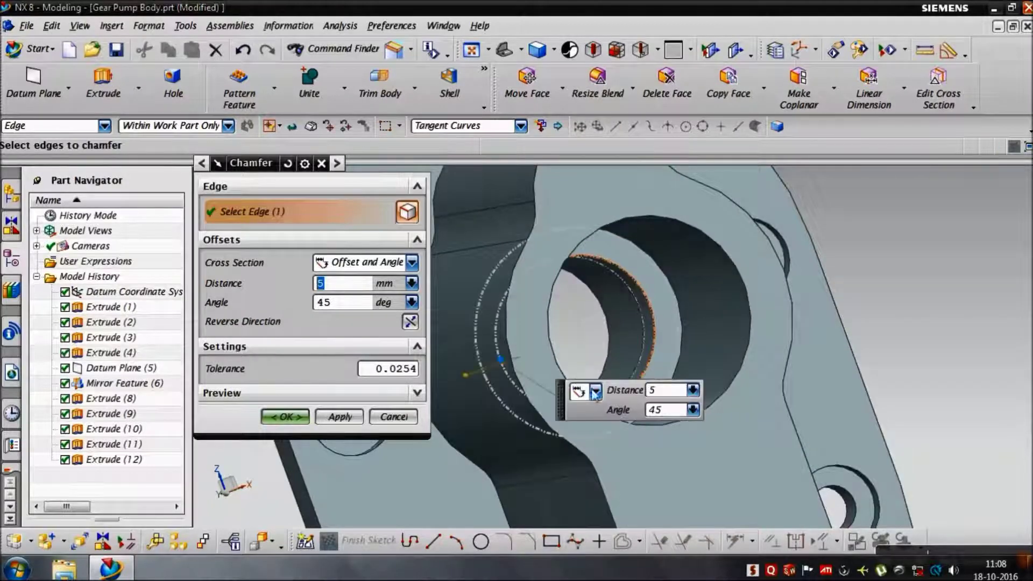
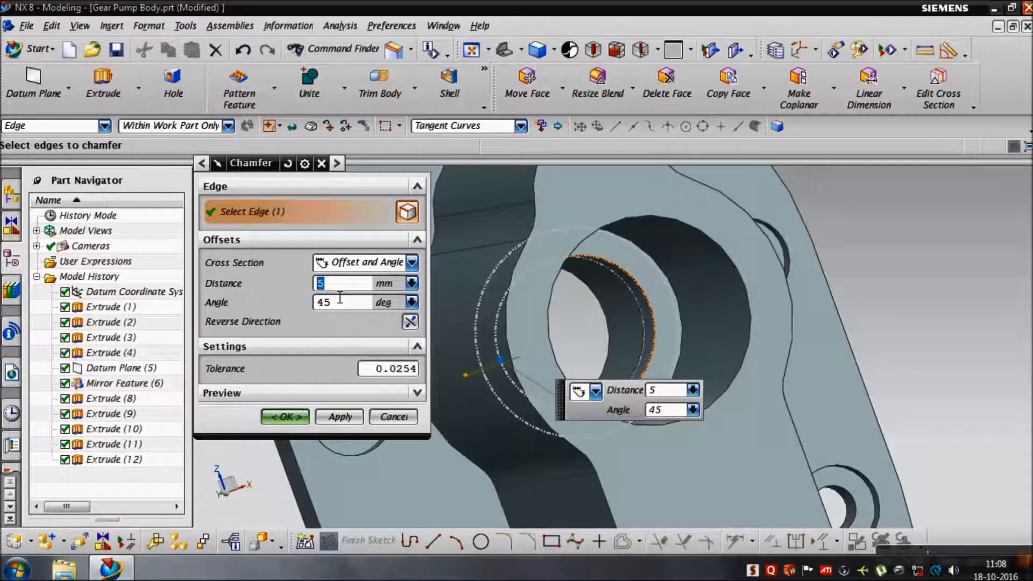
Apply the 5 mm × 45° chamfer on the bore edge and fit the view
left_click(285, 416)
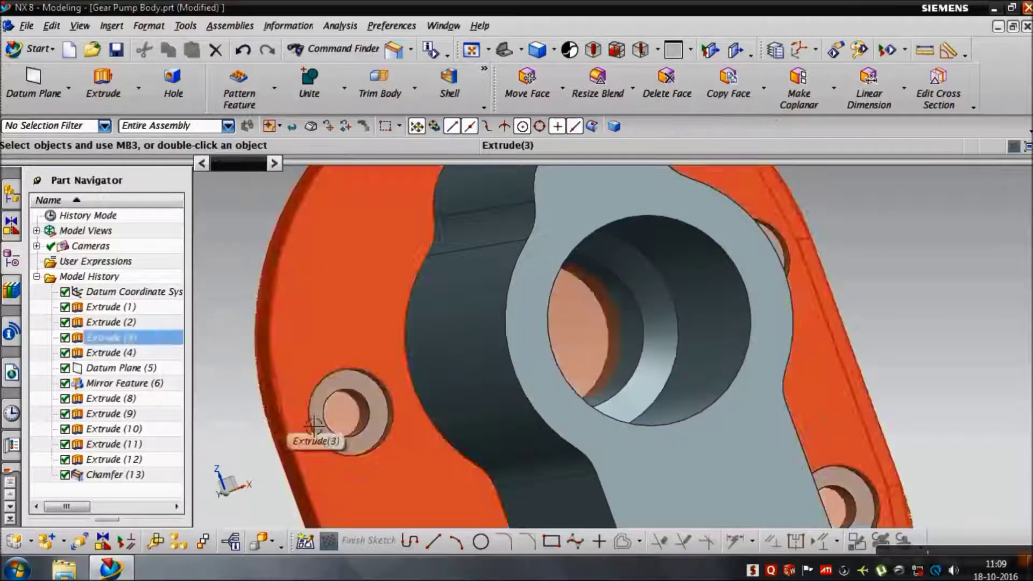
key("ctrl+f")
mouse_move(931, 334)
middle_mouse_down()
mouse_move(905, 367)
mouse_move(925, 350)
middle_mouse_up()
Rotate the part to face its circular front and start a new extrude
scroll(864, 374, "up", 3)
scroll(863, 374, "down", 3)
middle_click_drag(825, 403, 897, 397)
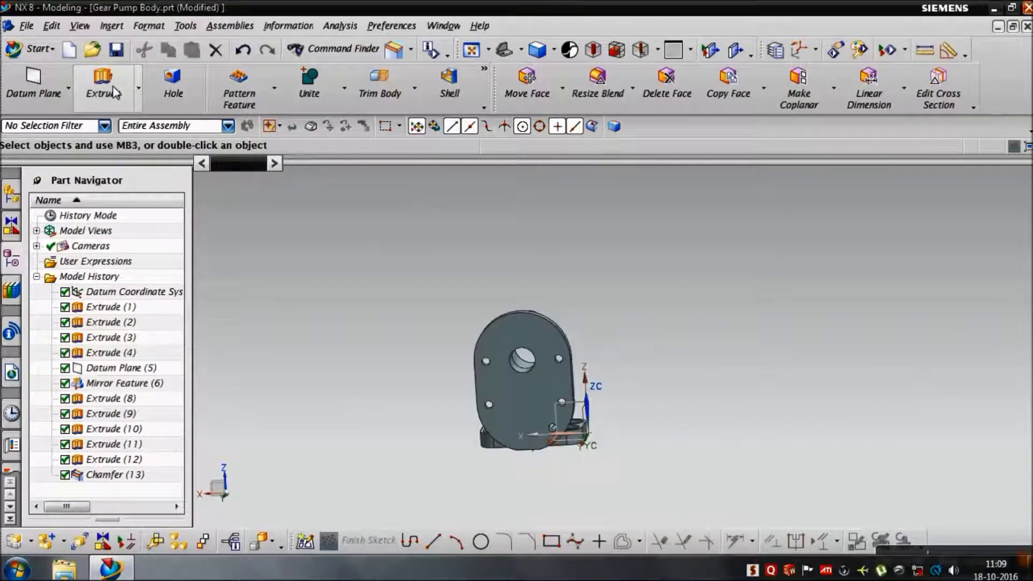
left_click(110, 87)
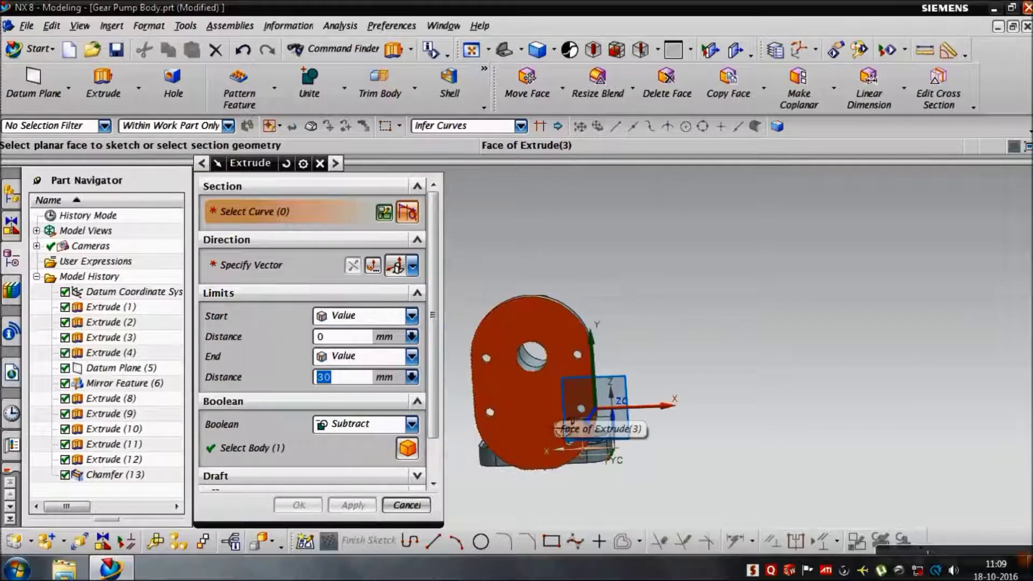
Sketch on the front face with a 17.5 mm circle centred on the arc centre
left_click(570, 421)
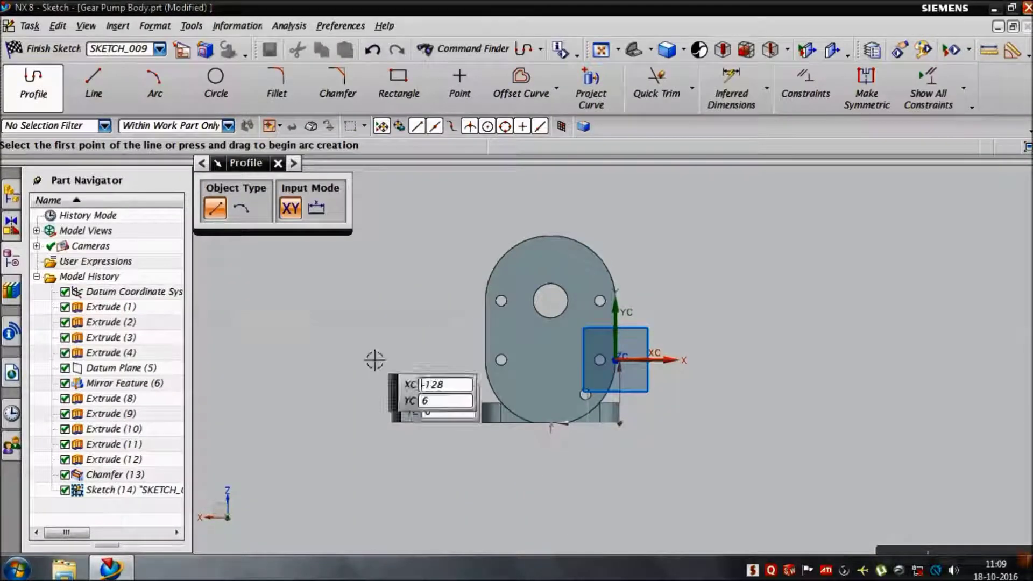
left_click(215, 86)
scroll(501, 430, "up", 2)
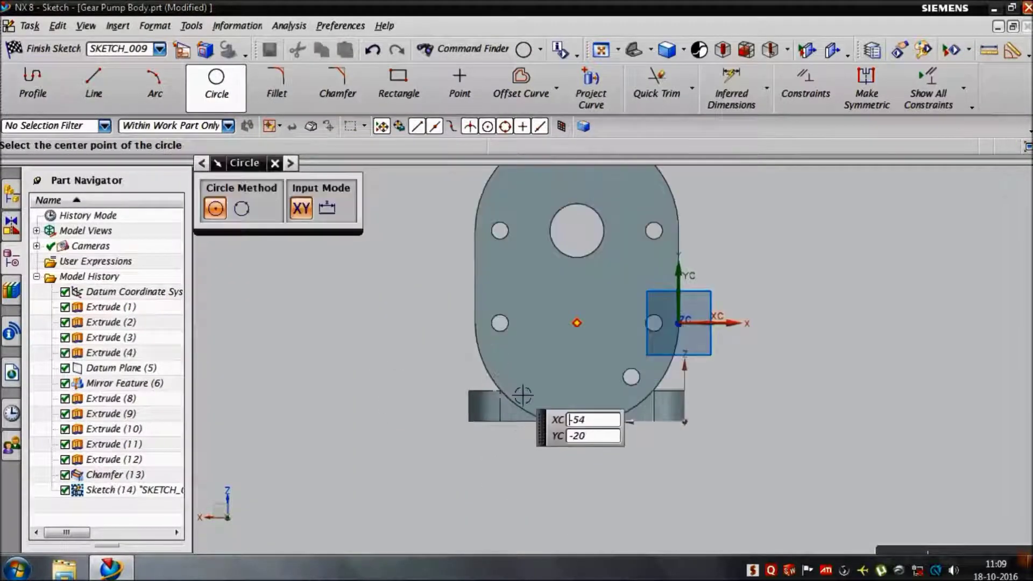
left_click(588, 332)
type("17.5")
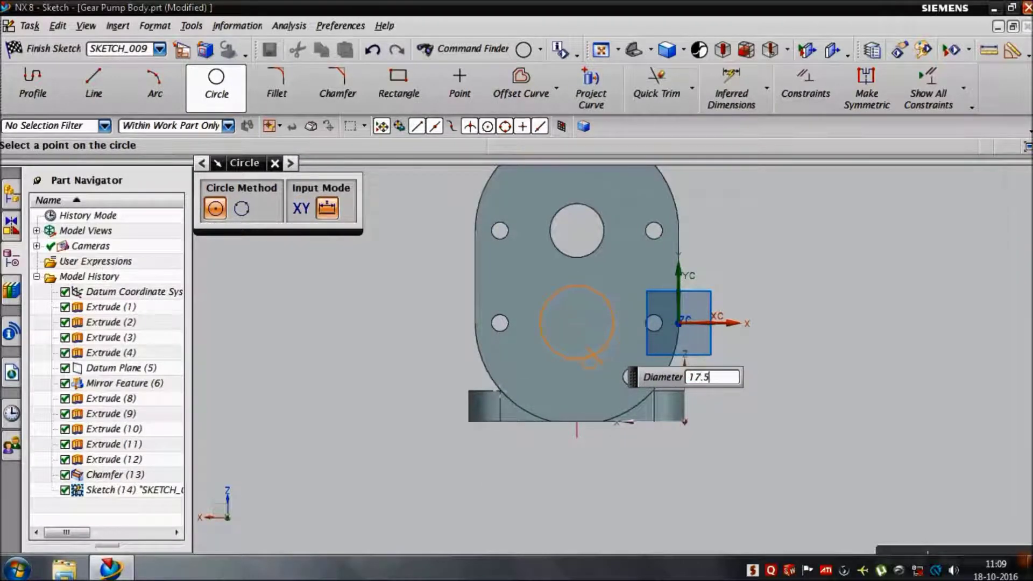
key("Return")
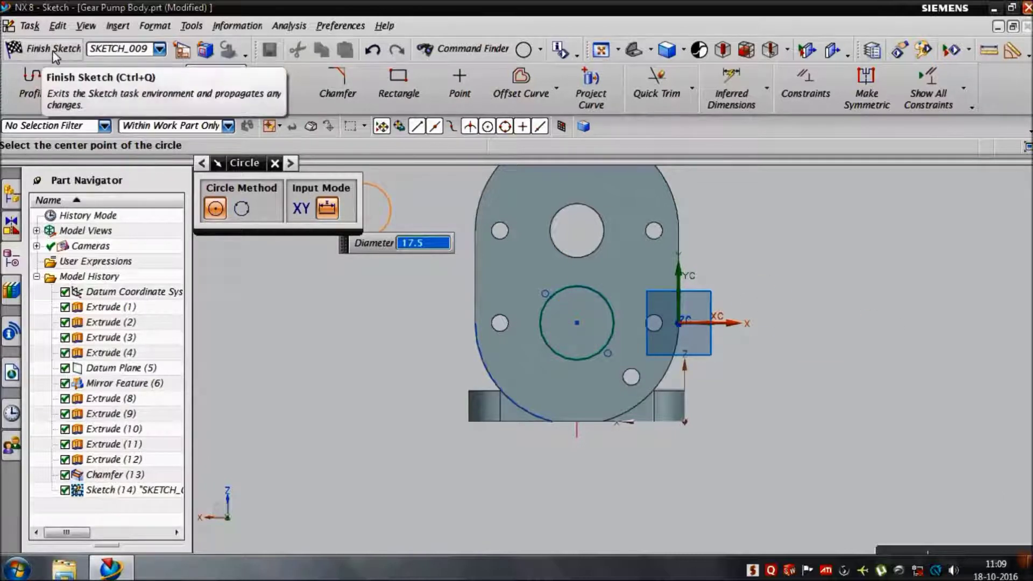
key("Escape")
Dimension the arc below the bore to a 17.5 mm diameter
left_click(577, 304)
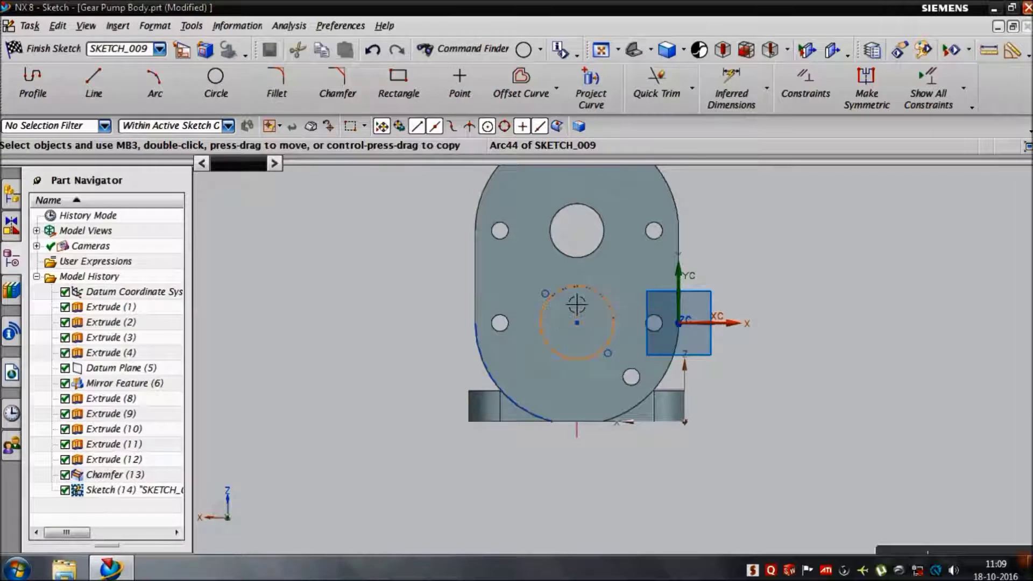
left_click(731, 100)
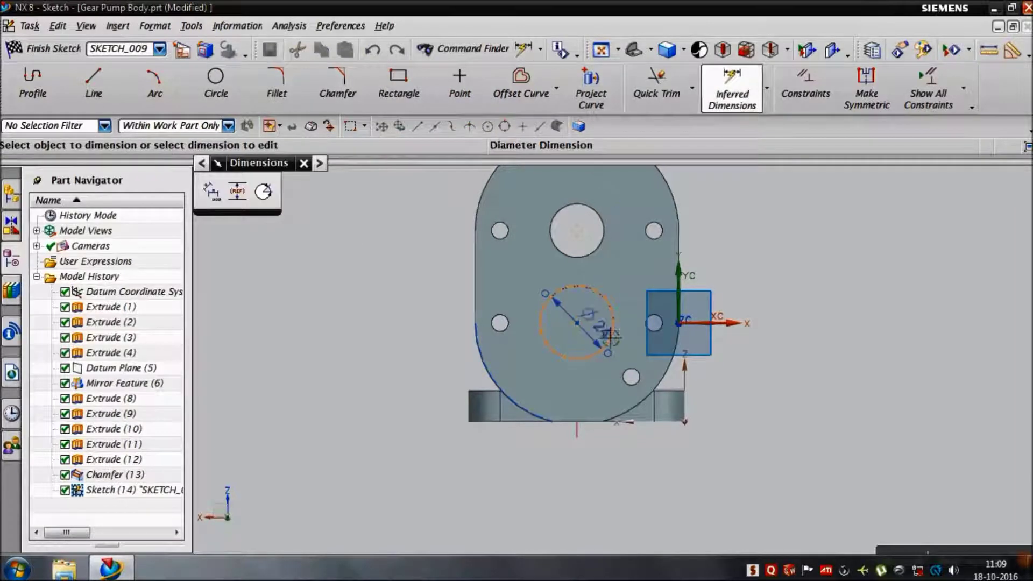
left_click(795, 287)
type("17")
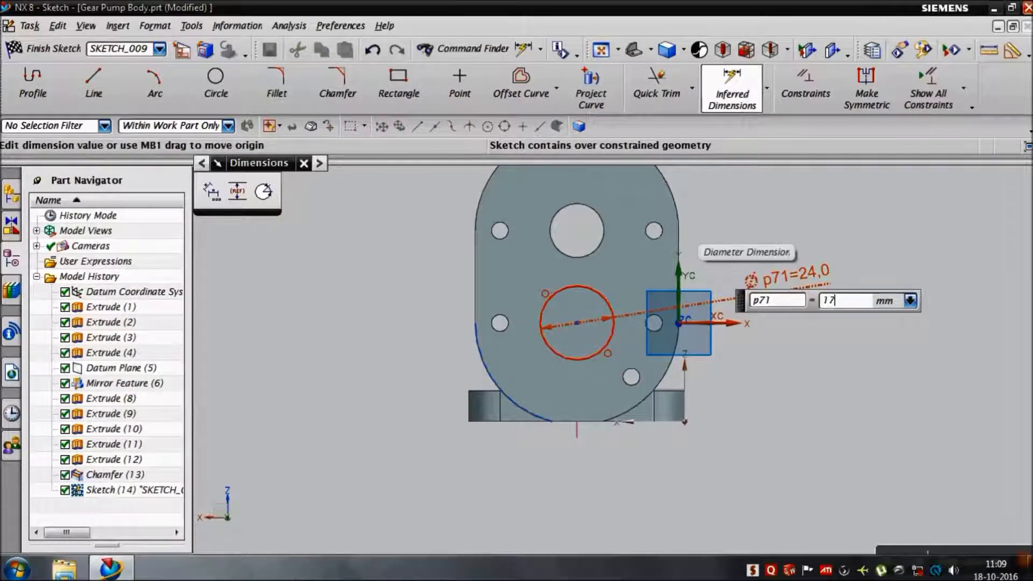
type(".5")
key("Return")
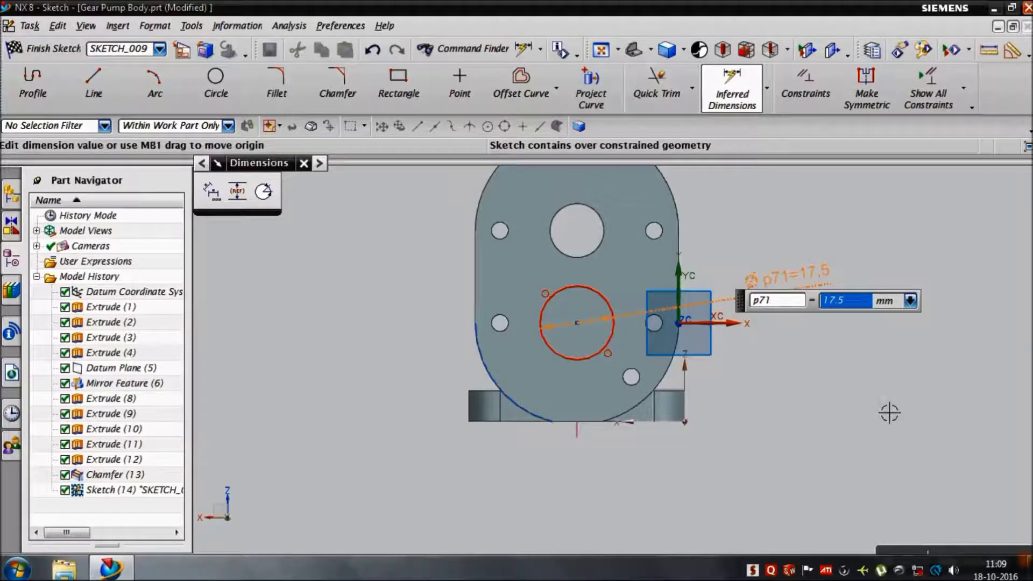
key("Escape")
left_click(755, 345)
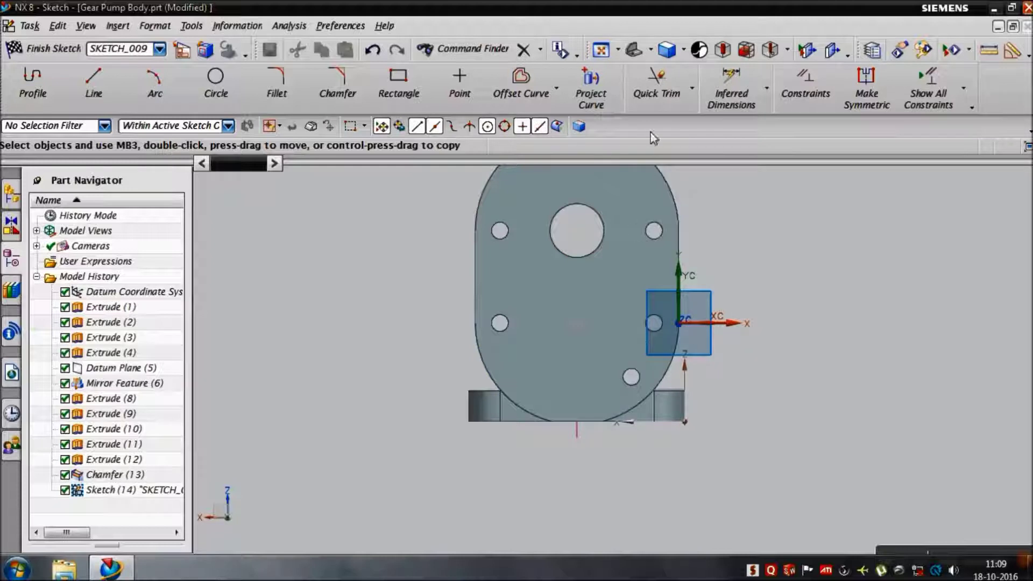
Draw another 17.5 mm circle on the arc centre and finish the sketch
left_click(215, 83)
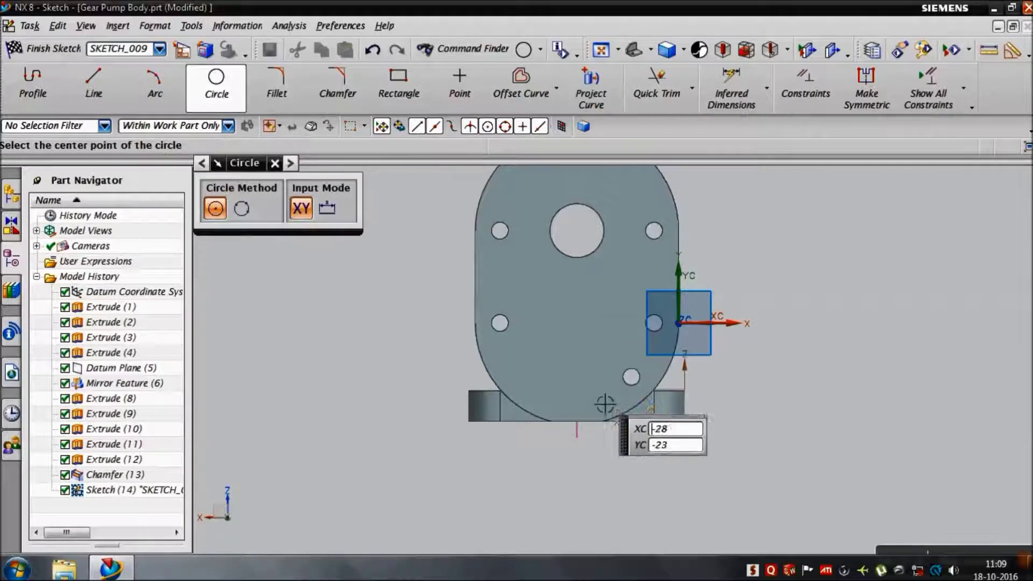
left_click(600, 342)
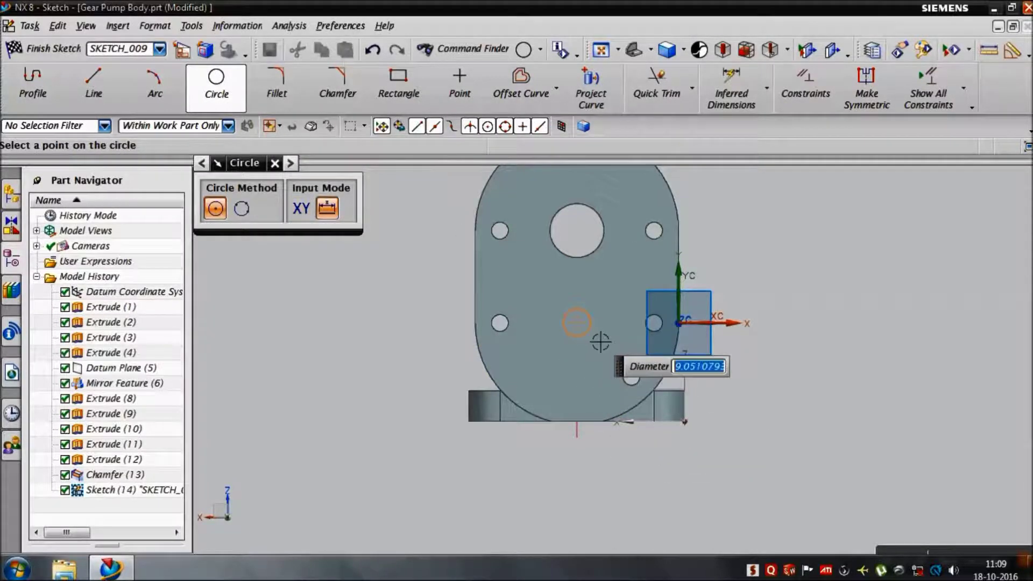
key("Return")
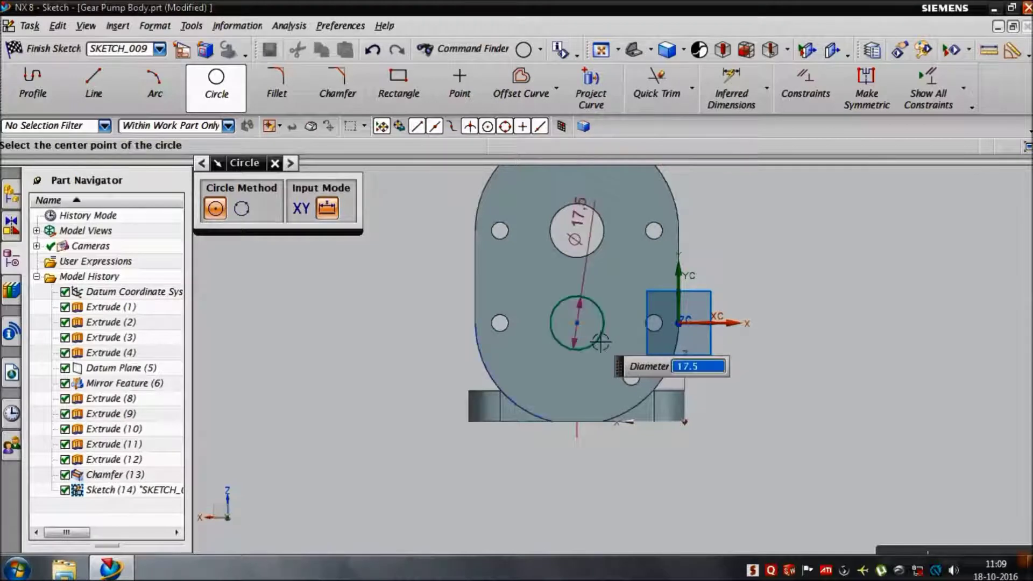
key("ctrl+q")
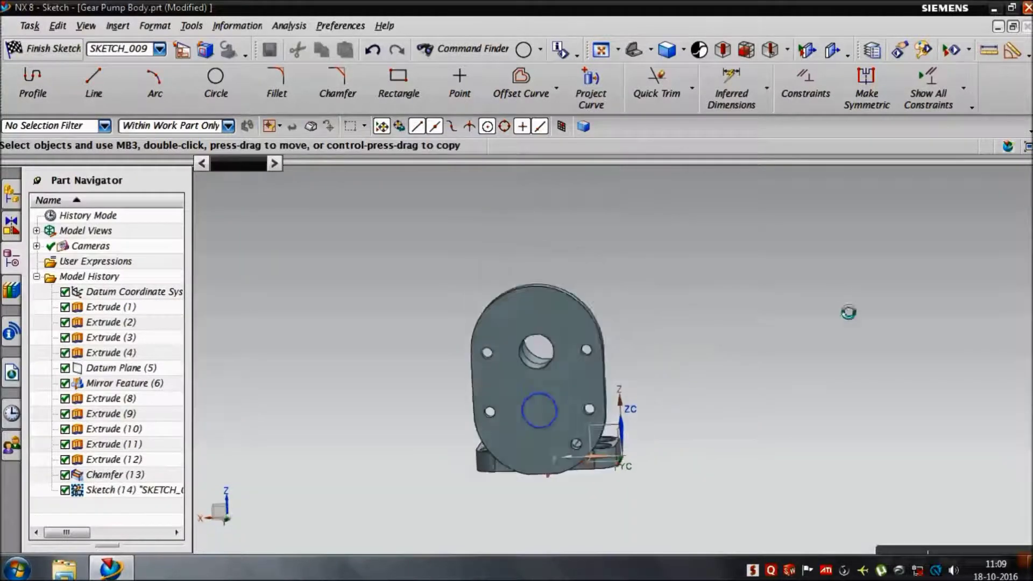
Extrude the 17.5 mm circle 20 mm in the reversed direction as a Subtract cut
middle_click_drag(812, 397, 731, 428)
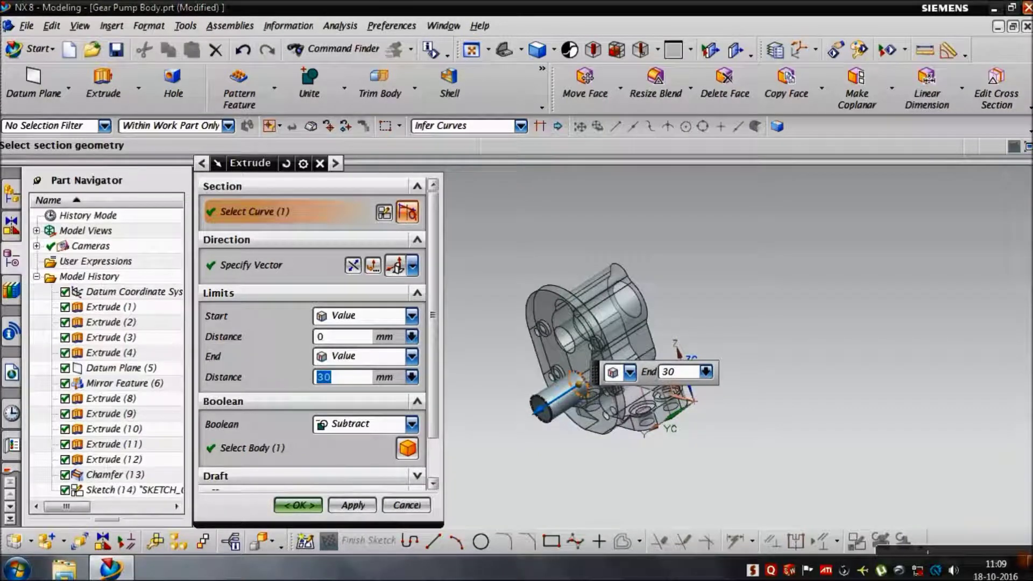
type("20")
key("Return")
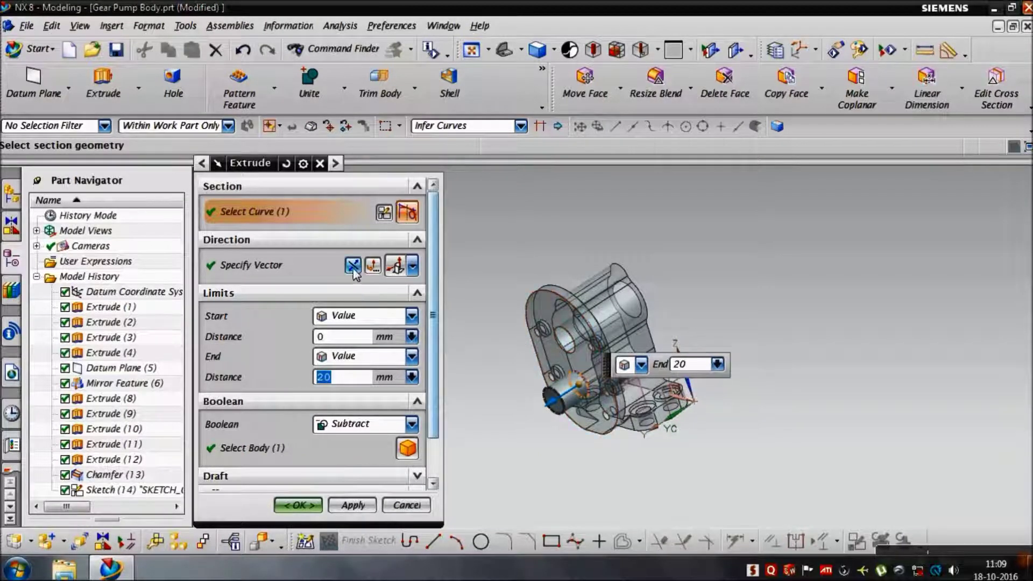
left_click(353, 266)
left_click(304, 505)
mouse_move(807, 468)
middle_mouse_down()
mouse_move(834, 456)
mouse_move(857, 426)
mouse_move(724, 517)
mouse_move(802, 479)
mouse_move(755, 495)
mouse_move(768, 496)
middle_mouse_up()
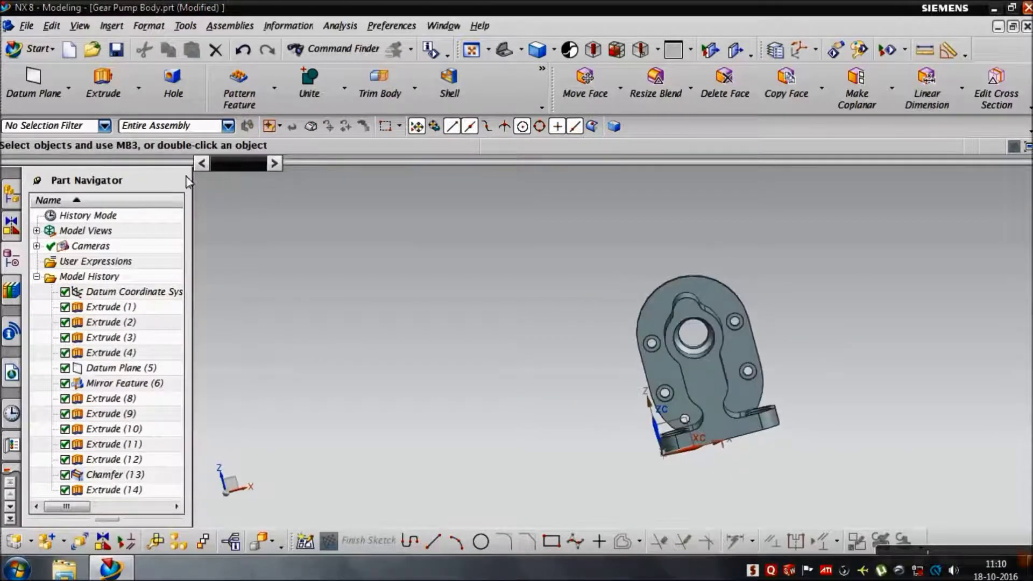
Sketch two Ø5 circles, one on the top boss arc centre, one below the bore
scroll(726, 380, "up", 2)
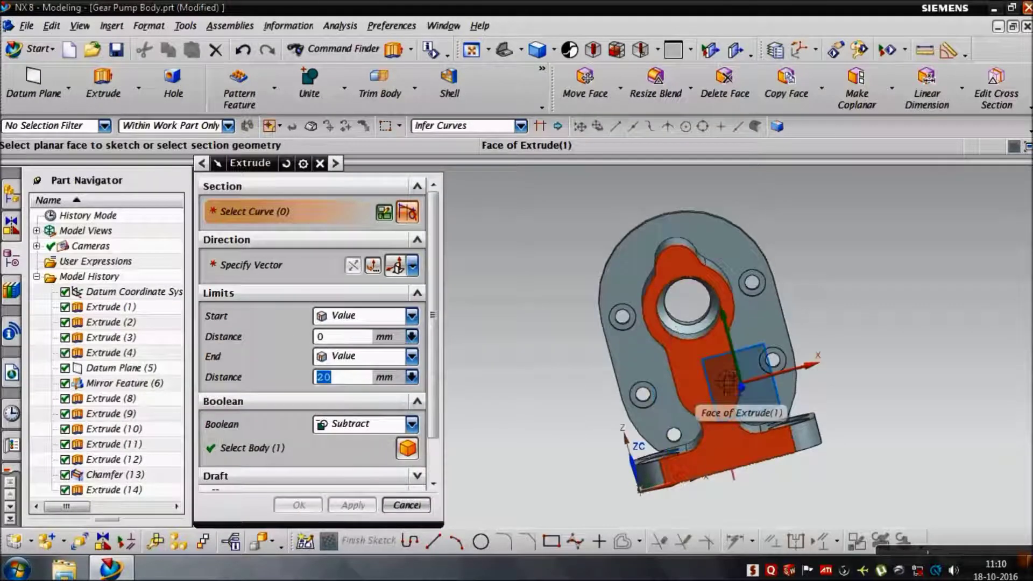
left_click(726, 379)
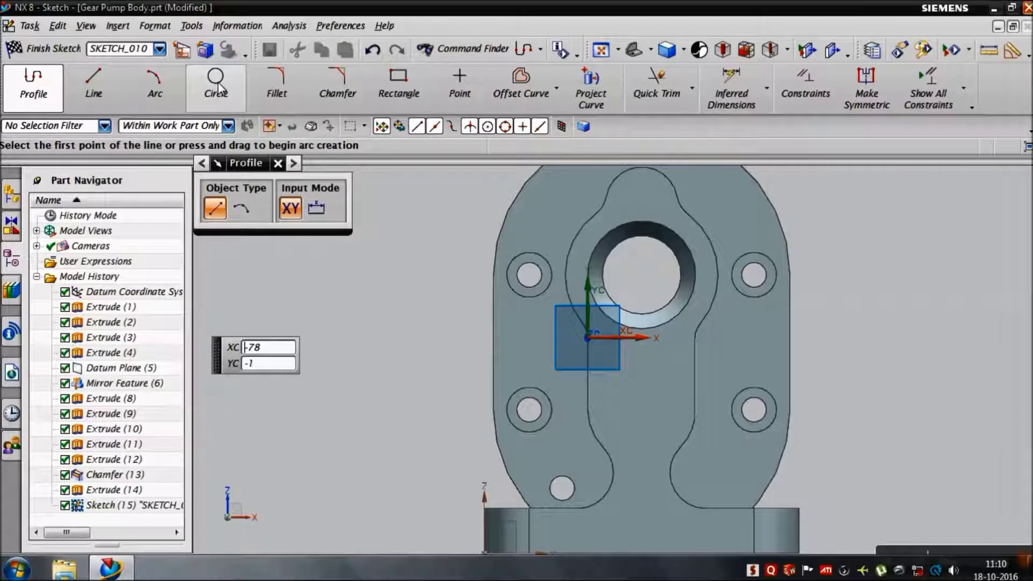
left_click(216, 86)
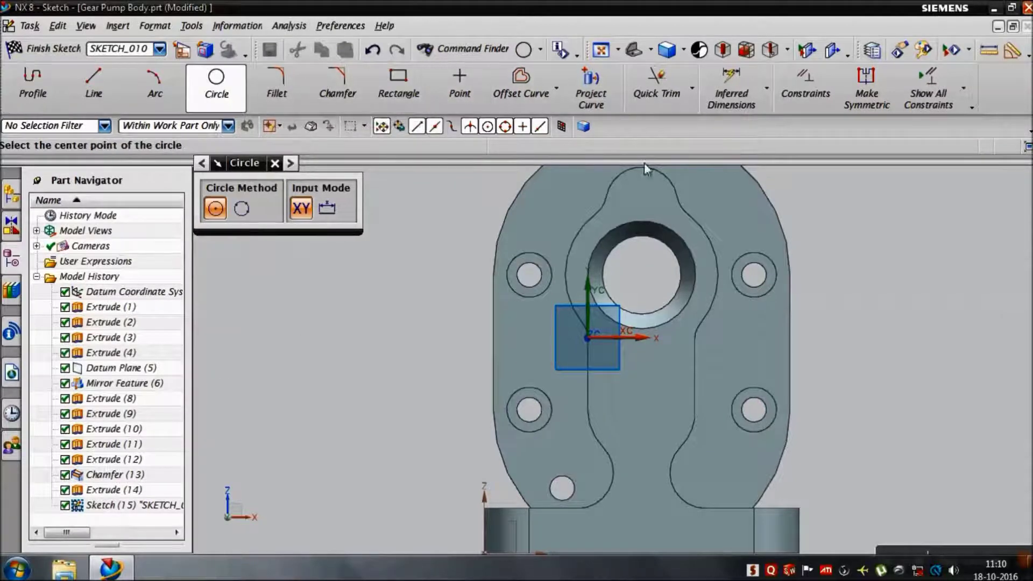
scroll(710, 210, "down", 1)
type("12")
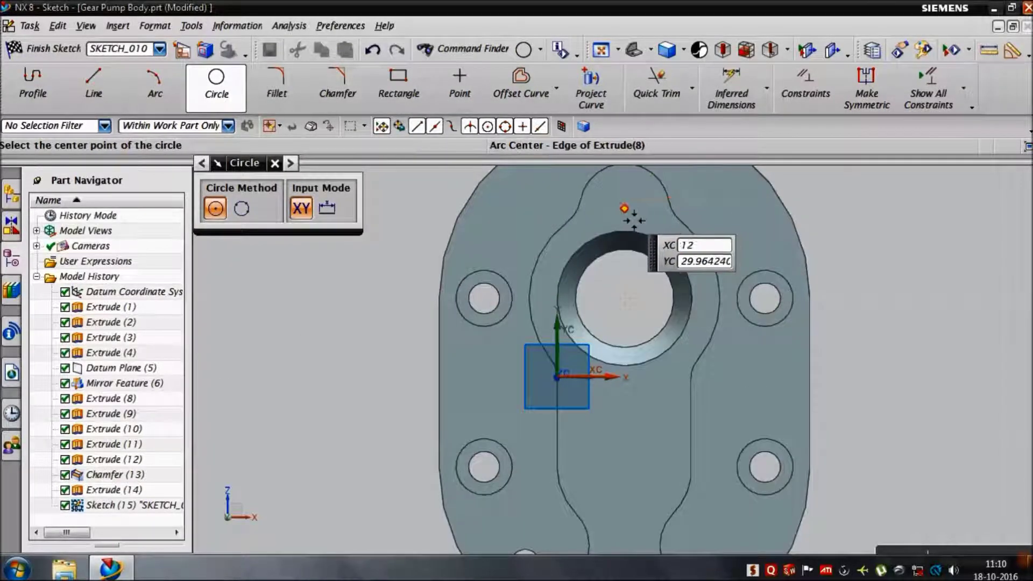
left_click(634, 220)
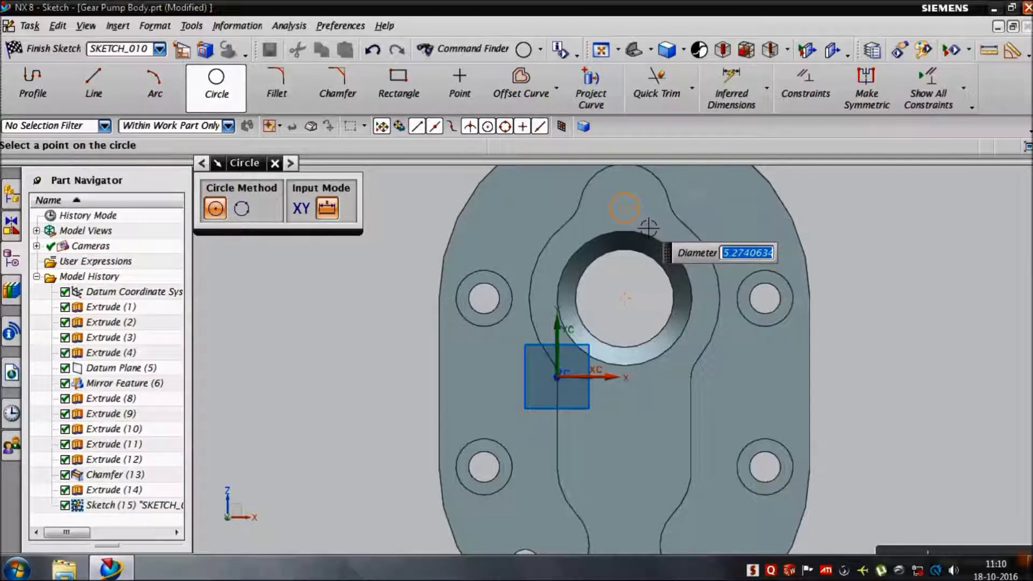
type("5")
key("Return")
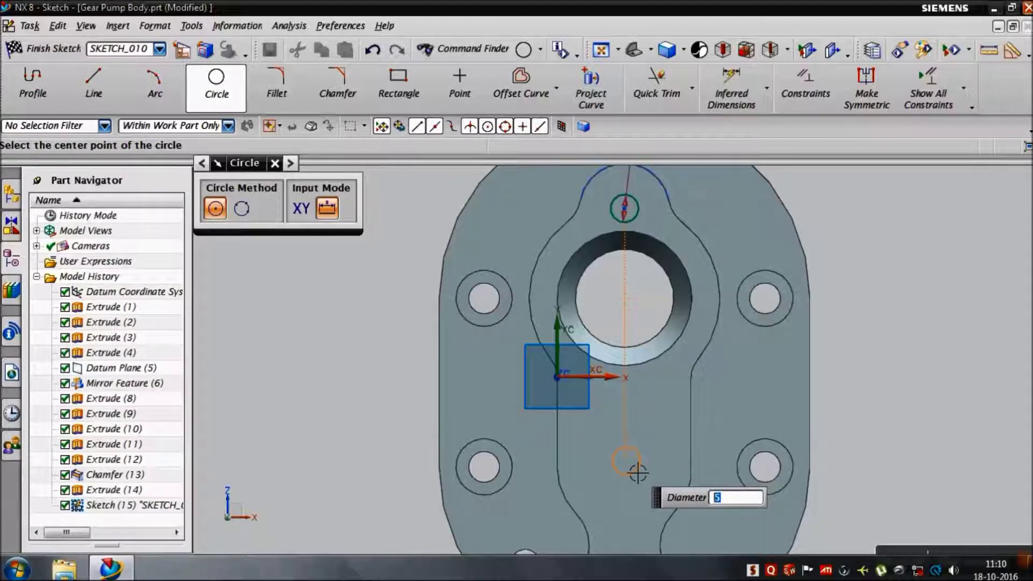
left_click(637, 473)
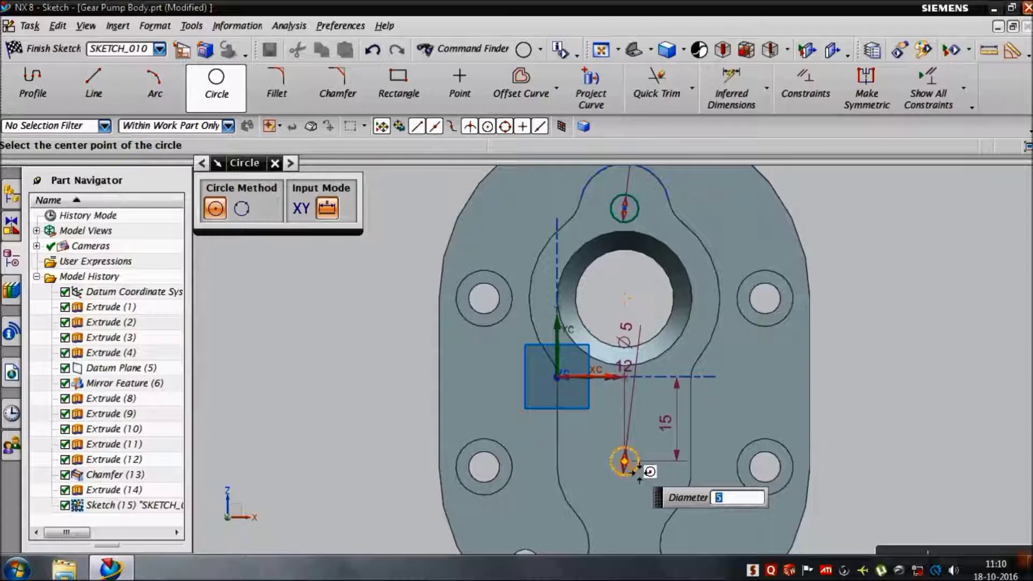
key("Escape")
Dimension the two circles 32 mm apart and finish the sketch
left_click(741, 88)
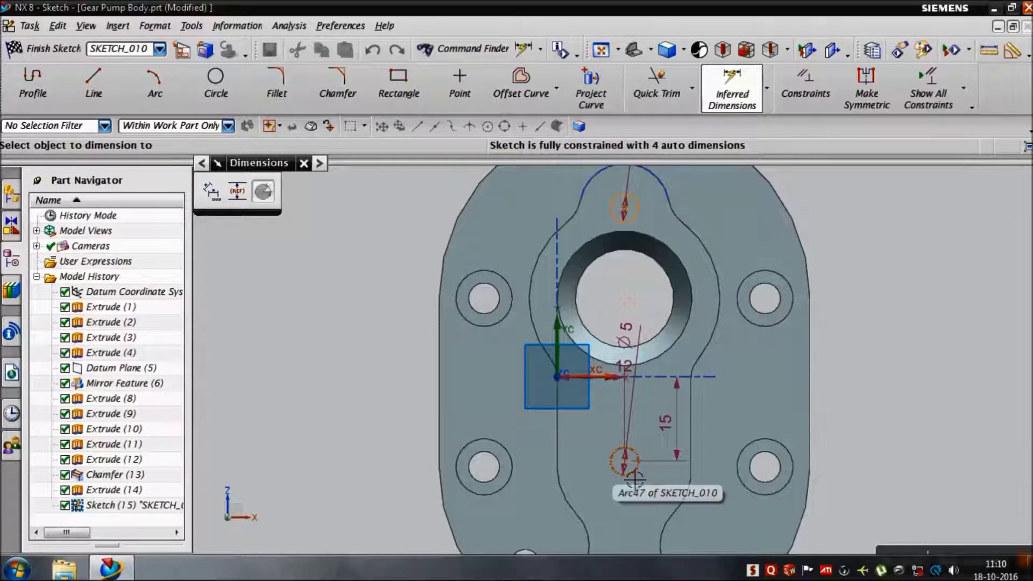
left_click(633, 461)
left_click(900, 334)
type("32")
key("Return")
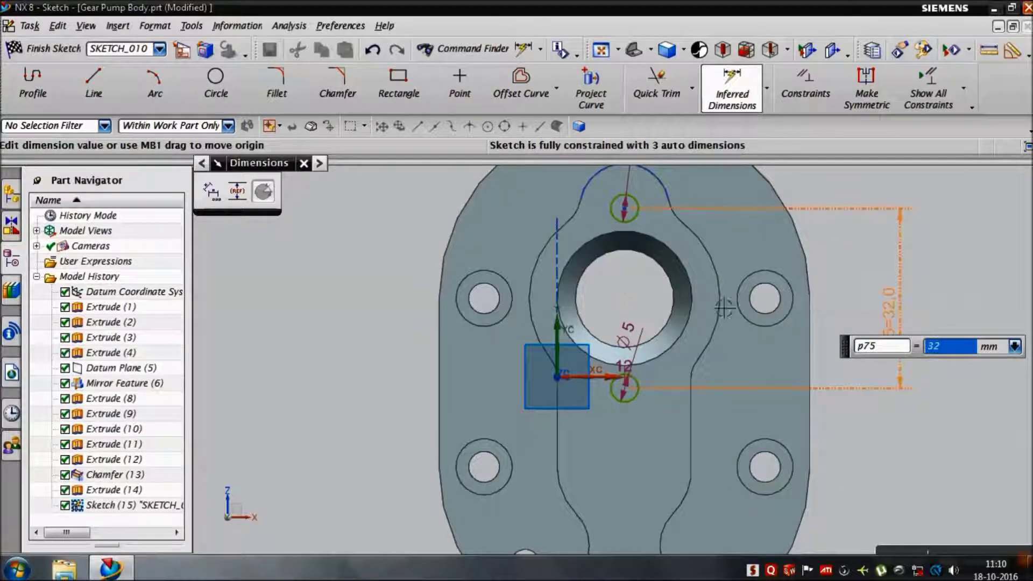
left_click(62, 50)
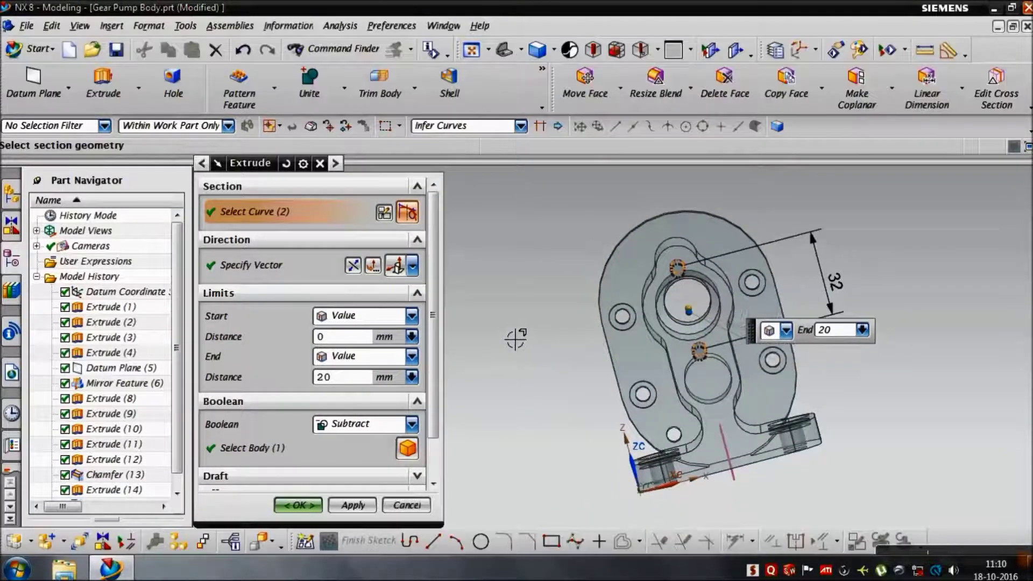
Cut the two Ø5 dowel holes 16 mm deep into the body with Subtract
middle_click_drag(516, 339, 565, 331)
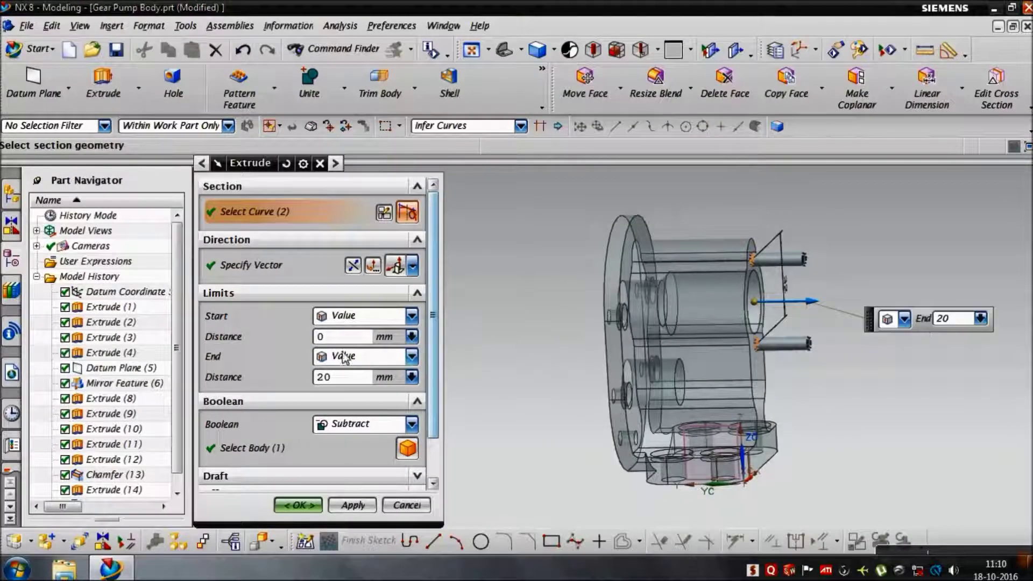
type("16")
key("Return")
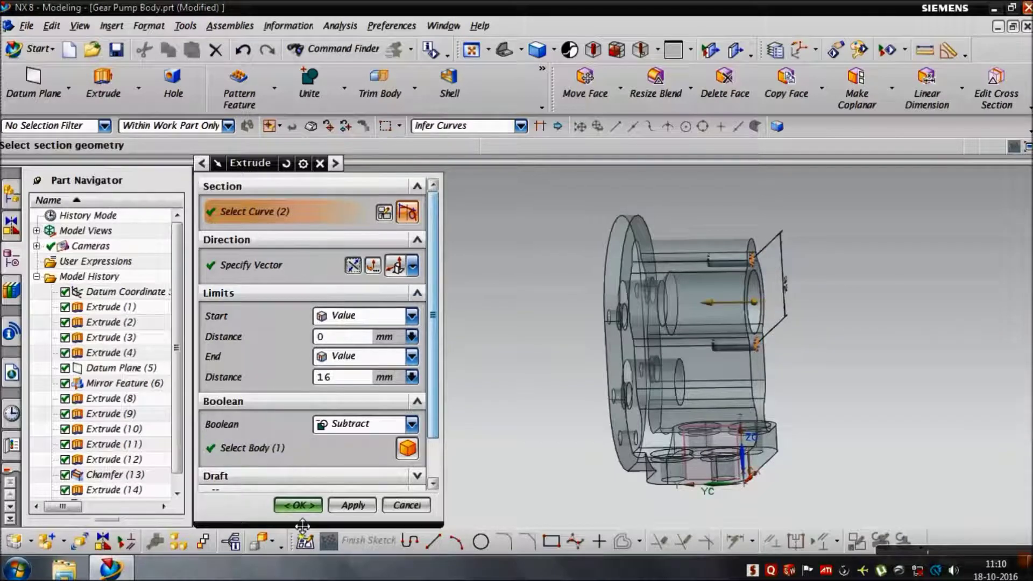
left_click(298, 506)
mouse_move(303, 512)
middle_mouse_down()
mouse_move(454, 422)
mouse_move(385, 438)
mouse_move(389, 452)
mouse_move(424, 435)
mouse_move(414, 411)
mouse_move(445, 390)
mouse_move(556, 397)
mouse_move(454, 405)
mouse_move(447, 416)
middle_mouse_up()
Return to the front view and start a new extrude sketch on the body's face
key("ctrl+alt+f")
left_click(103, 84)
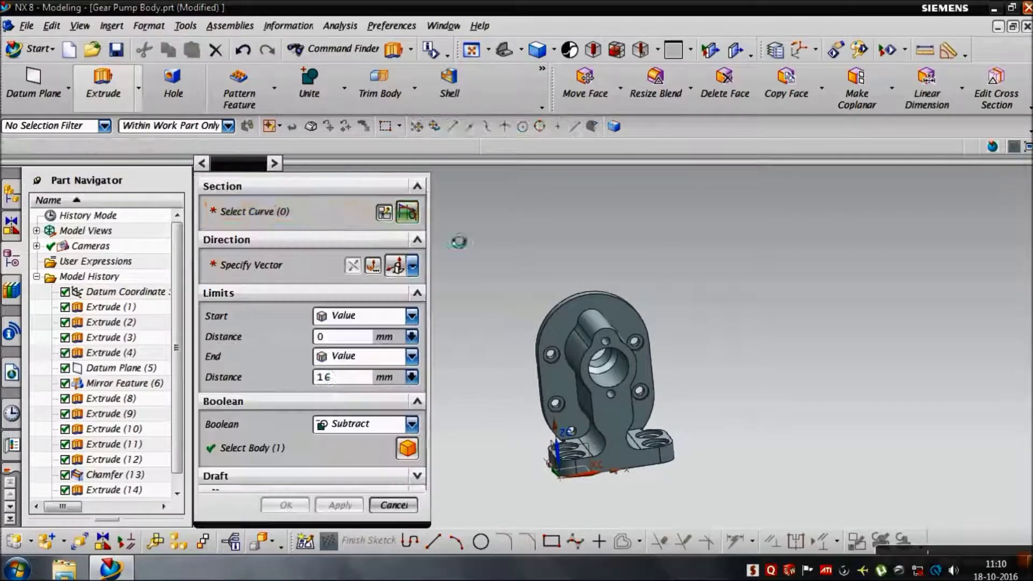
left_click(635, 342)
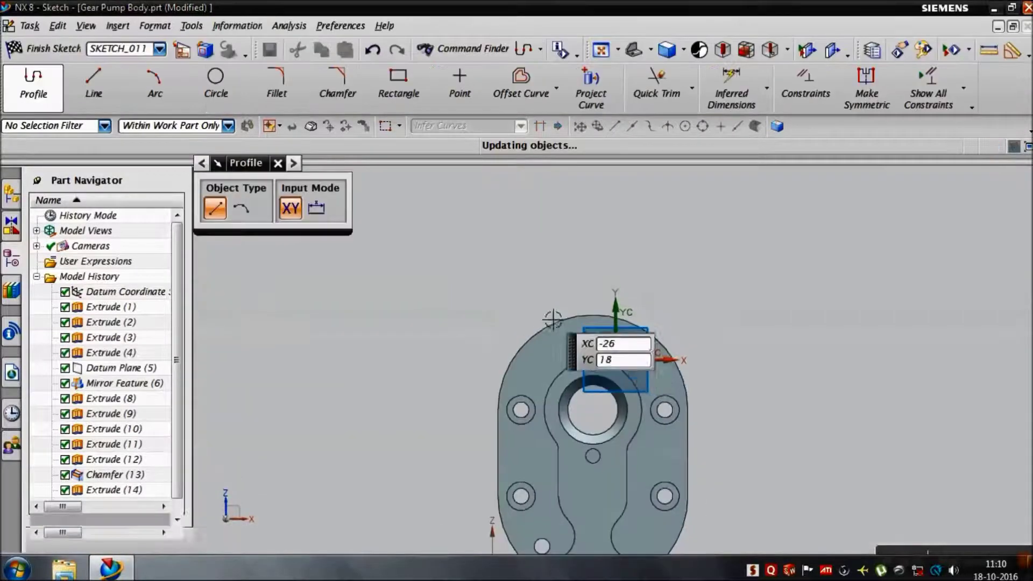
Project the arch edge into the sketch and draw a Ø12 circle above it
left_click(591, 83)
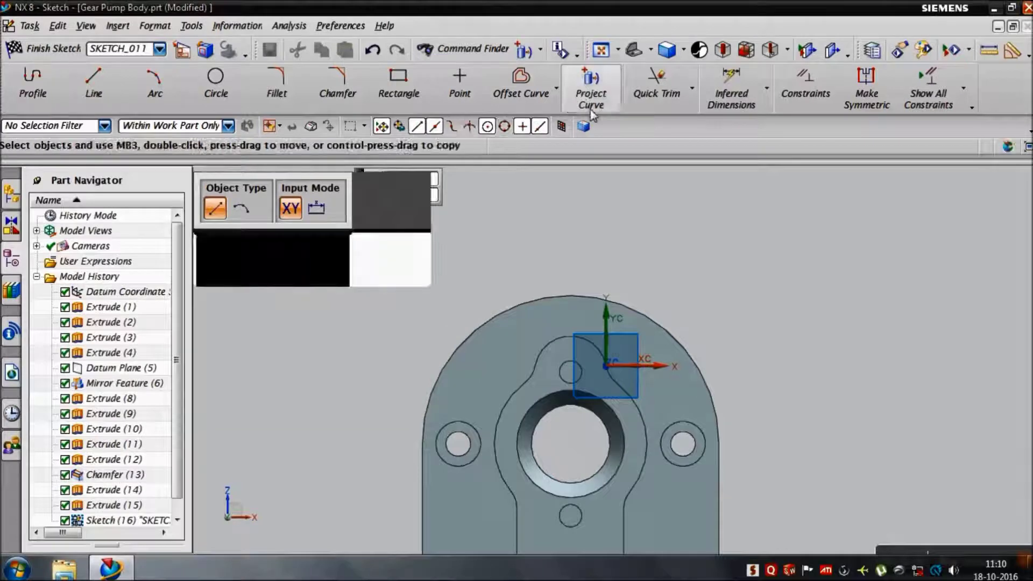
scroll(601, 370, "down", 1)
left_click(560, 323)
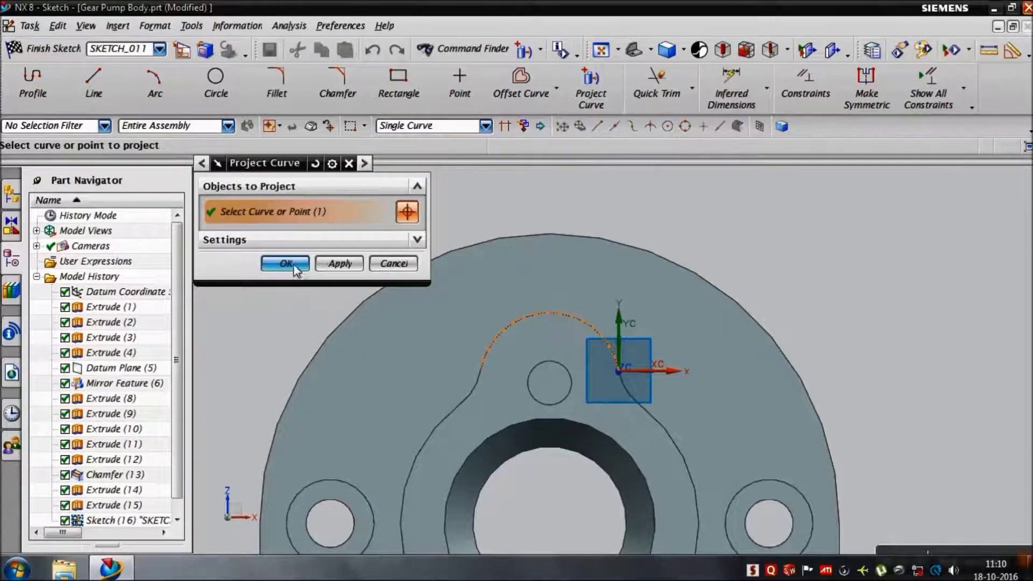
left_click(286, 263)
left_click(216, 81)
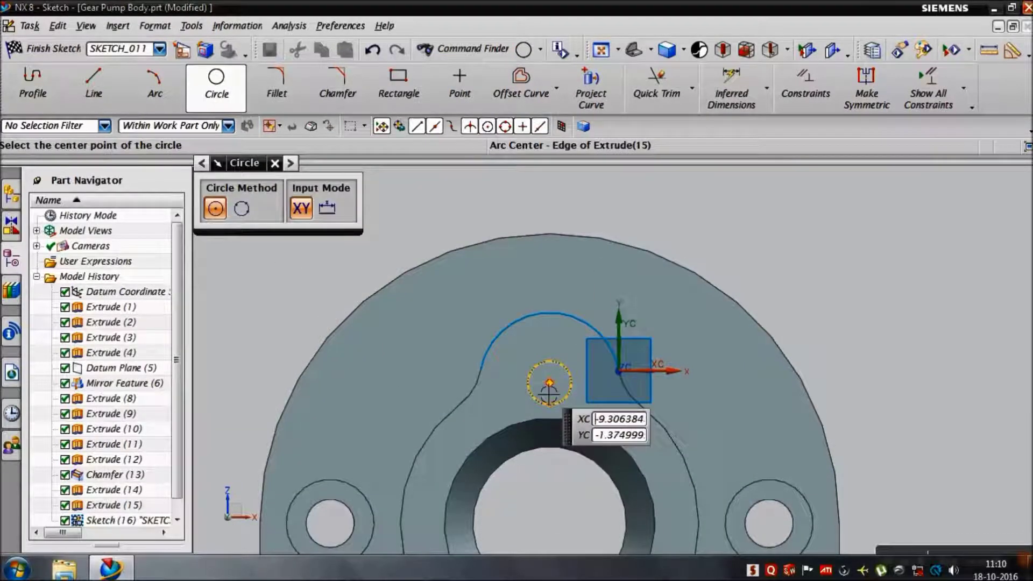
left_click(550, 261)
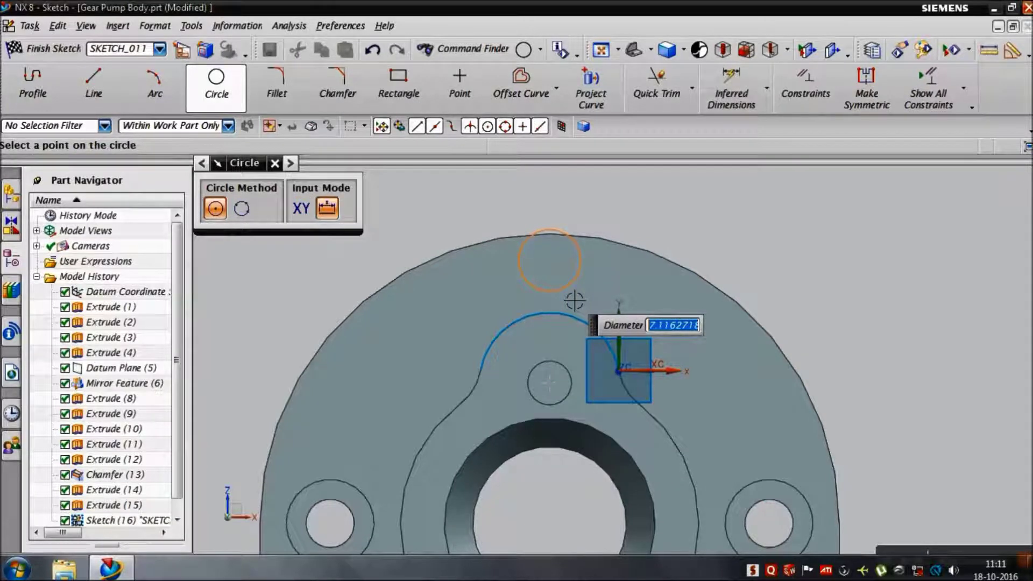
left_click(574, 302)
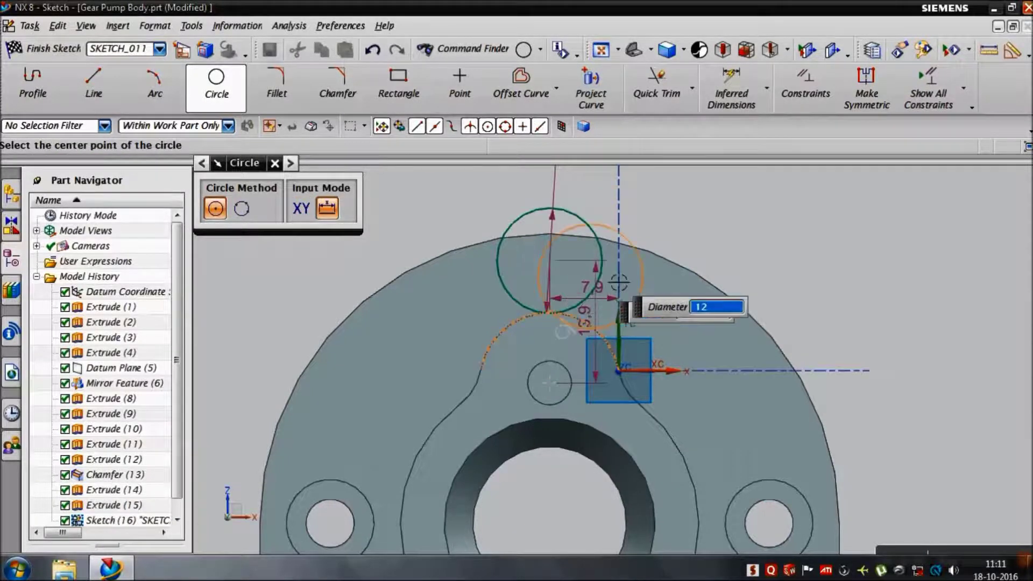
Dimension the Ø12 circle 8 mm vertically above the sketch origin
left_click(732, 99)
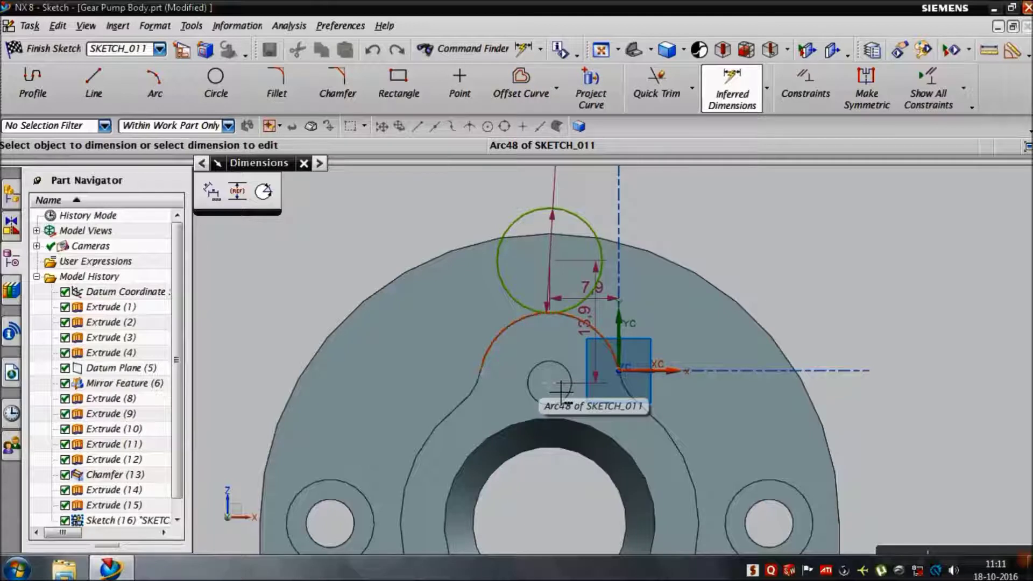
left_click(559, 275)
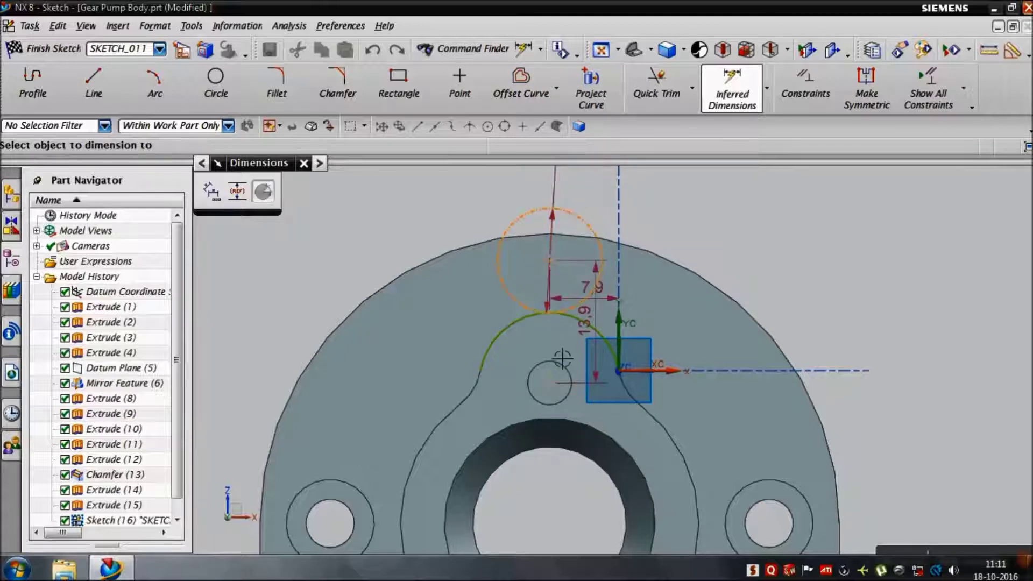
left_click(559, 388)
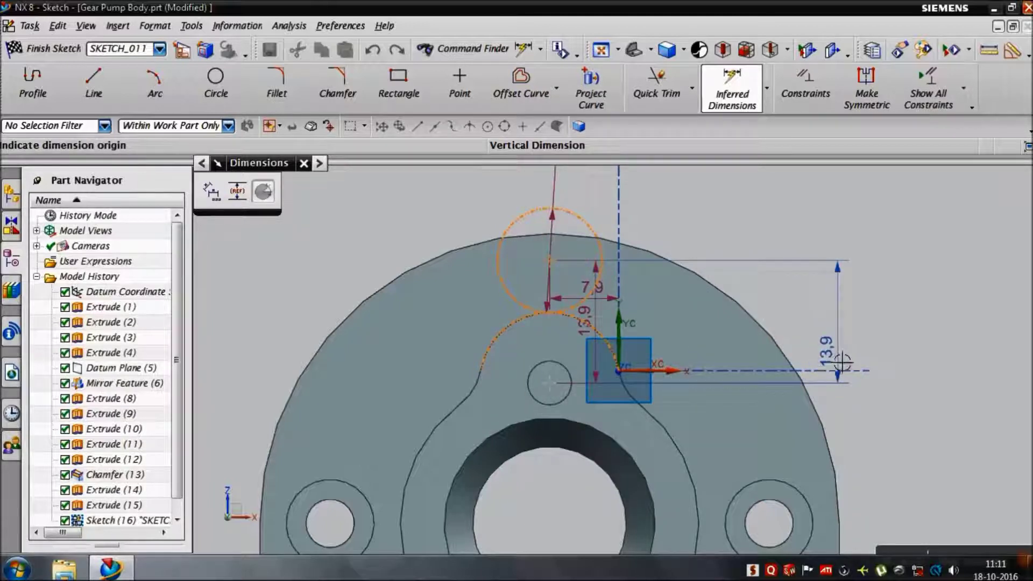
left_click(889, 355)
key("Return")
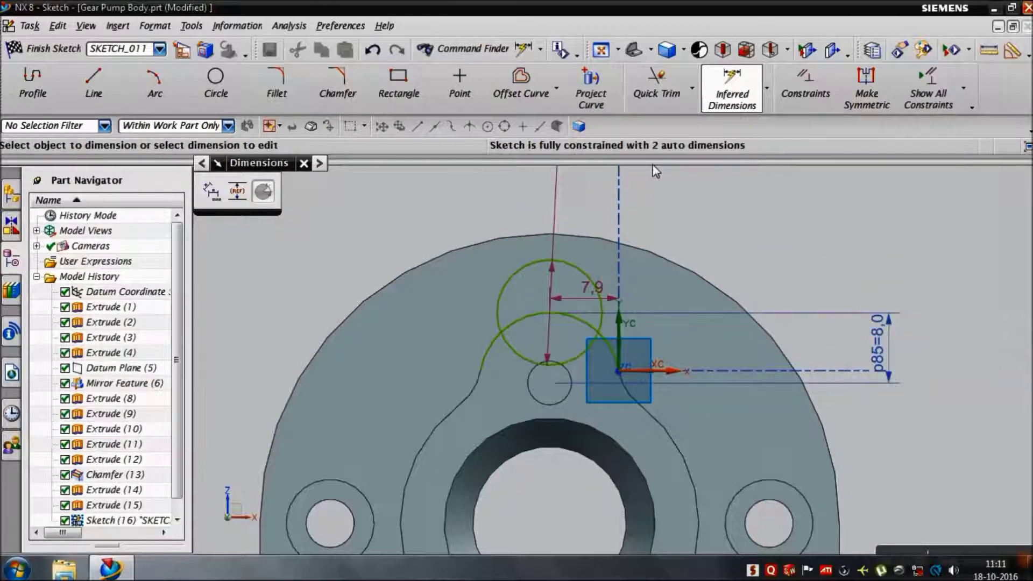
left_click(667, 96)
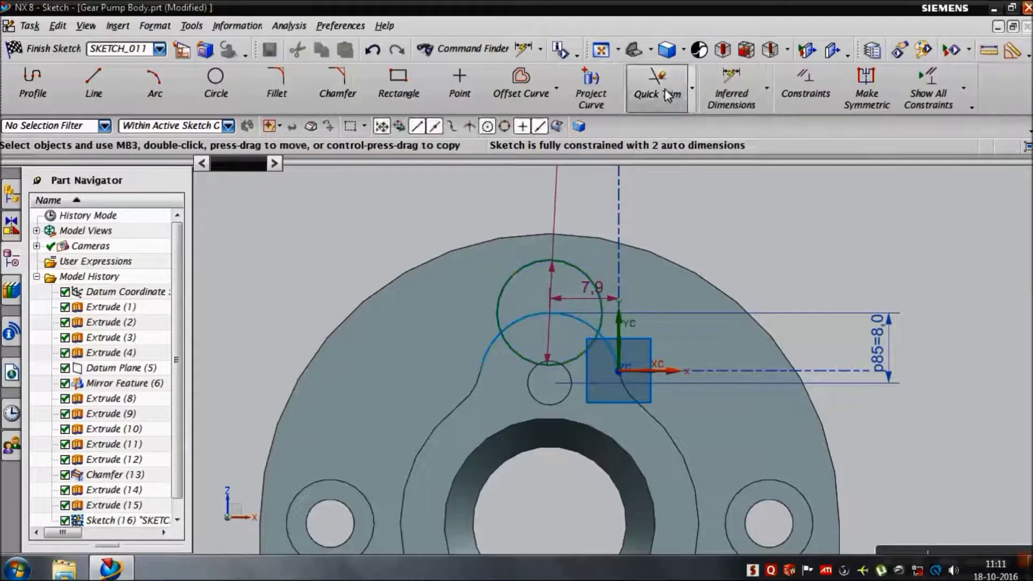
Trim the overlapping arc segments and draw a vertical line from the arc's top point
scroll(597, 342, "up", 2)
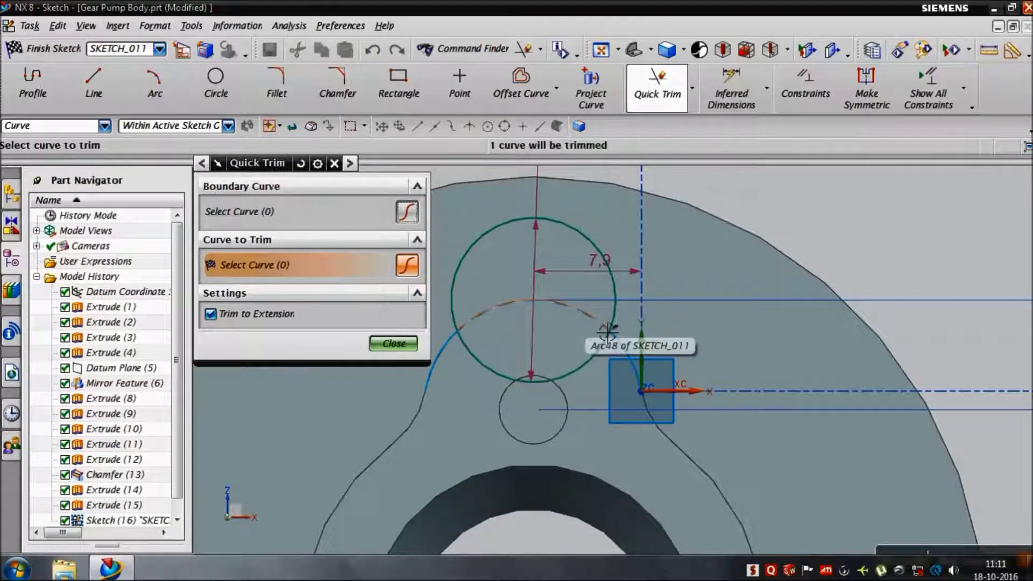
left_click(607, 334)
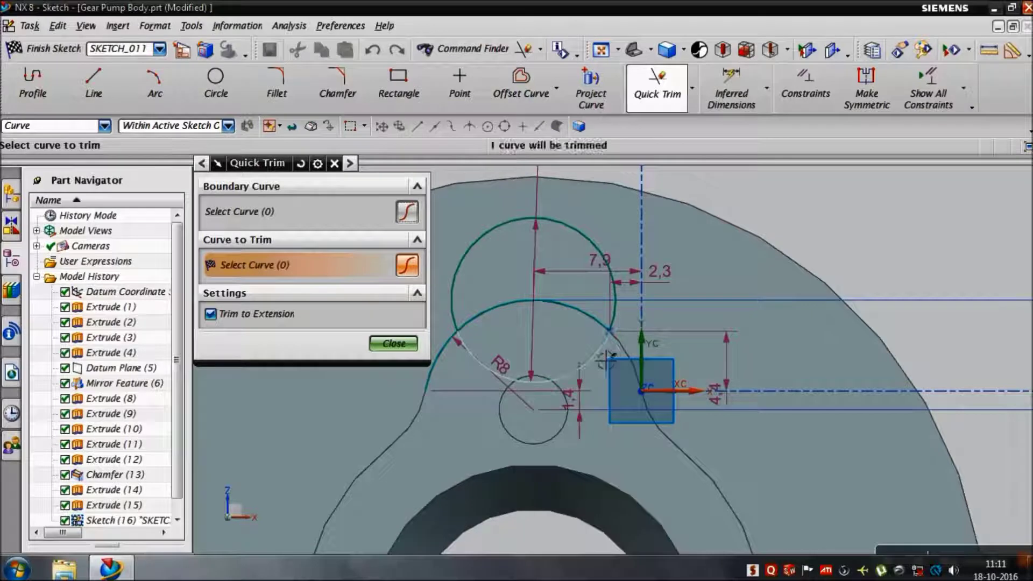
left_click(452, 364)
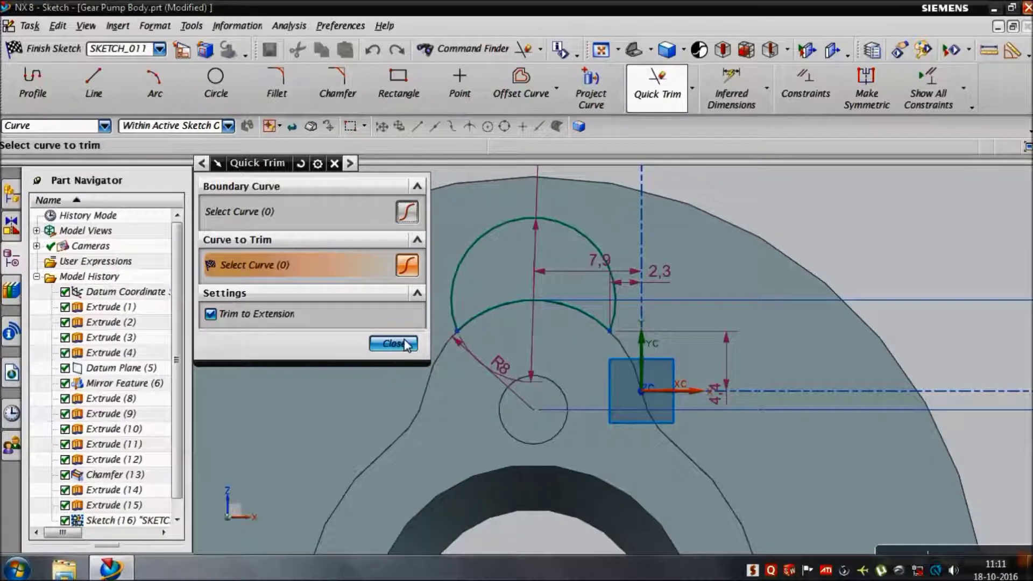
left_click(404, 343)
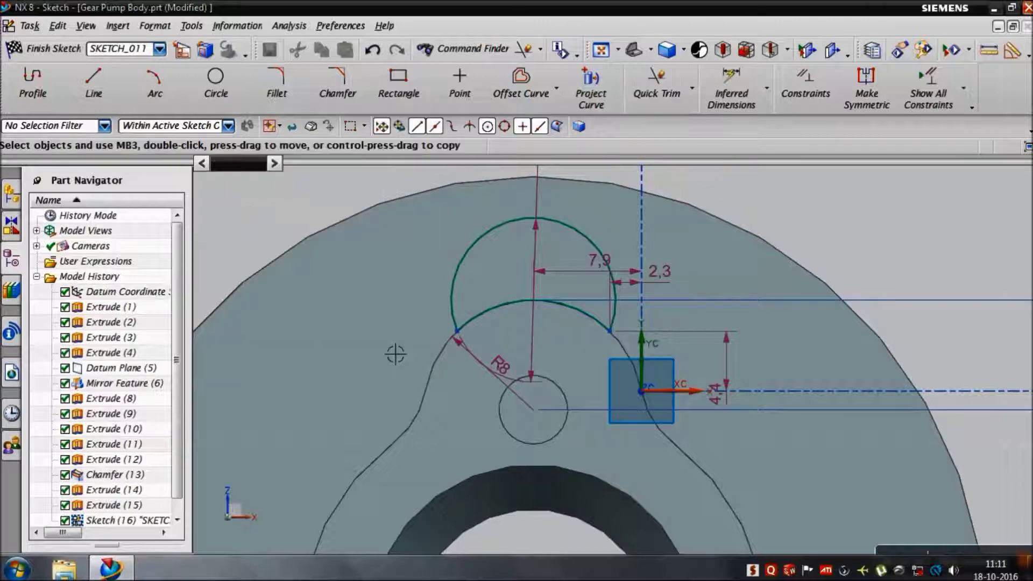
key("l")
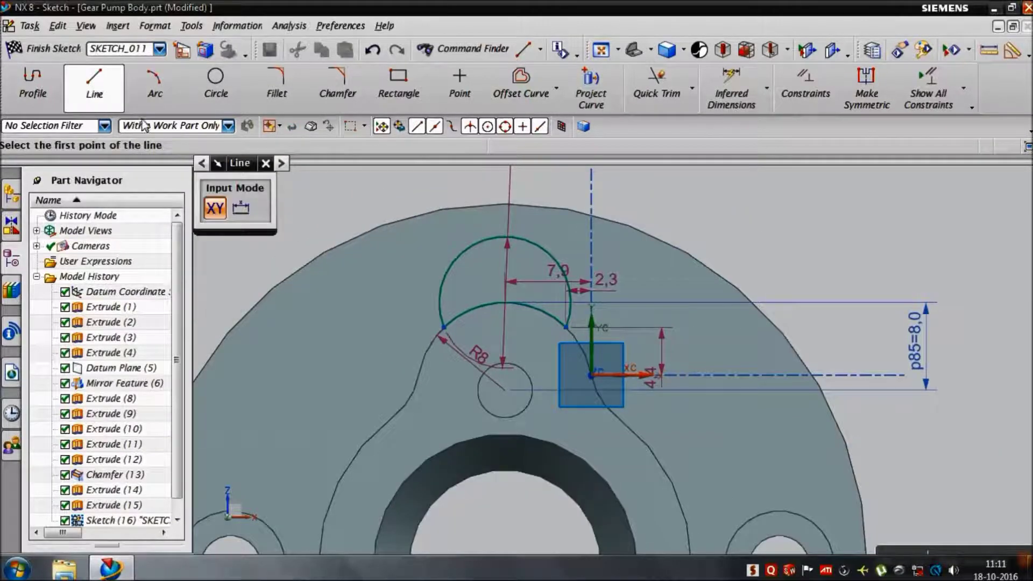
scroll(425, 299, "up", 1)
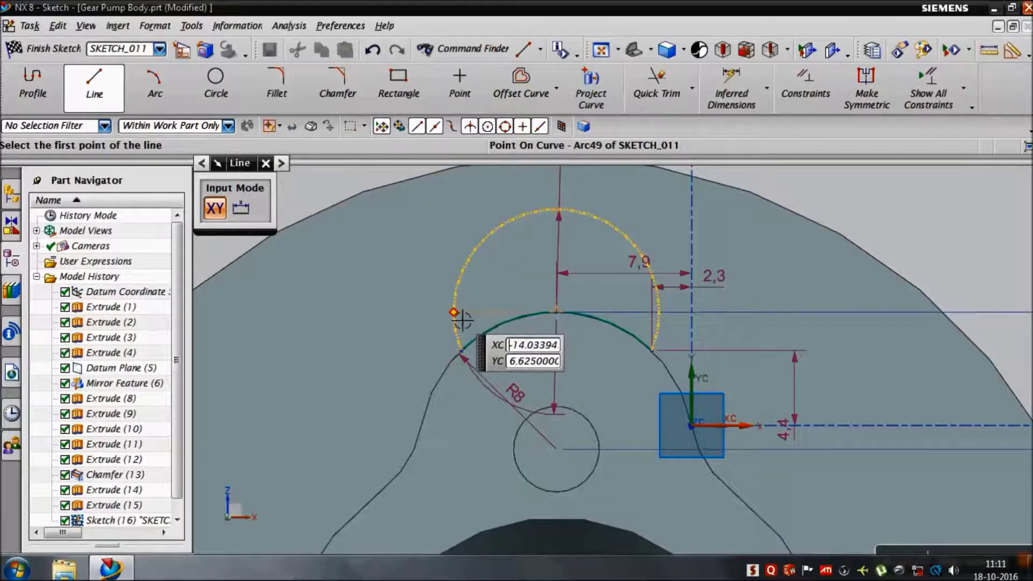
left_click(462, 324)
left_click(453, 387)
key("Escape")
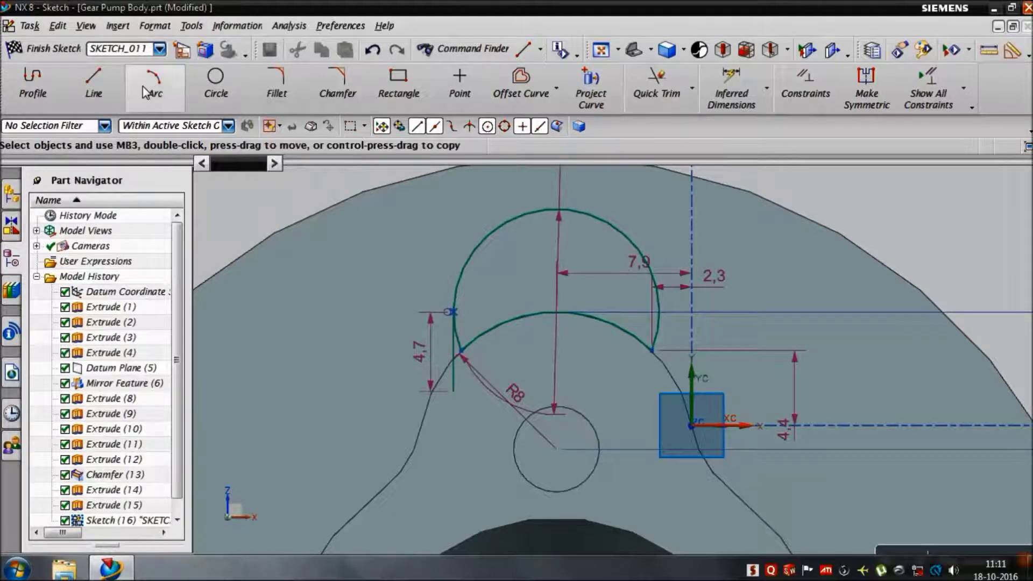
Draw a 4.5 vertical line down from the arc's right end
left_click(94, 81)
scroll(646, 317, "up", 2)
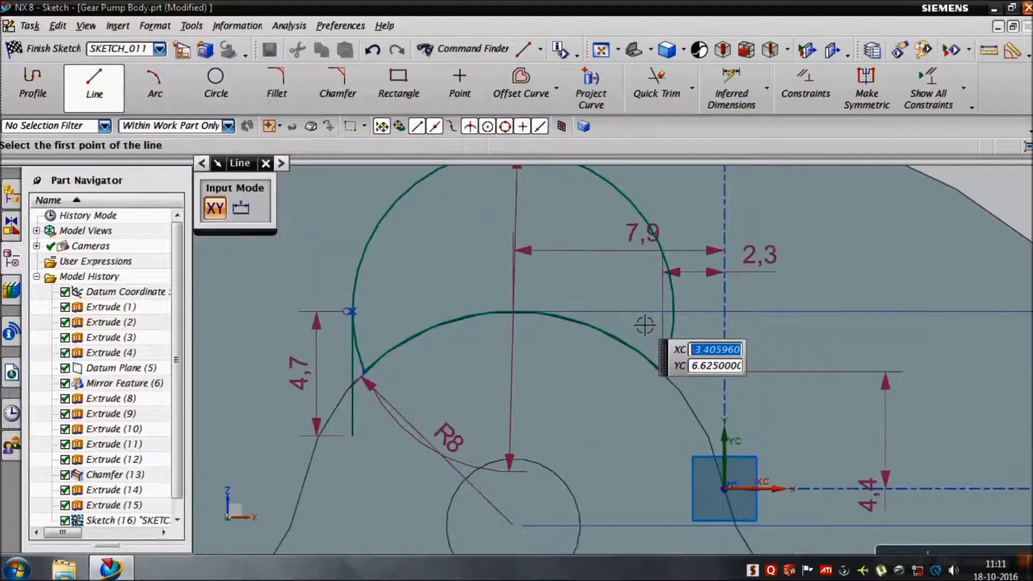
left_click(682, 318)
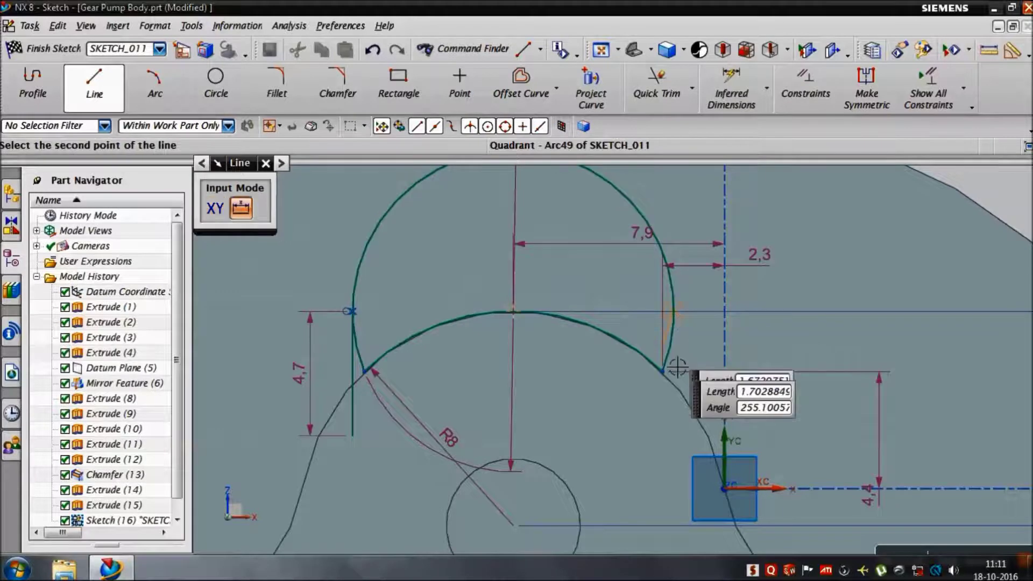
left_click(691, 442)
key("Escape")
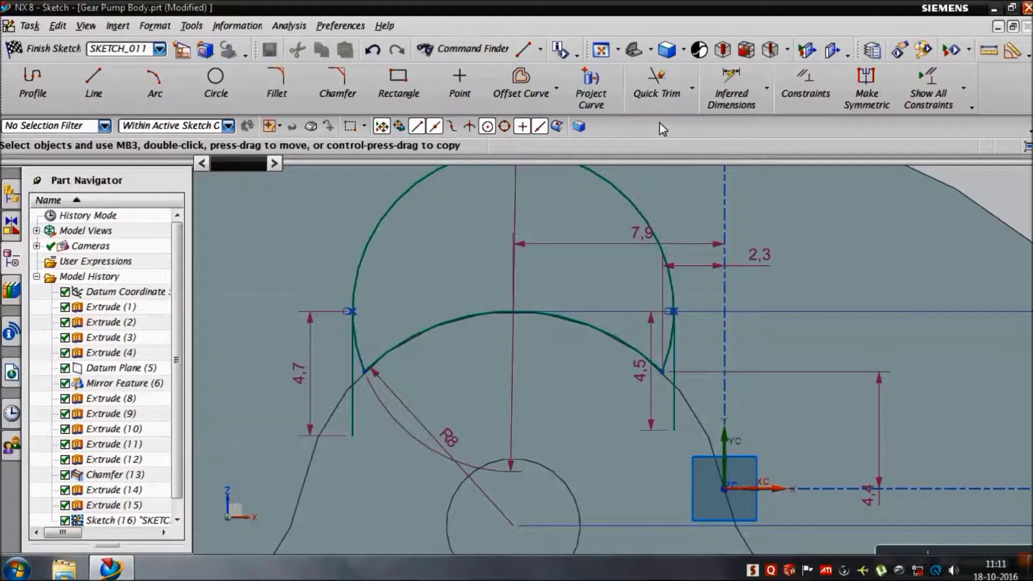
left_click(658, 86)
scroll(660, 371, "up", 2)
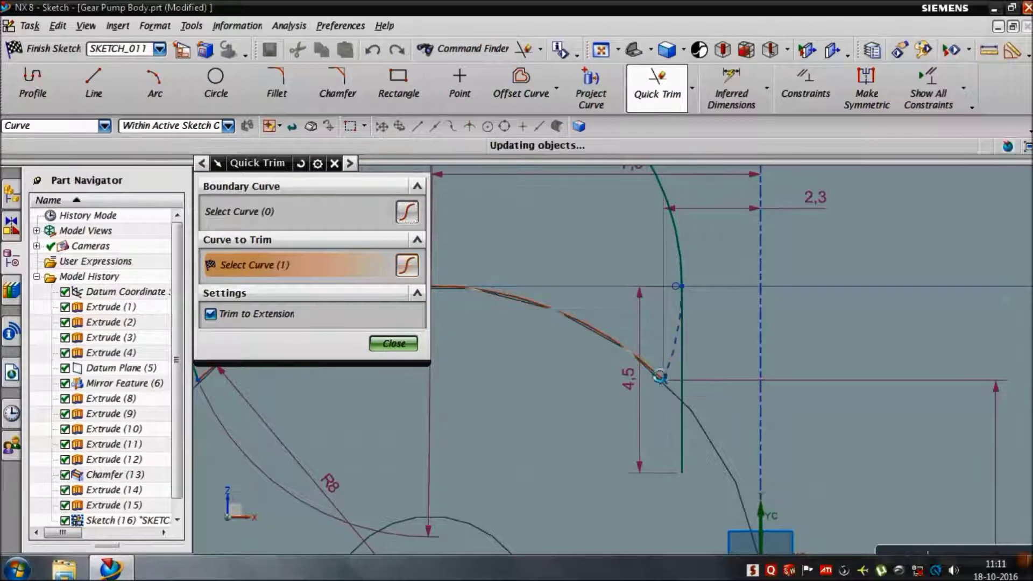
scroll(660, 371, "down", 5)
scroll(525, 373, "up", 2)
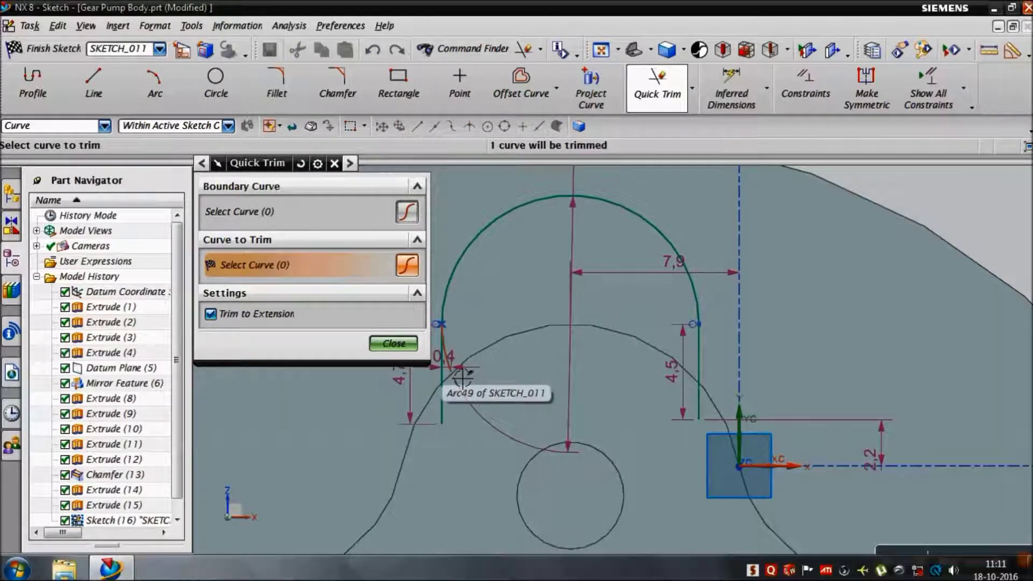
key("Escape")
Project the body's arc edge, trim its overhangs on both sides, and finish the sketch
left_click(591, 86)
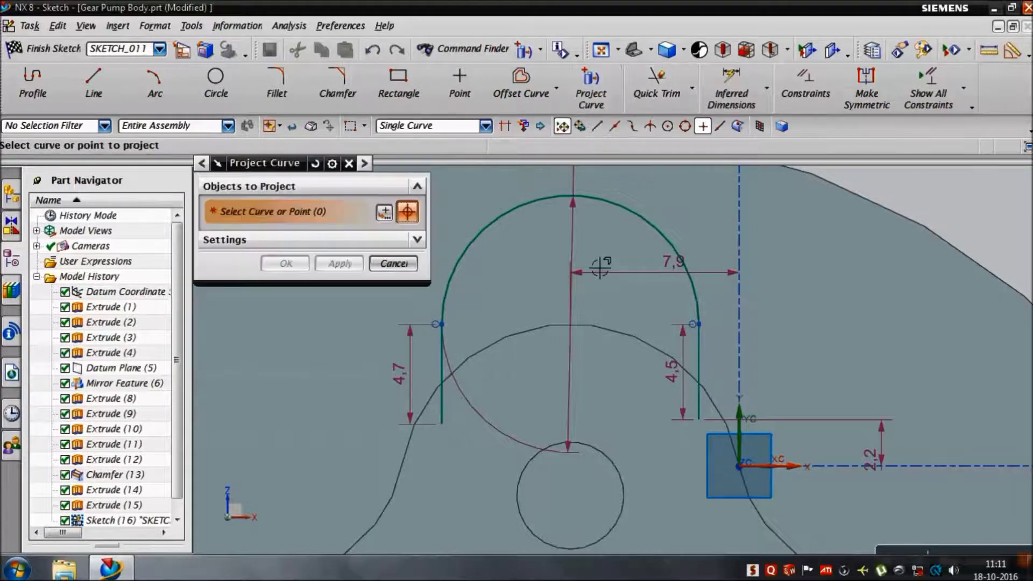
left_click(614, 333)
left_click(286, 264)
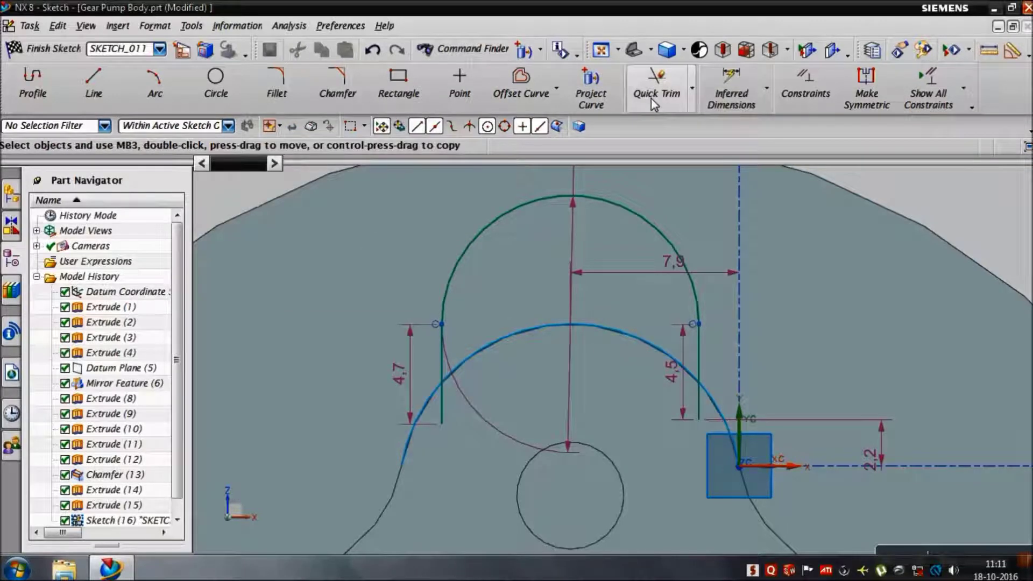
left_click(653, 92)
left_click(425, 431)
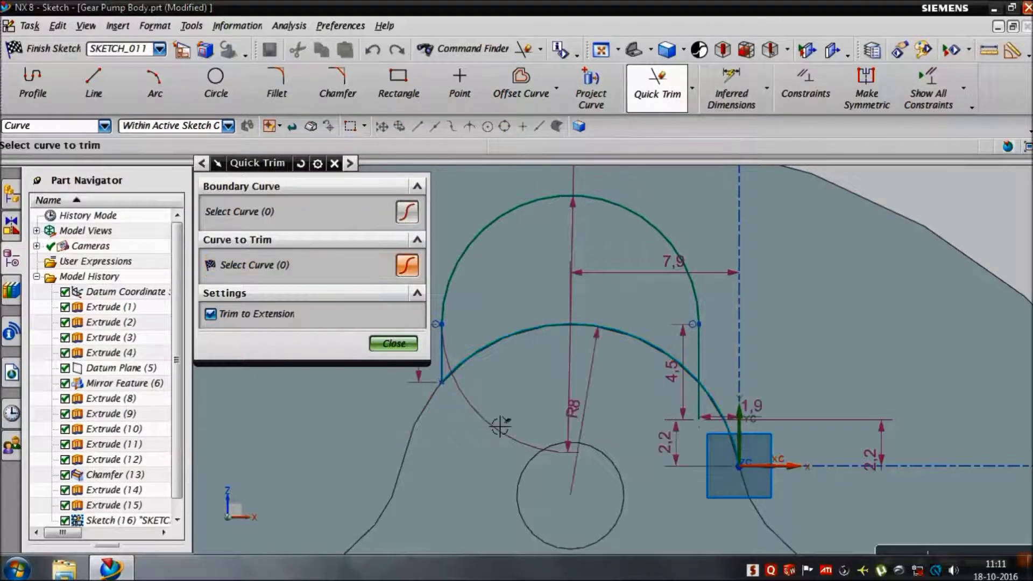
left_click(721, 423)
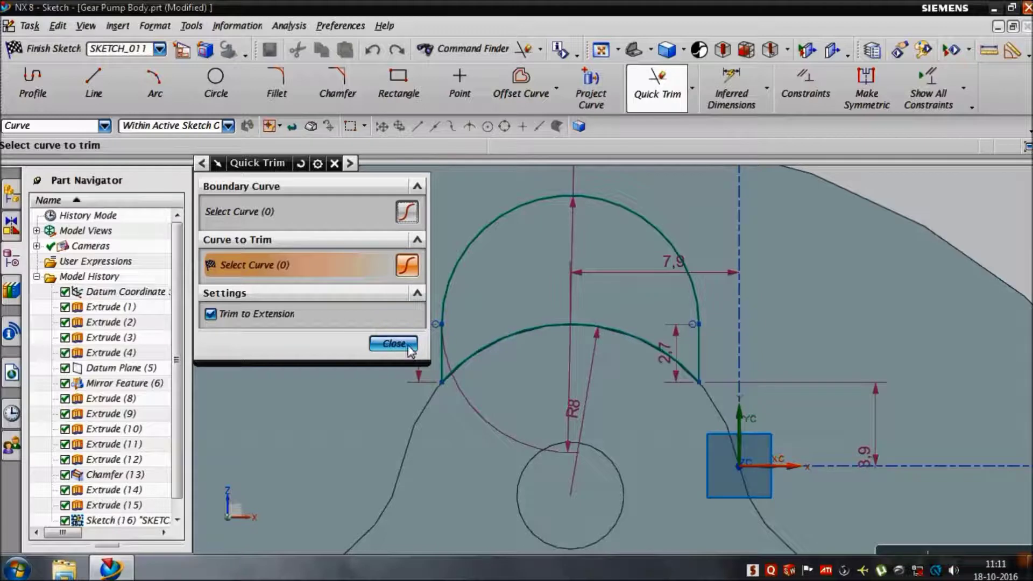
left_click(394, 343)
scroll(520, 417, "down", 2)
scroll(520, 417, "down", 2)
scroll(618, 468, "down", 1)
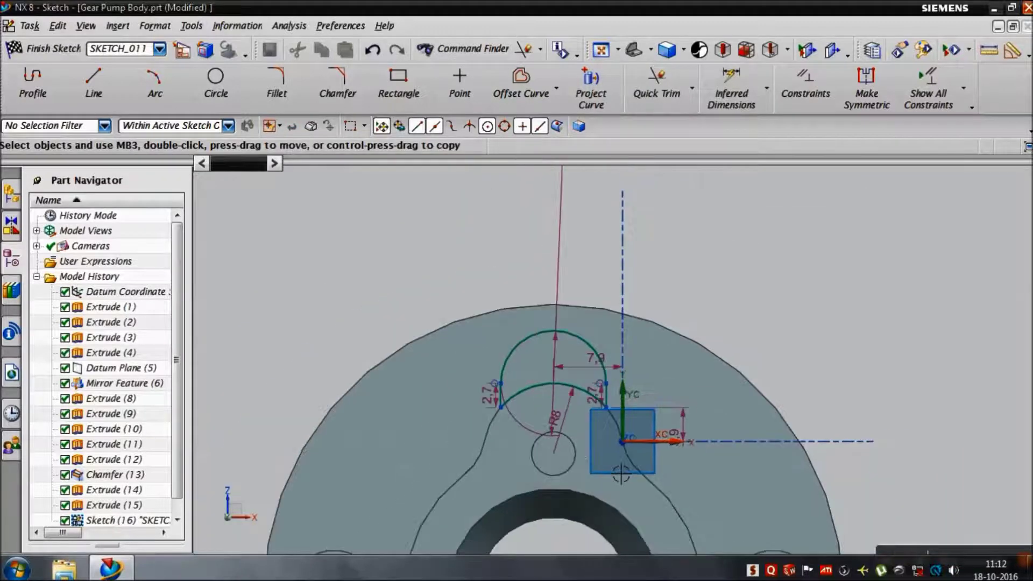
scroll(619, 471, "down", 1)
scroll(621, 473, "down", 1)
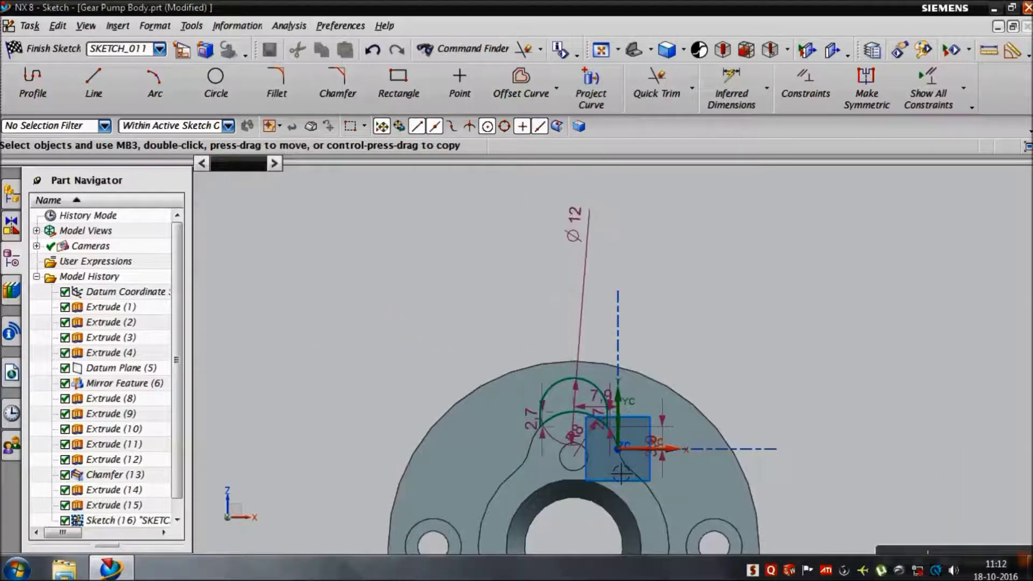
left_click(75, 53)
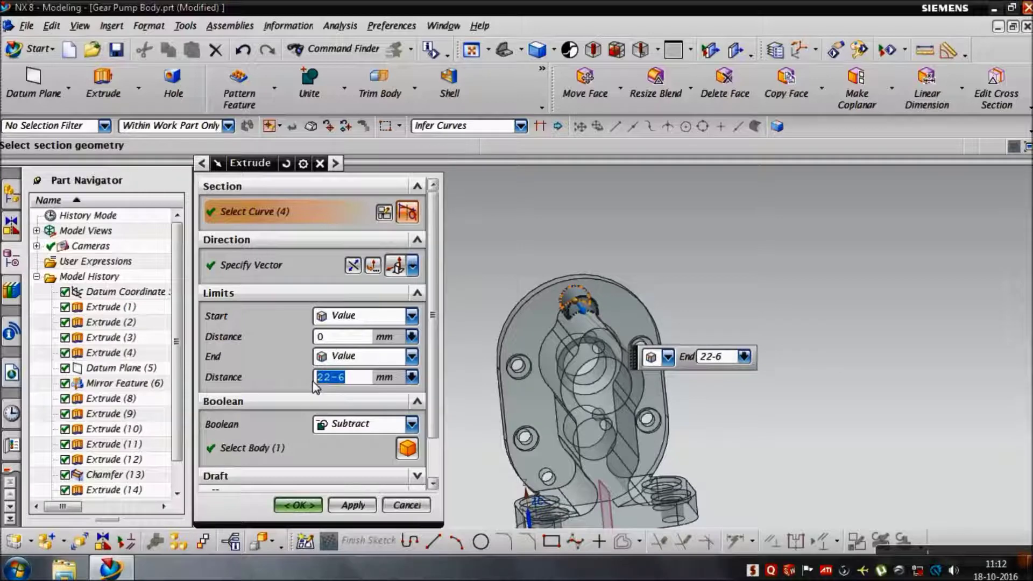
Extrude the arch 22-6 mm, switching Boolean from Subtract to Unite after the error
left_click(314, 505)
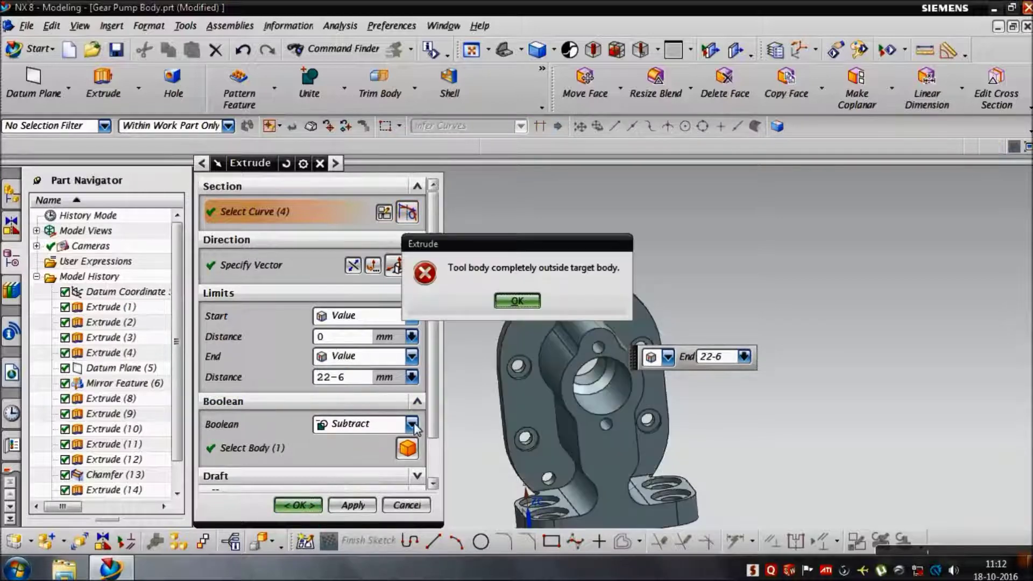
left_click(511, 302)
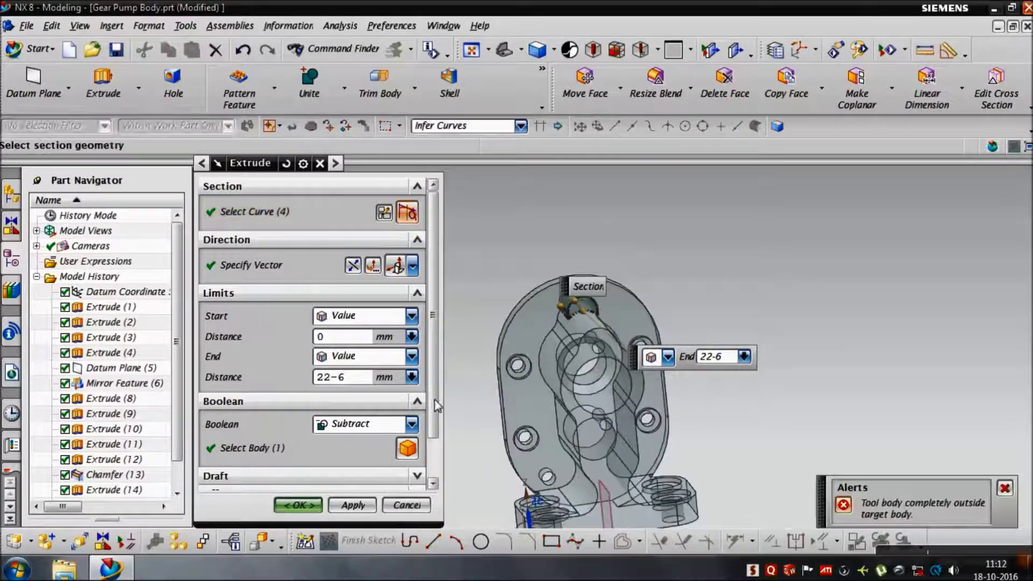
left_click(411, 424)
left_click(377, 457)
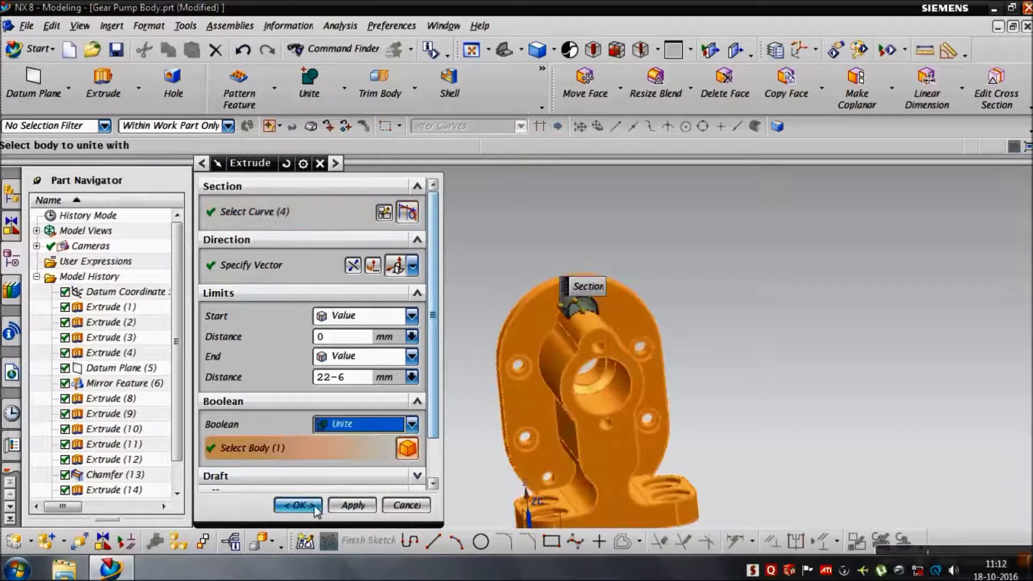
left_click(315, 505)
mouse_move(399, 450)
middle_mouse_down()
mouse_move(470, 452)
mouse_move(415, 473)
mouse_move(500, 438)
middle_mouse_up()
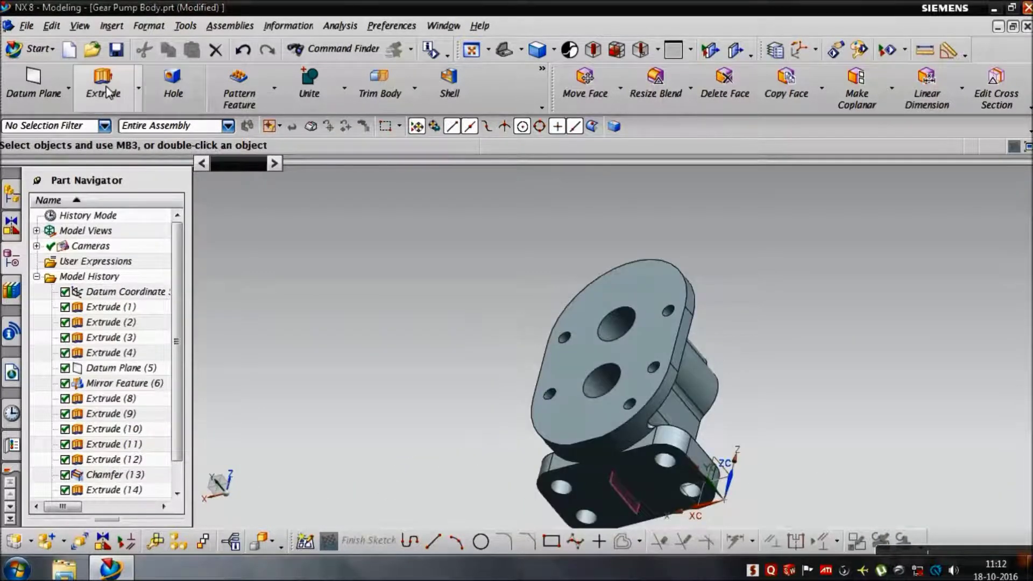
Rotate to the front flange and start a sketch on its face
mouse_move(364, 277)
middle_mouse_down()
mouse_move(334, 292)
mouse_move(269, 291)
mouse_move(335, 291)
mouse_move(357, 304)
mouse_move(369, 360)
mouse_move(322, 314)
mouse_move(275, 364)
mouse_move(346, 339)
mouse_move(390, 355)
middle_mouse_up()
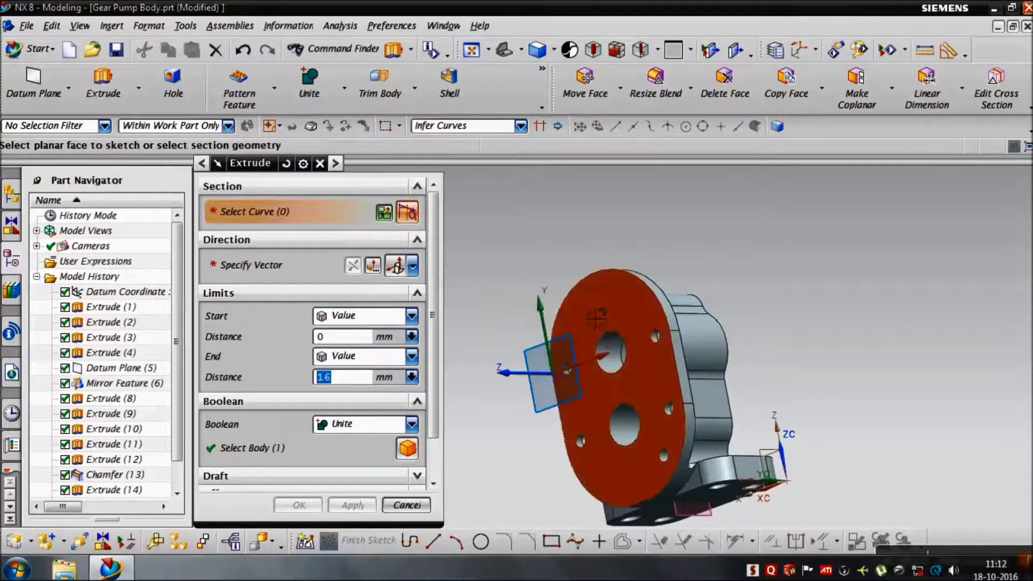
mouse_move(574, 324)
middle_mouse_down()
mouse_move(526, 341)
mouse_move(610, 323)
middle_mouse_up()
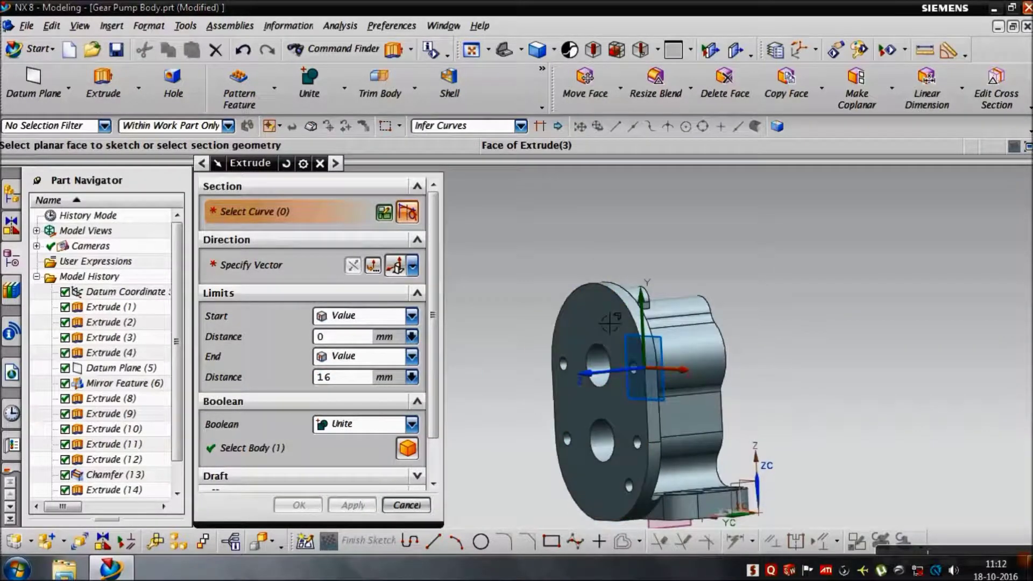
left_click(610, 323)
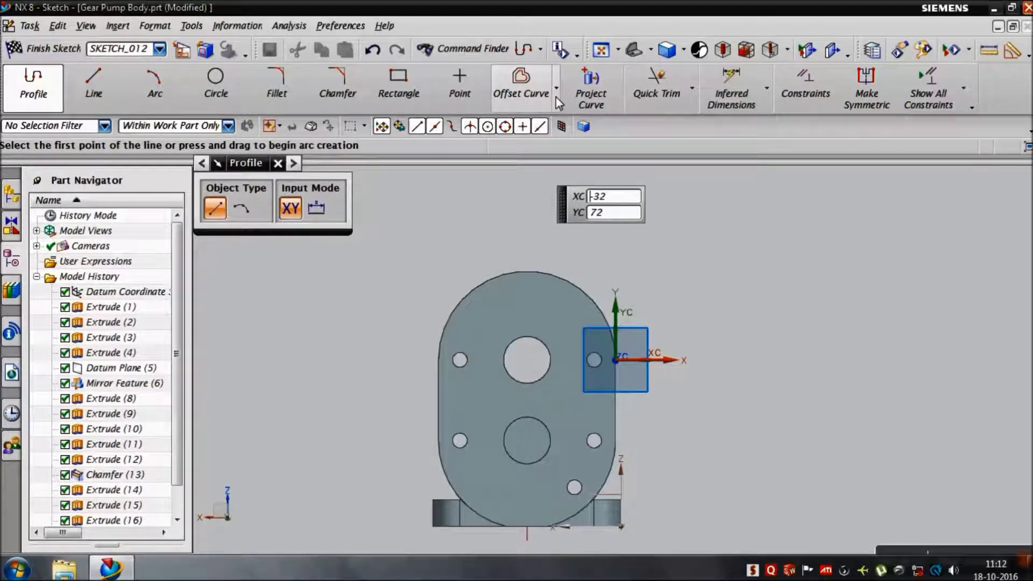
Set the render style to Static Wireframe to reveal hidden edges
left_click(683, 51)
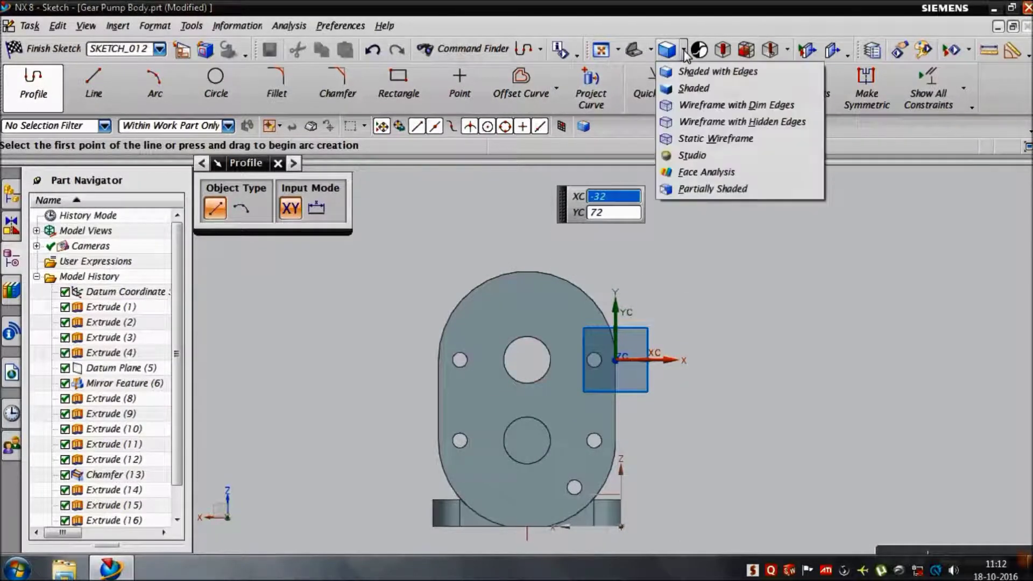
left_click(707, 122)
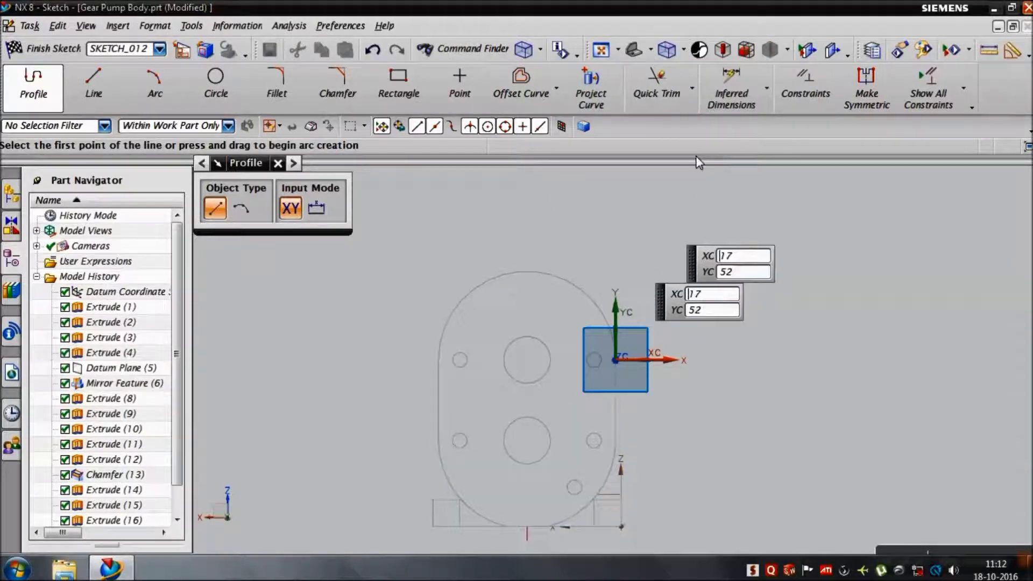
scroll(551, 337, "up", 5)
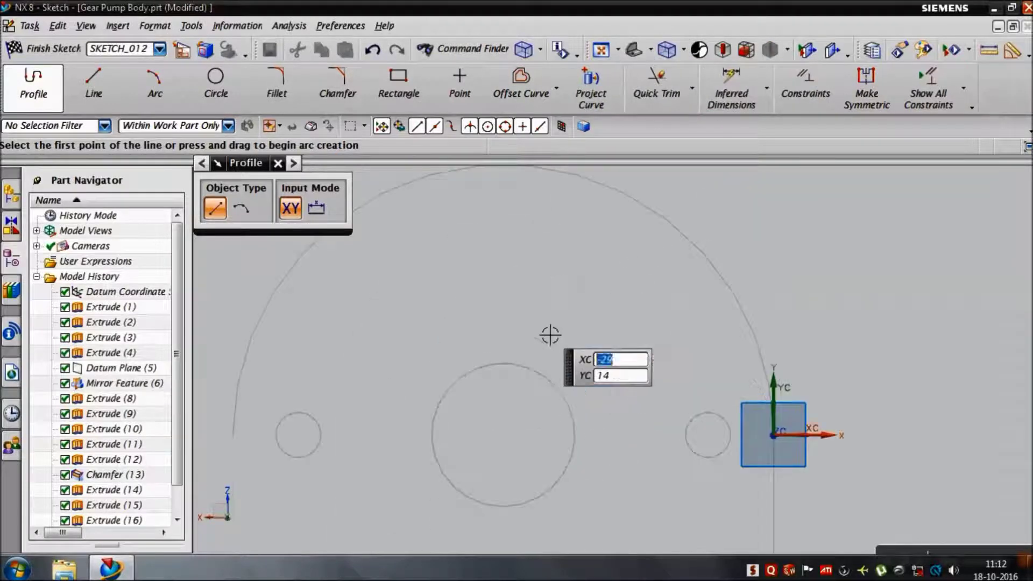
left_click(682, 51)
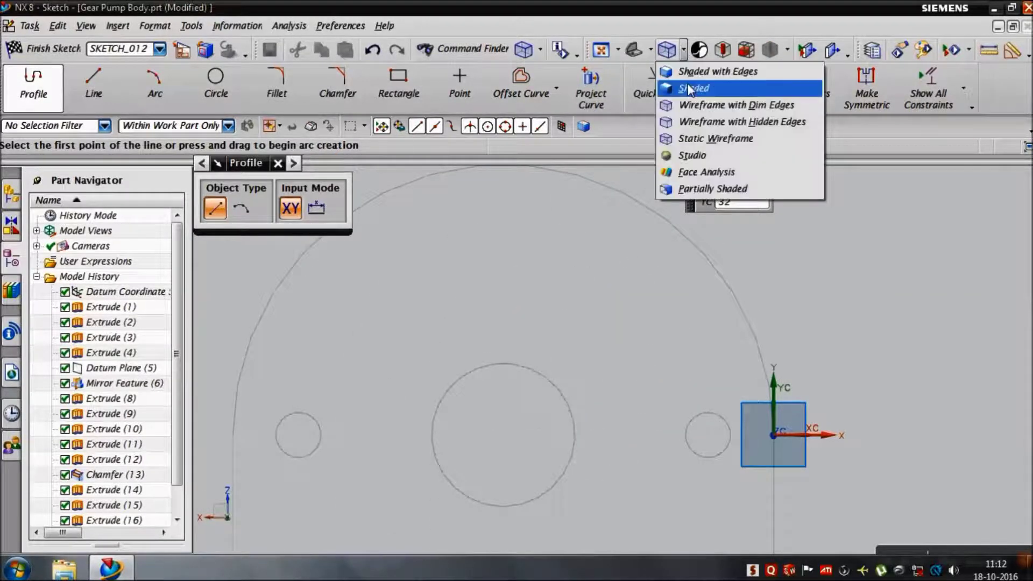
left_click(693, 133)
left_click(233, 92)
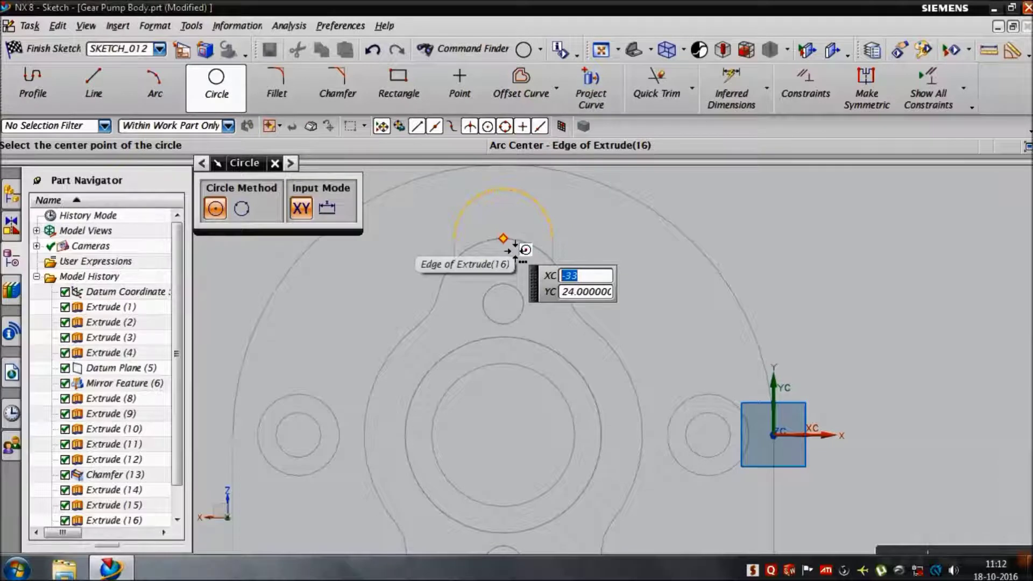
Draw a circle on the top arc centre and a Ø5 circle on the centreline near the bottom
left_click(516, 252)
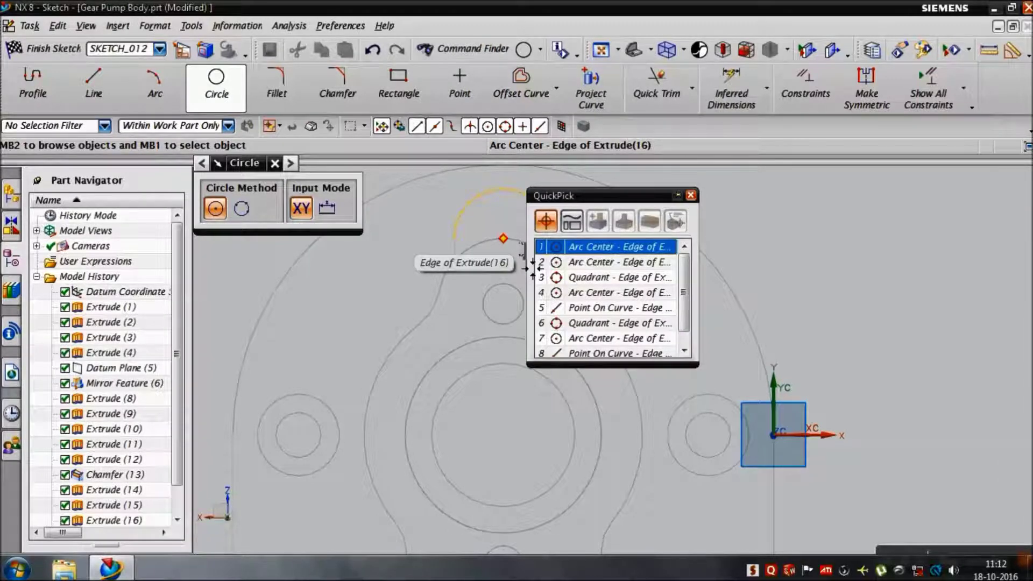
left_click(544, 262)
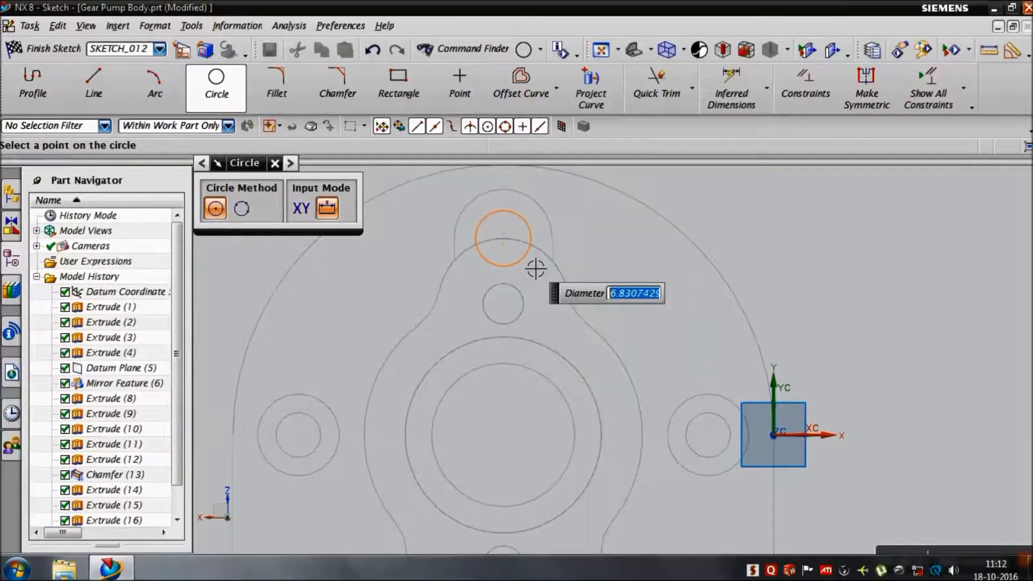
type("5")
key("Return")
scroll(530, 311, "down", 4)
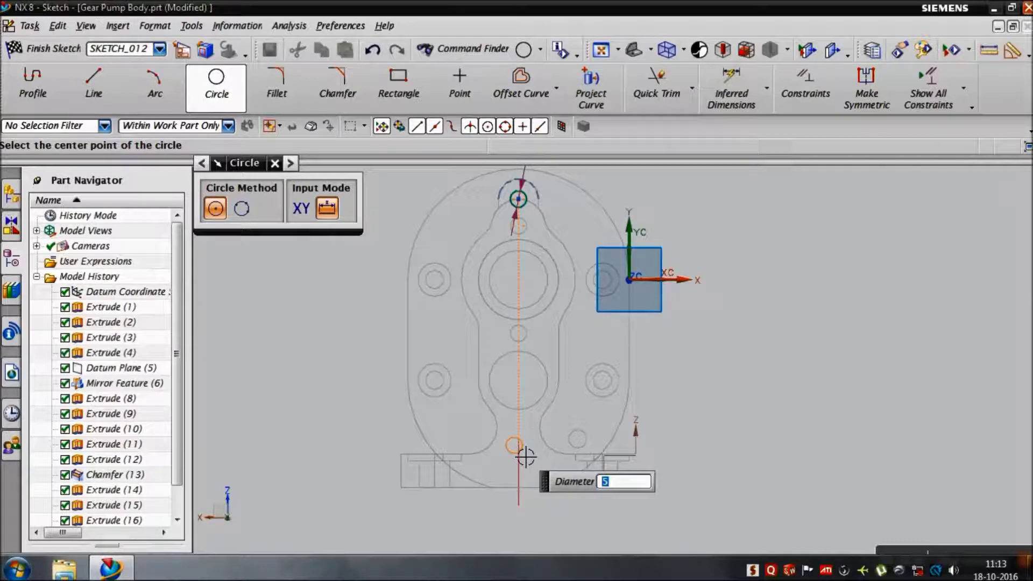
scroll(527, 457, "up", 2)
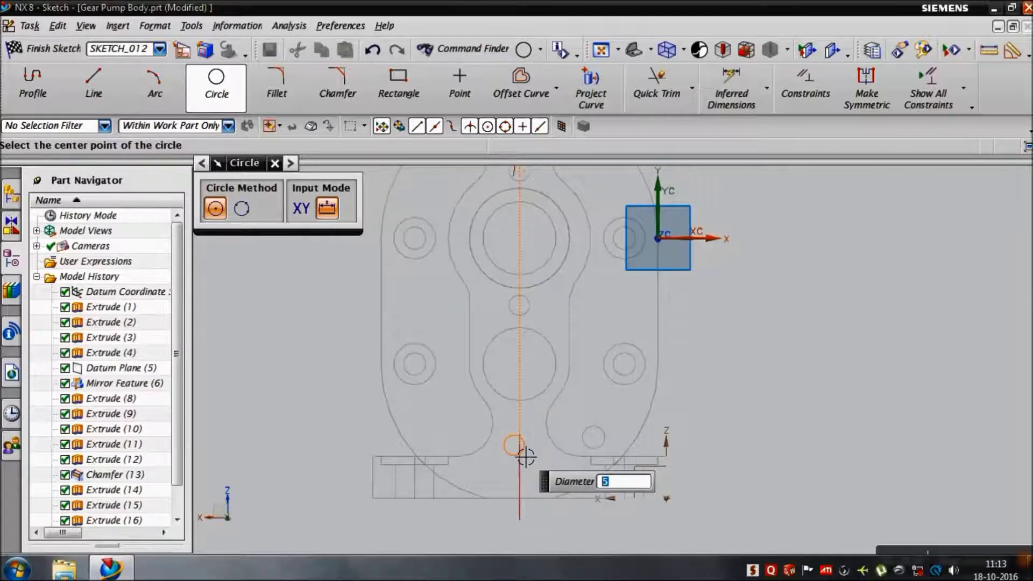
scroll(527, 457, "up", 1)
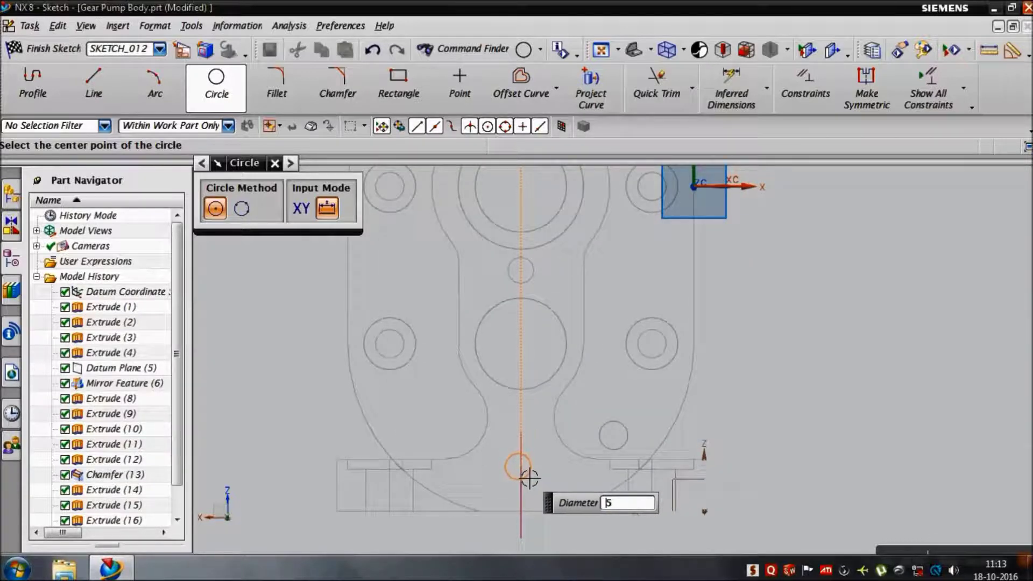
left_click(532, 476)
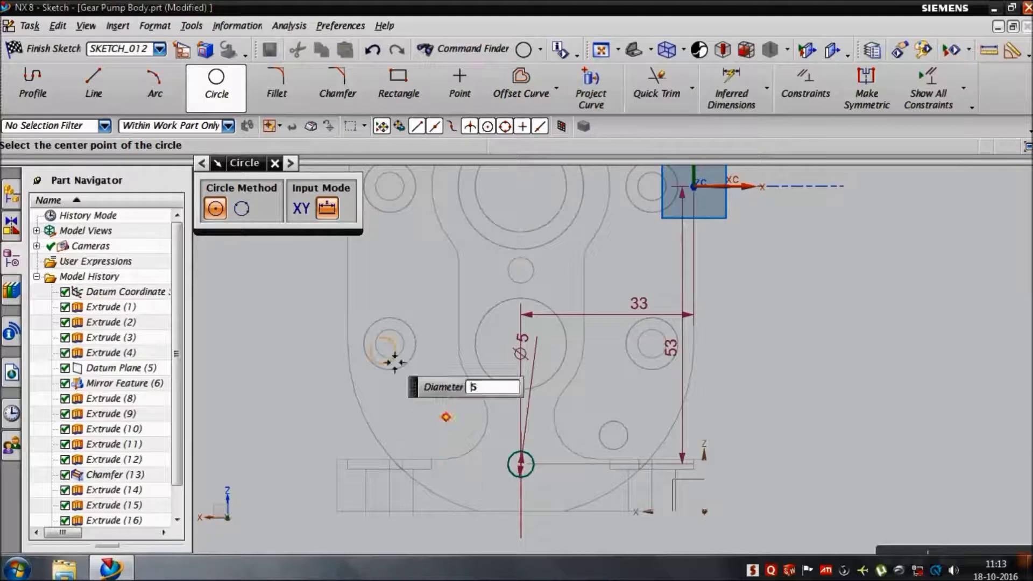
Dimension the lower circle 10 mm above the bottom edge and finish the sketch
left_click(732, 86)
left_click(597, 511)
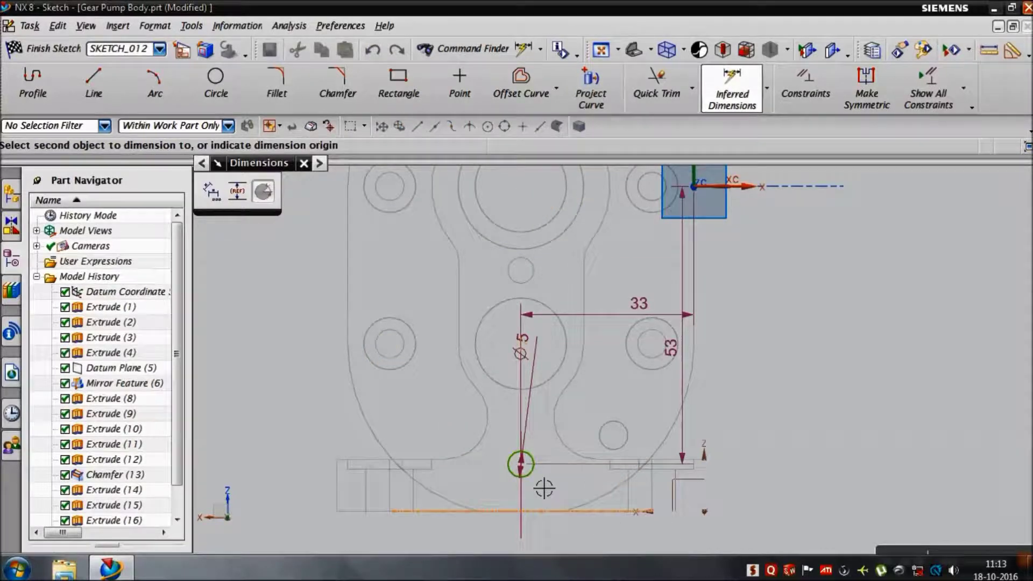
left_click(519, 462)
left_click(787, 494)
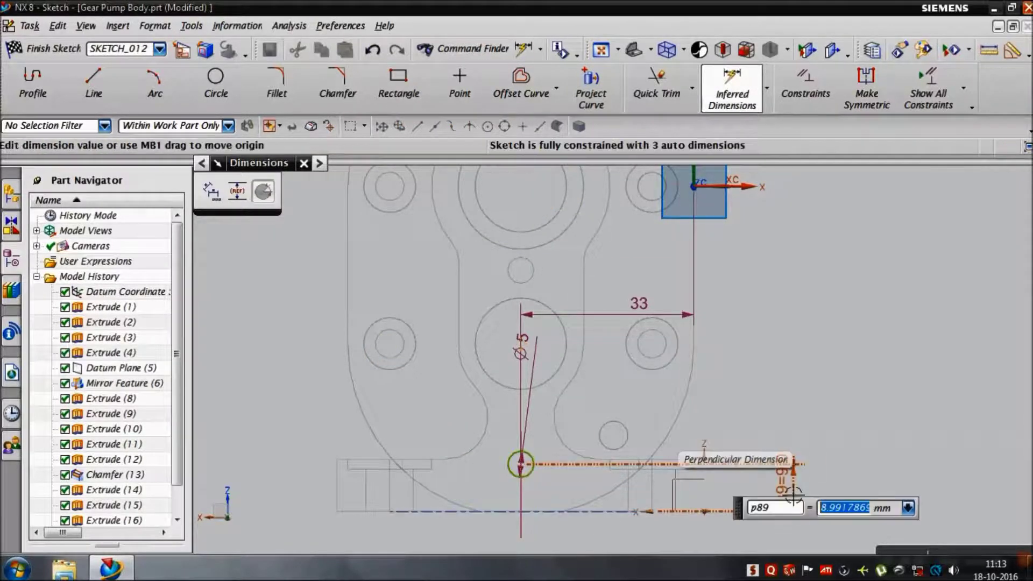
type("10")
key("Return")
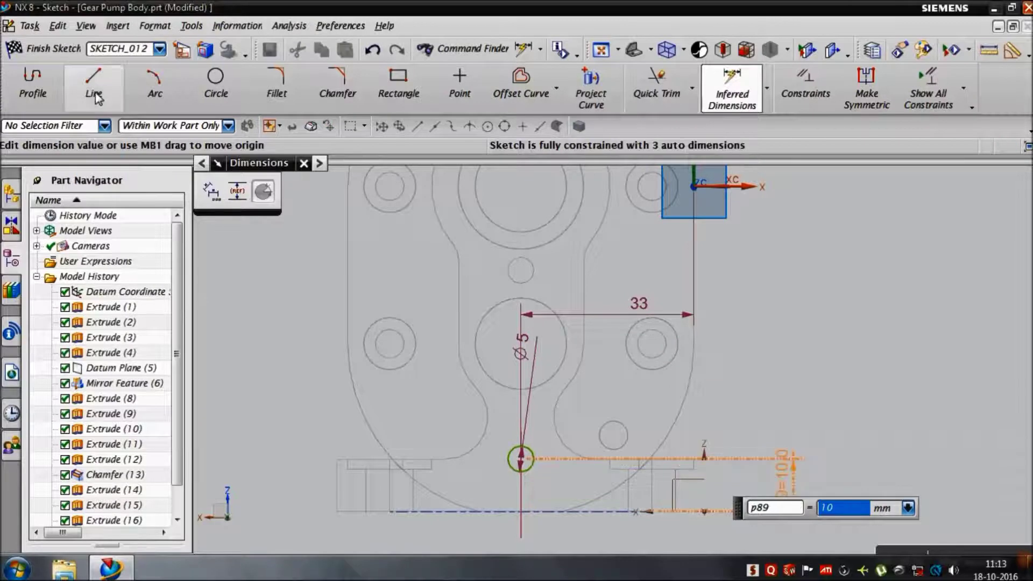
left_click(66, 52)
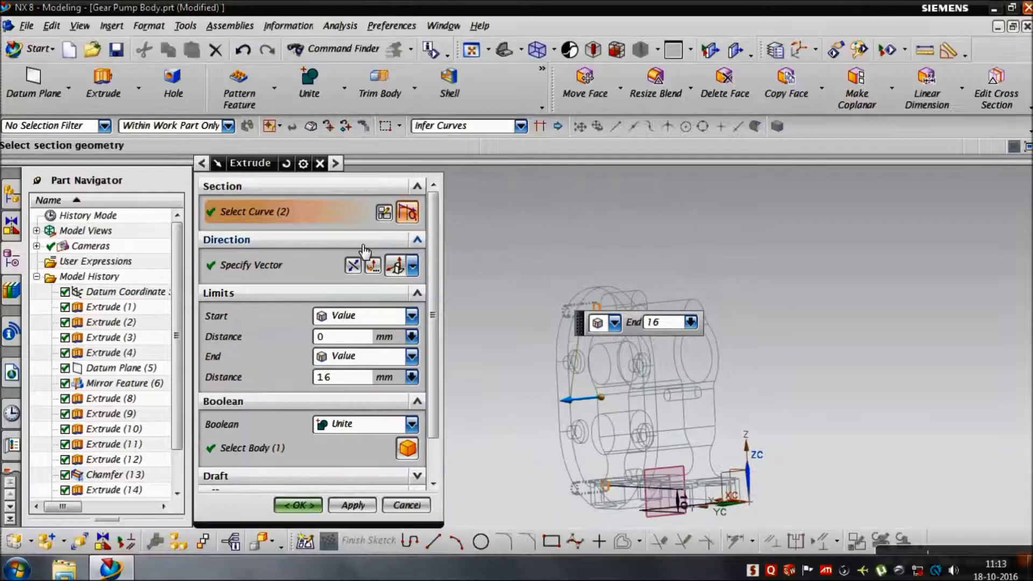
Switch to Shaded with Edges and subtract the two Ø5 dowel holes 16 mm into the body
left_click(554, 51)
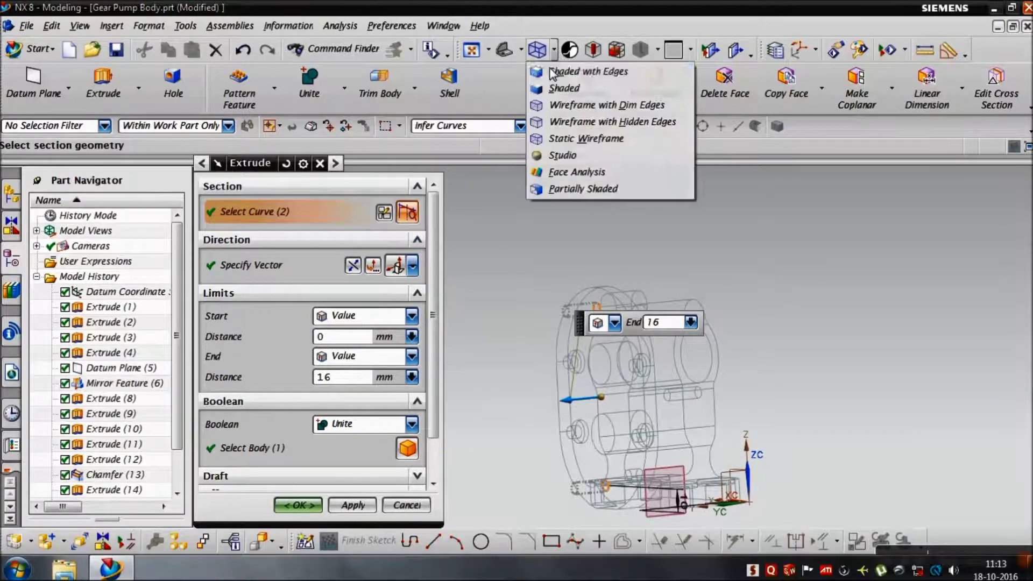
left_click(571, 66)
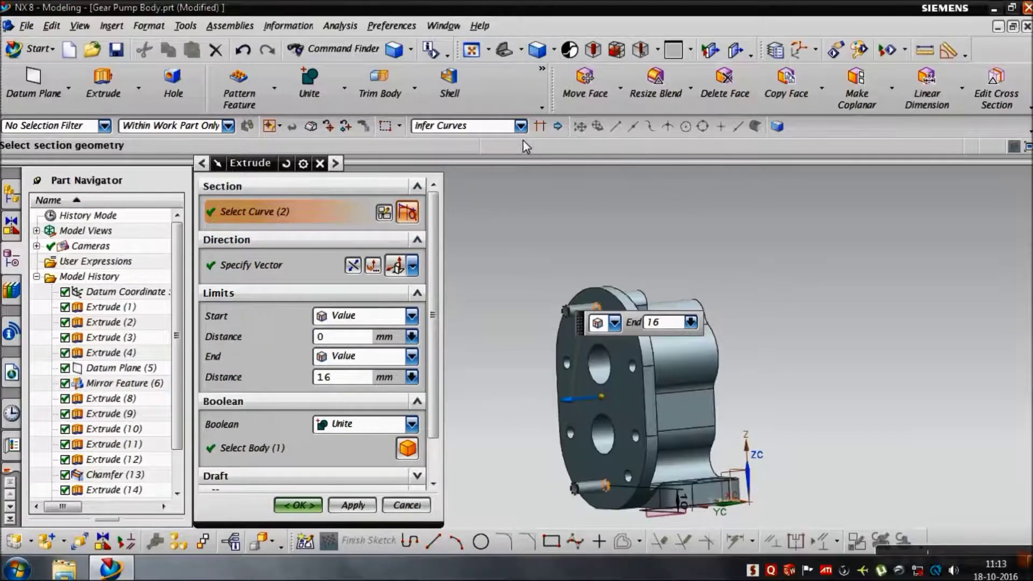
left_click(353, 265)
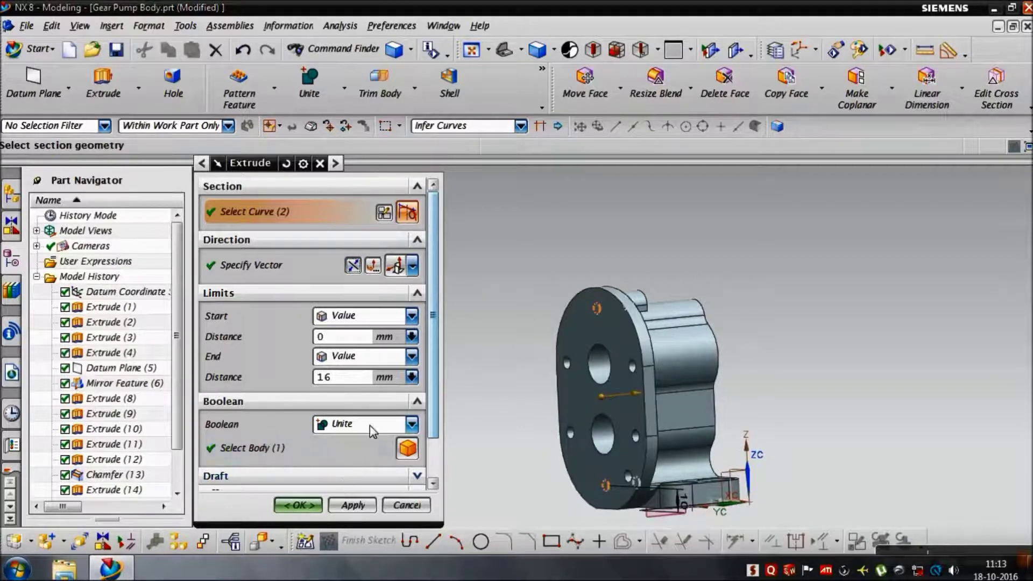
left_click(412, 424)
left_click(361, 473)
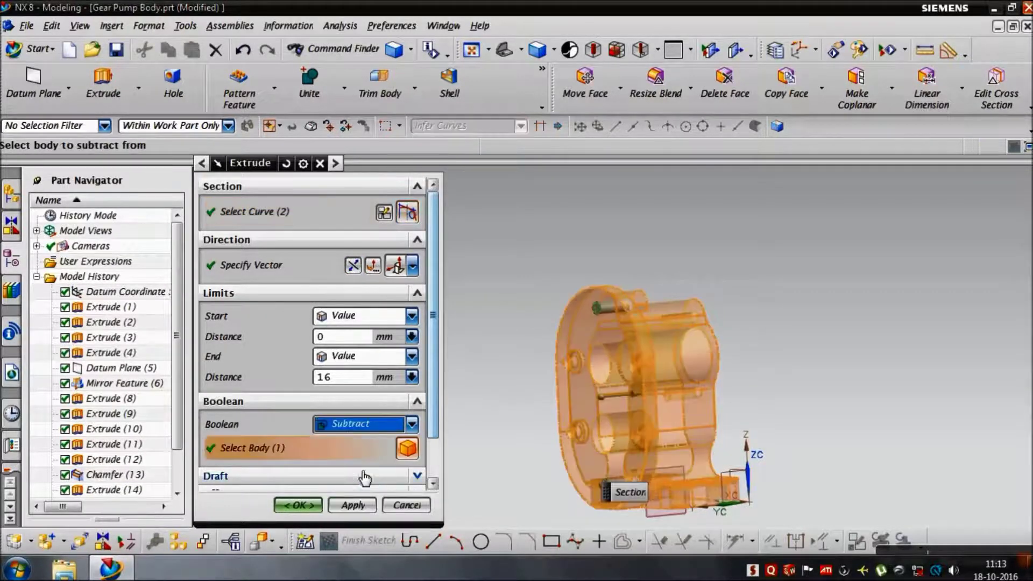
left_click(314, 508)
mouse_move(360, 486)
middle_mouse_down()
mouse_move(426, 366)
mouse_move(362, 397)
mouse_move(636, 398)
mouse_move(614, 414)
middle_mouse_up()
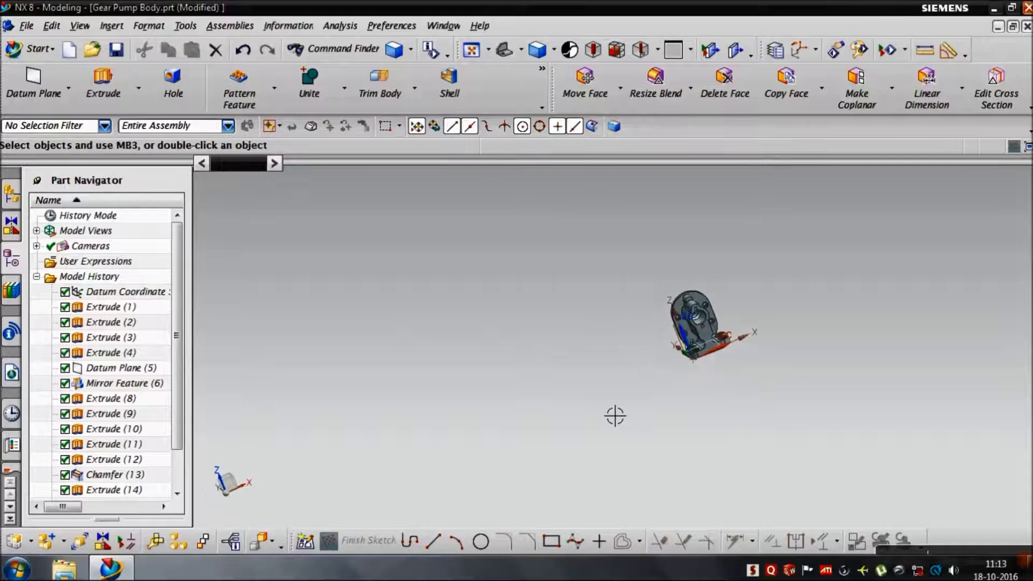
Orient the pump body to the Front view, then the Left side view
key("ctrl+alt+f")
scroll(750, 394, "up", 4)
scroll(737, 339, "down", 3)
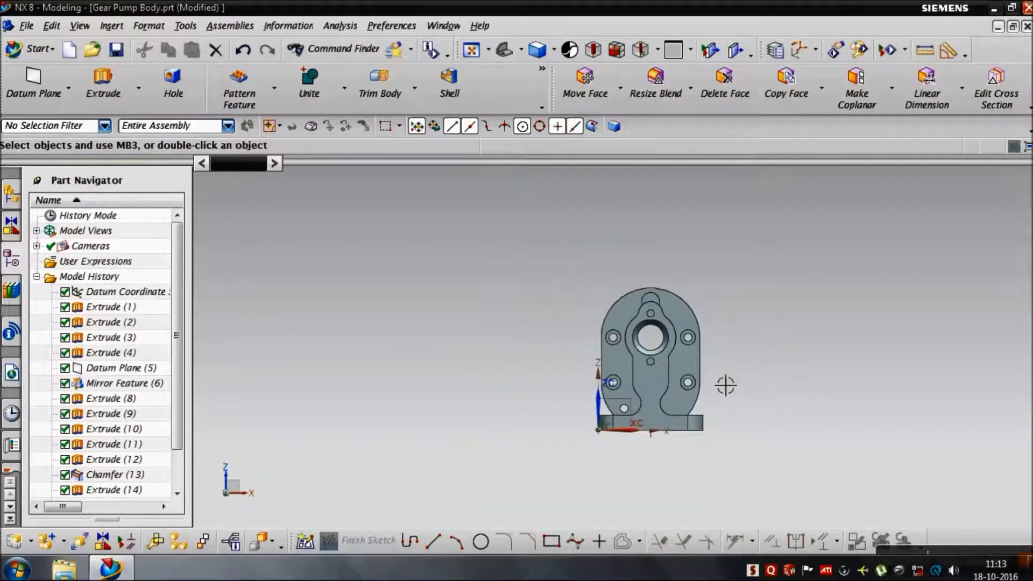
scroll(726, 348, "up", 2)
middle_click_drag(800, 400, 846, 392)
key("ctrl+alt+l")
scroll(805, 398, "down", 2)
scroll(662, 368, "up", 2)
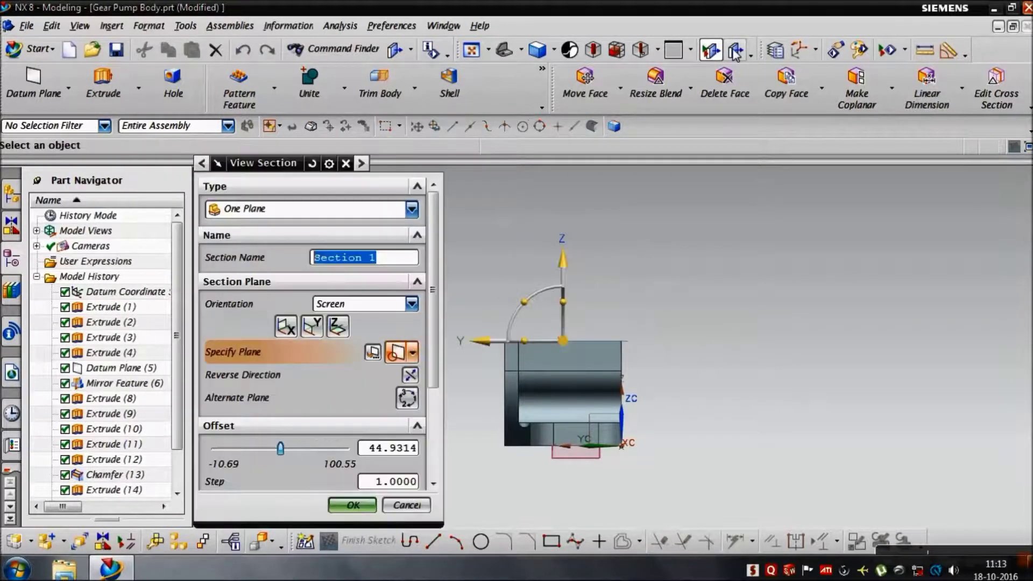
Section the pump body with a Z-plane at offset -35
left_click(318, 330)
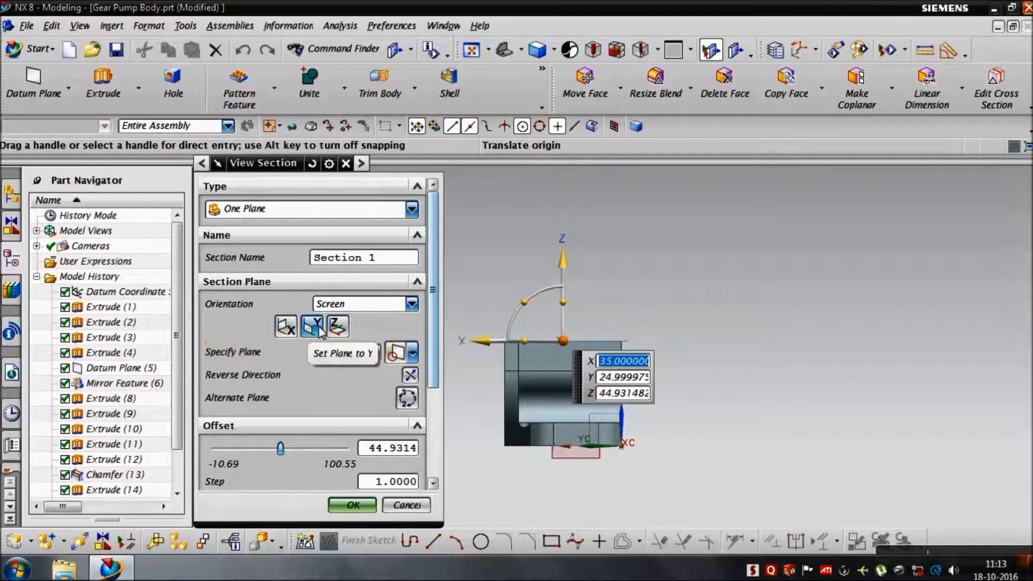
left_click(338, 329)
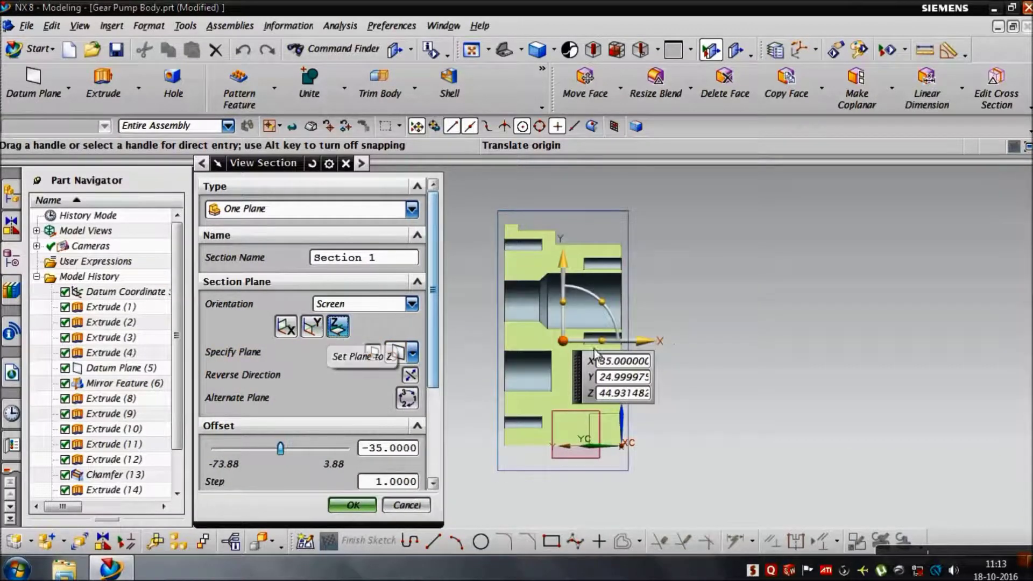
scroll(614, 385, "up", 2)
scroll(614, 384, "down", 2)
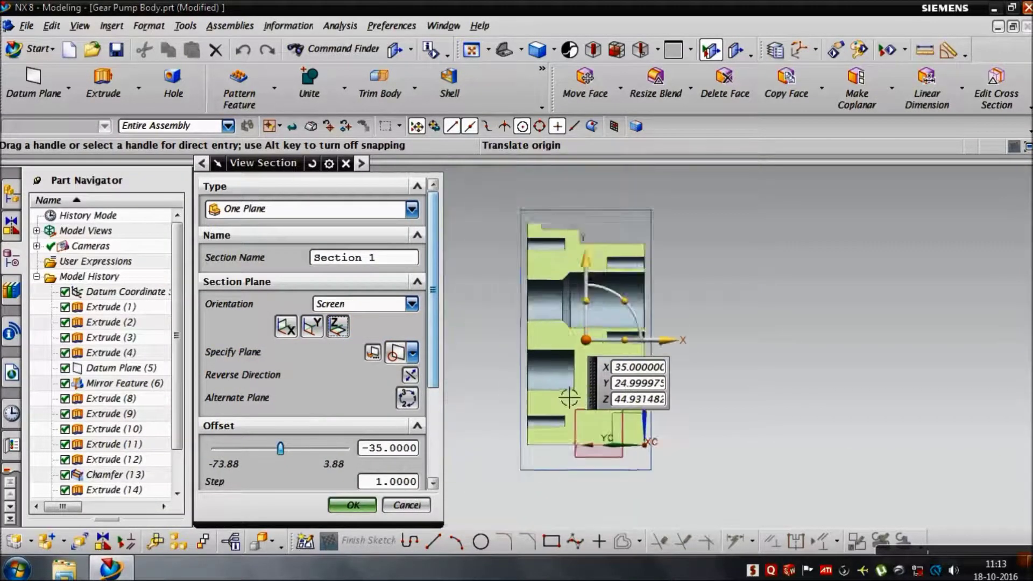
scroll(569, 398, "up", 1)
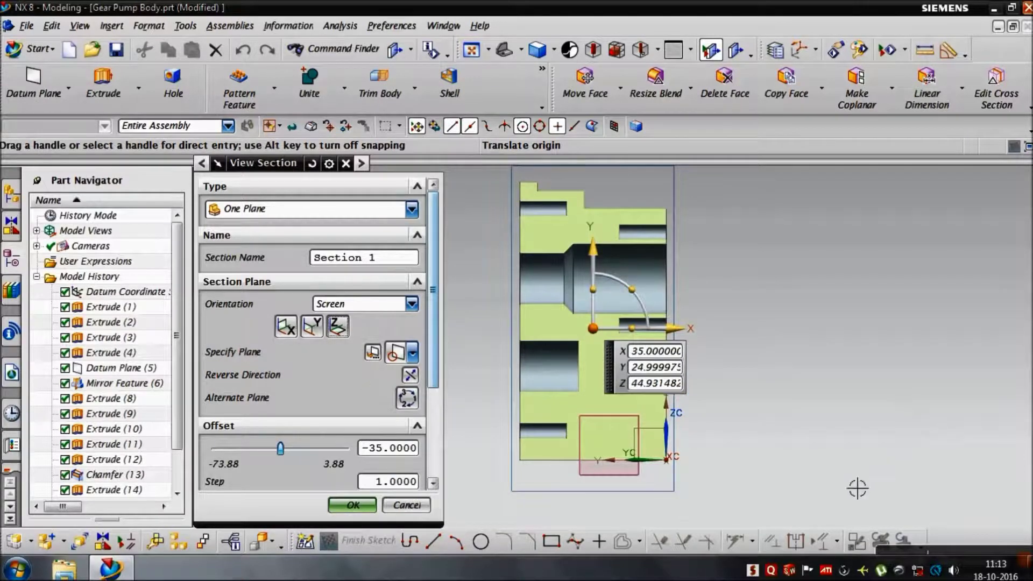
left_click(352, 505)
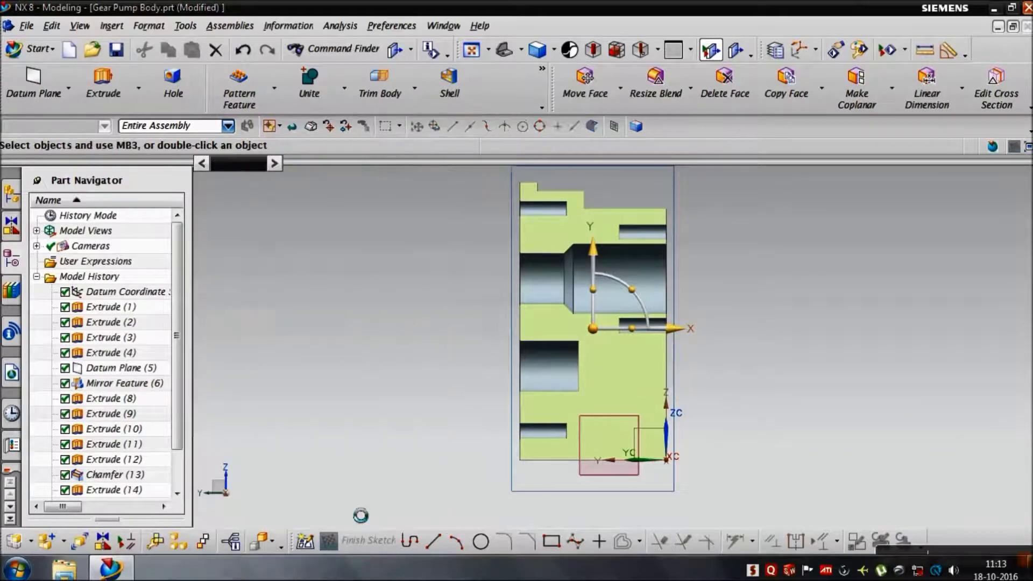
Turn off the section and show the whole pump body in Trimetric view, zoomed out
mouse_move(814, 389)
middle_mouse_down()
mouse_move(752, 398)
mouse_move(784, 265)
mouse_move(804, 249)
middle_mouse_up()
left_click(710, 51)
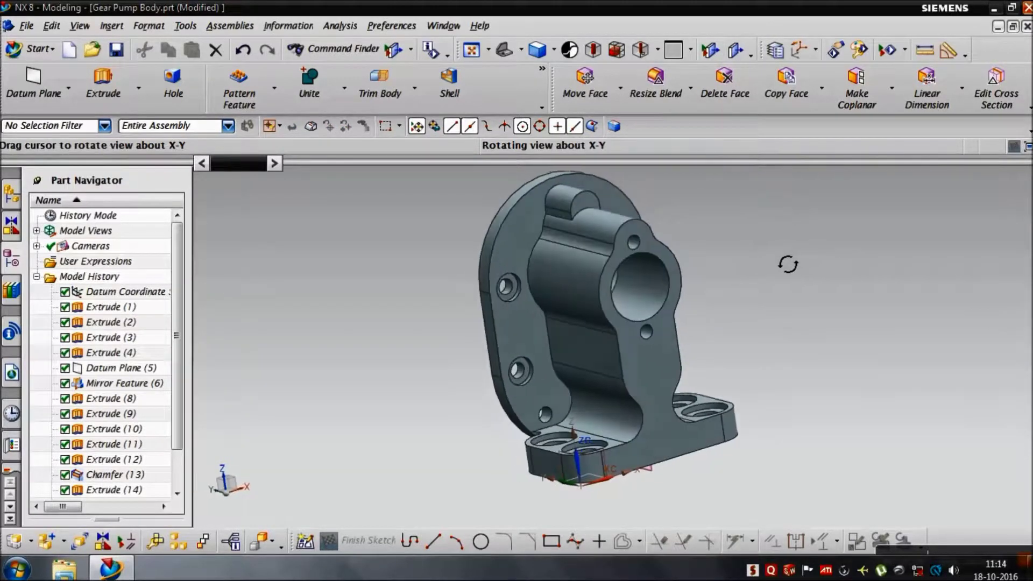
scroll(780, 272, "up", 3)
scroll(772, 279, "up", 2)
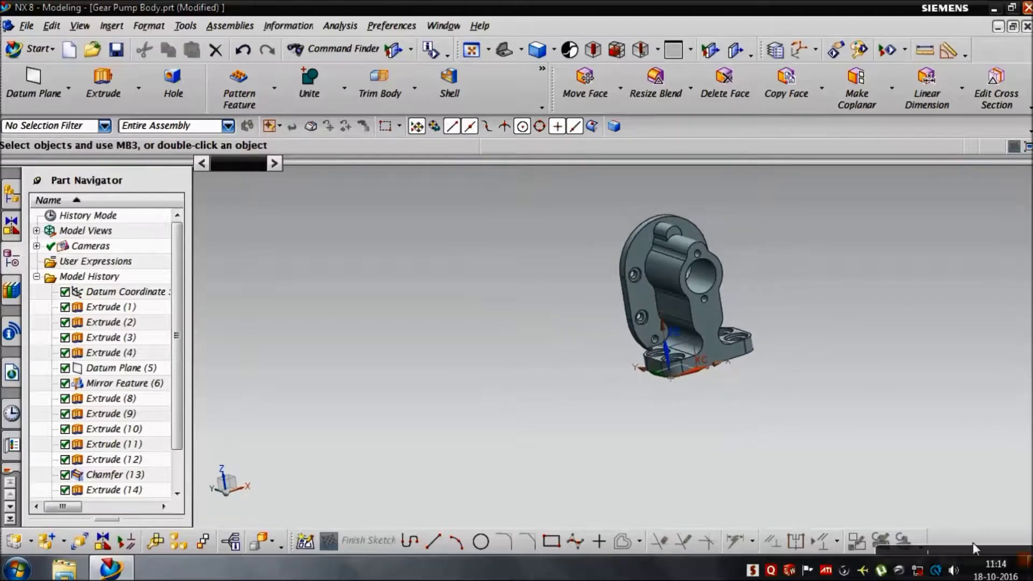